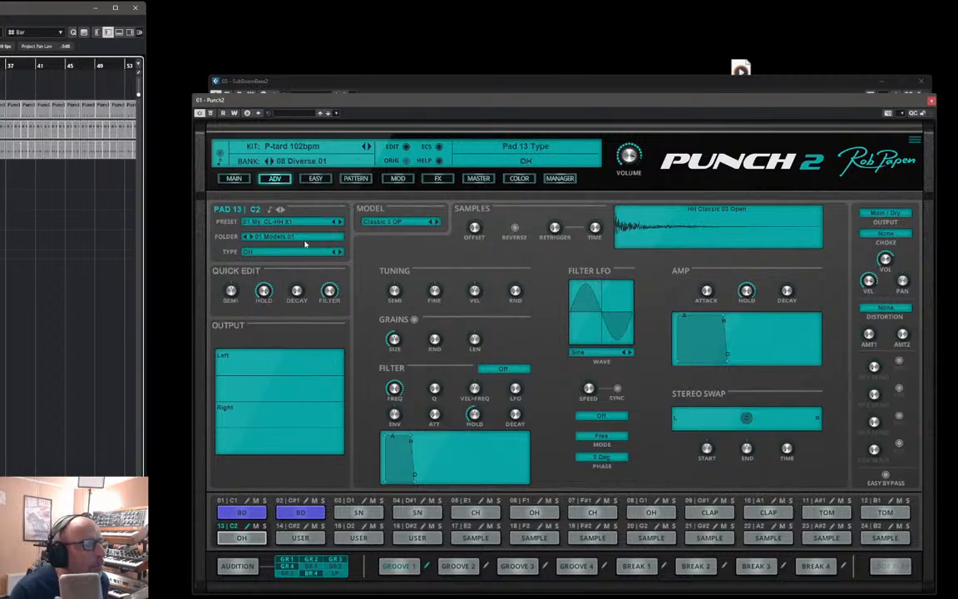
# - Audition the open hi-hat sound on pad 13 several times with the pad preview
pyautogui.click(270, 210)
pyautogui.click(270, 212)
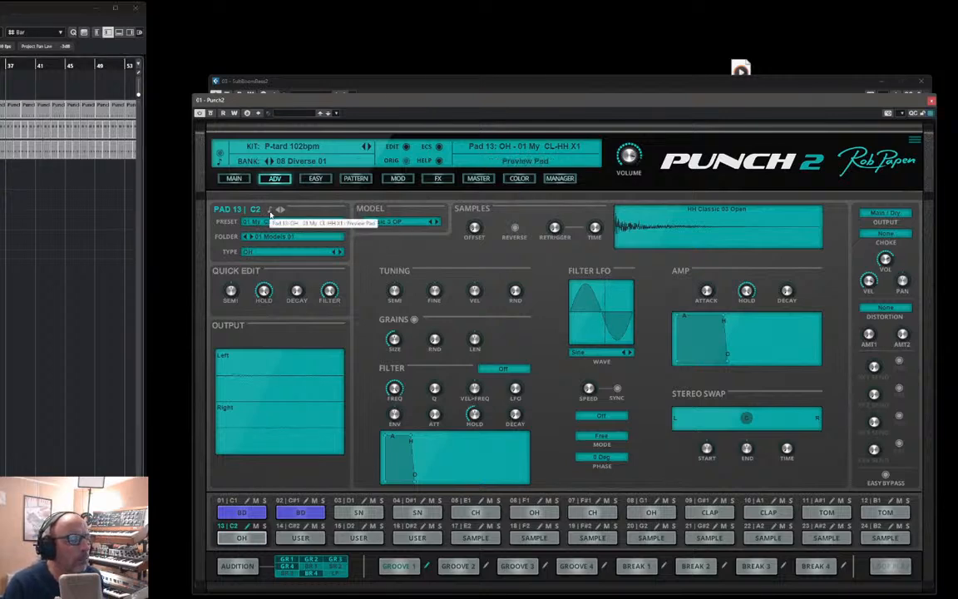
pyautogui.click(270, 213)
pyautogui.click(270, 213)
pyautogui.click(271, 213)
pyautogui.click(271, 213)
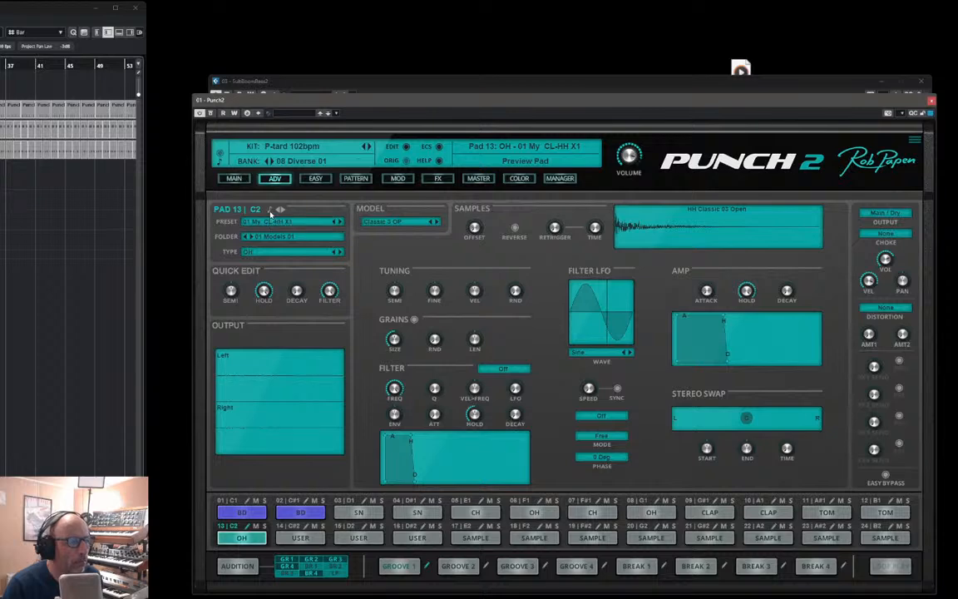
pyautogui.click(271, 213)
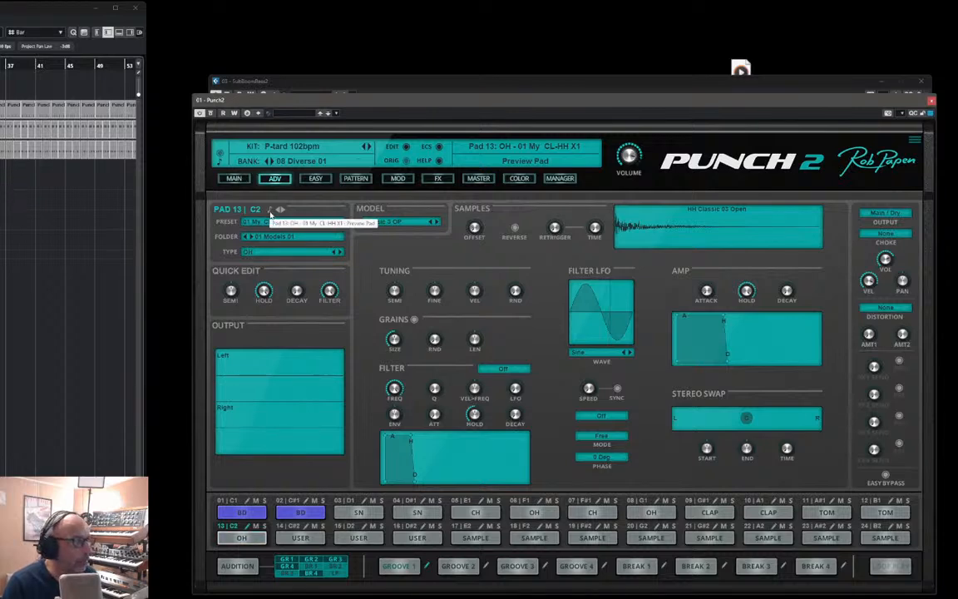
# - Return Punch 2 to the main pad overview and play the Punch 01 part with its note editor open
pyautogui.click(235, 179)
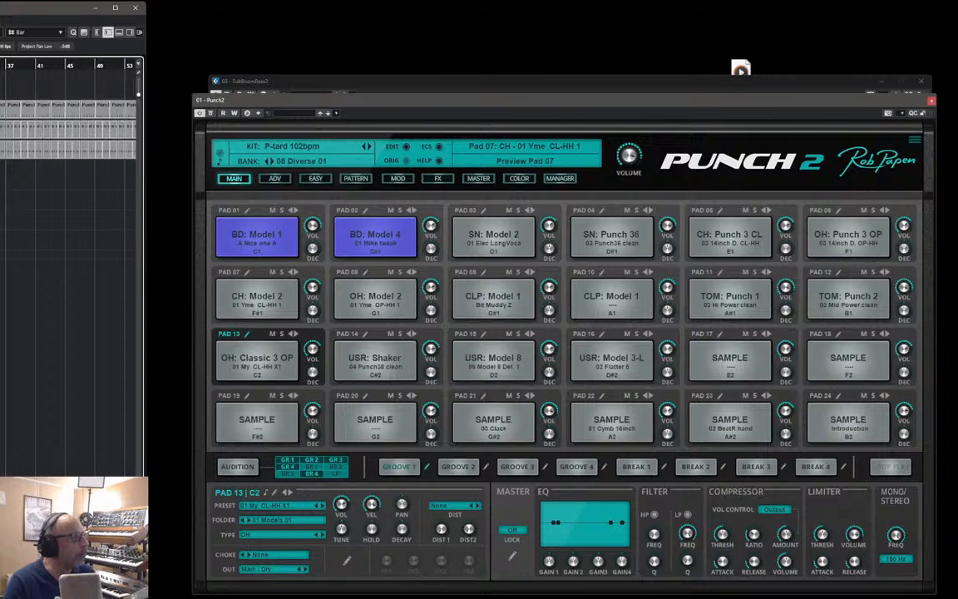
pyautogui.press('Return')
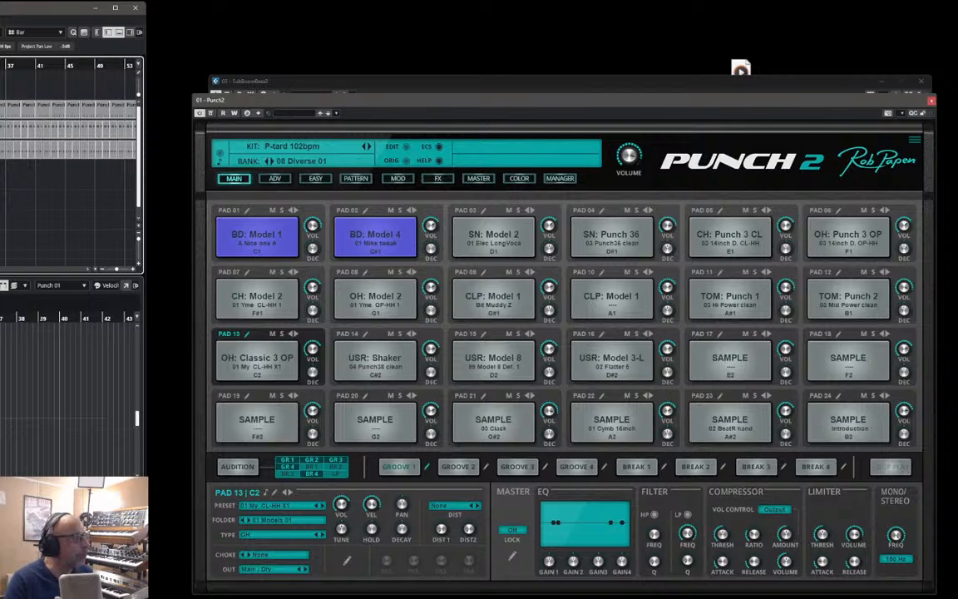
pyautogui.press('space')
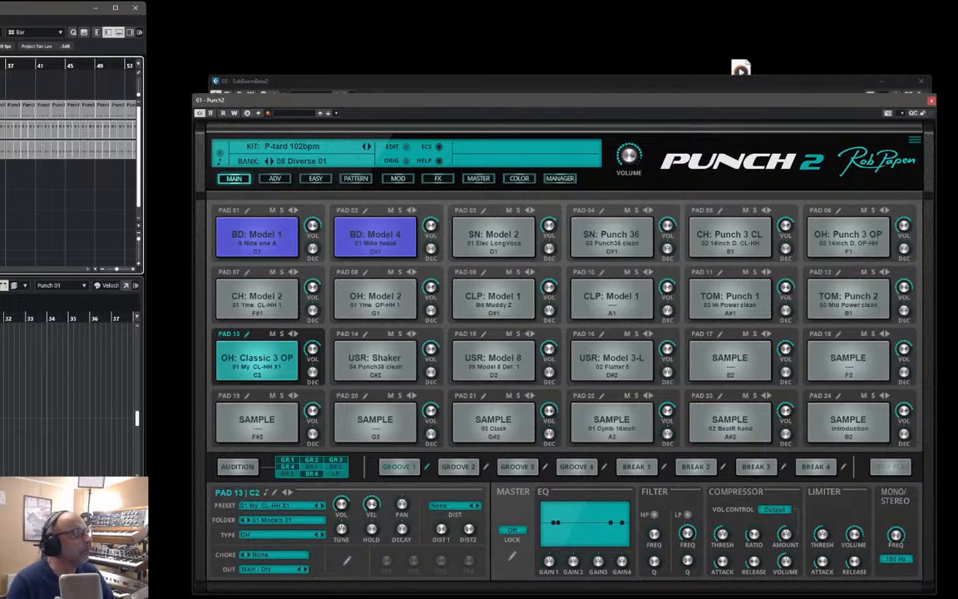
# - Delete the old parts on the Punch 01 track that precede the new part near bar 49
pyautogui.moveTo(0, 90); pyautogui.dragTo(103, 115)
pyautogui.press('Delete')
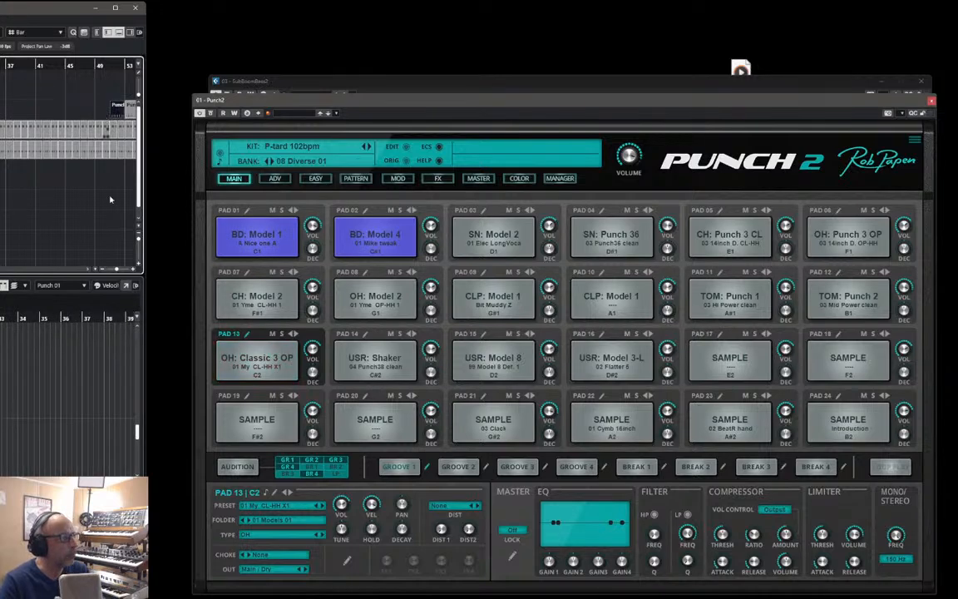
pyautogui.press('g')
pyautogui.press('g')
pyautogui.press('g')
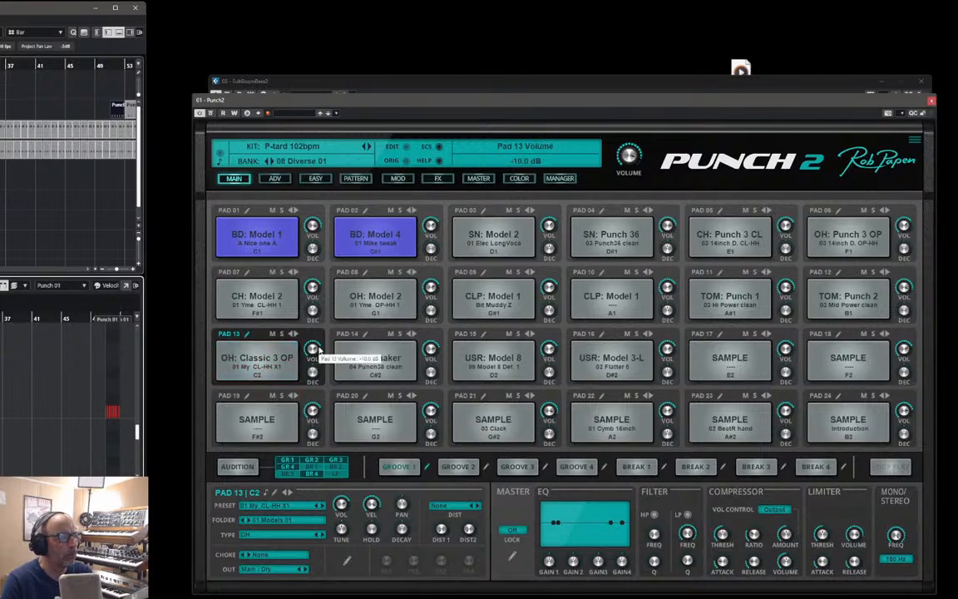
# - Set pad 13's volume to -12.0 dB, and close the Punch 2 window and the lower note editor
pyautogui.scroll(3, 316, 357)
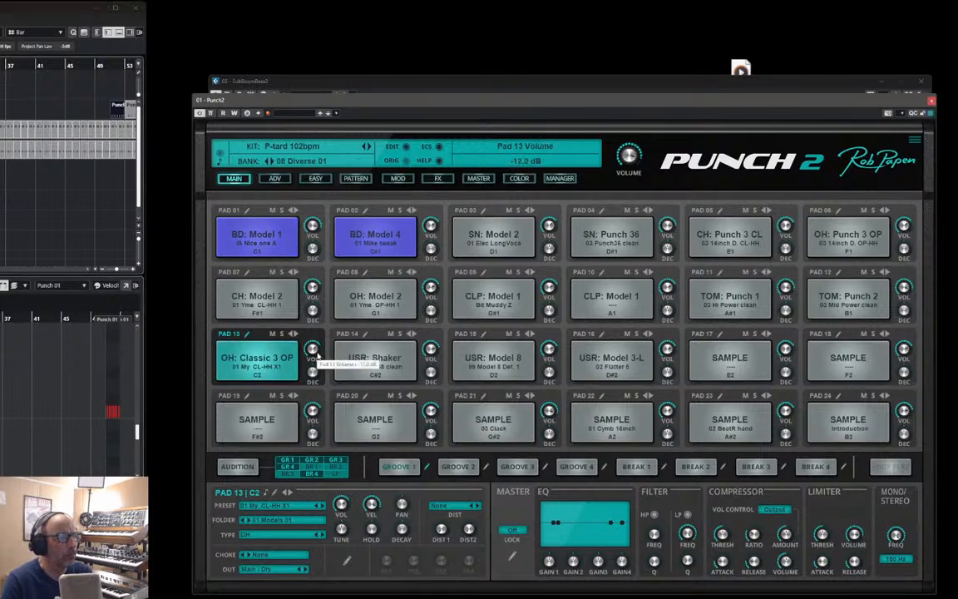
pyautogui.click(902, 84)
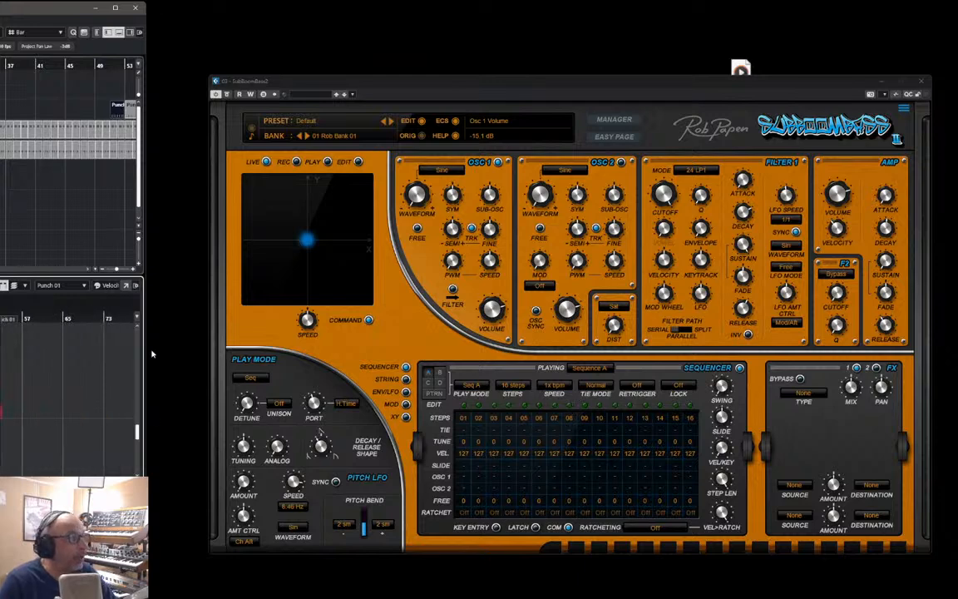
pyautogui.click(106, 33)
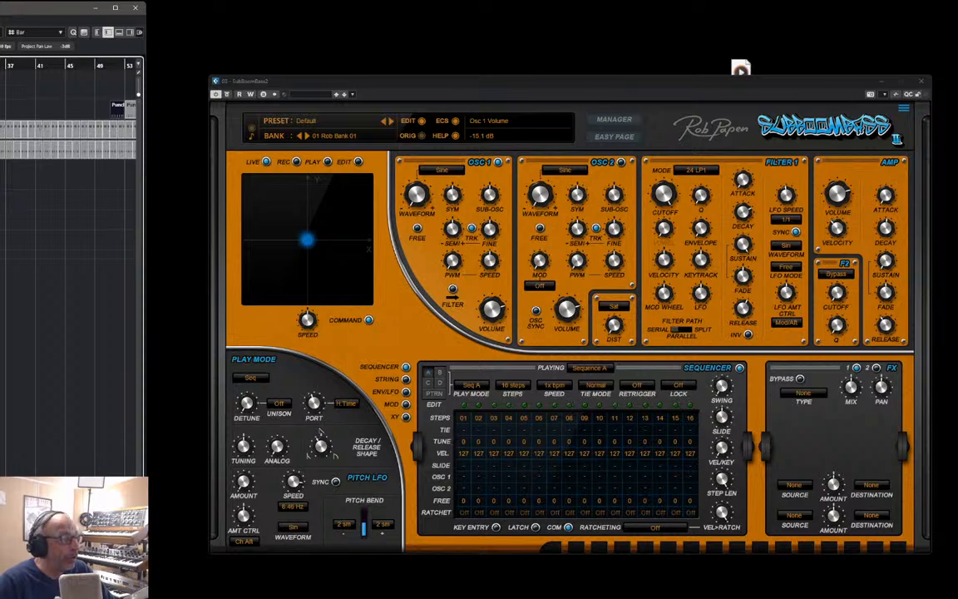
# - Delete the remaining old parts on the Punch 01 track, running up to about bar 84
pyautogui.press('g')
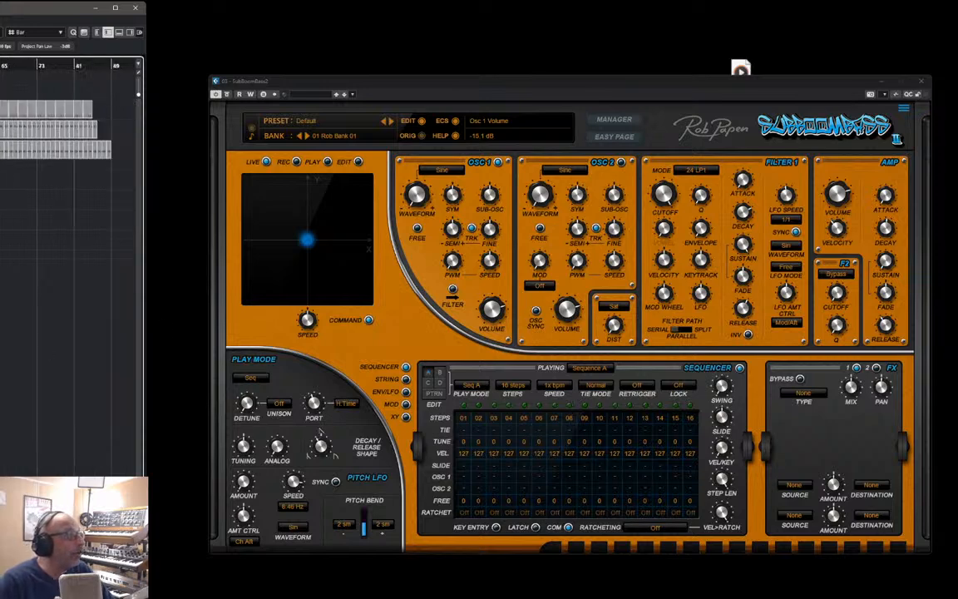
pyautogui.click(92, 109)
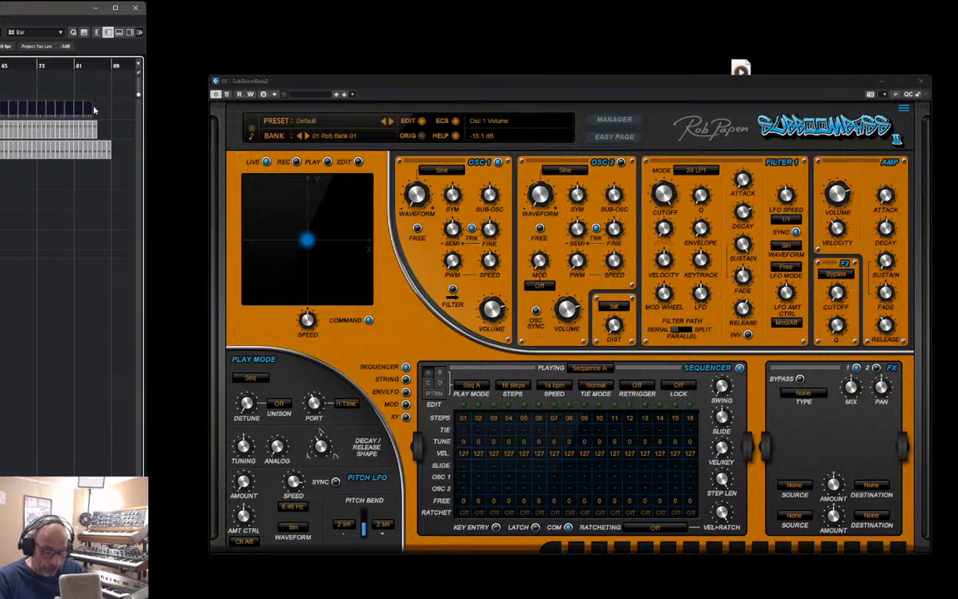
pyautogui.press('Delete')
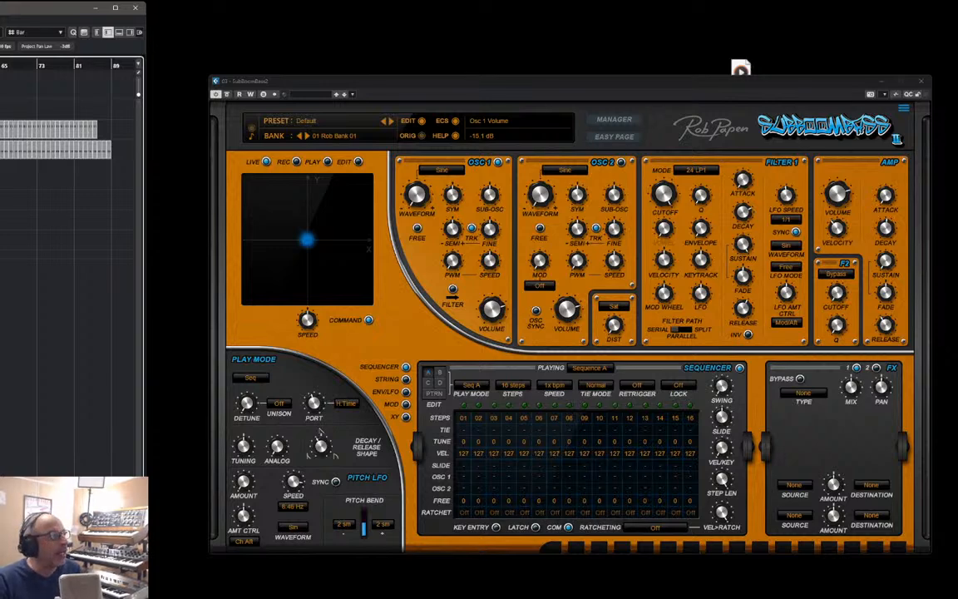
# - Duplicate the new Punch 01 part repeatedly to fill the track to the end of the Punch2 03 parts
pyautogui.hotkey('ctrl', 'd')
pyautogui.hotkey('ctrl', 'd')
pyautogui.hotkey('ctrl', 'd')
pyautogui.hotkey('ctrl', 'd')
pyautogui.hotkey('ctrl', 'd')
pyautogui.hotkey('ctrl', 'd')
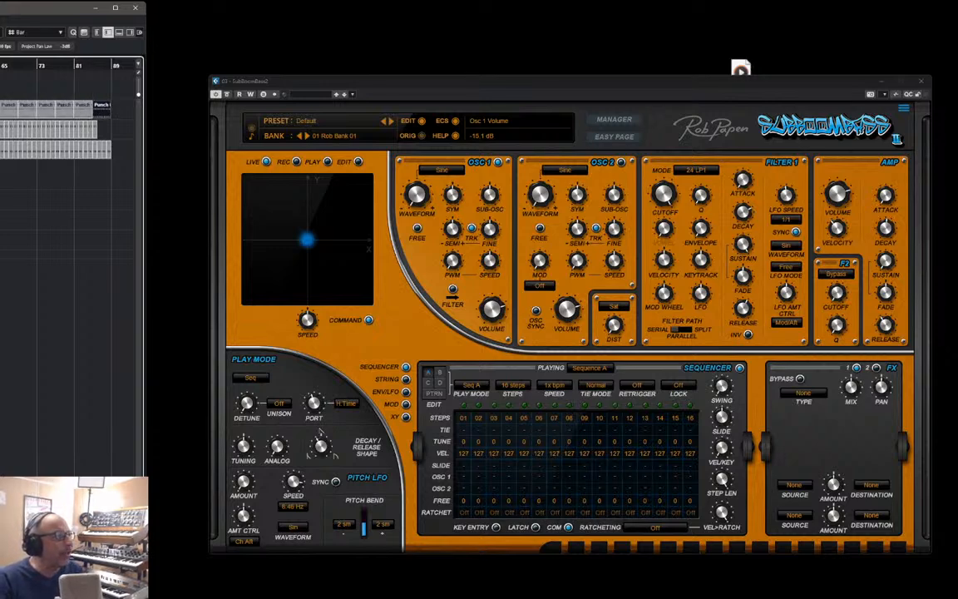
# - Move the project window fully into view and unmute the snare track briefly before muting it again
pyautogui.moveTo(0, 8); pyautogui.dragTo(312, 30)
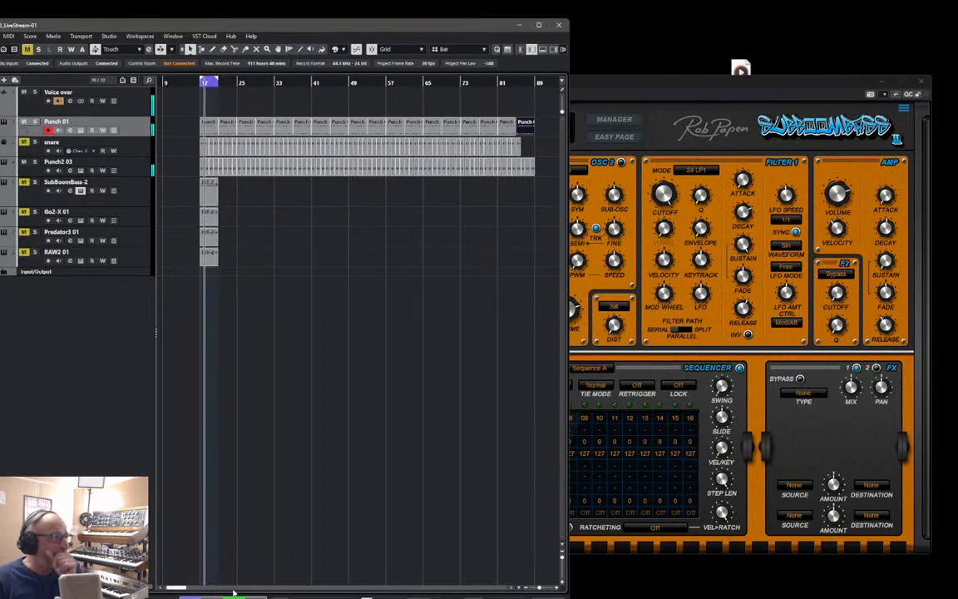
pyautogui.click(23, 142)
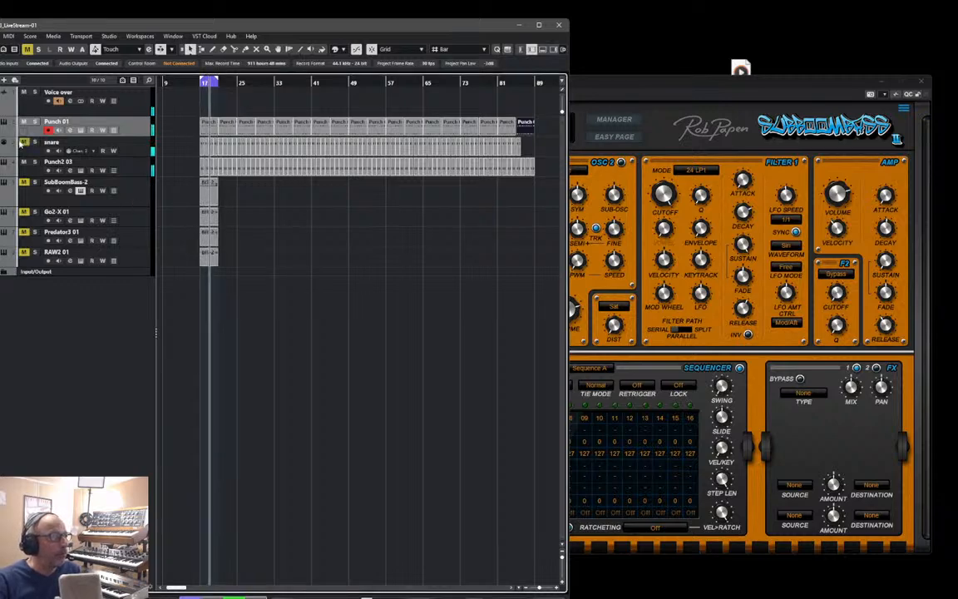
pyautogui.click(23, 142)
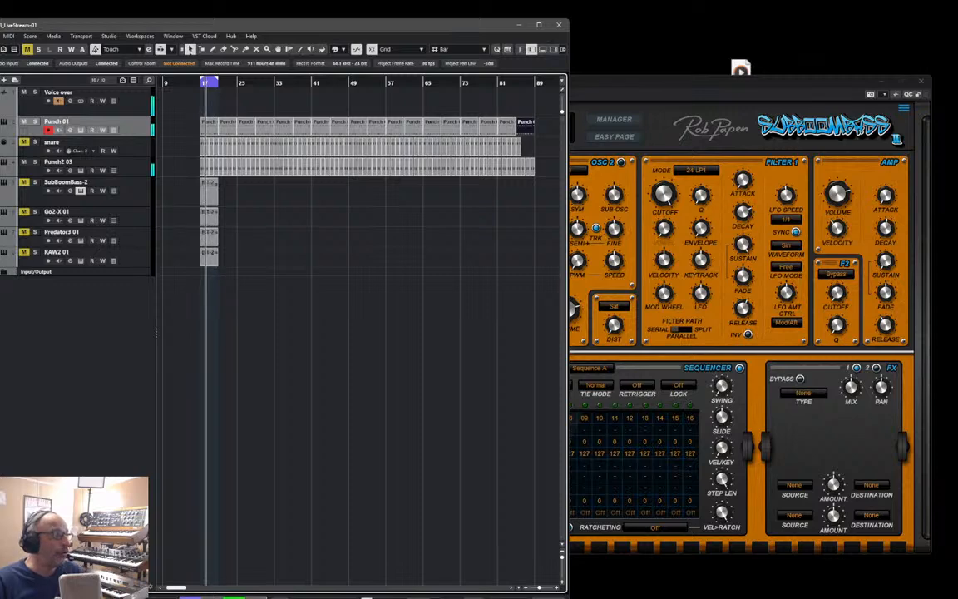
# - Open pad 01's bass drum for advanced editing in Punch 2 and lower its tuning start frequency to 2.2 kHz
pyautogui.click(80, 129)
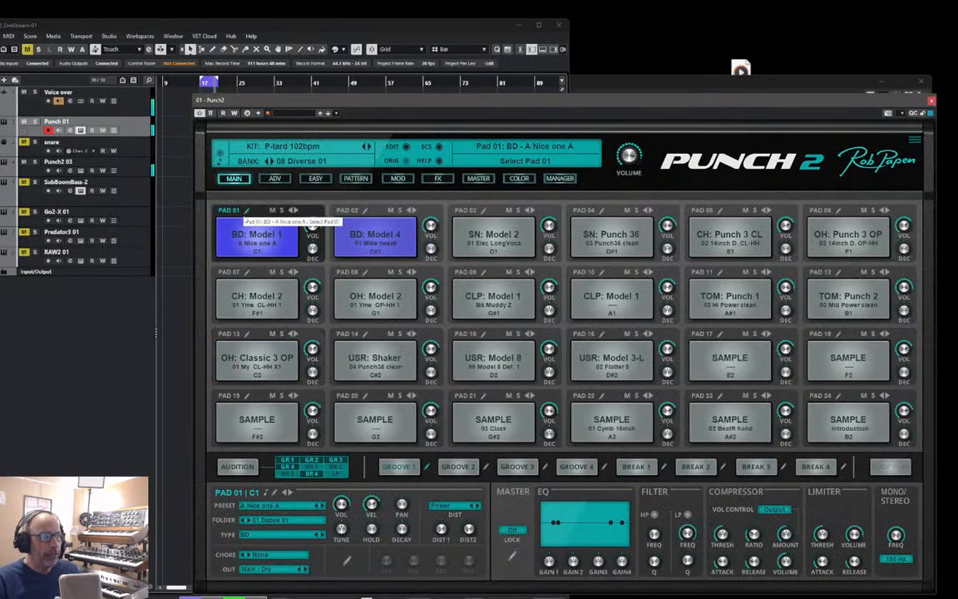
pyautogui.click(271, 218)
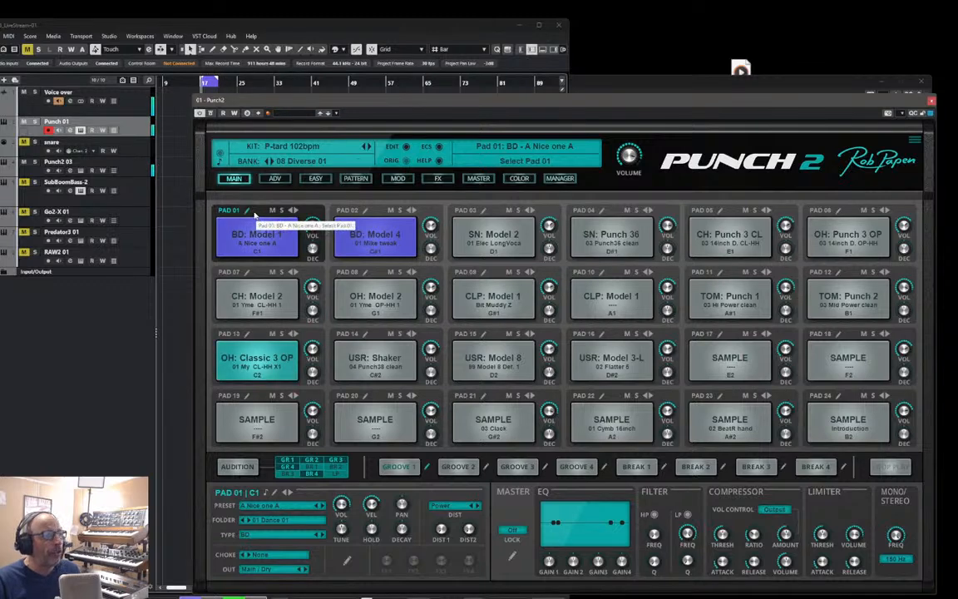
pyautogui.click(247, 213)
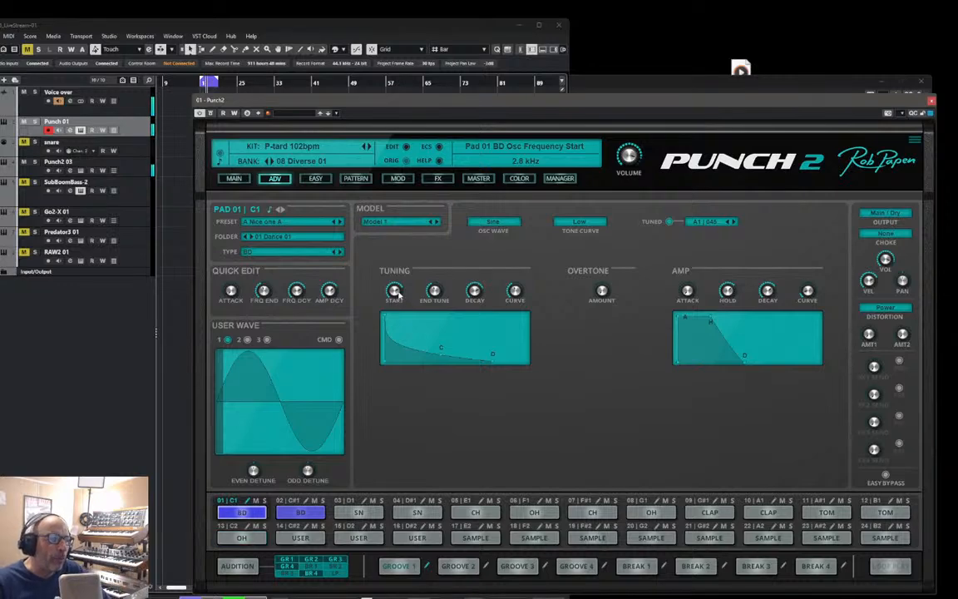
pyautogui.moveTo(398, 292)
pyautogui.mouseDown()
pyautogui.moveTo(401, 274)
pyautogui.moveTo(405, 311)
pyautogui.moveTo(406, 301)
pyautogui.mouseUp()
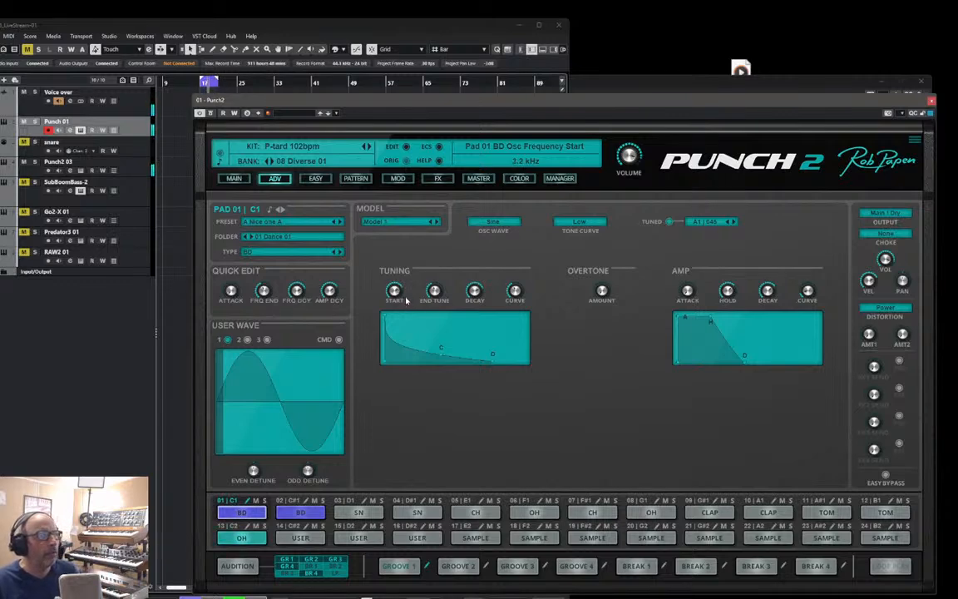
# - Set pad 01's tone curve to High and its start frequency to 1.5 kHz, and close Punch 2
pyautogui.click(582, 222)
pyautogui.click(586, 223)
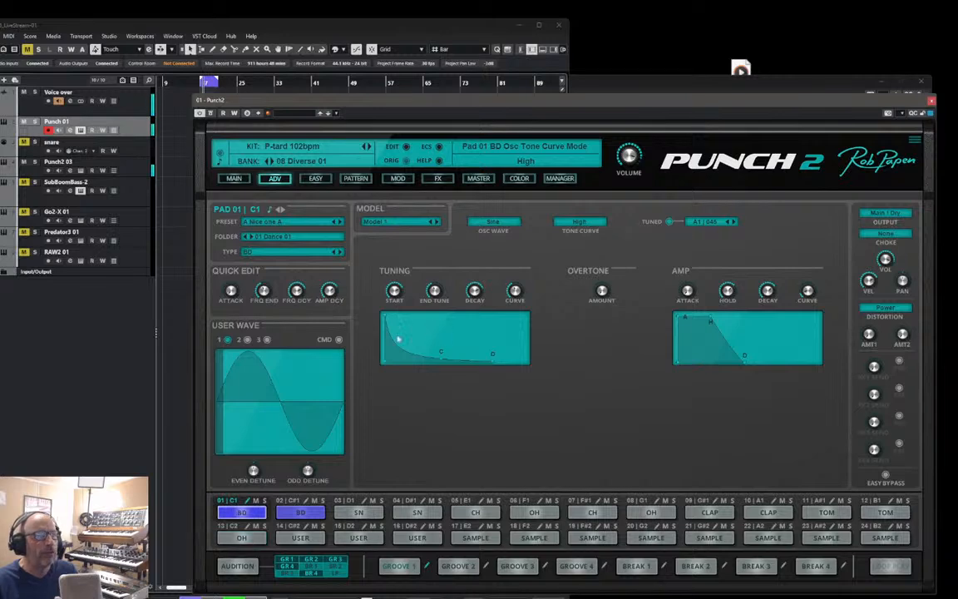
pyautogui.moveTo(397, 289); pyautogui.dragTo(399, 305)
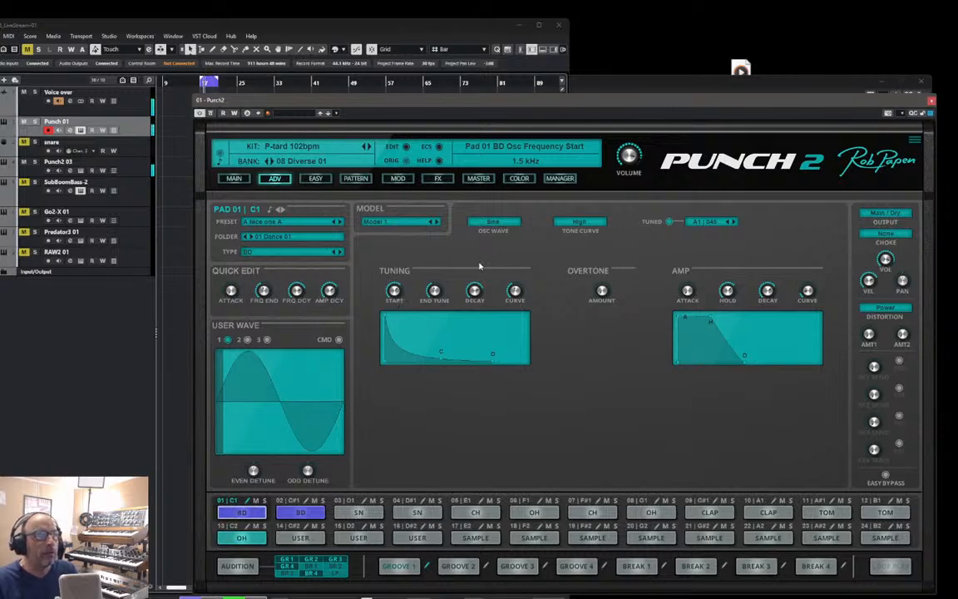
pyautogui.click(932, 102)
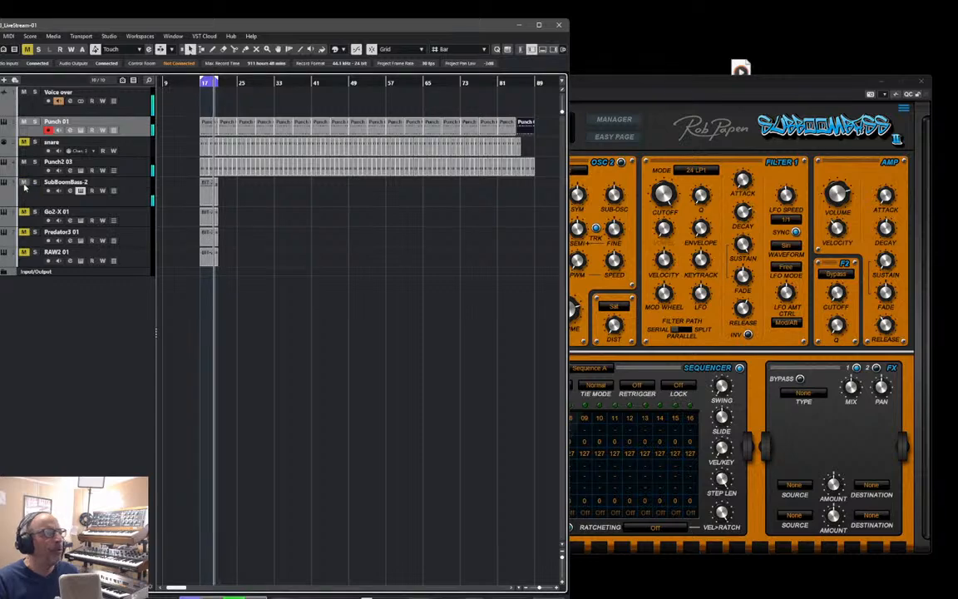
# - Unmute the SubBoomBass-2 track and open its BIT-2 part in the note editor
pyautogui.click(210, 196)
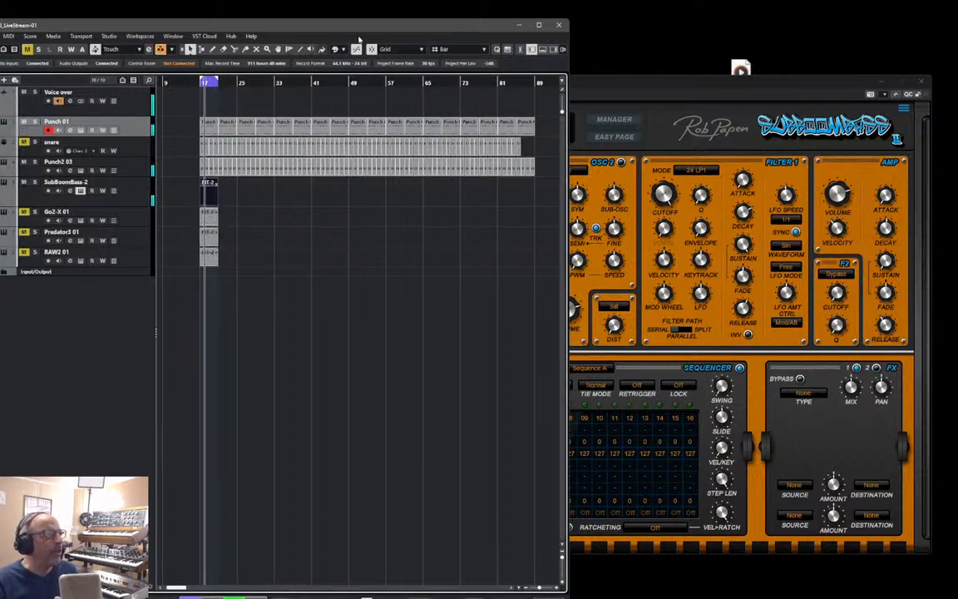
pyautogui.moveTo(539, 589); pyautogui.dragTo(544, 589)
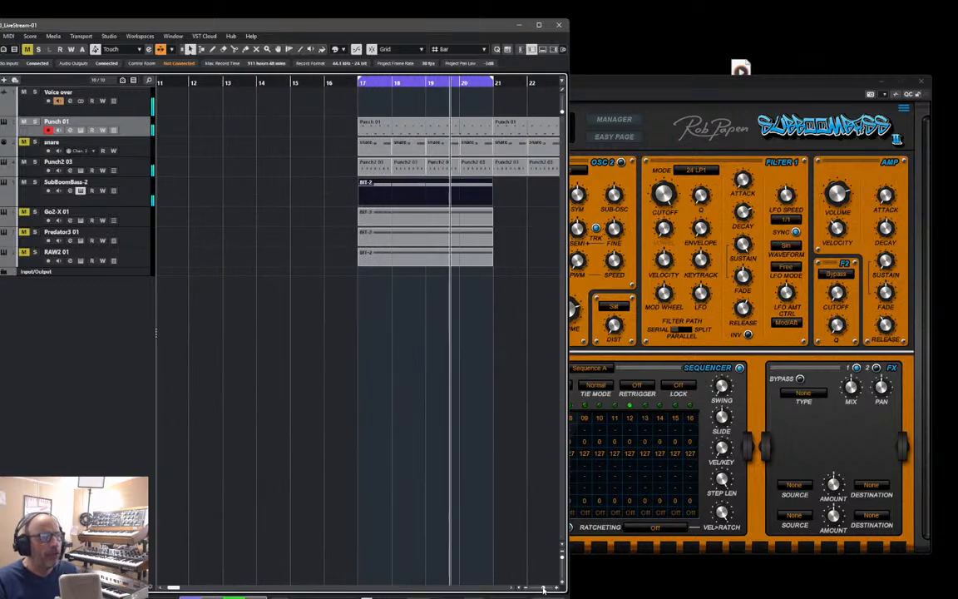
pyautogui.doubleClick(393, 200)
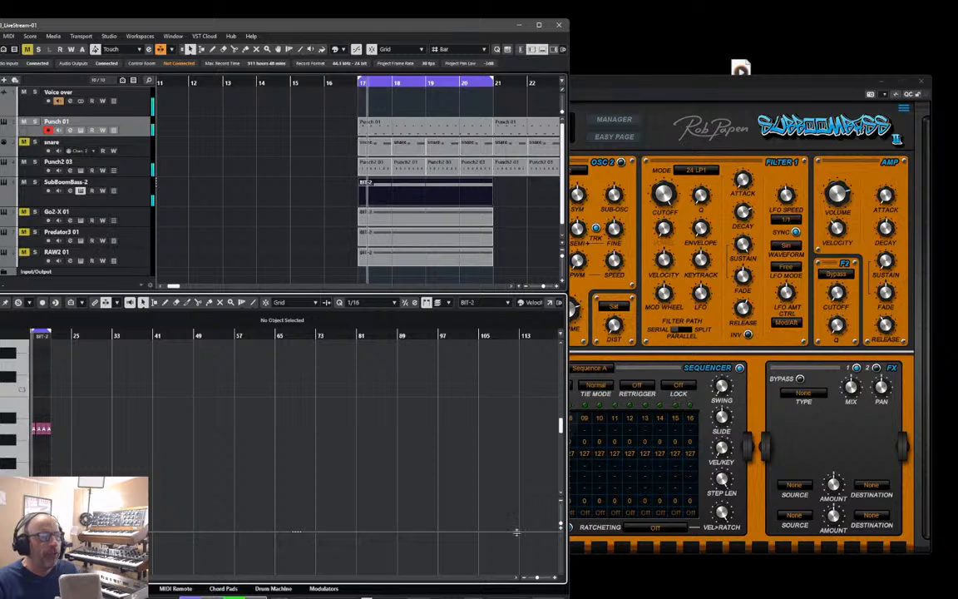
pyautogui.moveTo(536, 578); pyautogui.dragTo(543, 579)
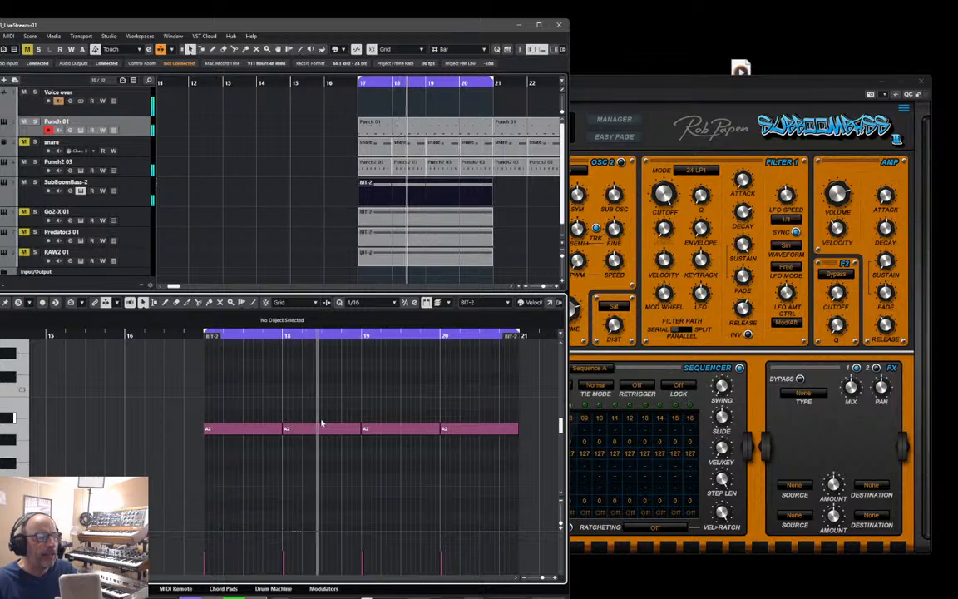
# - Select the SubBoomBass-2 track and turn off its solo so it plays with the drums
pyautogui.click(664, 82)
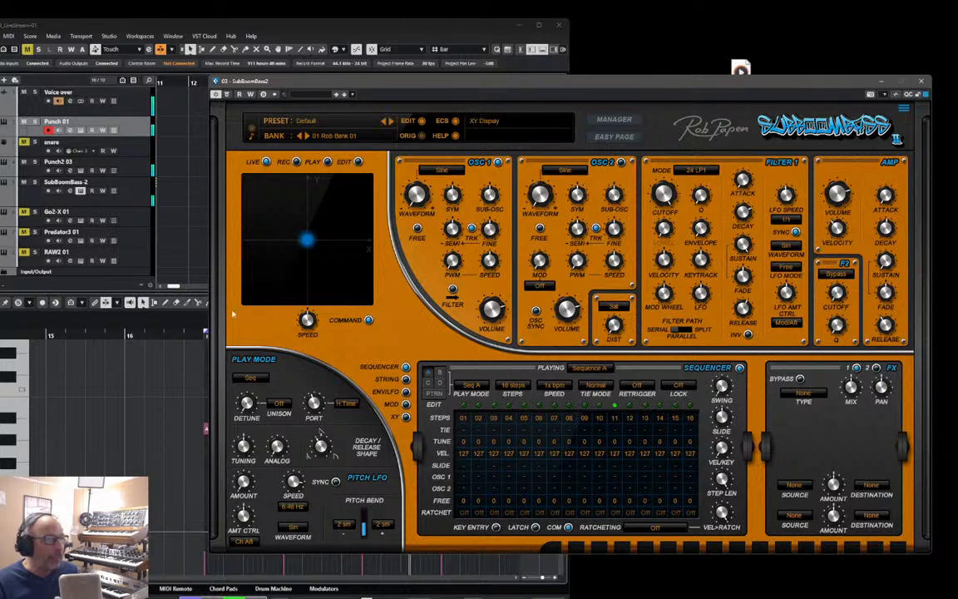
pyautogui.click(132, 193)
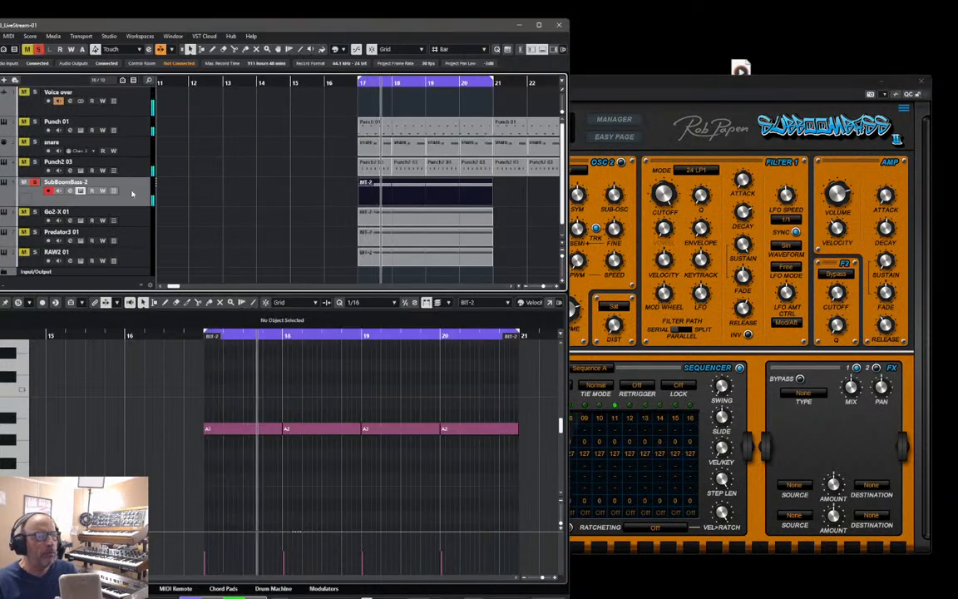
pyautogui.press('s')
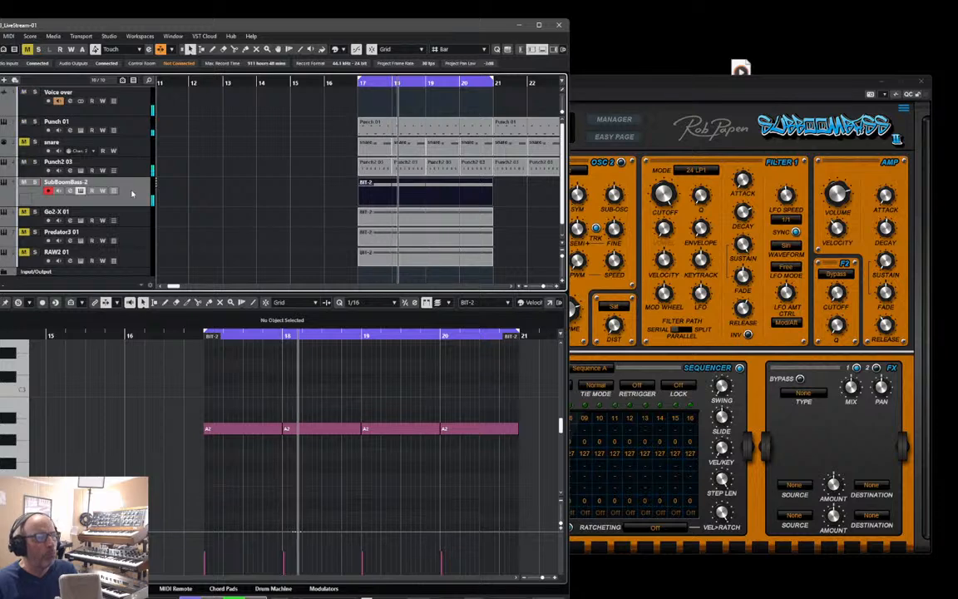
# - In SubBoomBass2, set Osc 1's waveform to Saw and tune sequencer steps 6 and 14 to 12 semitones
pyautogui.click(600, 81)
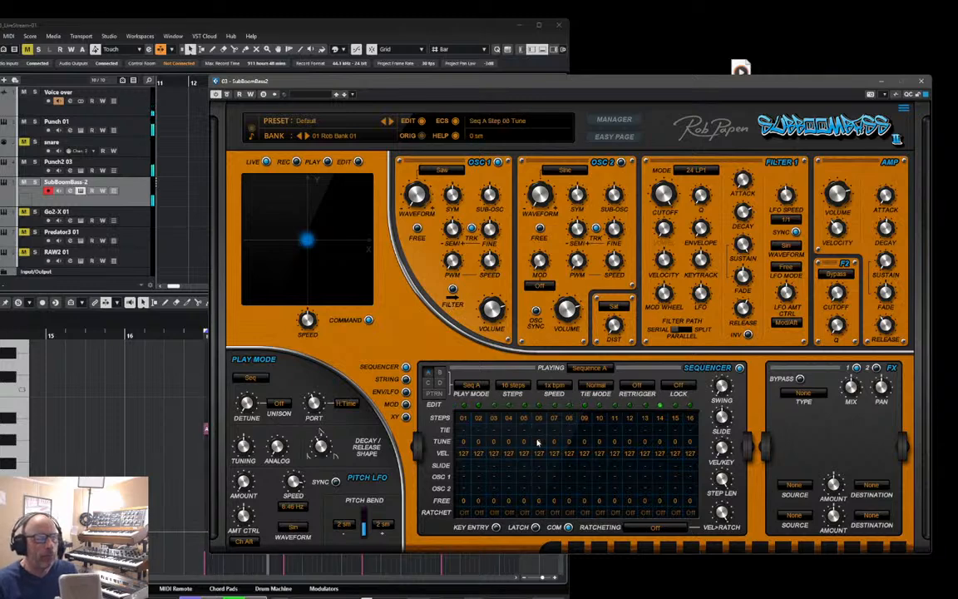
pyautogui.moveTo(540, 441); pyautogui.dragTo(541, 433)
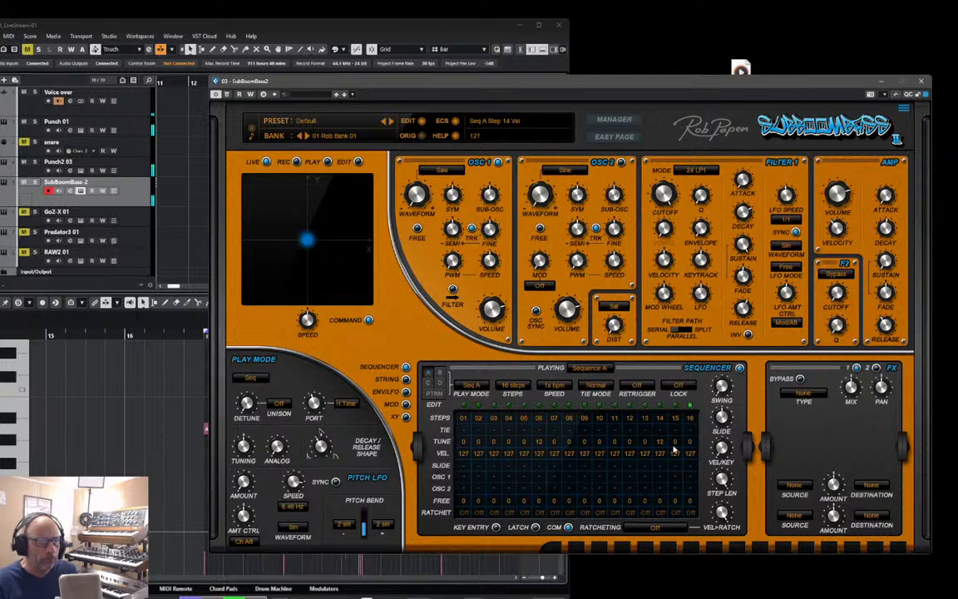
# - Set the sequencer's play mode to Seq B, then tune step 15 to 24 semitones with its slide turned on
pyautogui.click(472, 385)
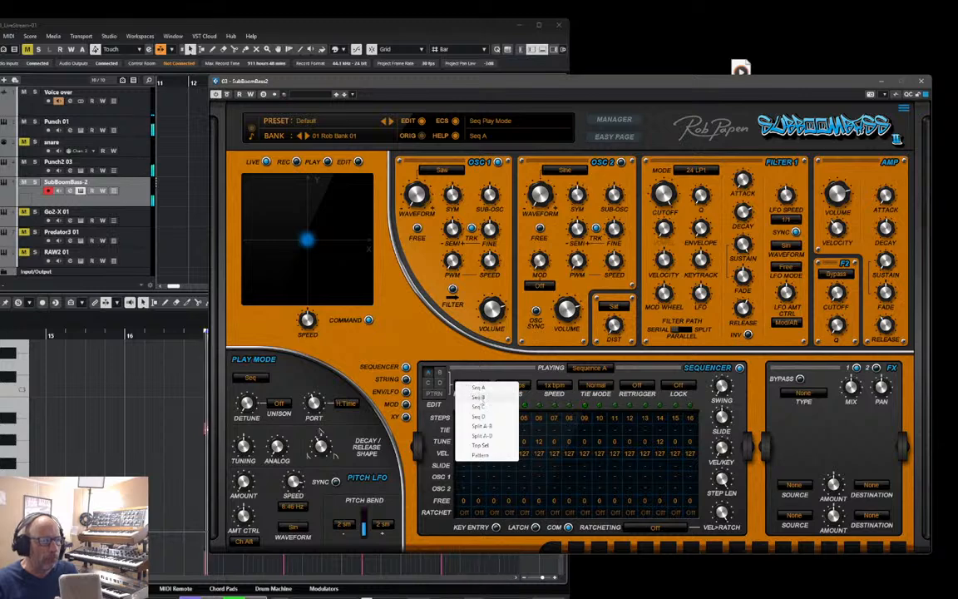
pyautogui.click(480, 399)
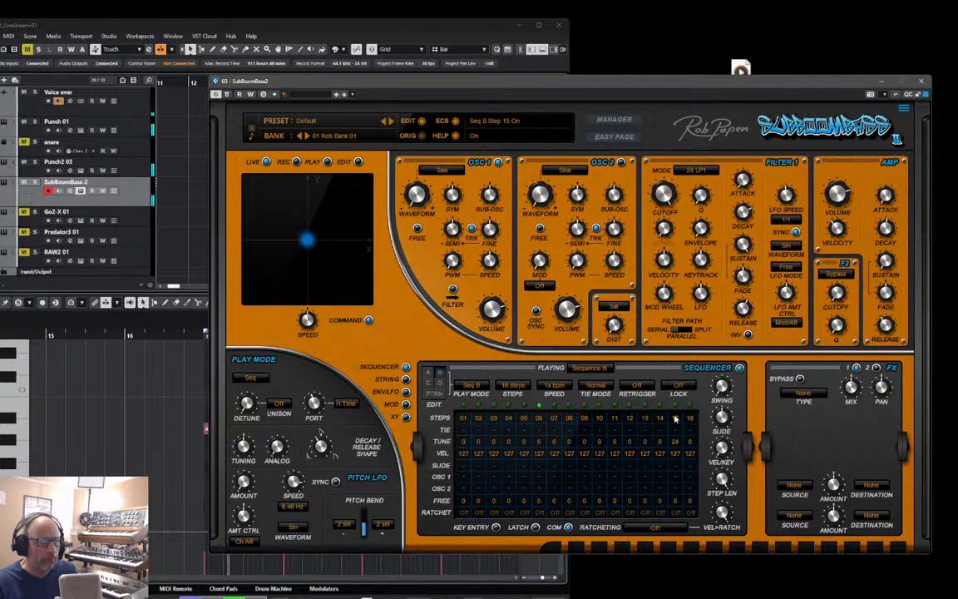
pyautogui.moveTo(676, 442); pyautogui.dragTo(675, 437)
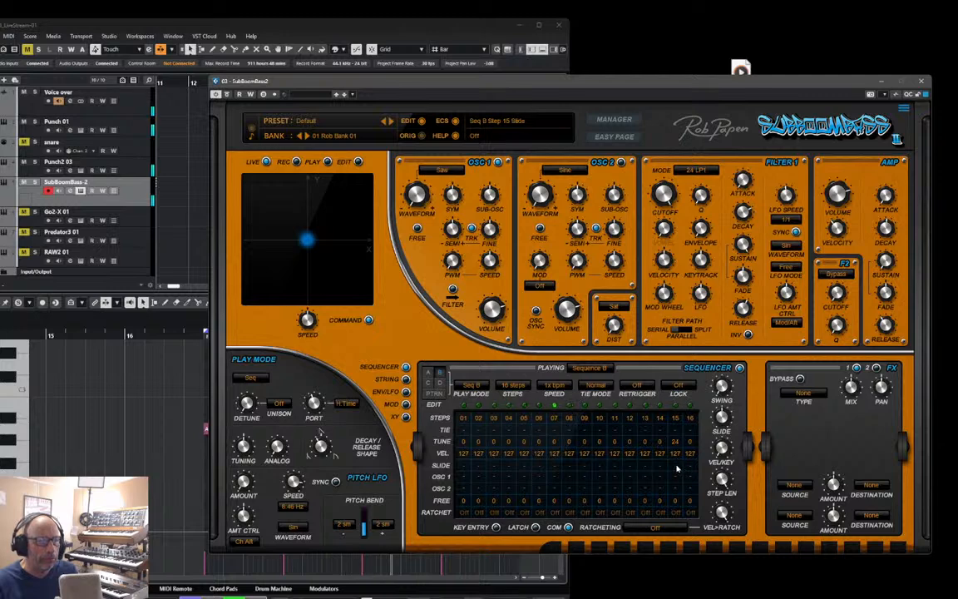
pyautogui.click(677, 467)
pyautogui.moveTo(723, 418); pyautogui.dragTo(724, 416)
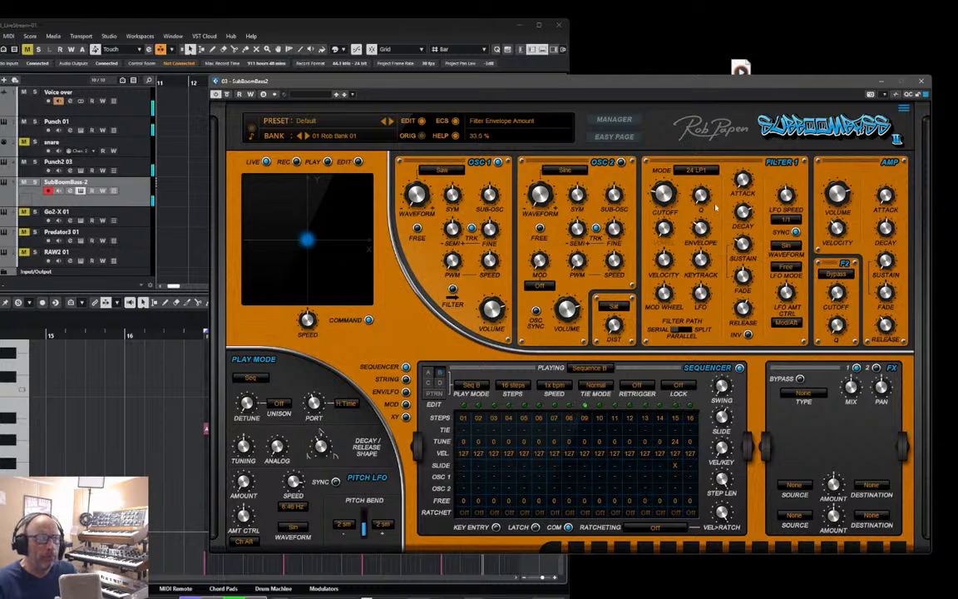
# - Set the sequencer's play mode back to Seq A and tune step 14 to -2 semitones
pyautogui.click(430, 376)
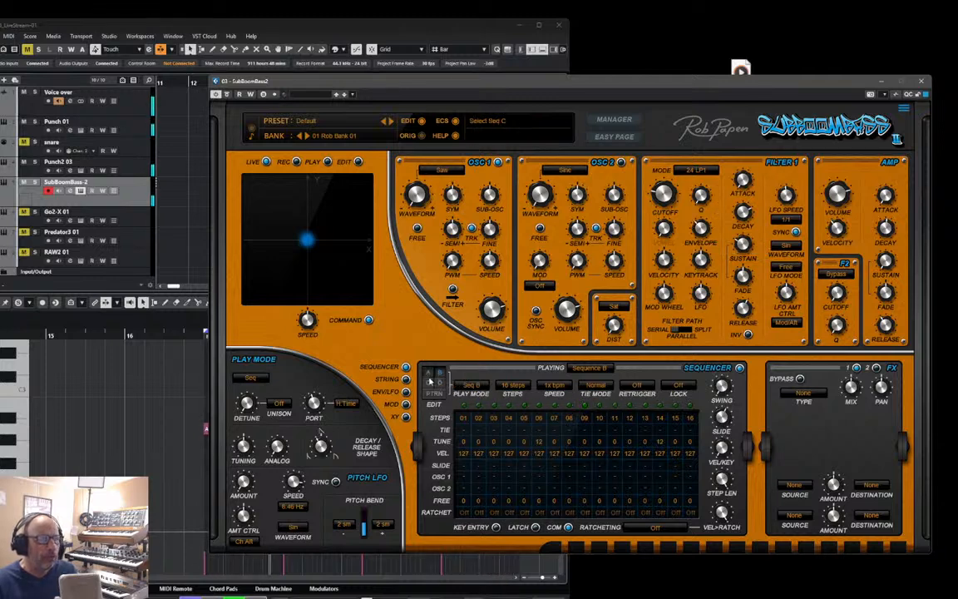
pyautogui.click(471, 385)
pyautogui.click(481, 389)
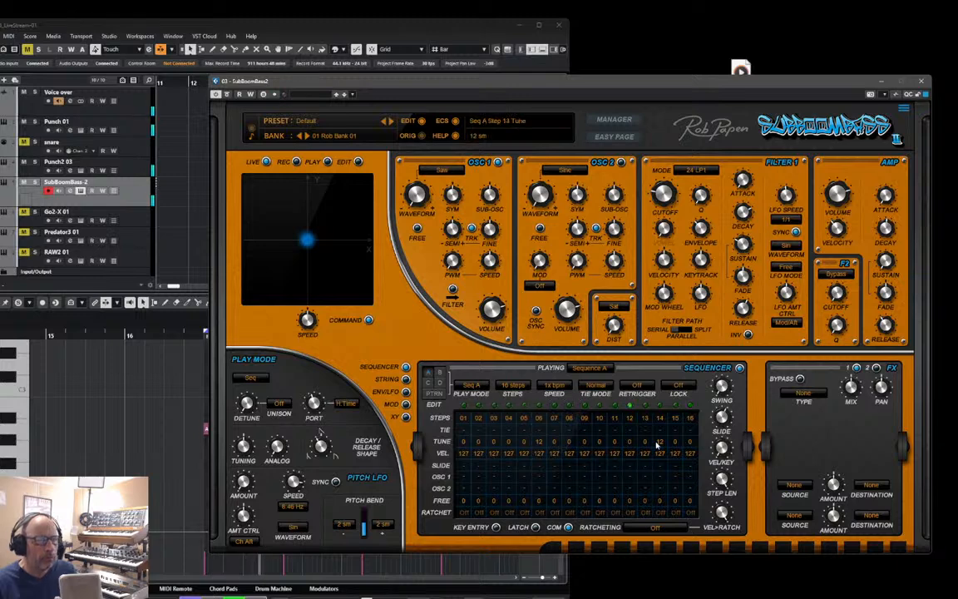
pyautogui.moveTo(658, 446); pyautogui.dragTo(663, 458)
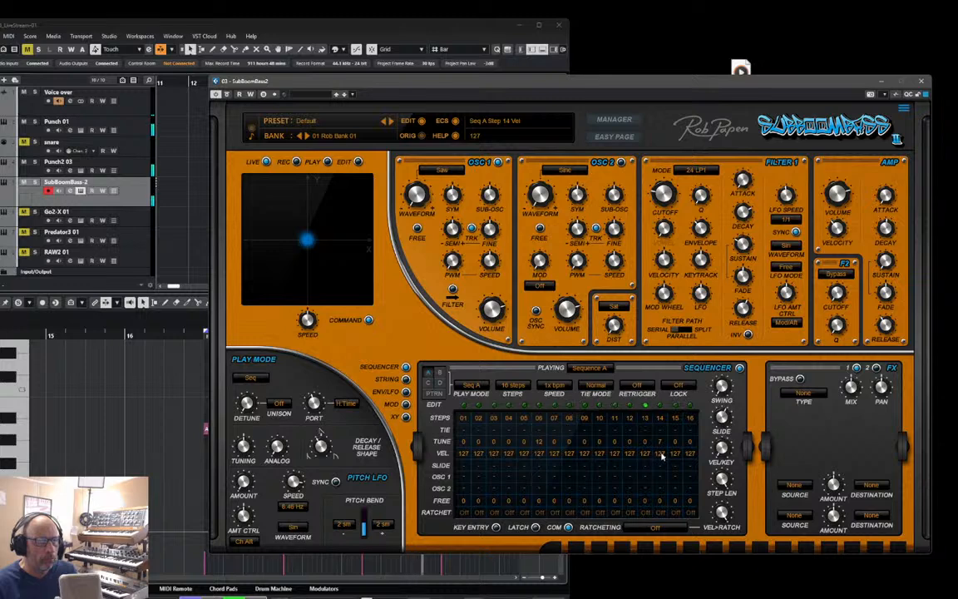
pyautogui.moveTo(662, 458); pyautogui.dragTo(664, 465)
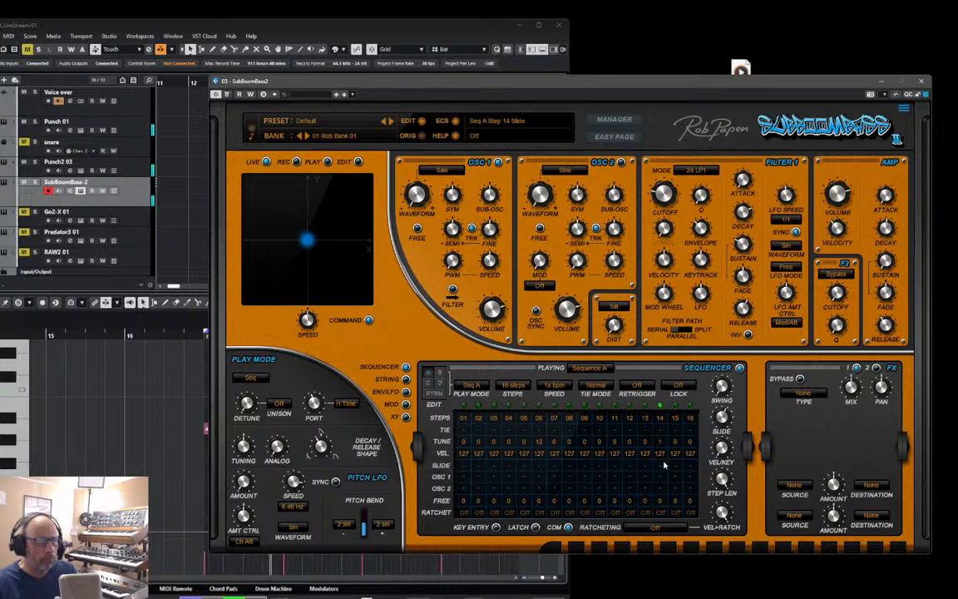
pyautogui.moveTo(665, 468); pyautogui.dragTo(666, 471)
pyautogui.click(615, 420)
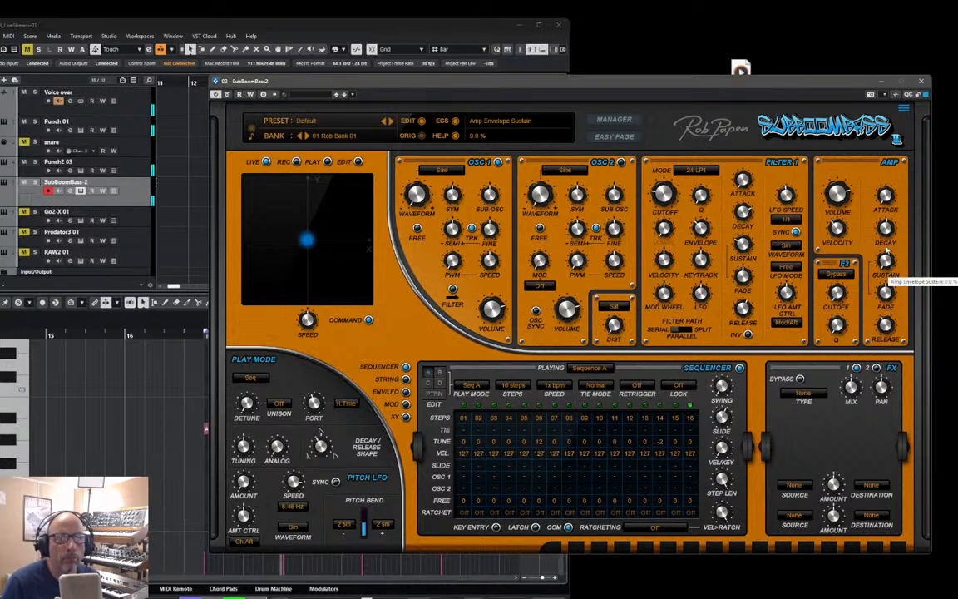
# - Lengthen the amp envelope decay and lower the velocities of steps 5, 8, 11 and 15 to 101, 105, 107 and 94
pyautogui.scroll(-2, 888, 226)
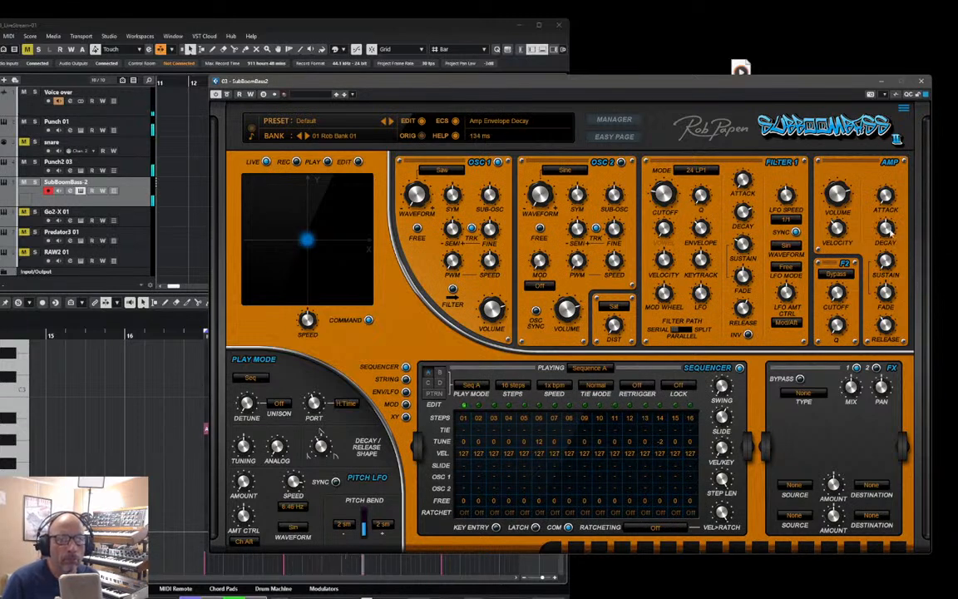
pyautogui.scroll(3, 888, 227)
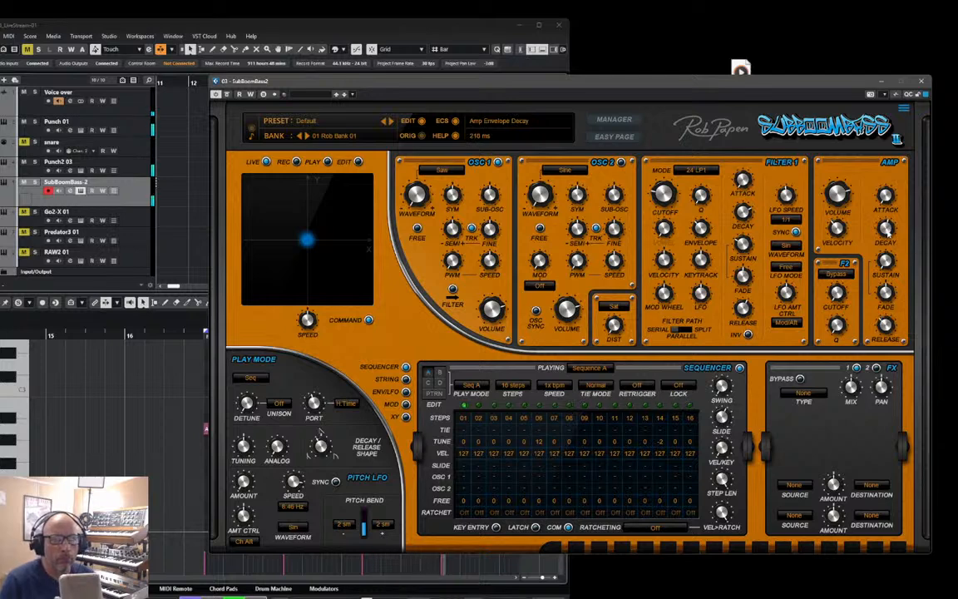
pyautogui.scroll(2, 885, 226)
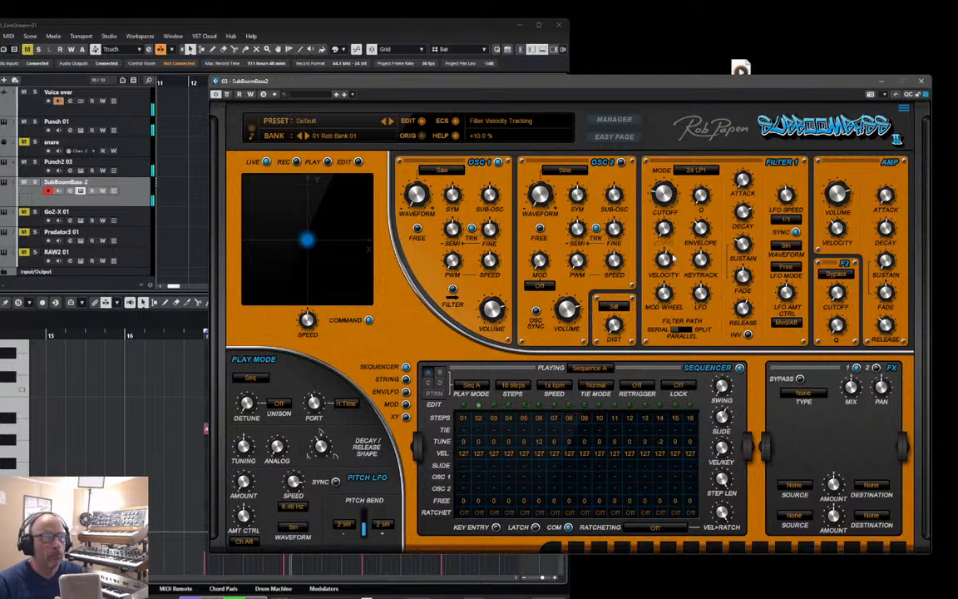
pyautogui.moveTo(527, 454)
pyautogui.mouseDown()
pyautogui.moveTo(530, 466)
pyautogui.moveTo(675, 469)
pyautogui.mouseUp()
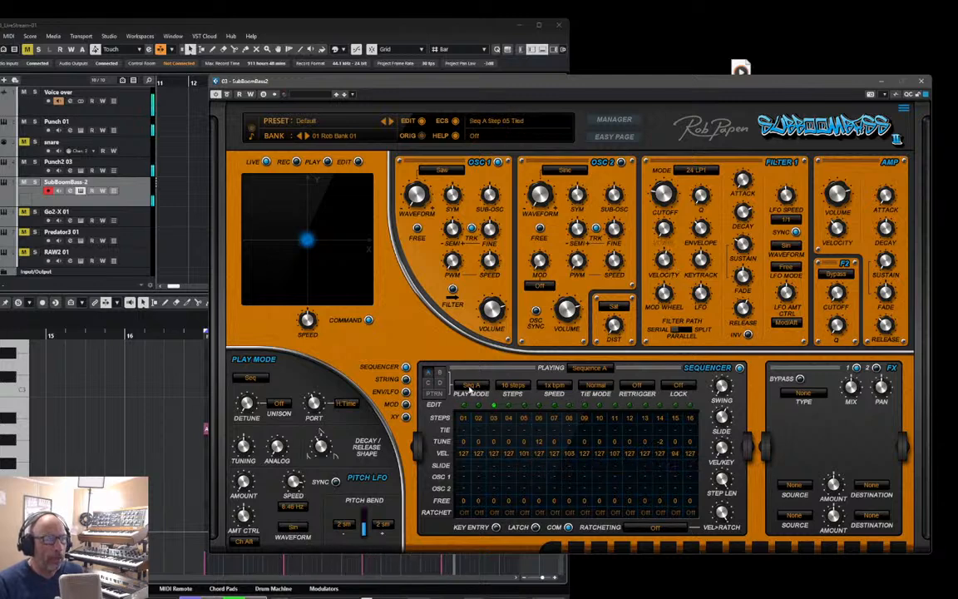
# - Set the sequencer's play mode to Pattern and assign sequence B to every even step, alternating with A
pyautogui.click(473, 386)
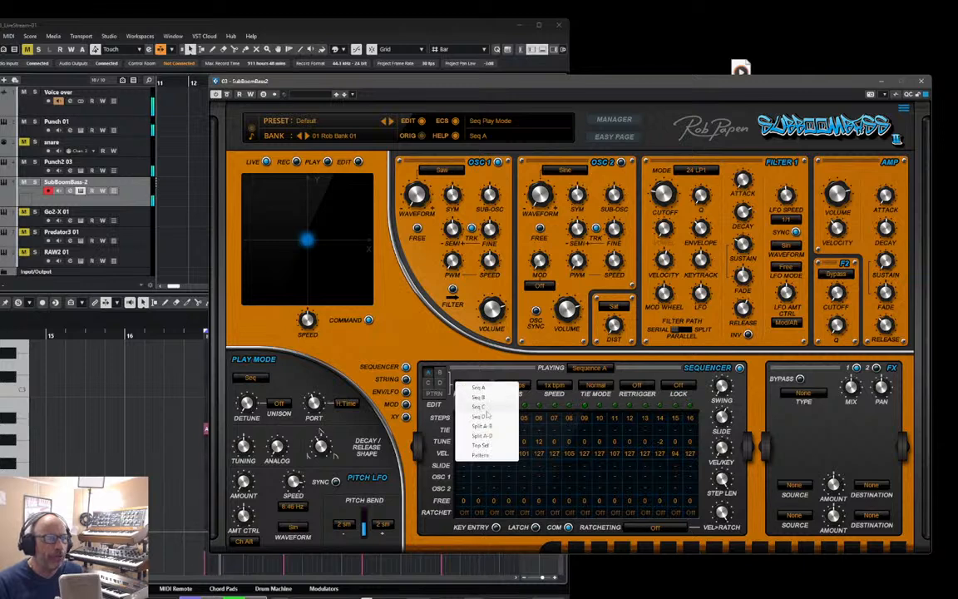
pyautogui.click(487, 456)
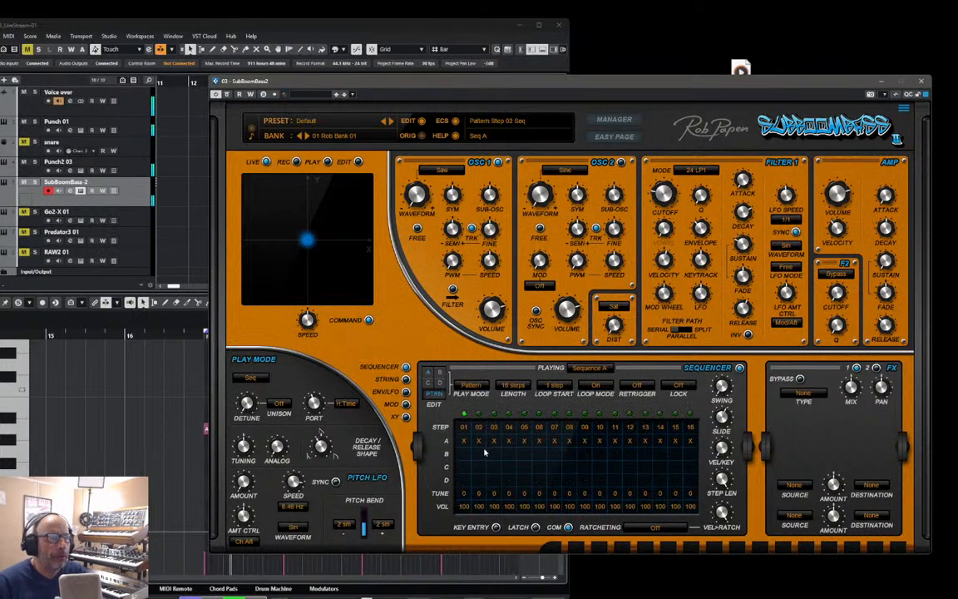
pyautogui.click(479, 454)
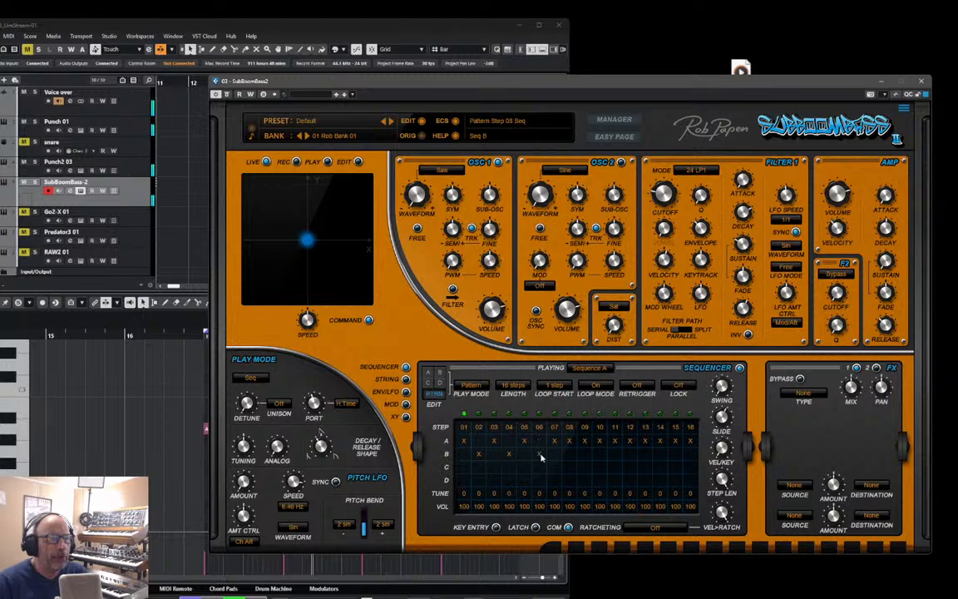
pyautogui.click(599, 454)
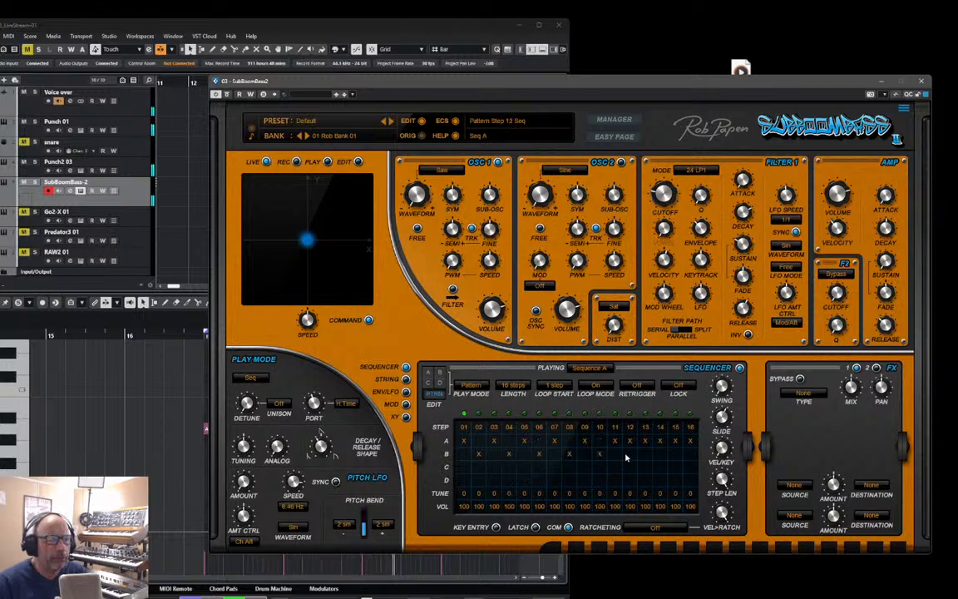
pyautogui.click(629, 454)
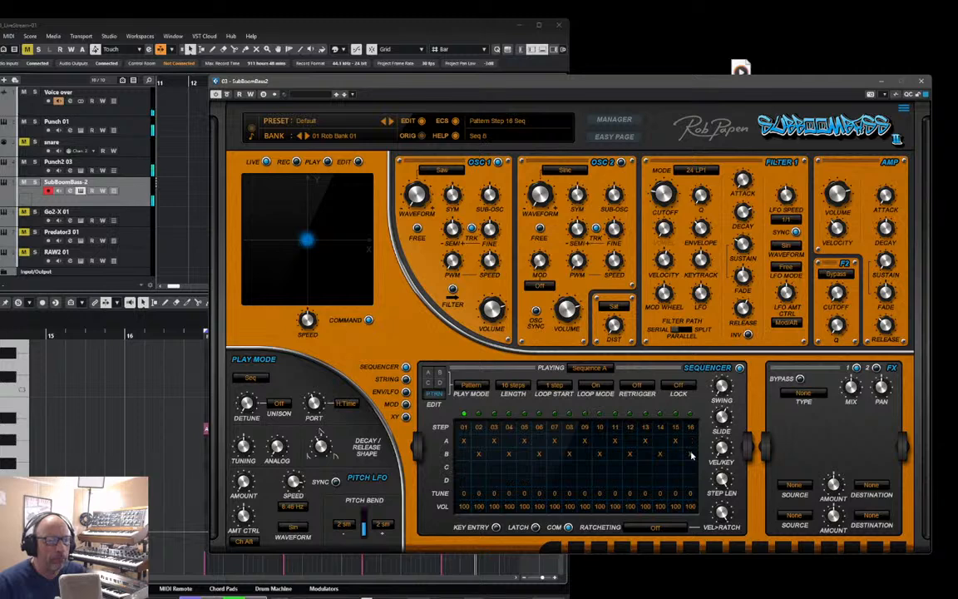
pyautogui.click(691, 454)
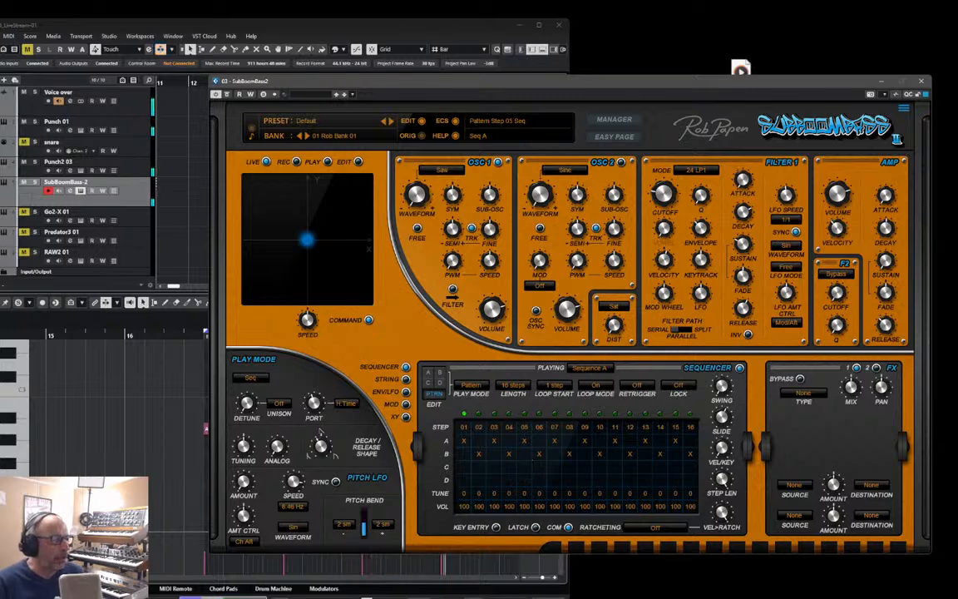
# - Return the sequencer from Pattern to Seq A play mode and adjust Filter 1's envelope decay
pyautogui.press('space')
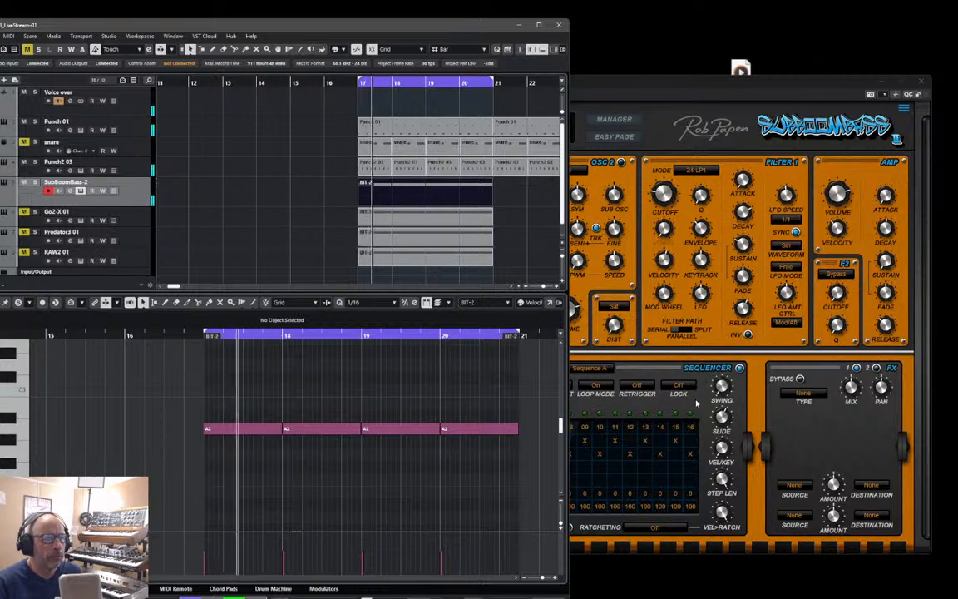
pyautogui.click(694, 405)
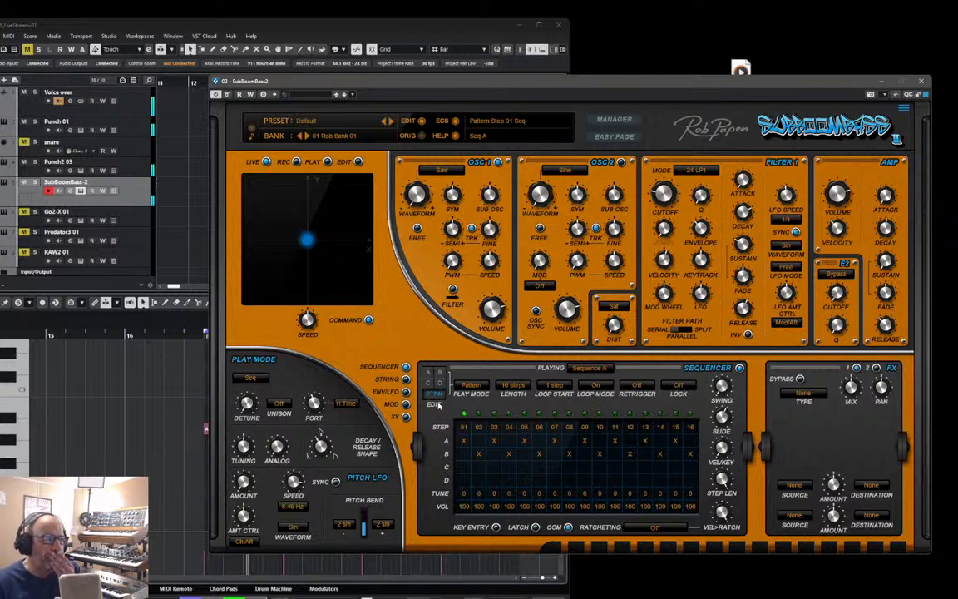
pyautogui.click(474, 387)
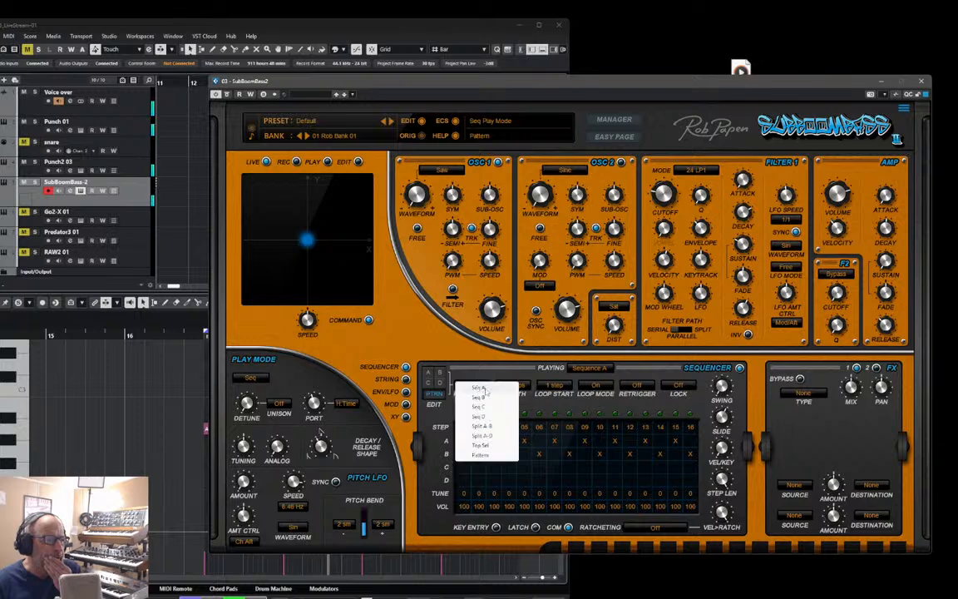
pyautogui.click(491, 396)
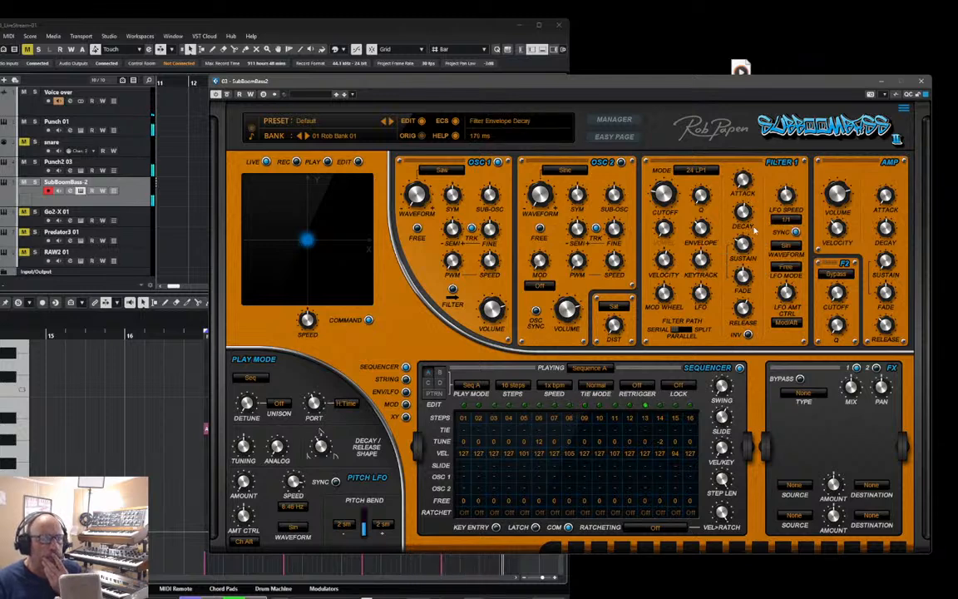
pyautogui.moveTo(754, 228); pyautogui.dragTo(757, 233)
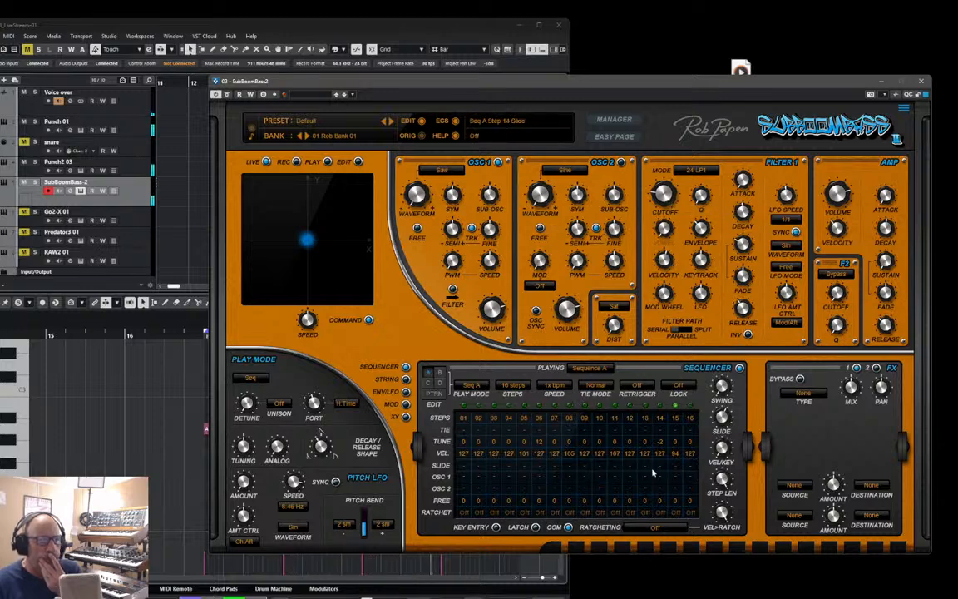
# - Lower the velocities of steps 2, 4, 7, 11, 12 and 14 to 100, 99, 70, 72, 82 and 65, and tie step 6
pyautogui.moveTo(477, 455); pyautogui.dragTo(511, 467)
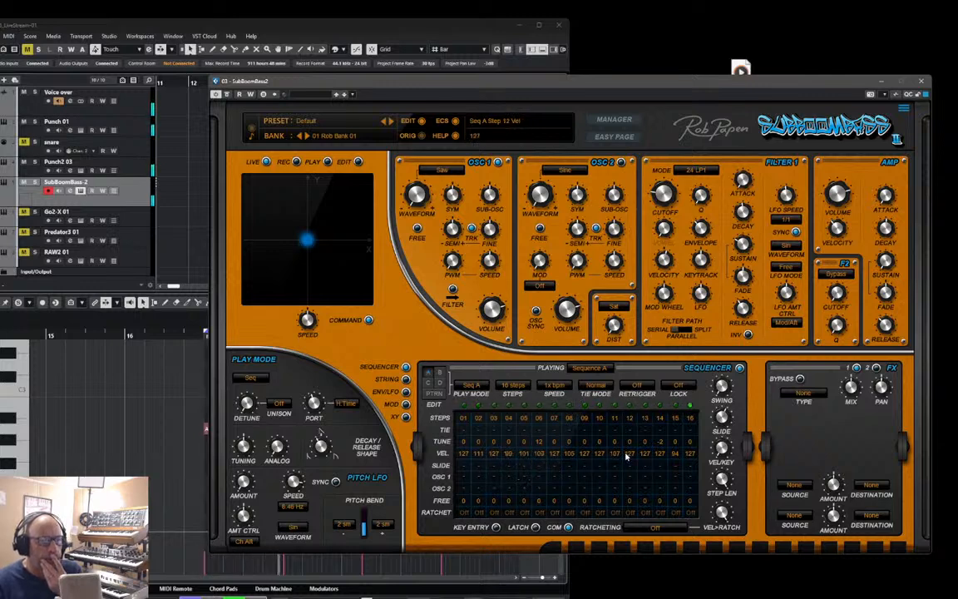
pyautogui.moveTo(662, 454)
pyautogui.mouseDown()
pyautogui.moveTo(664, 478)
pyautogui.moveTo(615, 474)
pyautogui.mouseUp()
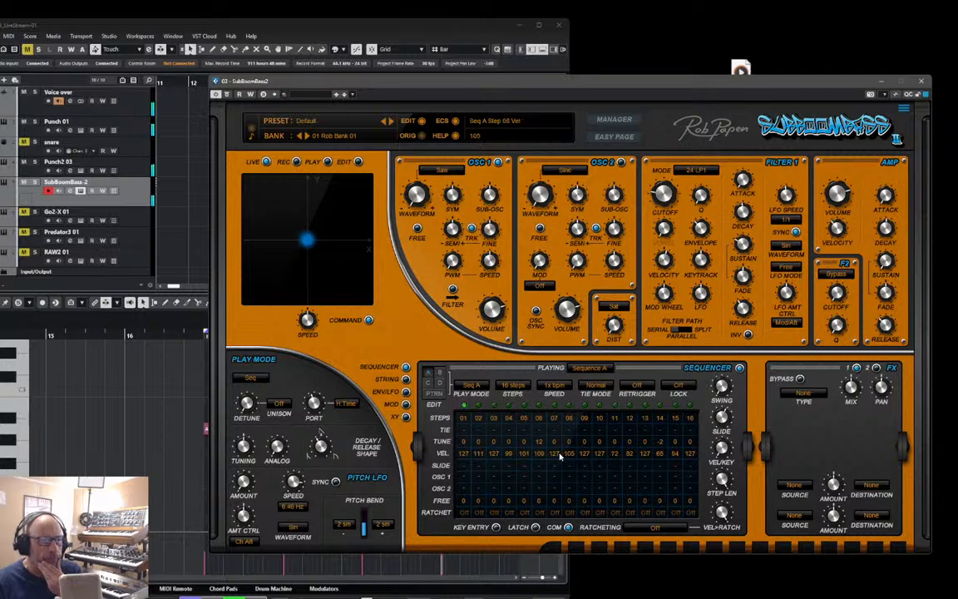
pyautogui.moveTo(556, 455); pyautogui.dragTo(554, 489)
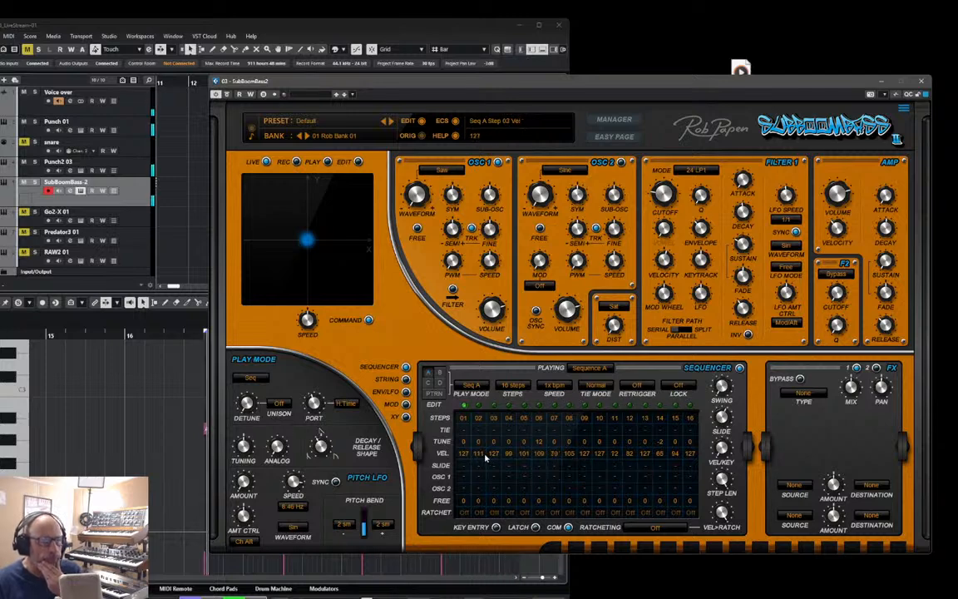
pyautogui.moveTo(483, 456); pyautogui.dragTo(482, 466)
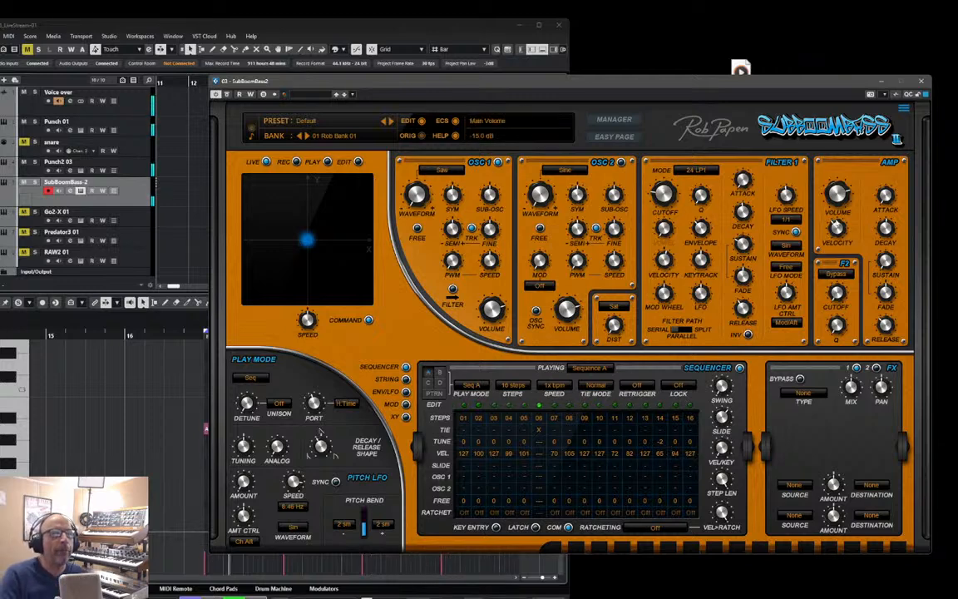
# - Close SubBoomBass2 and hide the note editor so a widened project window shows only the arrangement
pyautogui.click(923, 83)
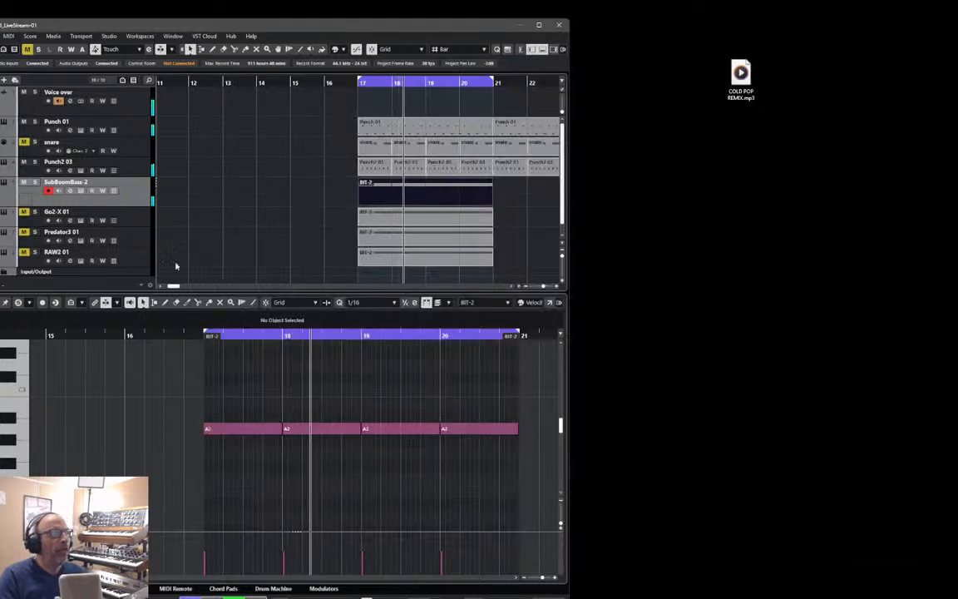
pyautogui.moveTo(539, 582); pyautogui.dragTo(536, 578)
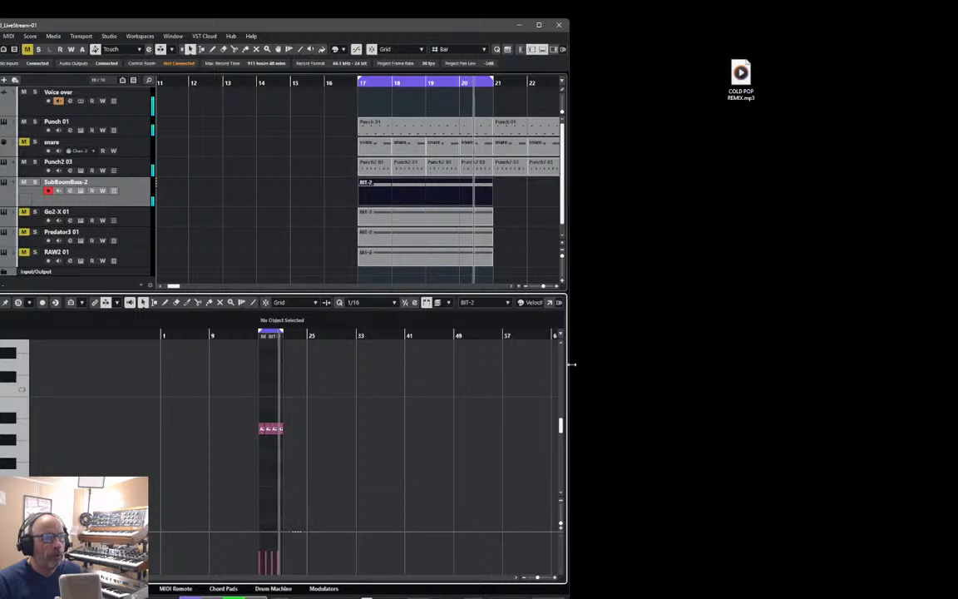
pyautogui.moveTo(569, 321); pyautogui.dragTo(893, 344)
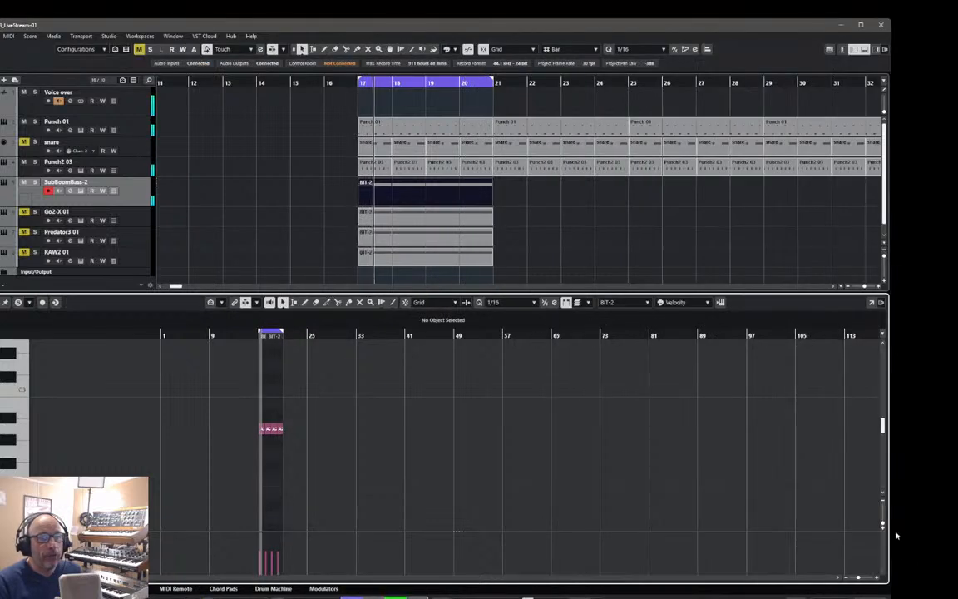
pyautogui.moveTo(863, 578); pyautogui.dragTo(857, 578)
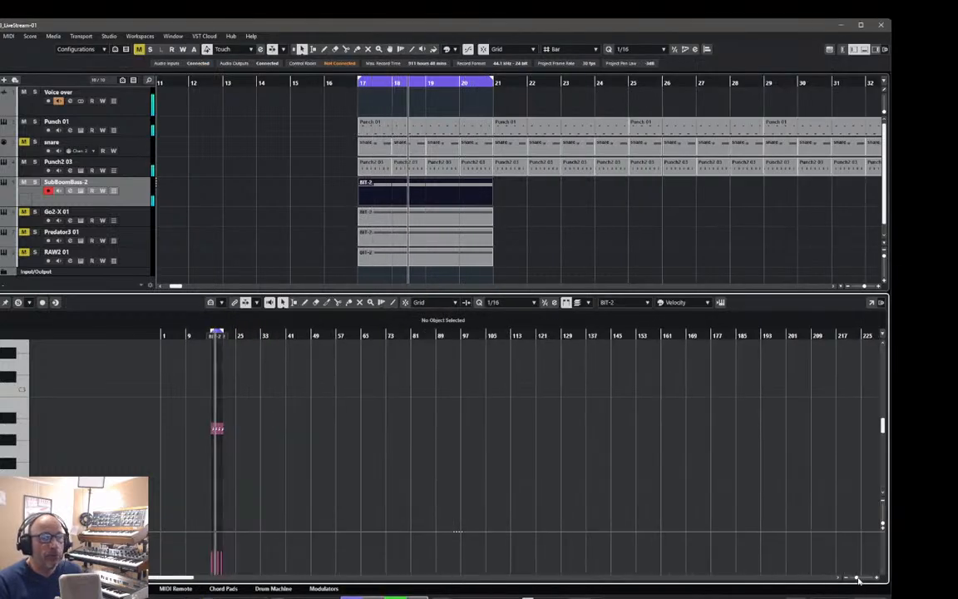
pyautogui.click(861, 51)
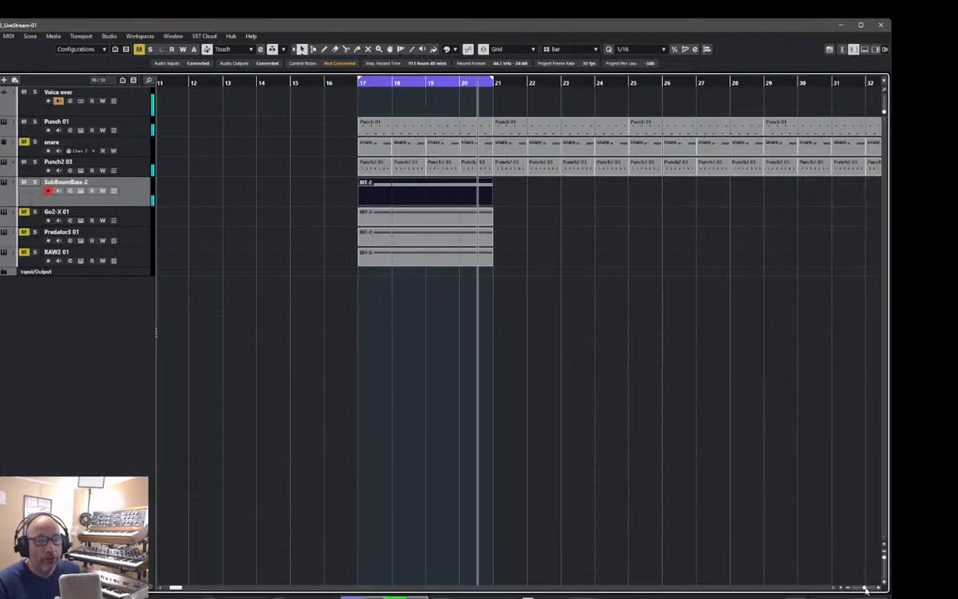
# - Extend the loop range to bars 17–89 and repeat the SubBoomBass-2 track's BIT-2 clip to fill it
pyautogui.moveTo(865, 588); pyautogui.dragTo(863, 588)
pyautogui.moveTo(283, 84); pyautogui.dragTo(676, 108)
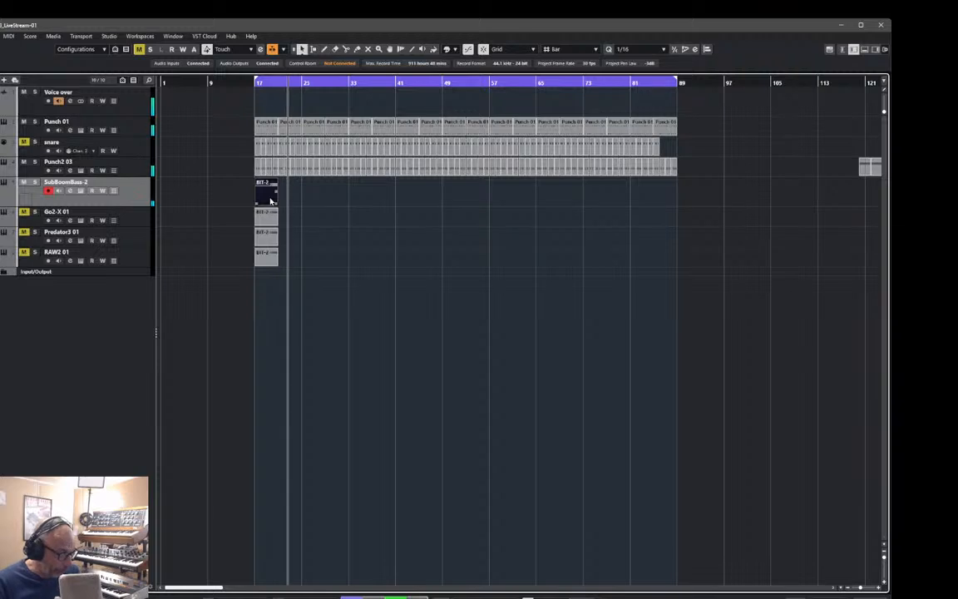
pyautogui.hotkey('ctrl', 'd')
pyautogui.hotkey('ctrl', 'd')
pyautogui.hotkey('ctrl', 'd')
pyautogui.hotkey('ctrl', 'd')
pyautogui.hotkey('ctrl', 'd')
pyautogui.hotkey('ctrl', 'd')
pyautogui.hotkey('ctrl', 'd')
pyautogui.hotkey('ctrl', 'd')
pyautogui.hotkey('ctrl', 'd')
pyautogui.hotkey('ctrl', 'd')
pyautogui.hotkey('ctrl', 'd')
pyautogui.hotkey('ctrl', 'd')
pyautogui.hotkey('ctrl', 'd')
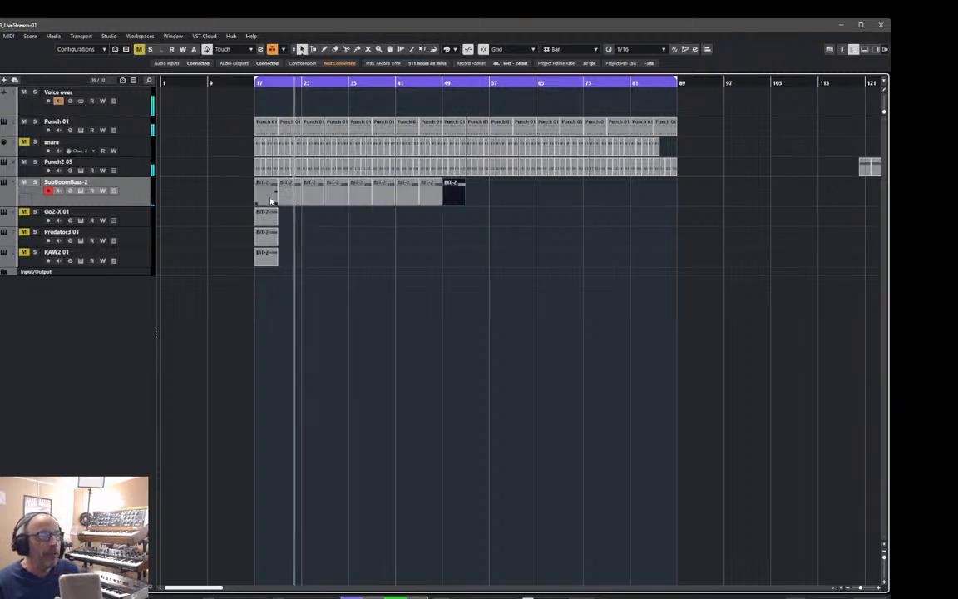
pyautogui.hotkey('ctrl', 'd')
pyautogui.hotkey('ctrl', 'd')
pyautogui.hotkey('ctrl', 'd')
pyautogui.hotkey('ctrl', 'd')
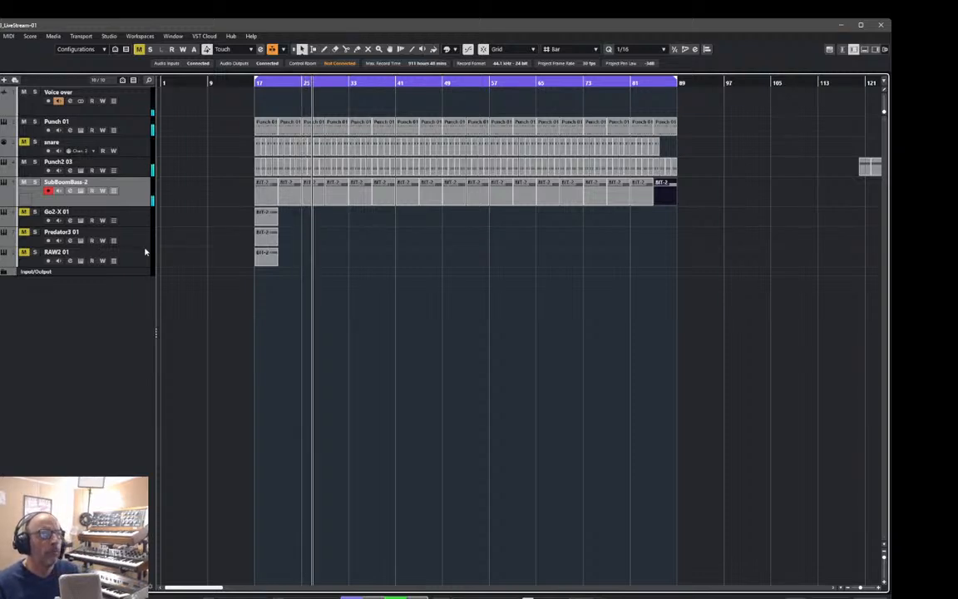
# - Shorten the loop range to bars 17–21 and play it with the Go2-X 01 track selected and unmuted
pyautogui.click(129, 222)
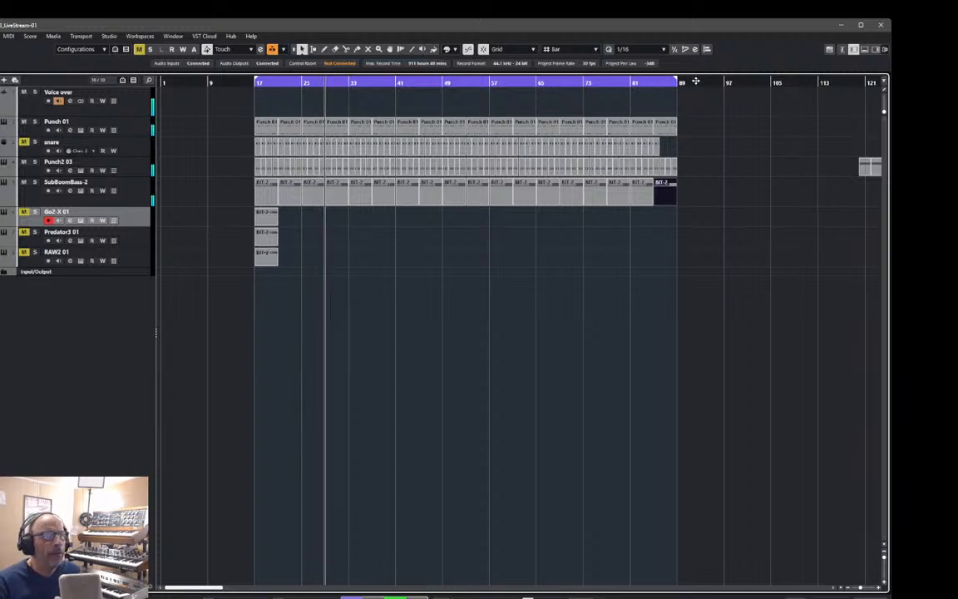
pyautogui.moveTo(677, 81); pyautogui.dragTo(279, 123)
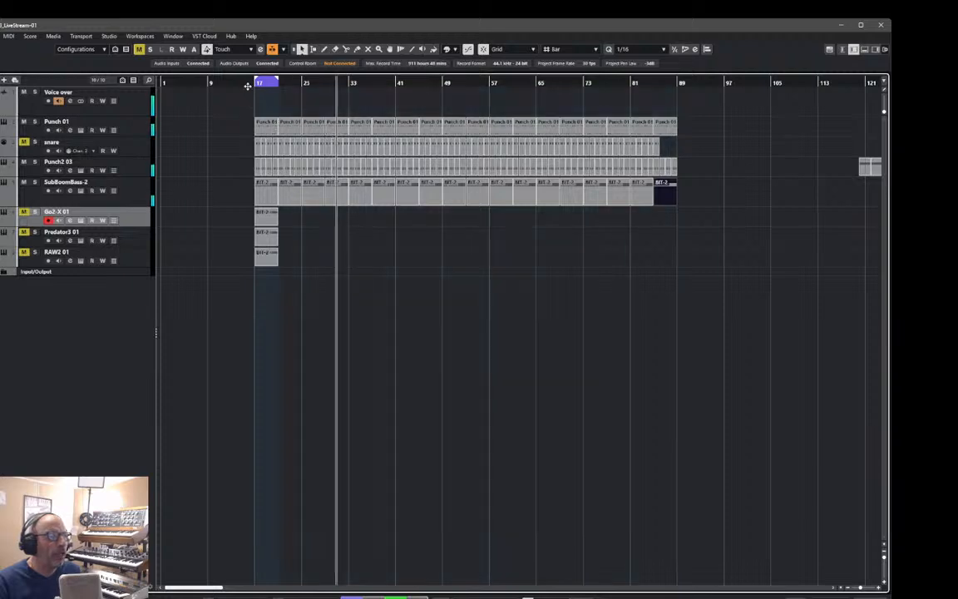
pyautogui.press('space')
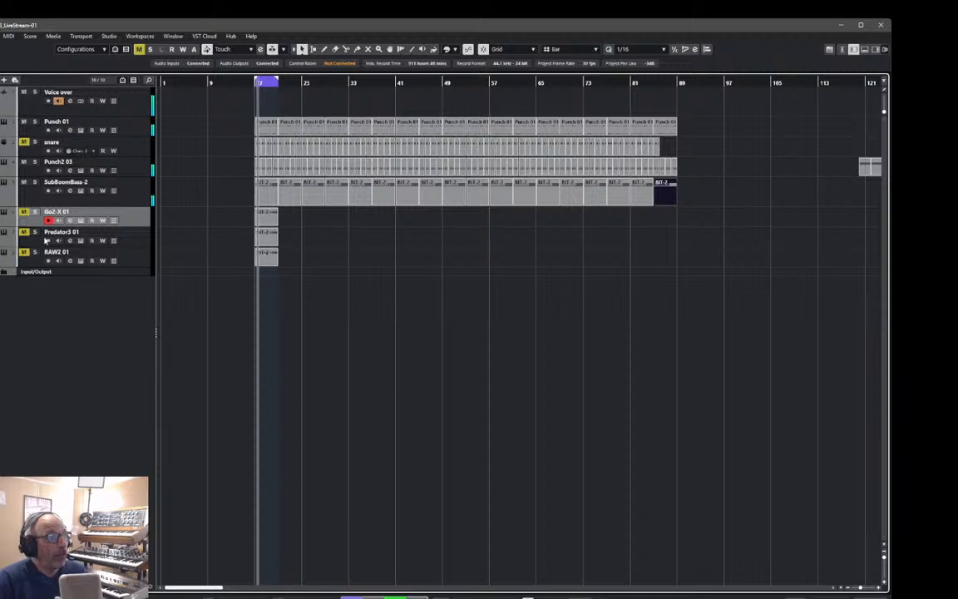
pyautogui.click(24, 214)
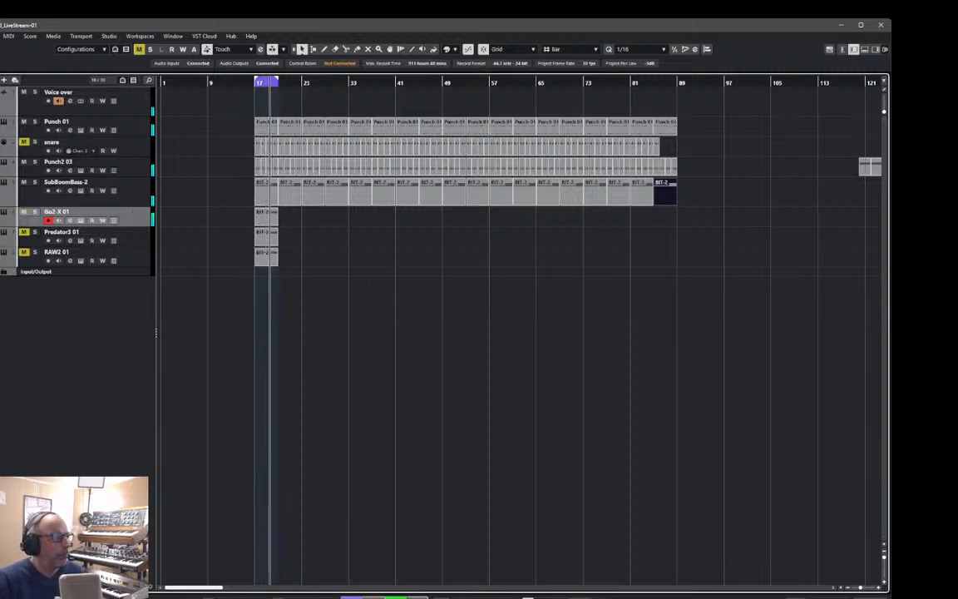
# - Open Go2-X, lower its main volume, raise the oscillator octave to 1 and set the filter cutoff to 226 Hz
pyautogui.click(81, 221)
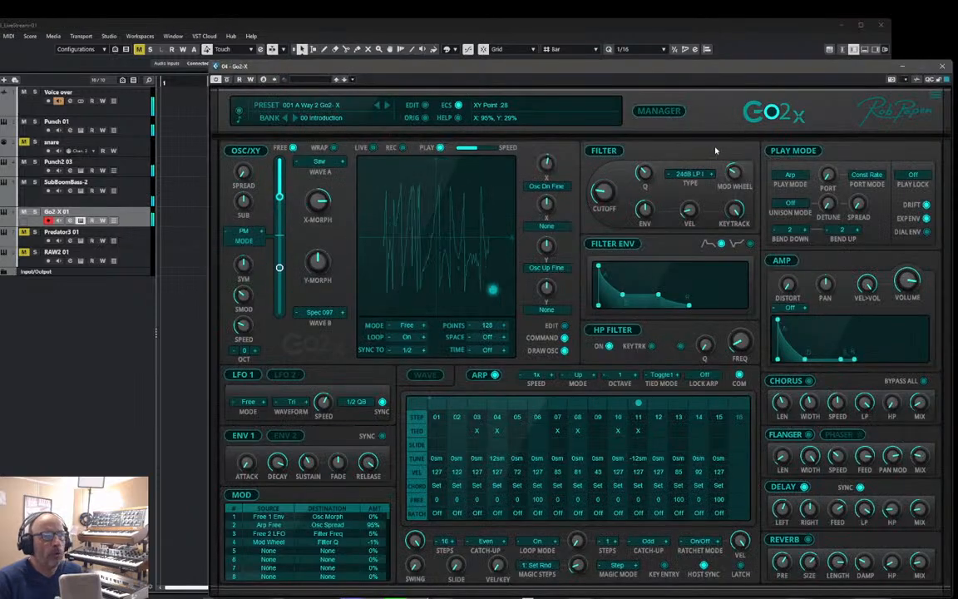
pyautogui.moveTo(897, 285)
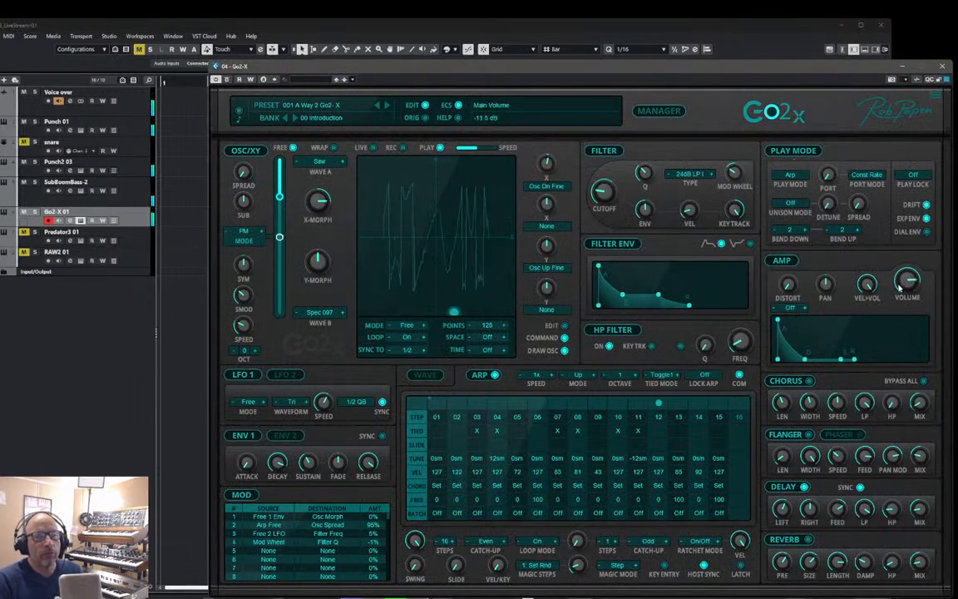
pyautogui.moveTo(906, 291); pyautogui.dragTo(893, 315)
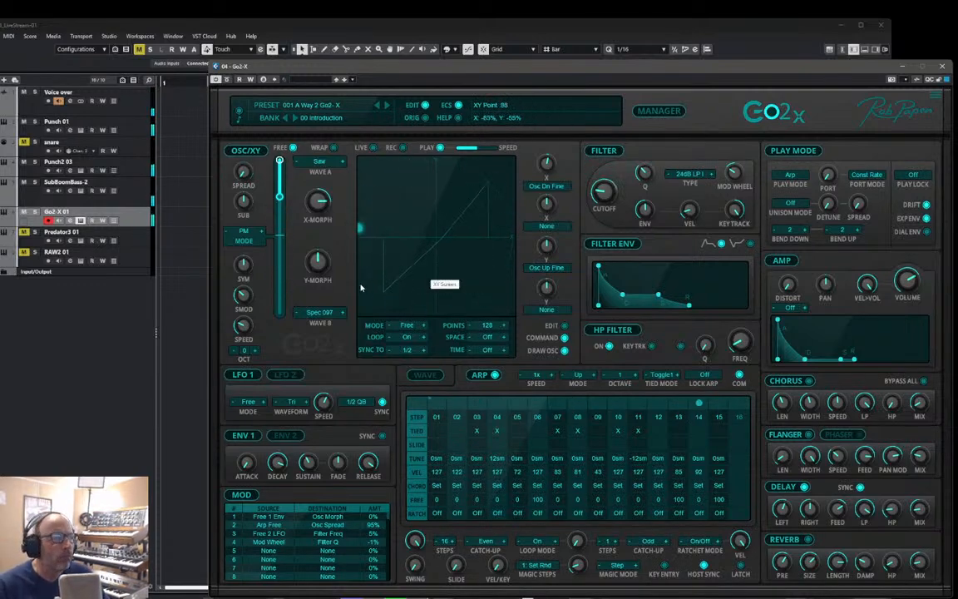
pyautogui.click(256, 352)
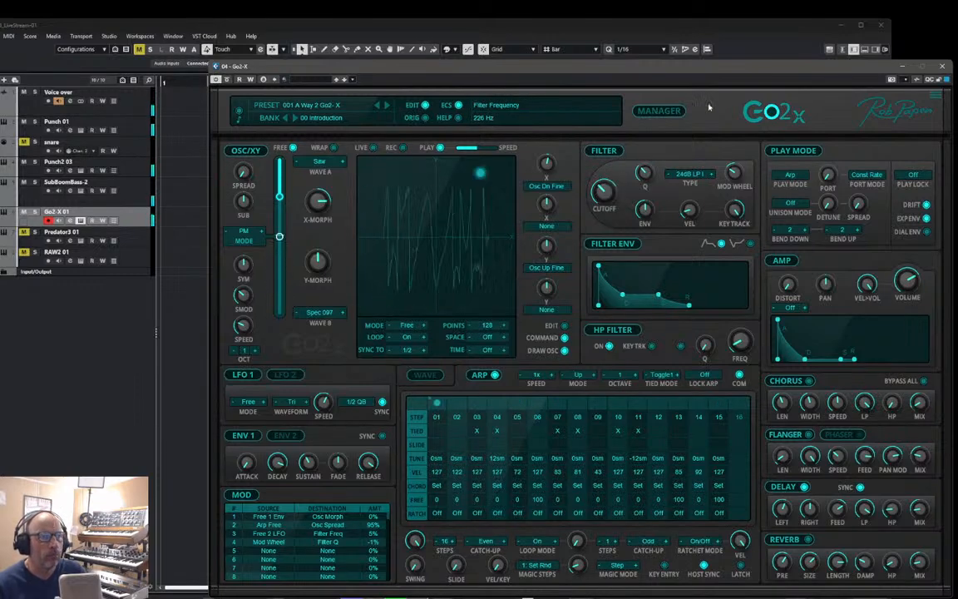
pyautogui.moveTo(729, 71); pyautogui.dragTo(731, 50)
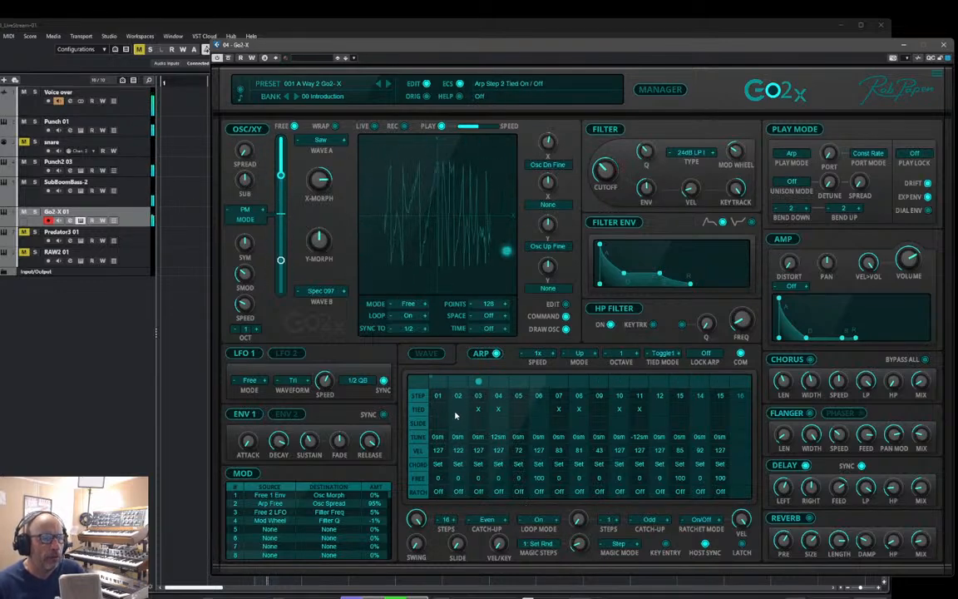
# - Switch off Go2-X arpeggiator steps 5, 9, 13, 14 and 15, and set step 10's velocity to 73
pyautogui.click(599, 396)
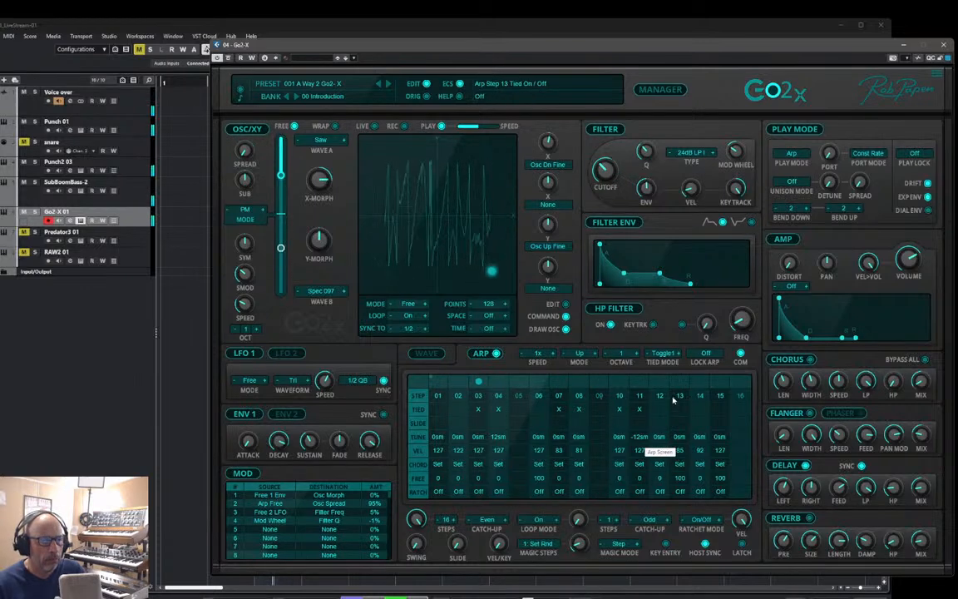
pyautogui.click(680, 396)
pyautogui.click(726, 399)
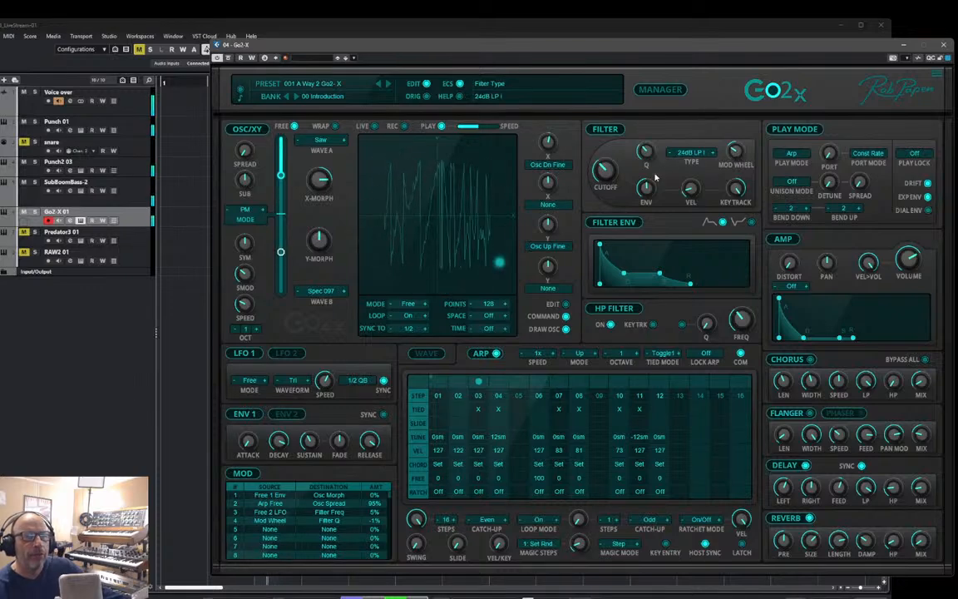
pyautogui.click(943, 45)
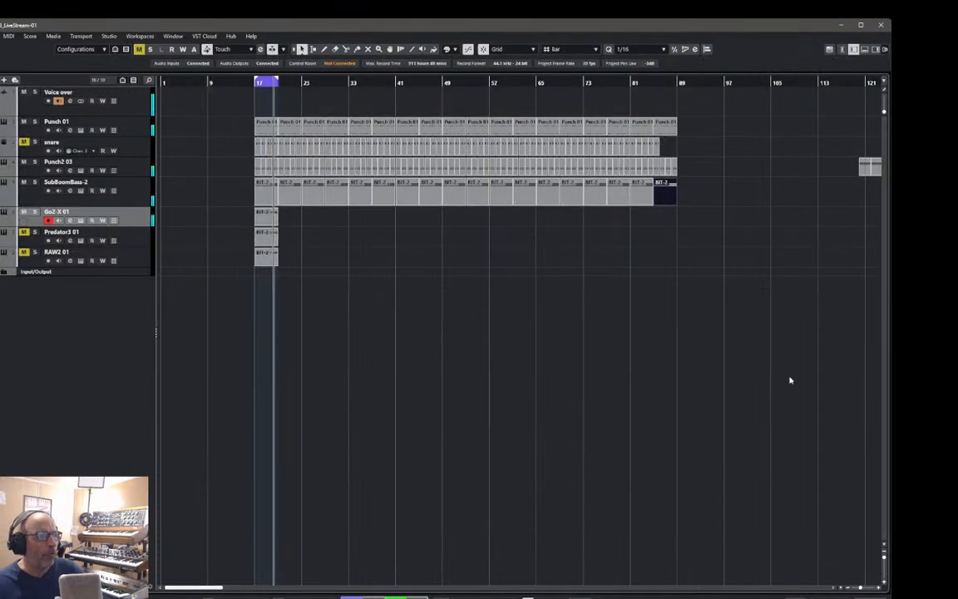
# - Repeat the Go2-X 01 track's BIT-2 clip from bar 17 across the arrangement past bar 89
pyautogui.click(267, 217)
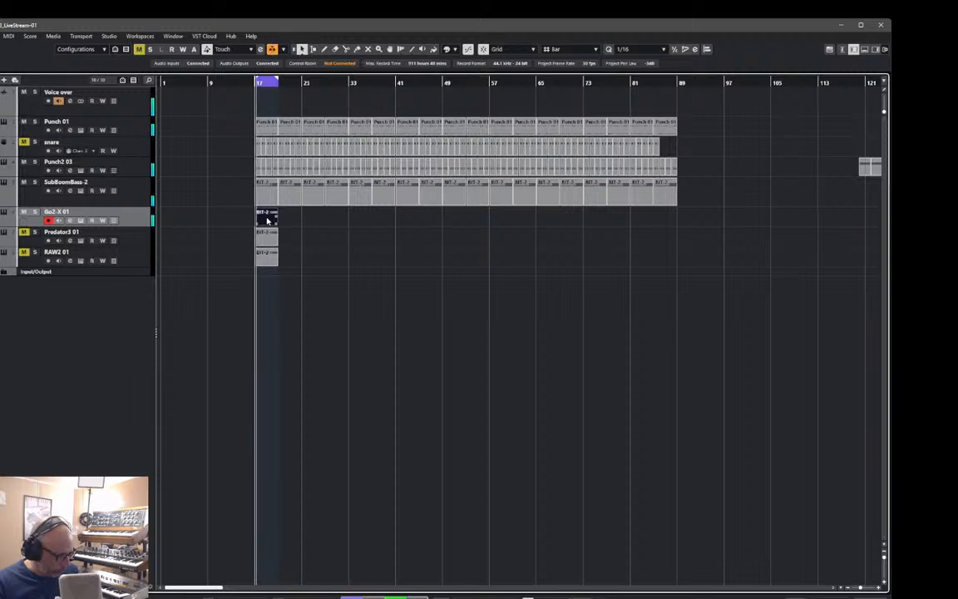
pyautogui.hotkey('ctrl', 'd')
pyautogui.hotkey('ctrl', 'd')
pyautogui.hotkey('ctrl', 'd')
pyautogui.hotkey('ctrl', 'd')
pyautogui.hotkey('ctrl', 'd')
pyautogui.hotkey('ctrl', 'd')
pyautogui.hotkey('ctrl', 'd')
pyautogui.hotkey('ctrl', 'd')
pyautogui.hotkey('ctrl', 'd')
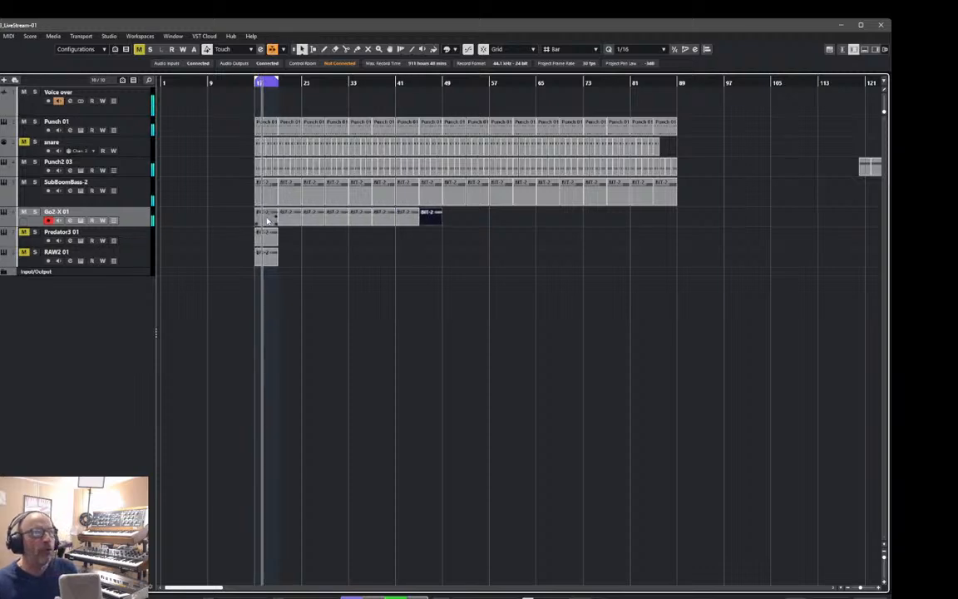
pyautogui.hotkey('ctrl', 'd')
pyautogui.hotkey('ctrl', 'd')
pyautogui.hotkey('ctrl', 'd')
pyautogui.hotkey('ctrl', 'd')
pyautogui.hotkey('ctrl', 'd')
pyautogui.hotkey('ctrl', 'd')
pyautogui.hotkey('ctrl', 'd')
pyautogui.hotkey('ctrl', 'd')
pyautogui.hotkey('ctrl', 'd')
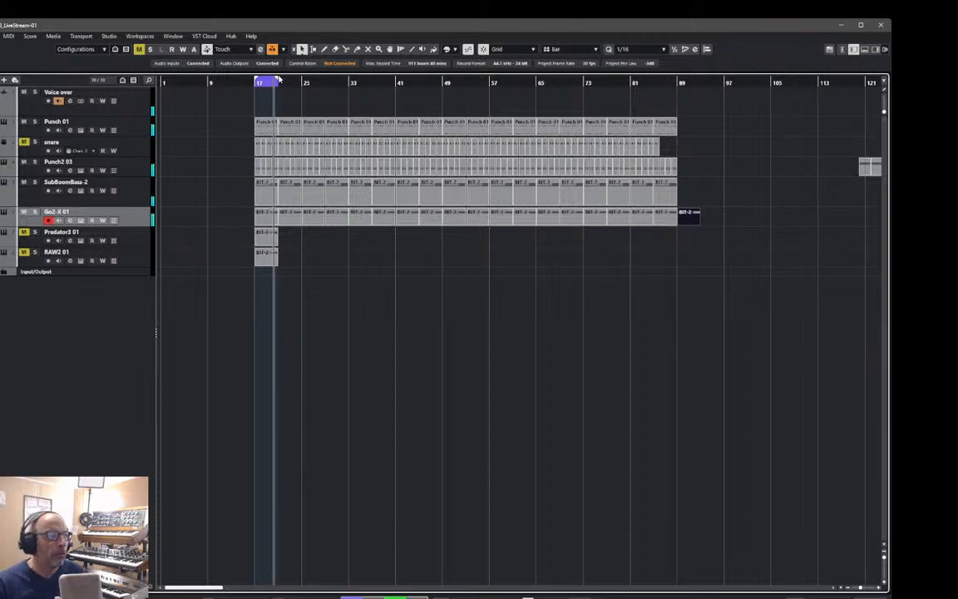
# - Extend the loop range to bar 89 and record a take on the Go2-X 01 track from about bar 15 to bar 47
pyautogui.moveTo(278, 83); pyautogui.dragTo(680, 128)
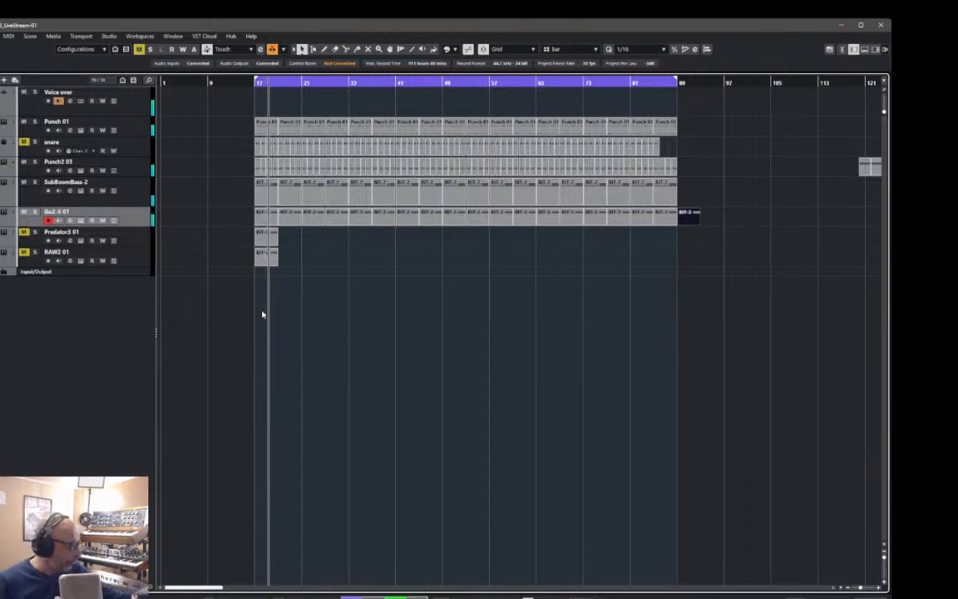
pyautogui.click(244, 82)
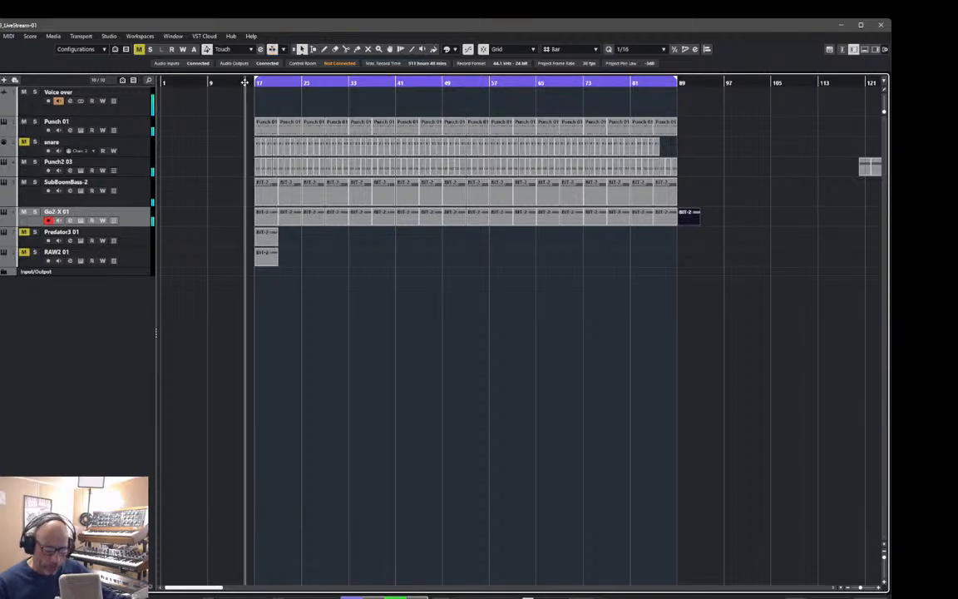
pyautogui.press('KP_Multiply')
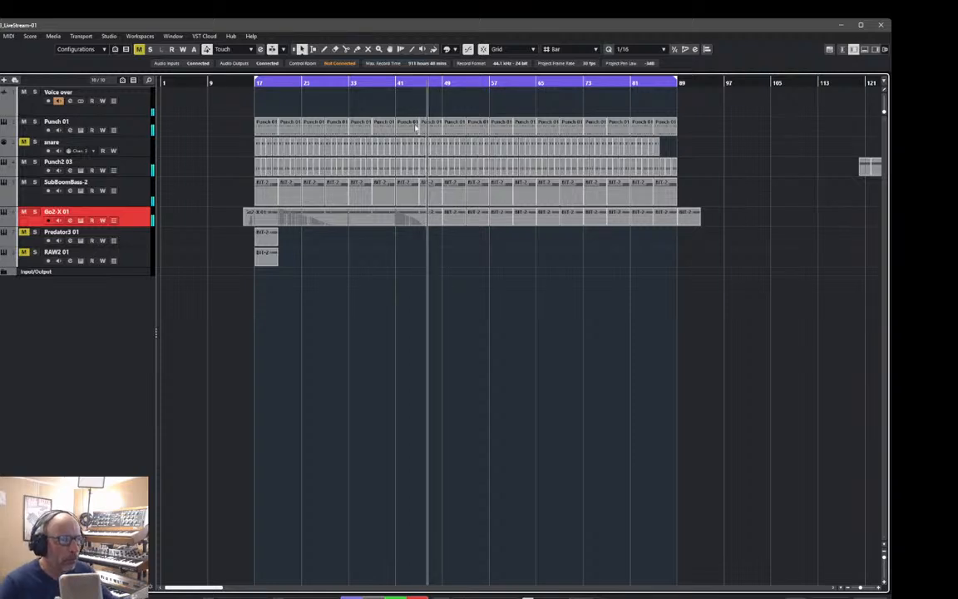
pyautogui.press('space')
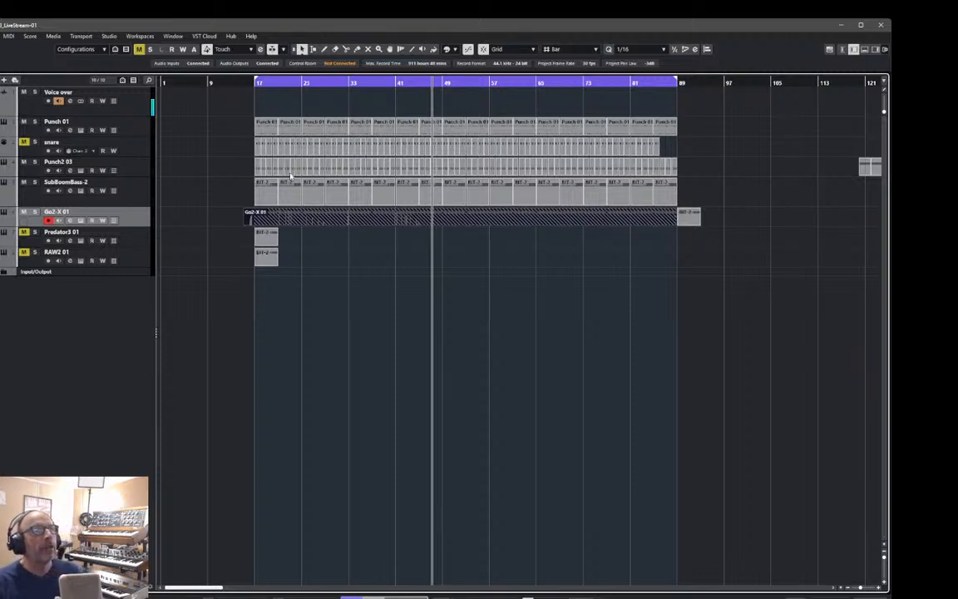
pyautogui.click(249, 82)
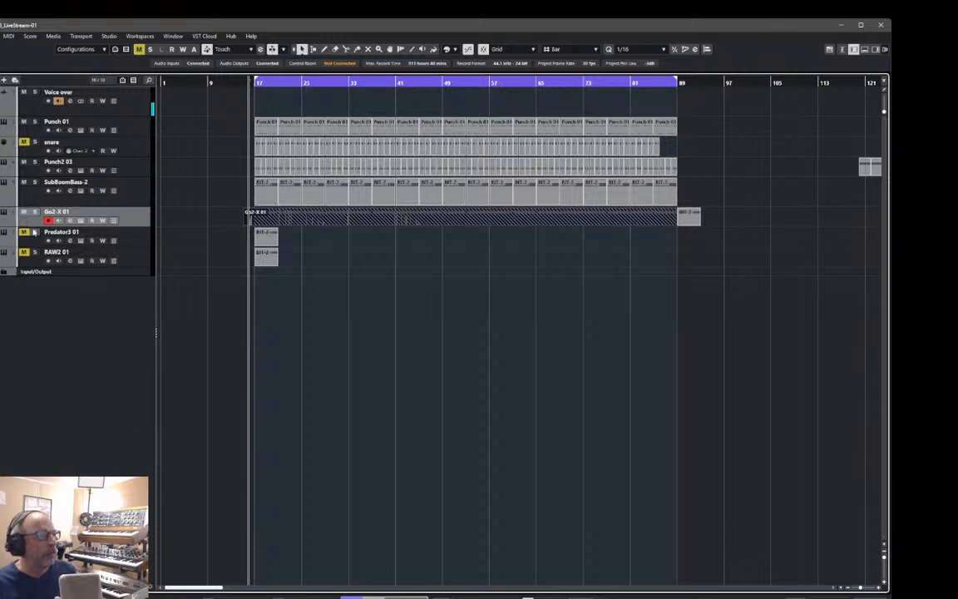
# - Unmute and select the Predator3 01 track, open Predator 3 and load preset 004 Default from bank 001 My Sounds
pyautogui.click(142, 242)
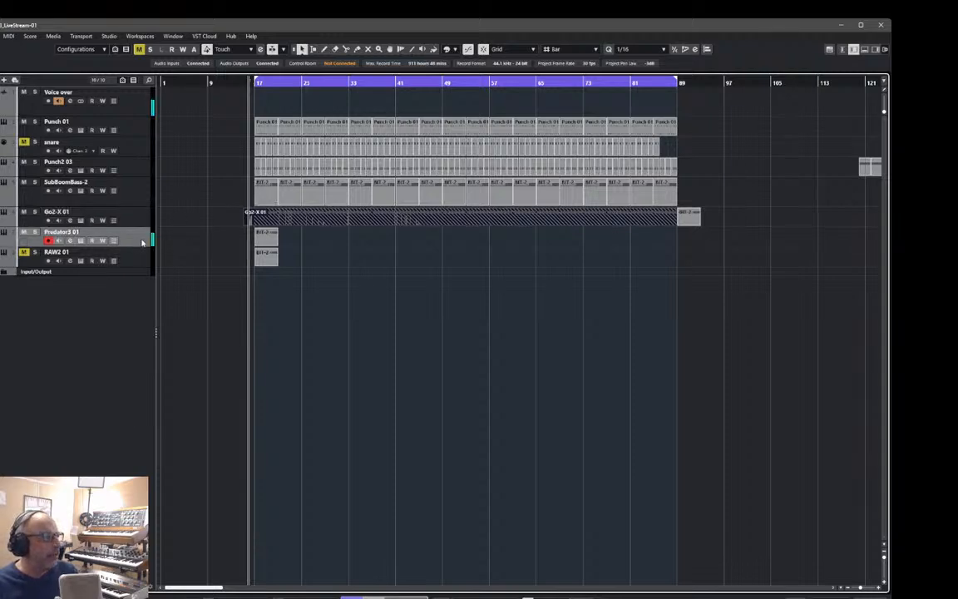
pyautogui.click(81, 241)
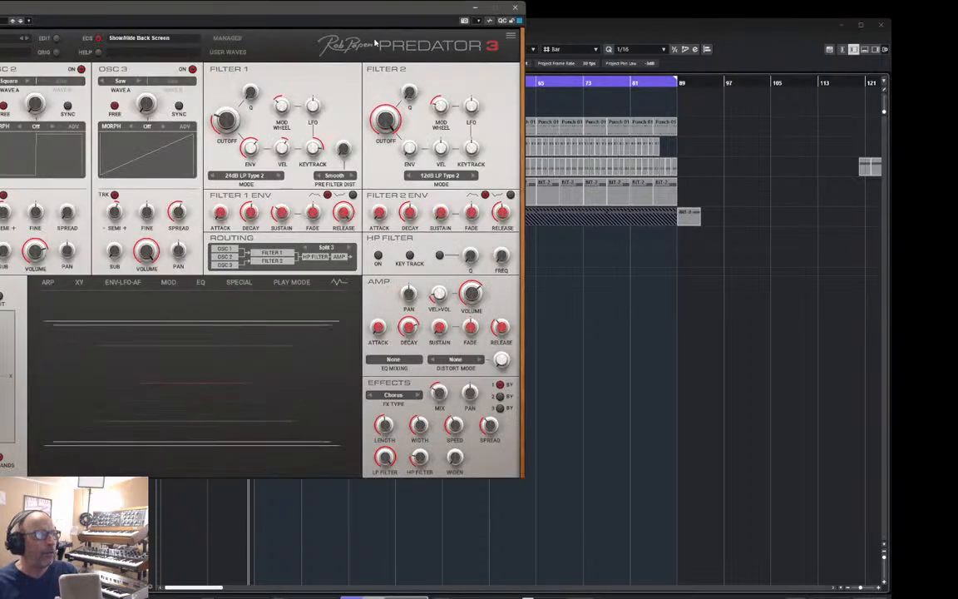
pyautogui.moveTo(257, 17); pyautogui.dragTo(616, 45)
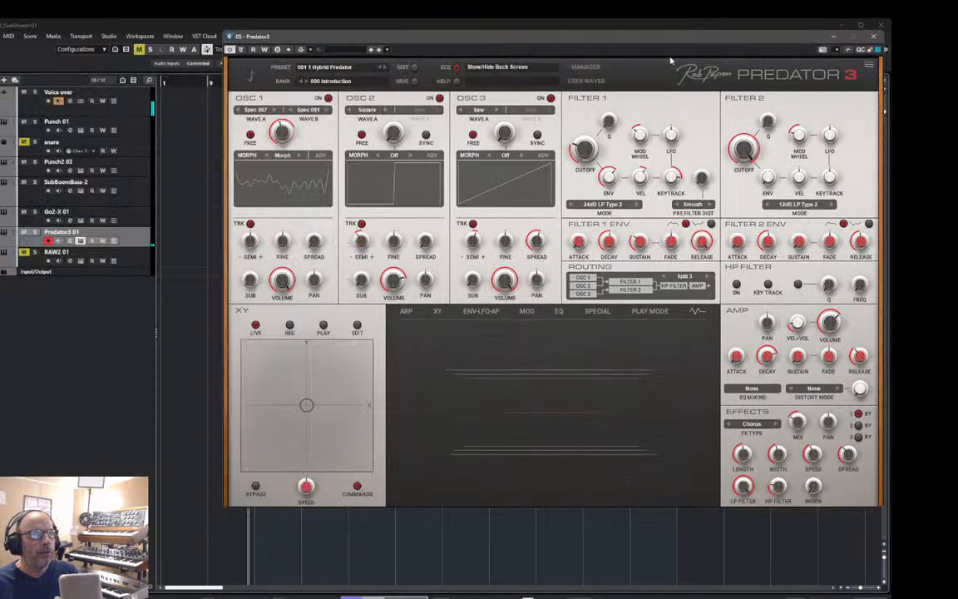
pyautogui.click(585, 68)
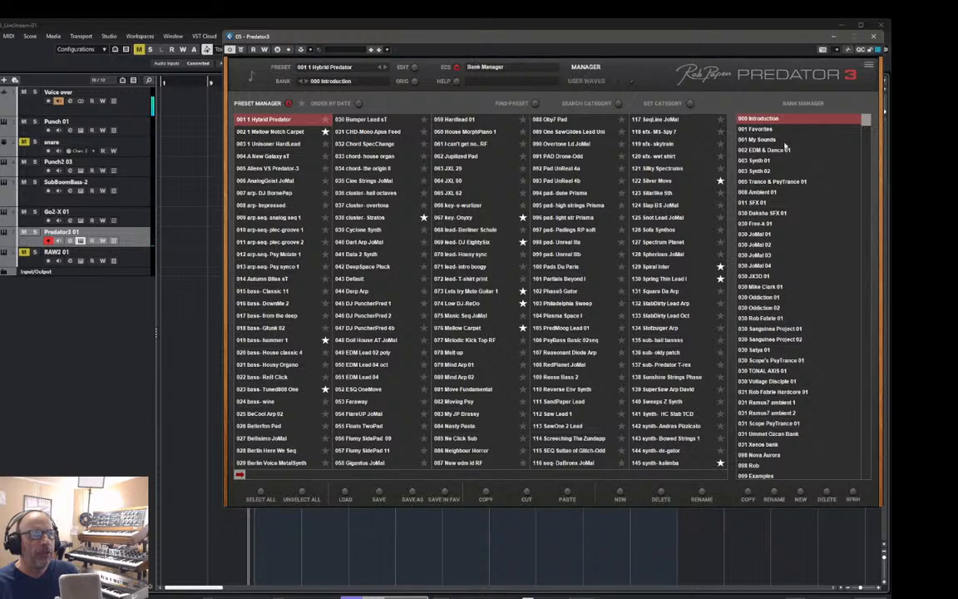
pyautogui.click(755, 140)
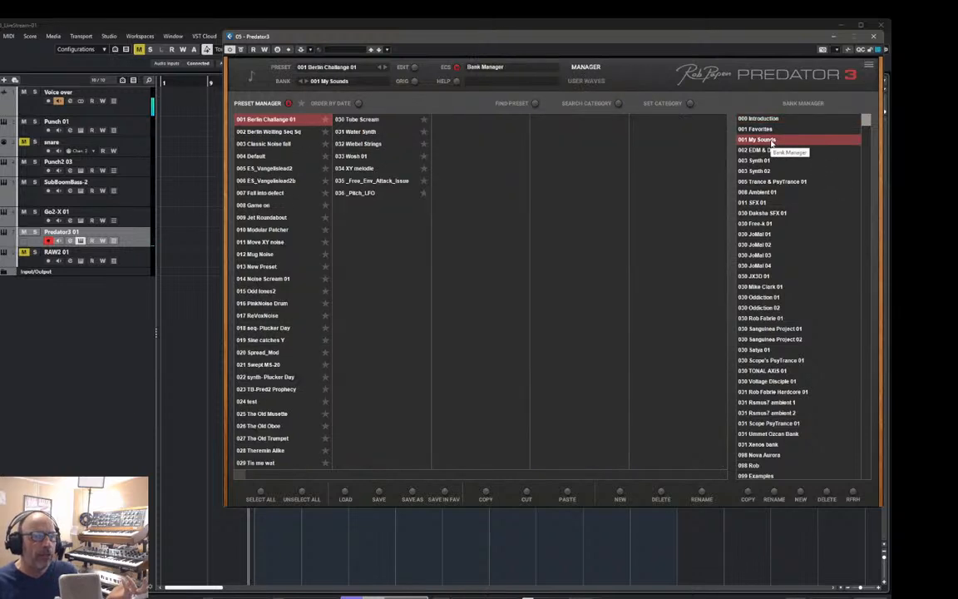
pyautogui.click(263, 157)
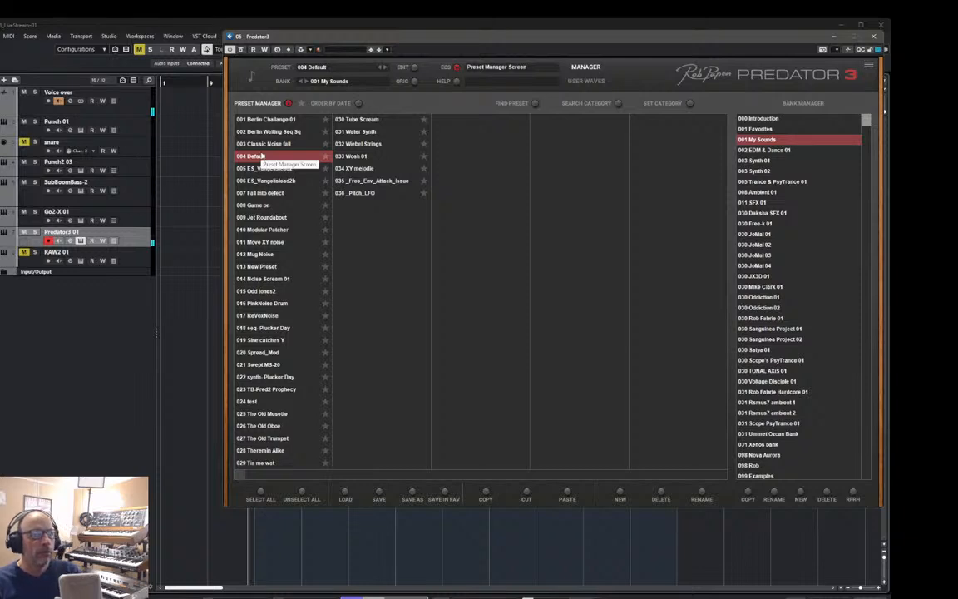
pyautogui.click(584, 67)
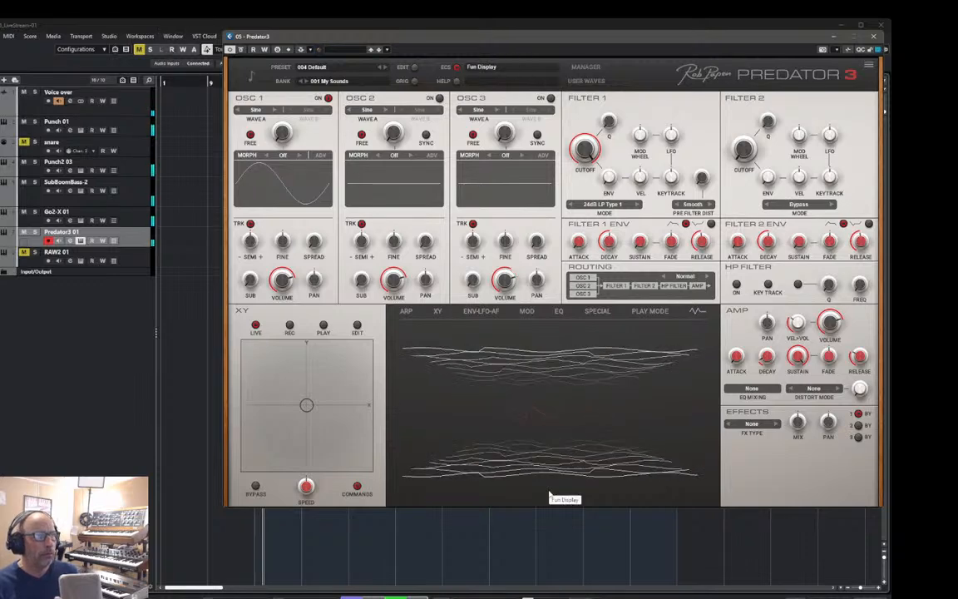
# - Activate Predator 3's arpeggiator and set oscillator 1's wave A to Spec 005
pyautogui.click(405, 312)
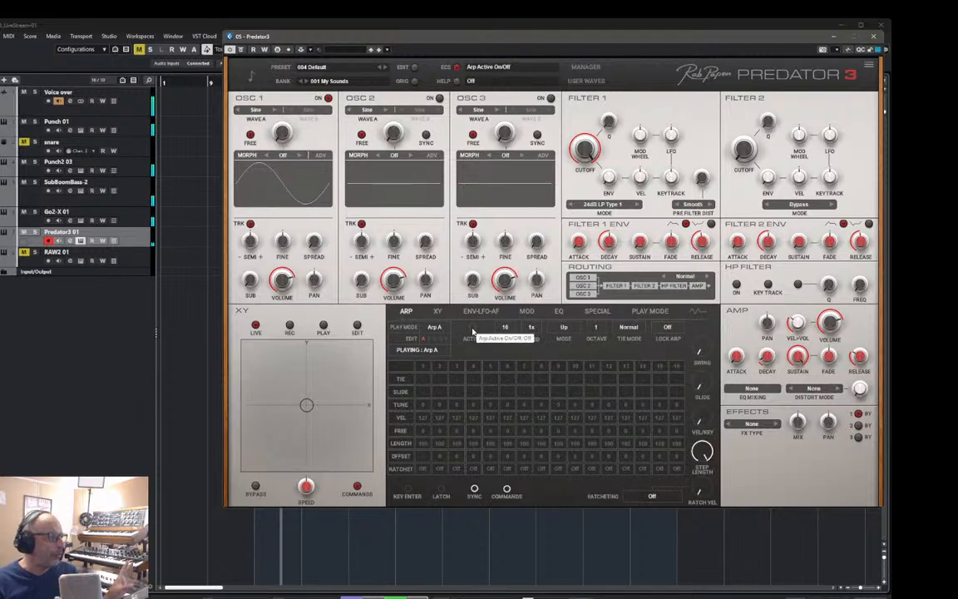
pyautogui.click(472, 329)
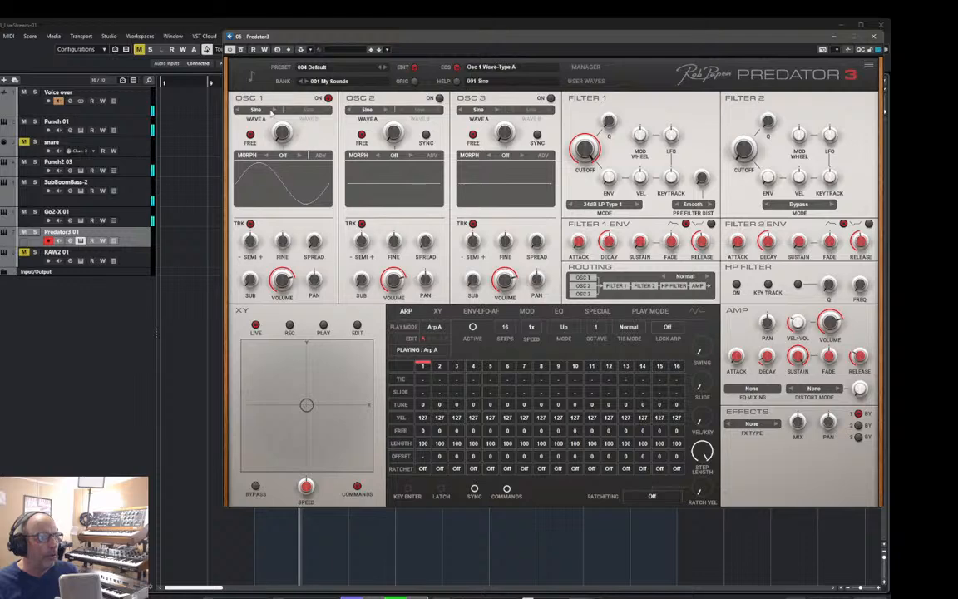
pyautogui.click(258, 110)
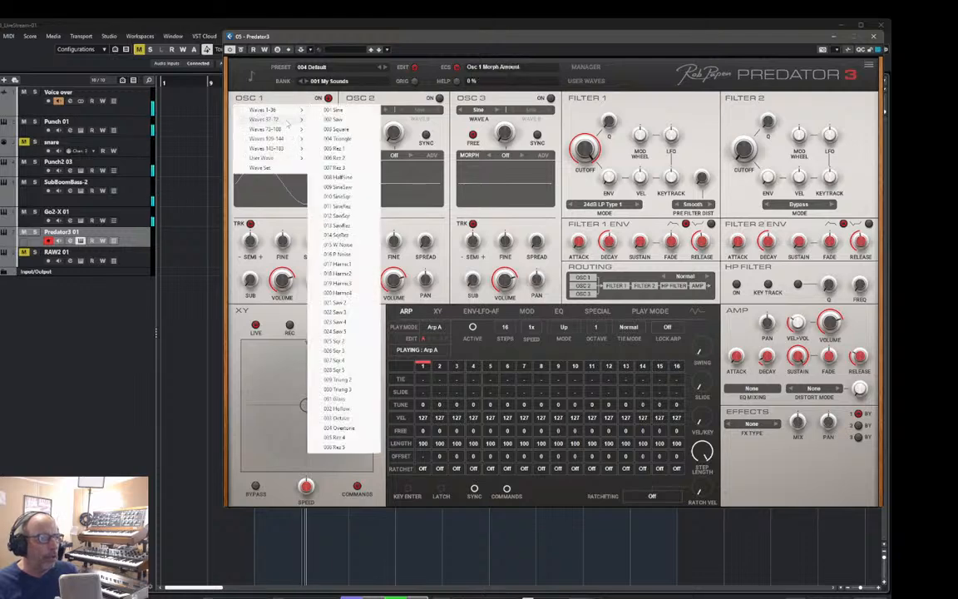
pyautogui.moveTo(265, 119)
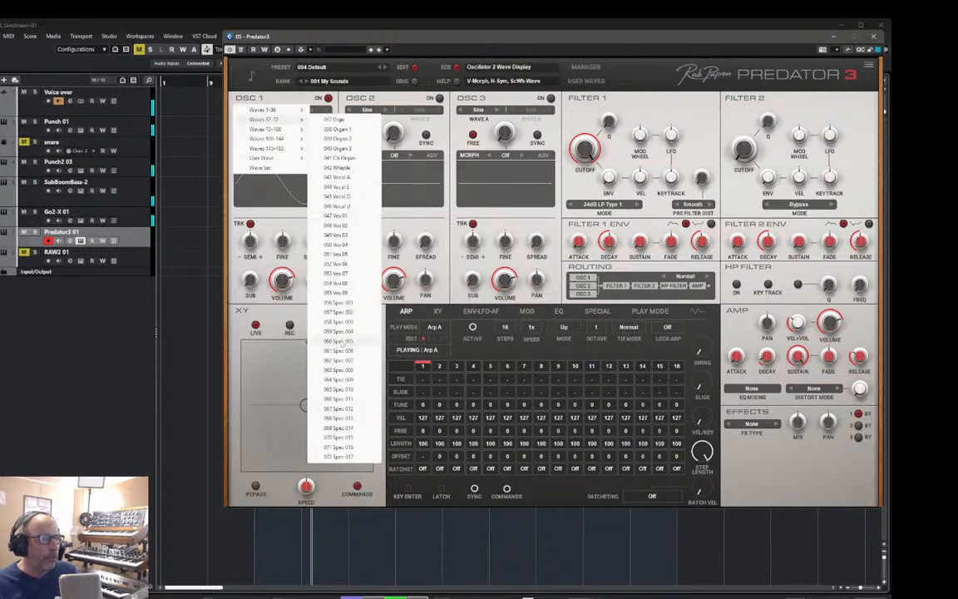
pyautogui.click(321, 302)
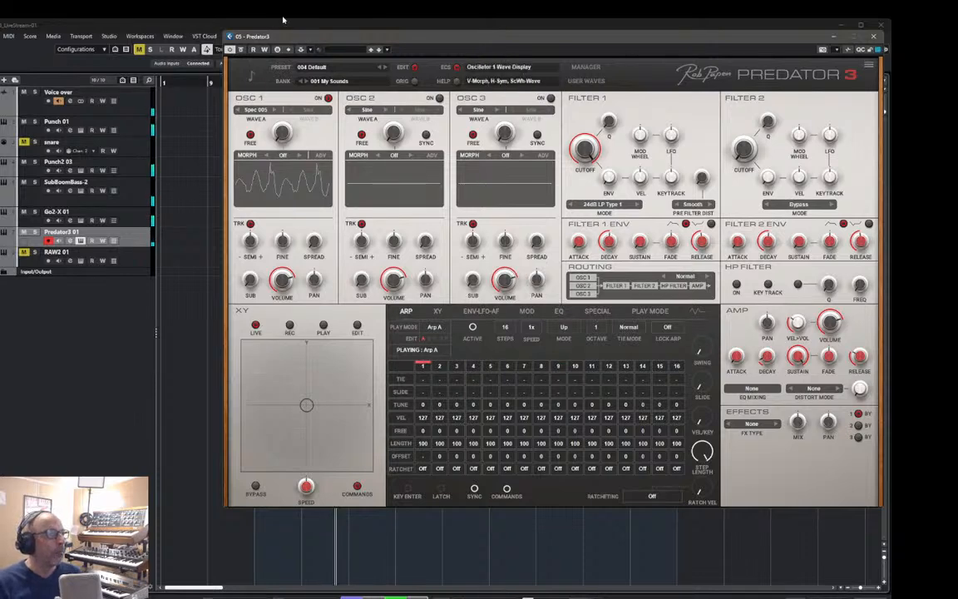
# - Repeat the Predator3 01 track's BIT-2 clip from bar 17 across the arrangement up to bar 89
pyautogui.moveTo(435, 37); pyautogui.dragTo(420, 295)
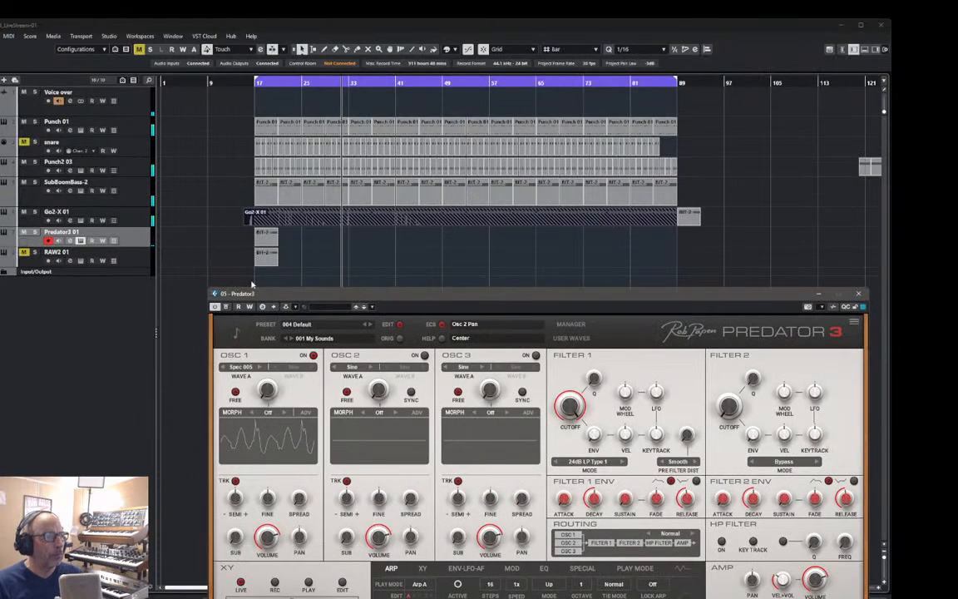
pyautogui.click(261, 242)
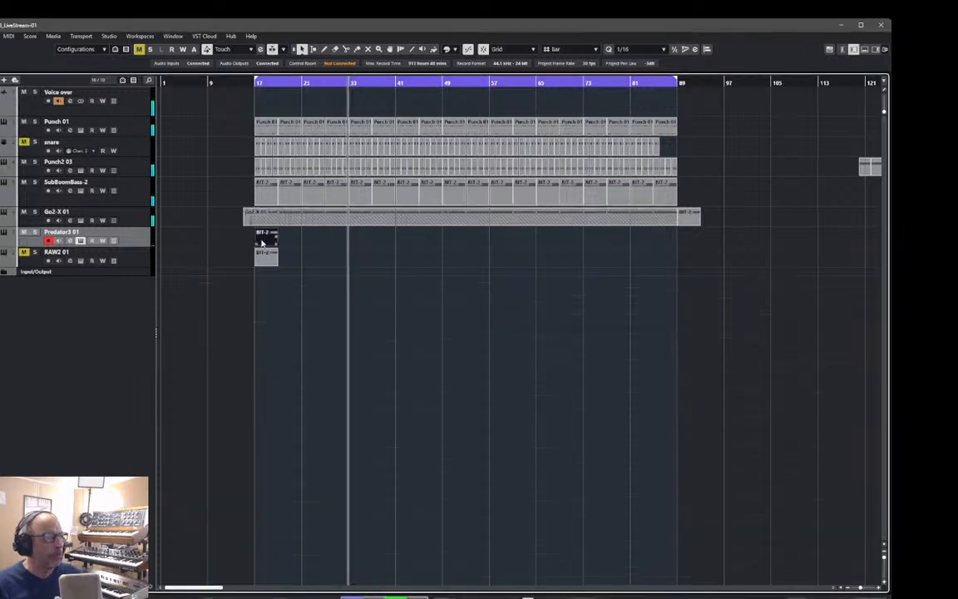
pyautogui.hotkey('ctrl', 'd')
pyautogui.hotkey('ctrl', 'd')
pyautogui.hotkey('ctrl', 'd')
pyautogui.hotkey('ctrl', 'd')
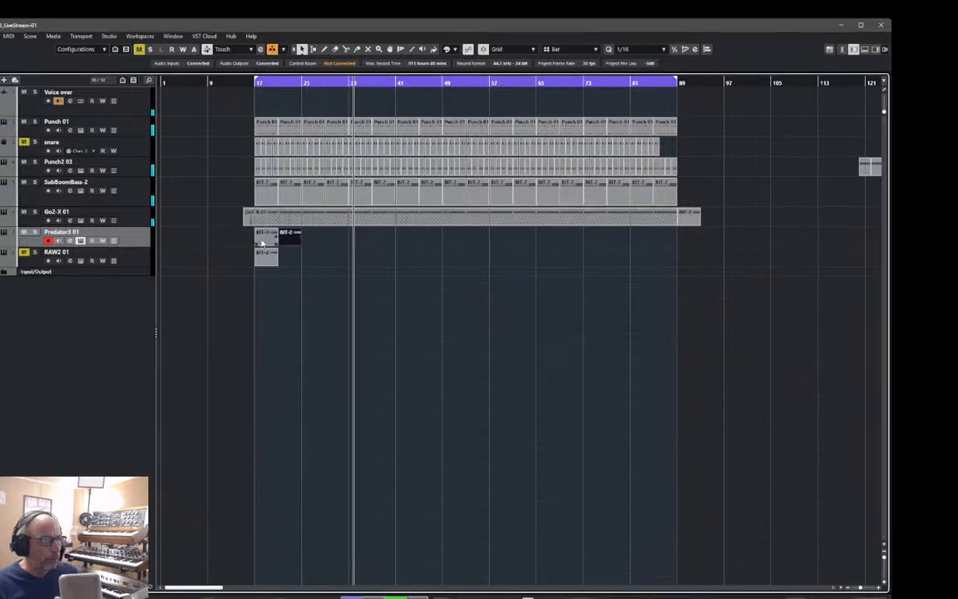
pyautogui.hotkey('ctrl', 'd')
pyautogui.hotkey('ctrl', 'd')
pyautogui.hotkey('ctrl', 'd')
pyautogui.hotkey('ctrl', 'd')
pyautogui.hotkey('ctrl', 'd')
pyautogui.hotkey('ctrl', 'd')
pyautogui.hotkey('ctrl', 'd')
pyautogui.hotkey('ctrl', 'd')
pyautogui.hotkey('ctrl', 'd')
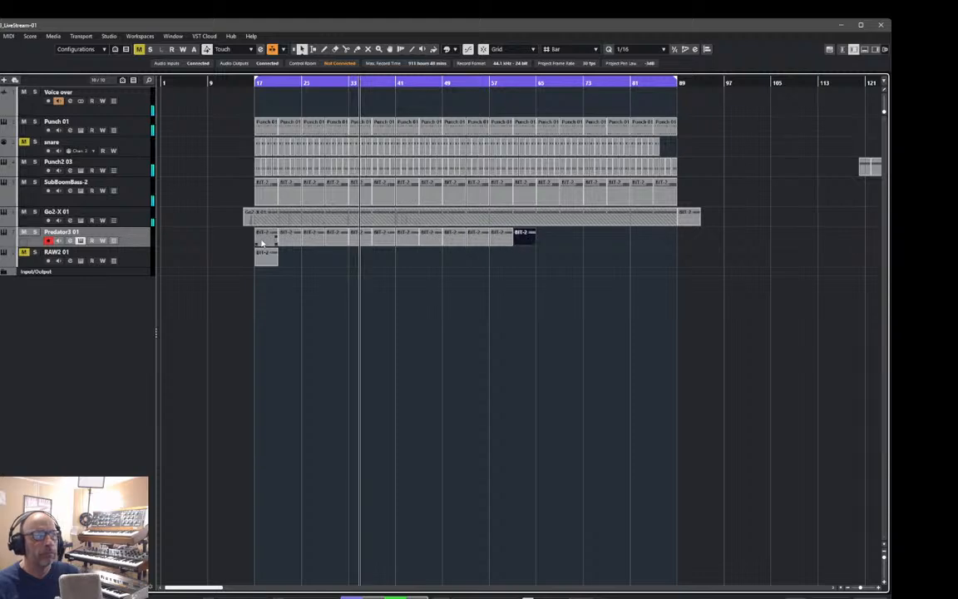
pyautogui.hotkey('ctrl', 'd')
pyautogui.hotkey('ctrl', 'd')
pyautogui.hotkey('ctrl', 'd')
pyautogui.hotkey('ctrl', 'd')
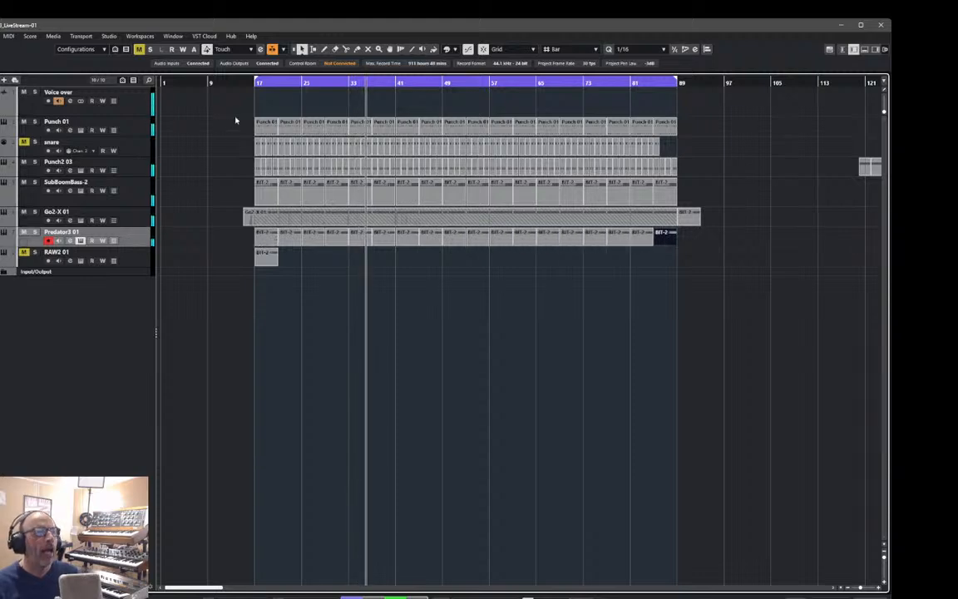
# - Restart playback at bar 17, reopen Predator 3 and switch off arpeggiator steps 2, 5, 11 and 16
pyautogui.click(255, 80)
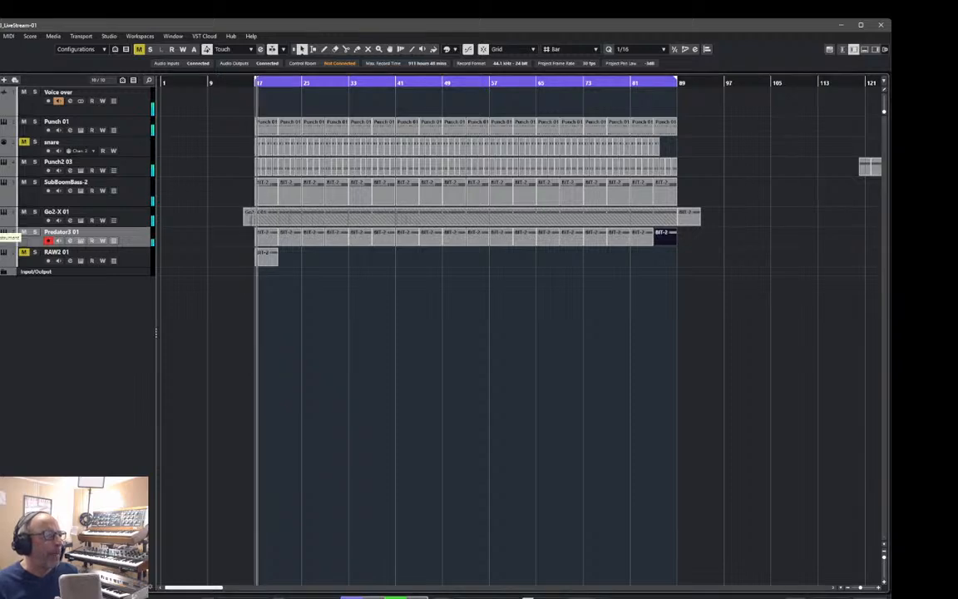
pyautogui.click(3, 233)
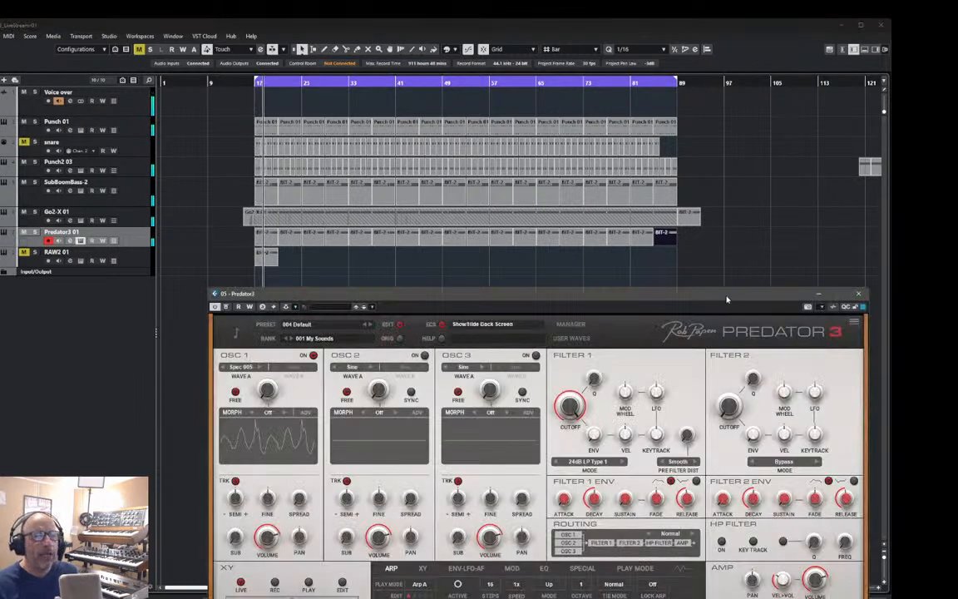
pyautogui.moveTo(727, 294); pyautogui.dragTo(759, 86)
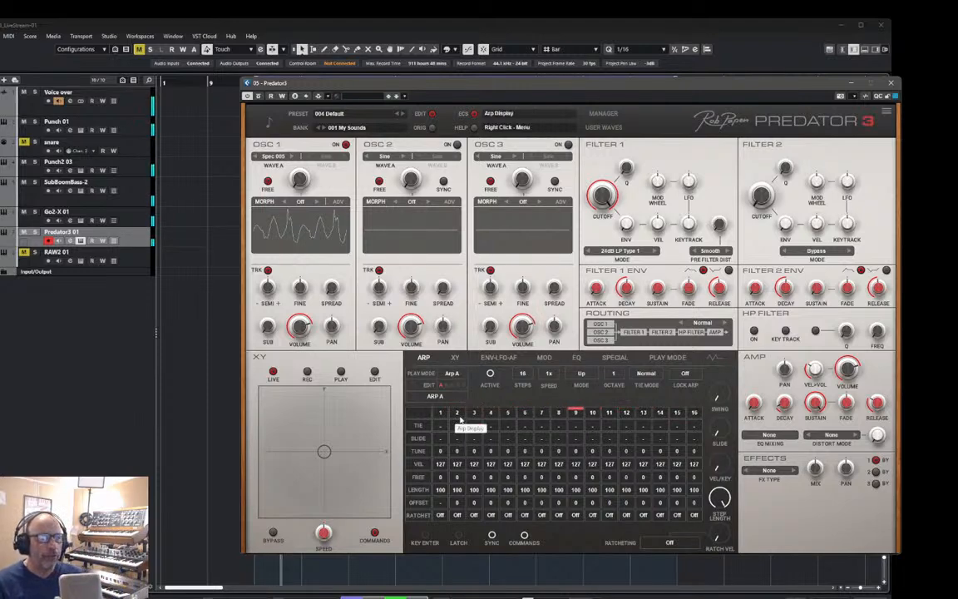
pyautogui.click(456, 413)
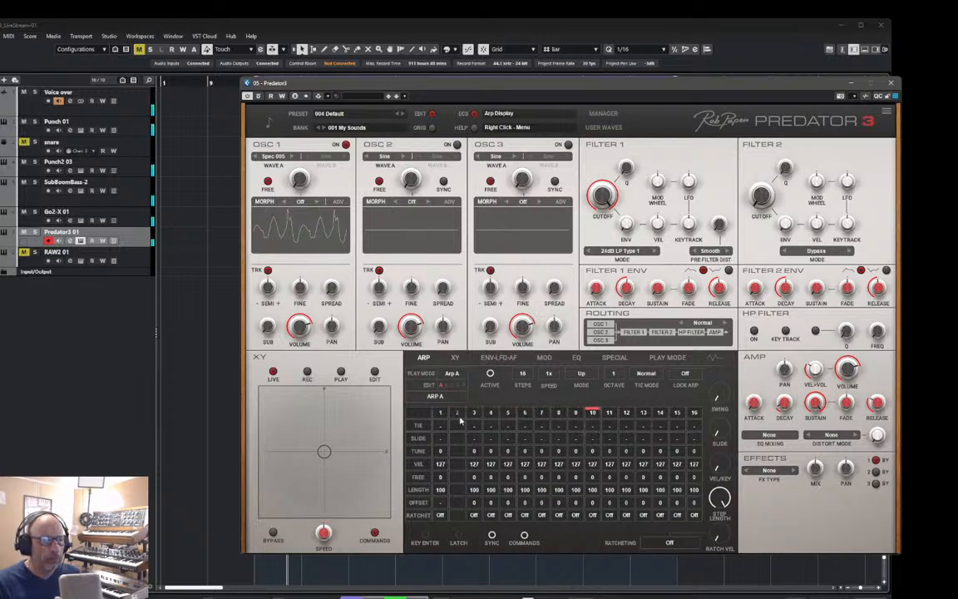
pyautogui.click(508, 414)
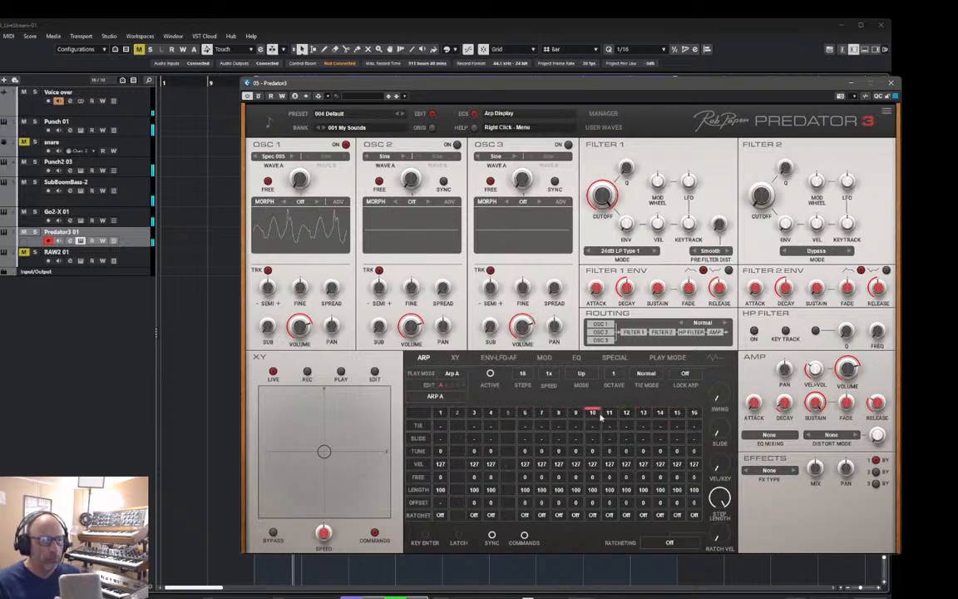
pyautogui.click(609, 414)
pyautogui.click(691, 414)
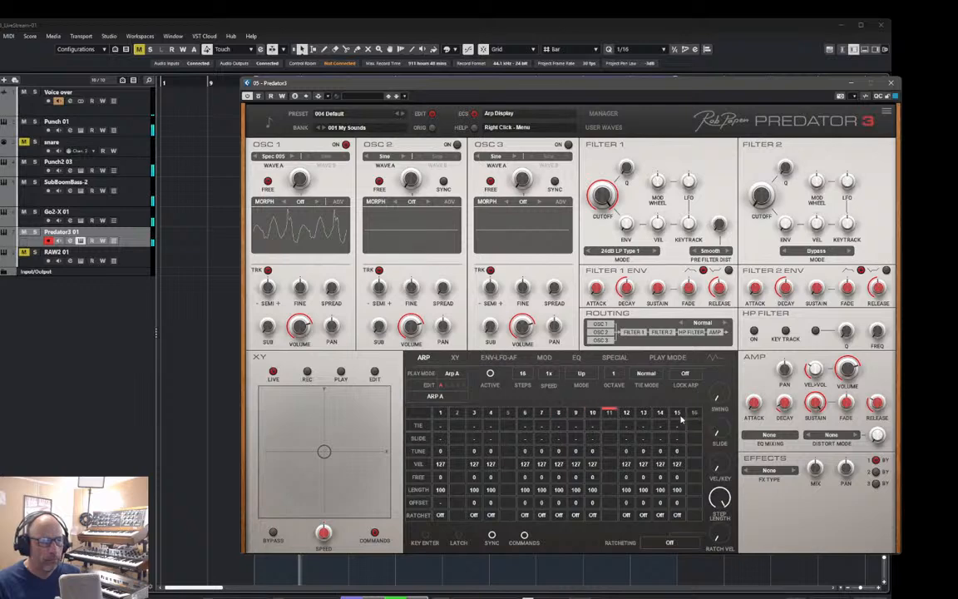
# - Turn on Tie for steps 4, 7 to 10 and 13 to 15 of the Predator 3 arpeggio
pyautogui.click(545, 427)
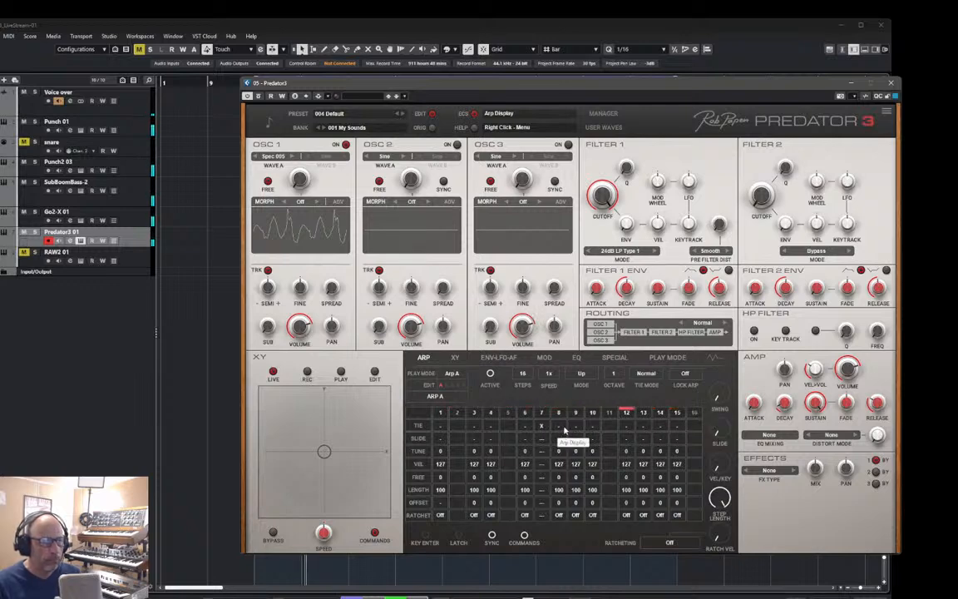
pyautogui.click(563, 427)
pyautogui.click(577, 427)
pyautogui.click(592, 428)
pyautogui.click(644, 426)
pyautogui.click(660, 426)
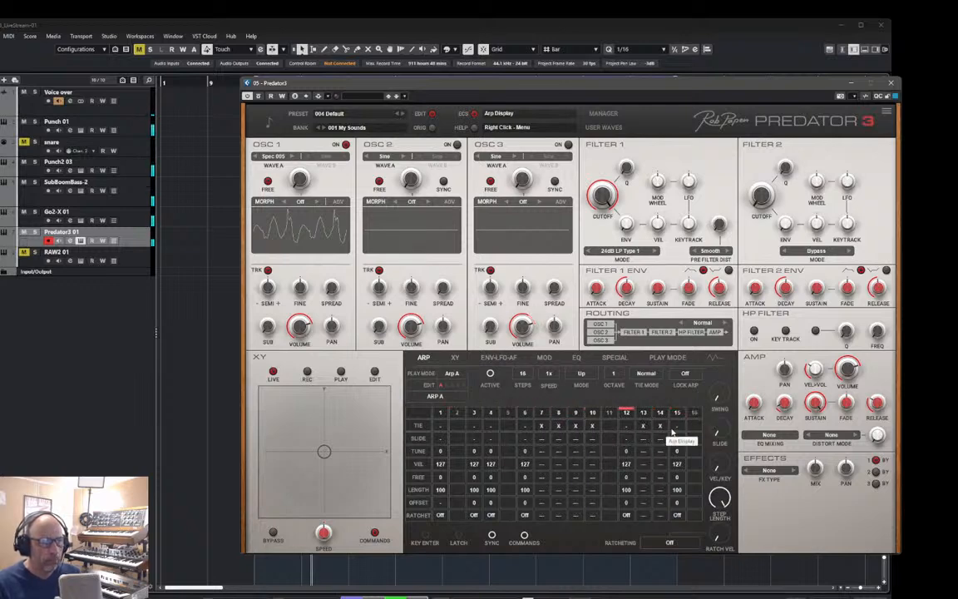
pyautogui.click(677, 426)
pyautogui.click(491, 426)
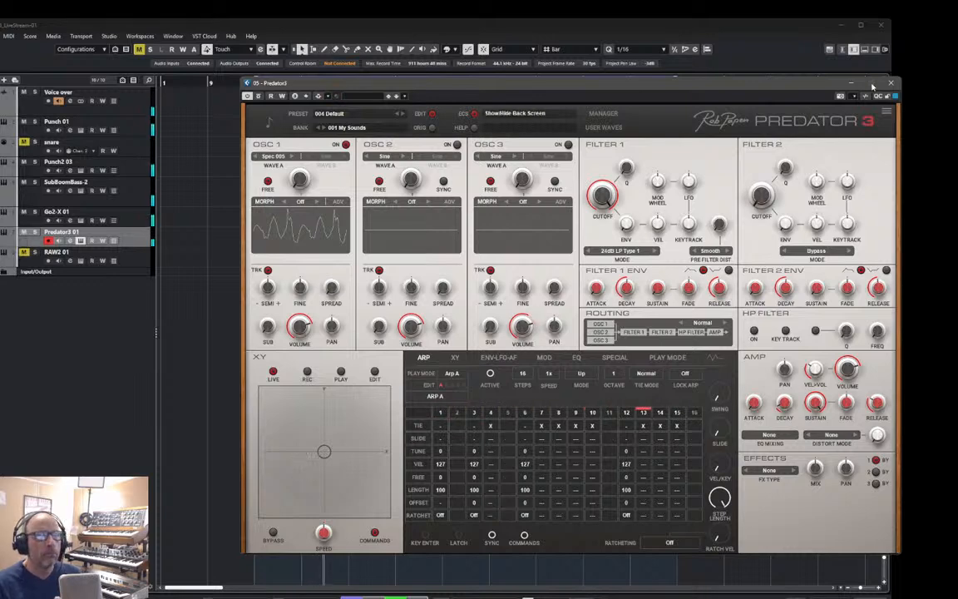
# - Close Predator 3 and delete every repeated BIT-2 clip after the first one on the Predator3 01 track
pyautogui.click(889, 84)
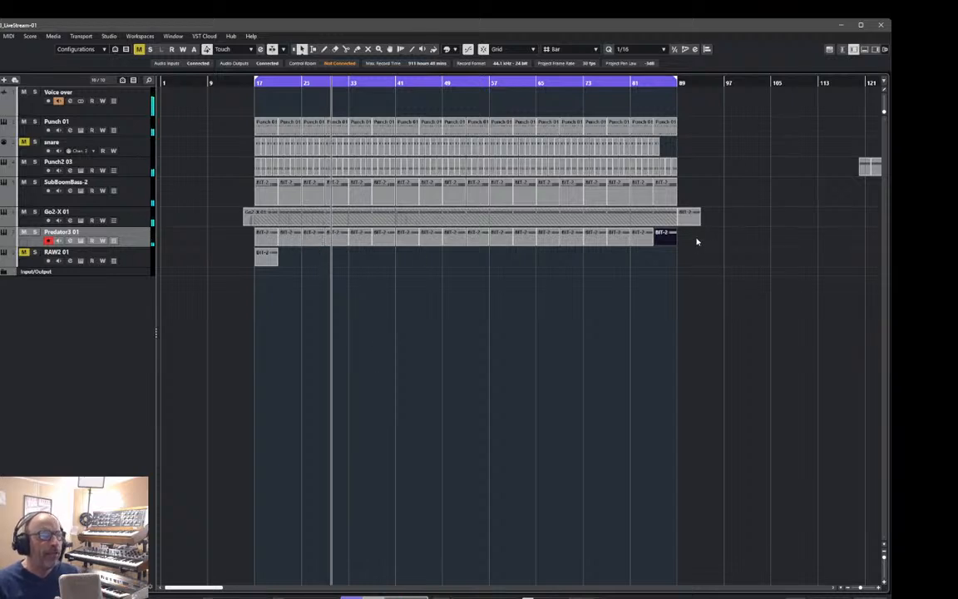
pyautogui.moveTo(697, 241); pyautogui.dragTo(296, 242)
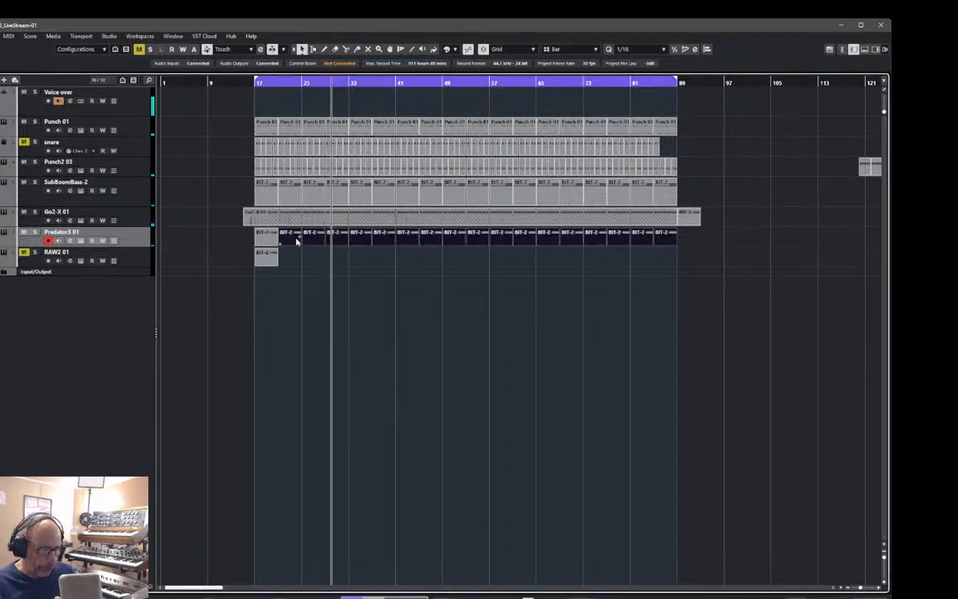
pyautogui.press('Delete')
# - In the Predator3 01 clip, delete the A2 notes in bars 18 to 20 and lengthen the first A2 to nearly bar 21
pyautogui.doubleClick(272, 239)
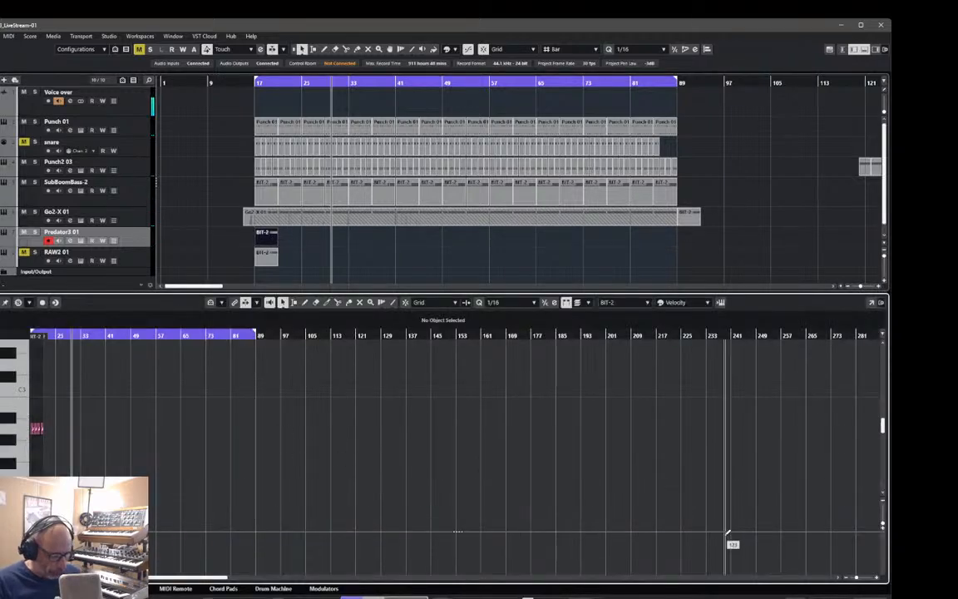
pyautogui.press('h')
pyautogui.press('h')
pyautogui.press('h')
pyautogui.press('h')
pyautogui.press('h')
pyautogui.press('h')
pyautogui.press('h')
pyautogui.press('h')
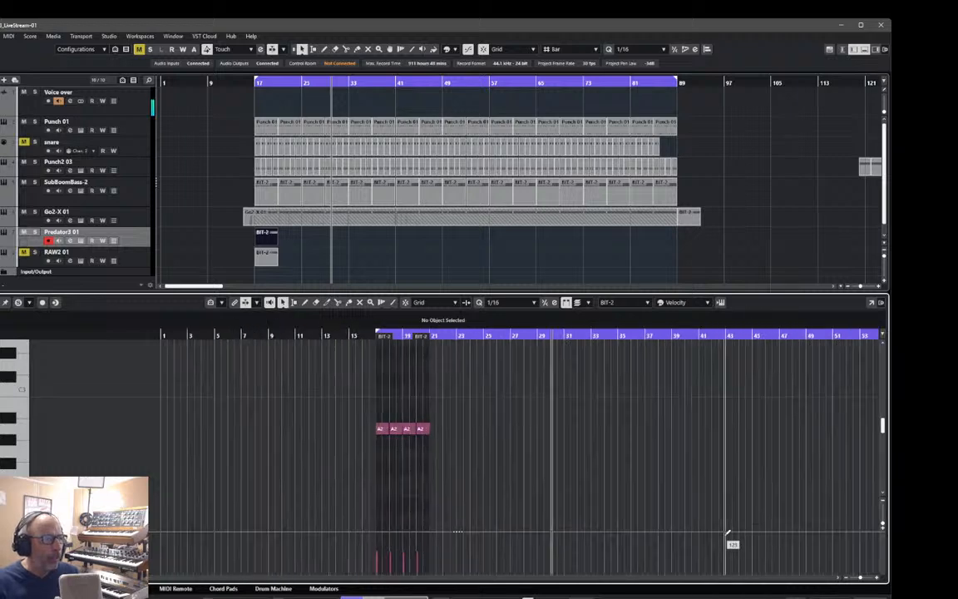
pyautogui.press('h')
pyautogui.press('h')
pyautogui.press('g')
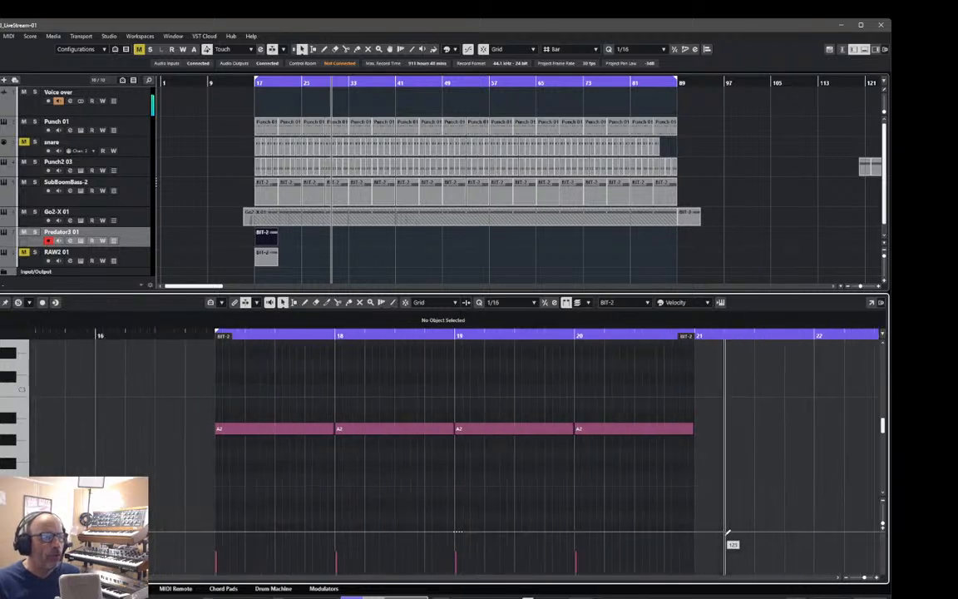
pyautogui.moveTo(402, 375); pyautogui.dragTo(642, 467)
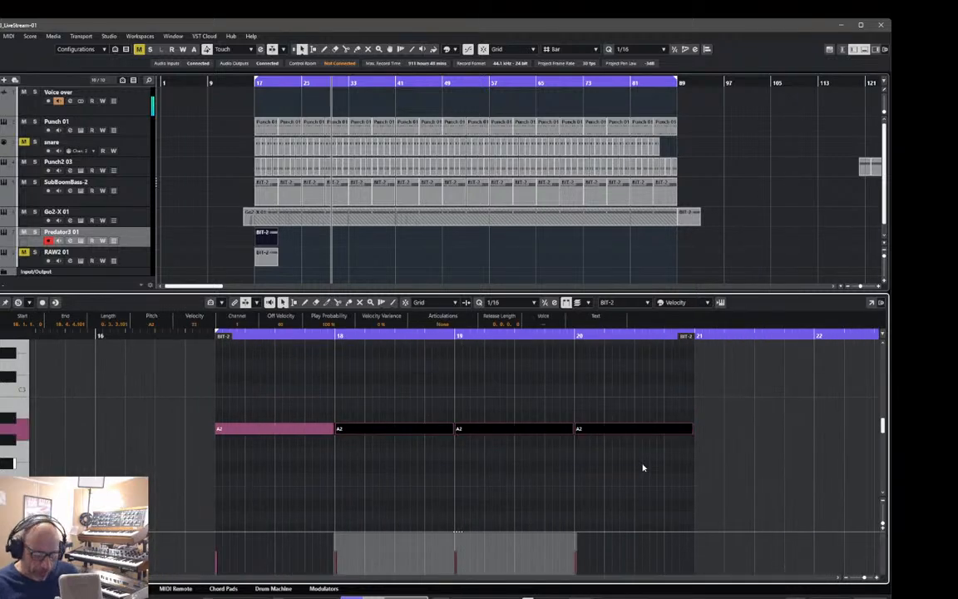
pyautogui.press('Delete')
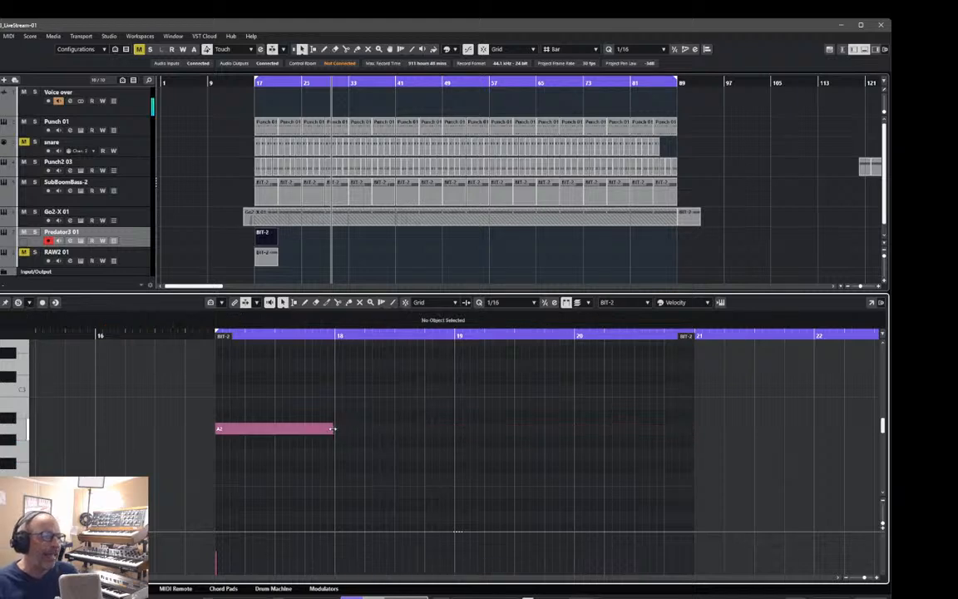
pyautogui.moveTo(331, 429); pyautogui.dragTo(690, 464)
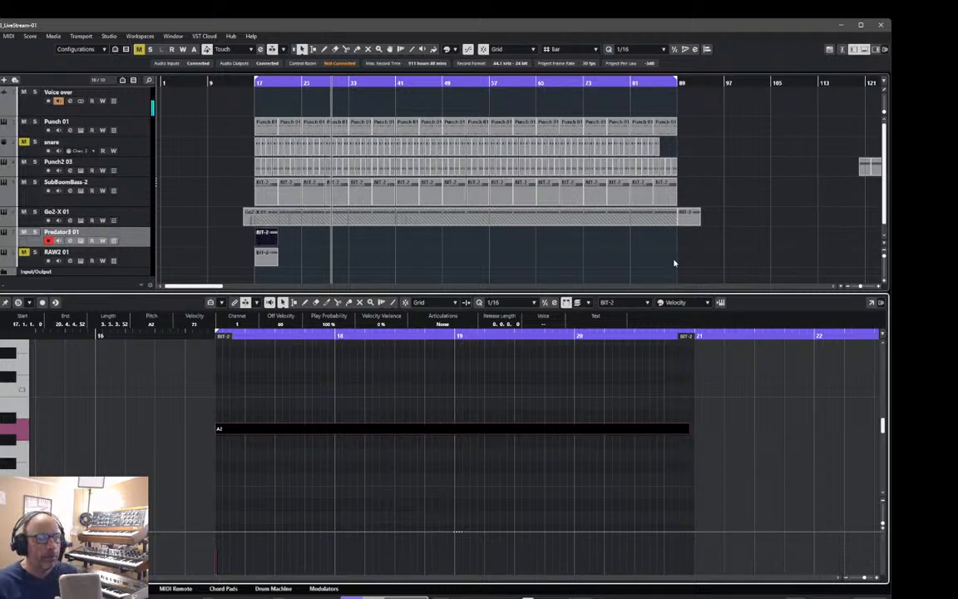
pyautogui.click(865, 51)
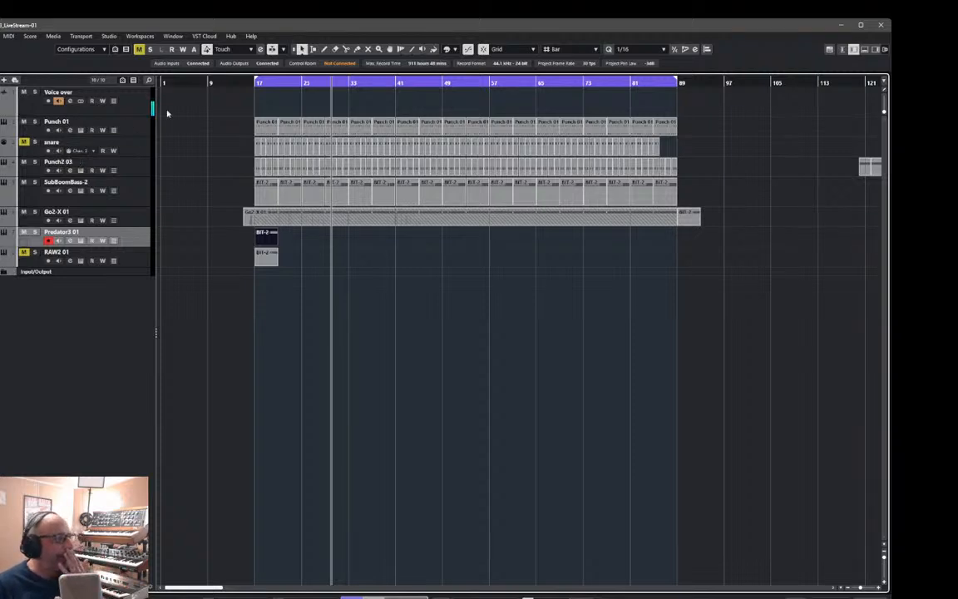
# - Shorten the loop range to bars 17 to 21 and start playback from just before bar 17
pyautogui.click(248, 80)
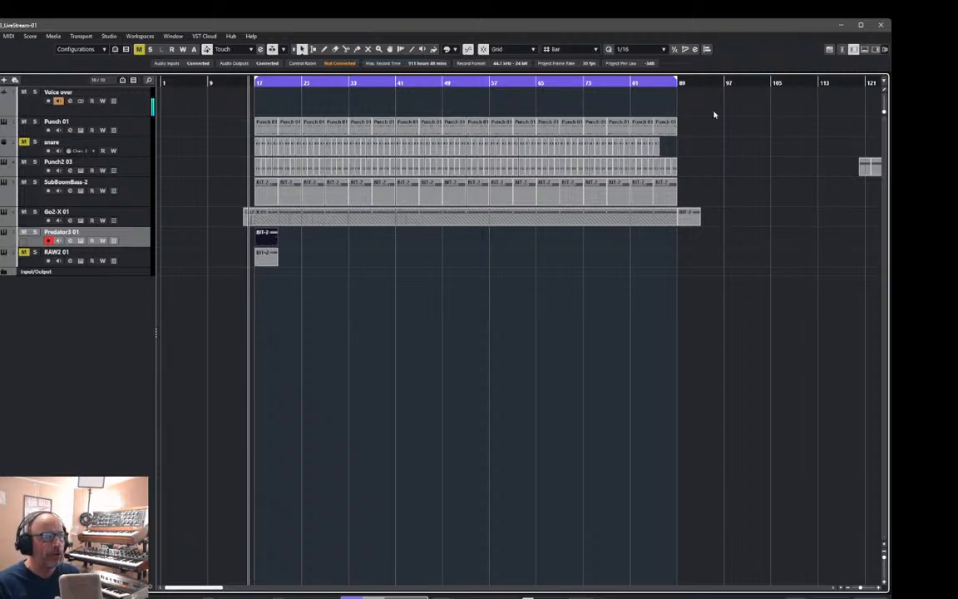
pyautogui.moveTo(678, 81); pyautogui.dragTo(270, 94)
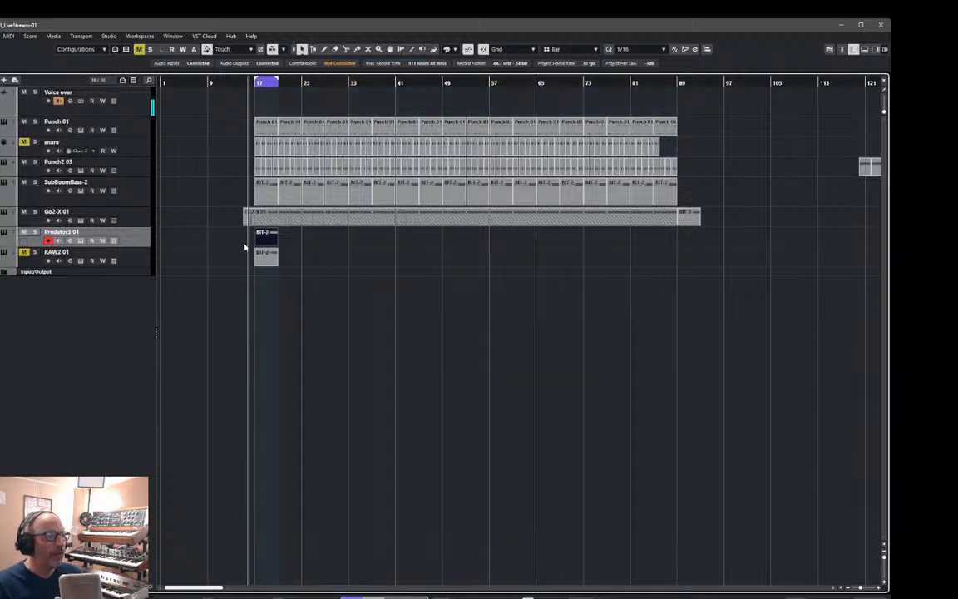
pyautogui.press('space')
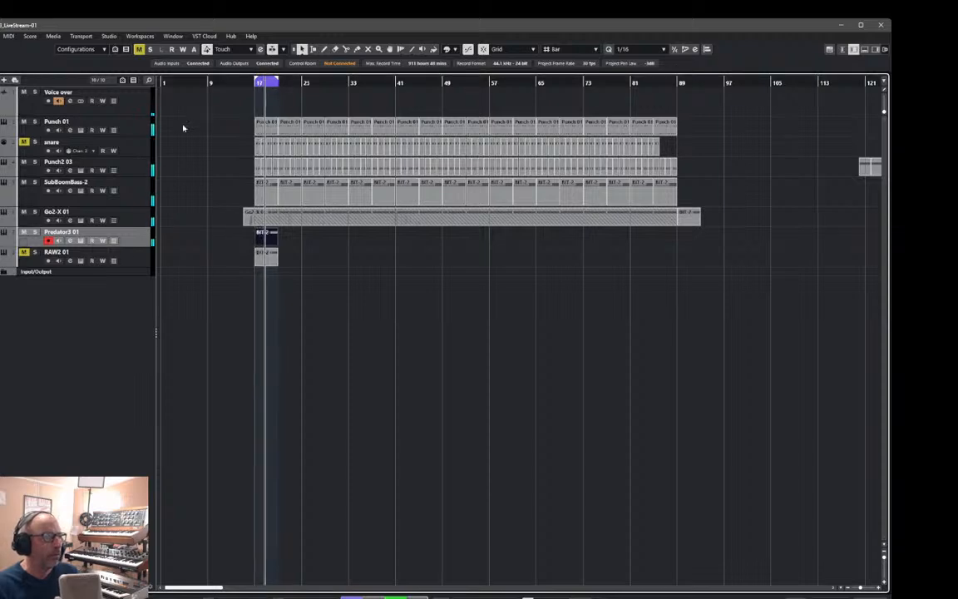
# - Copy Predator 3's current arpeggio to arp 2 and set the arpeggiator's play mode to Arp B
pyautogui.click(81, 240)
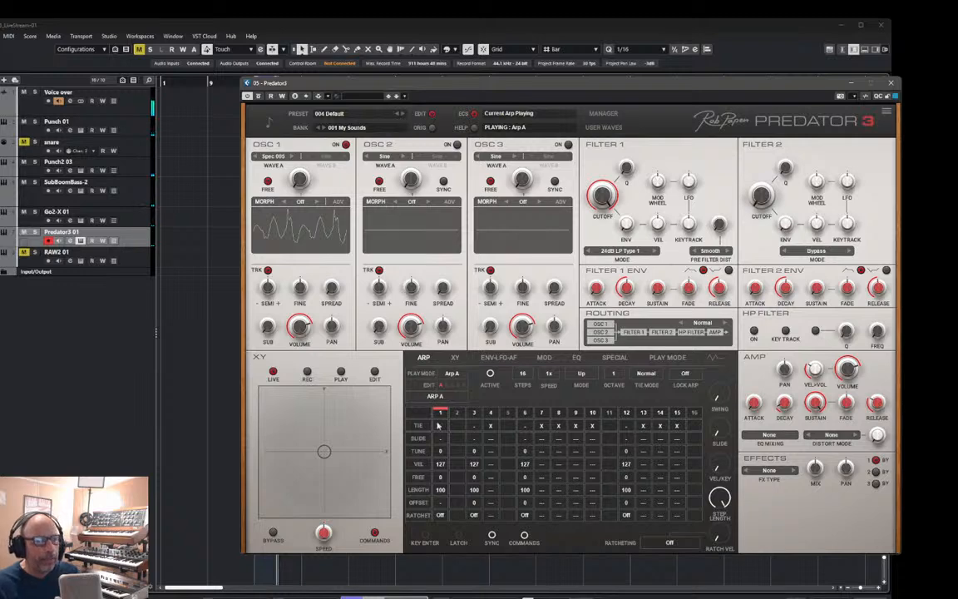
pyautogui.click(524, 535)
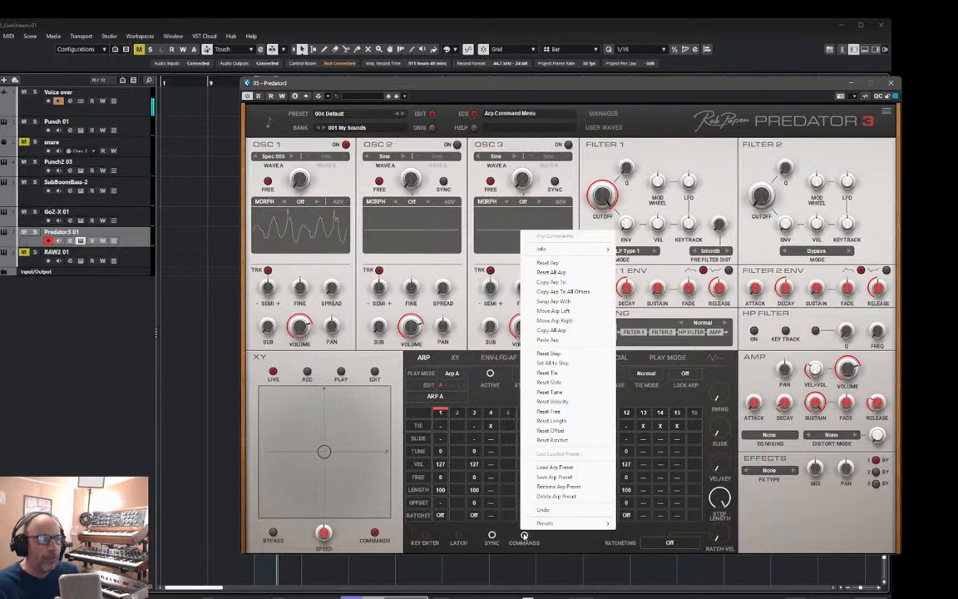
pyautogui.click(551, 282)
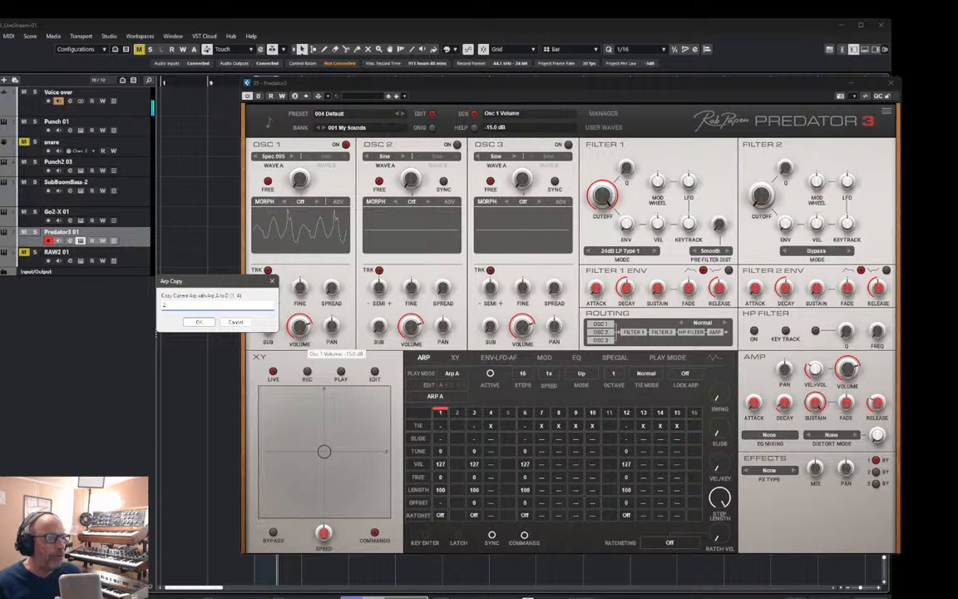
pyautogui.click(199, 322)
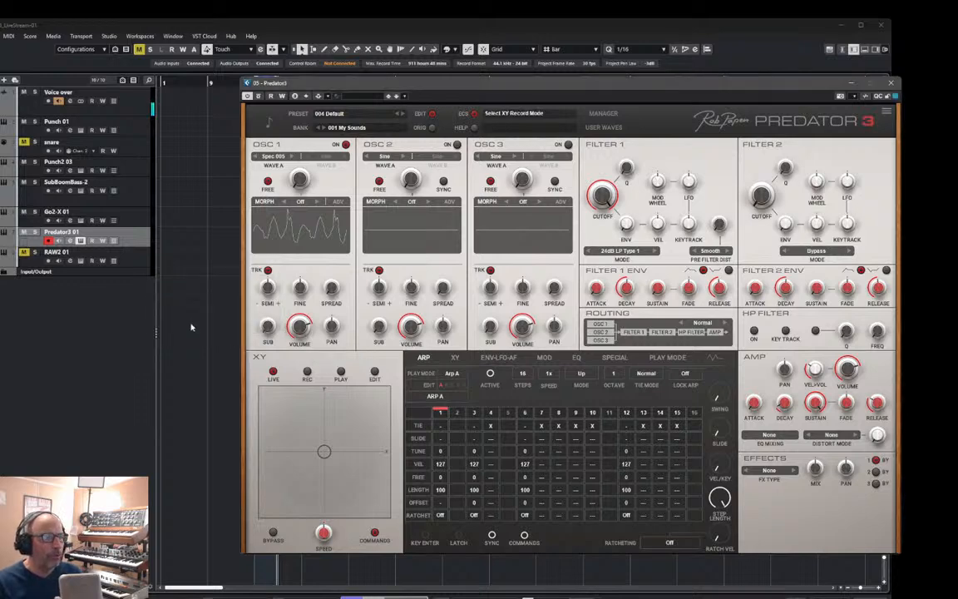
pyautogui.click(452, 373)
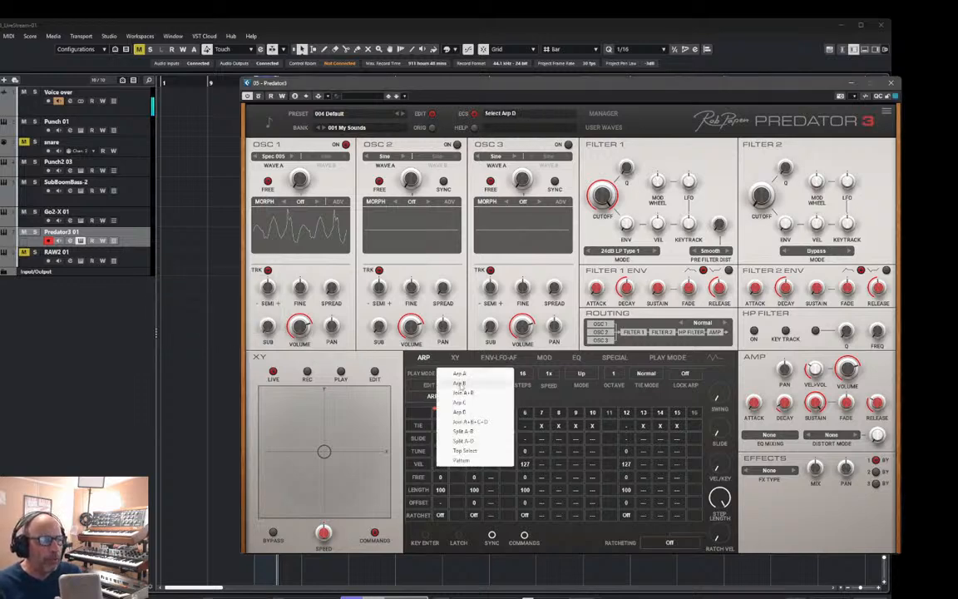
pyautogui.click(460, 384)
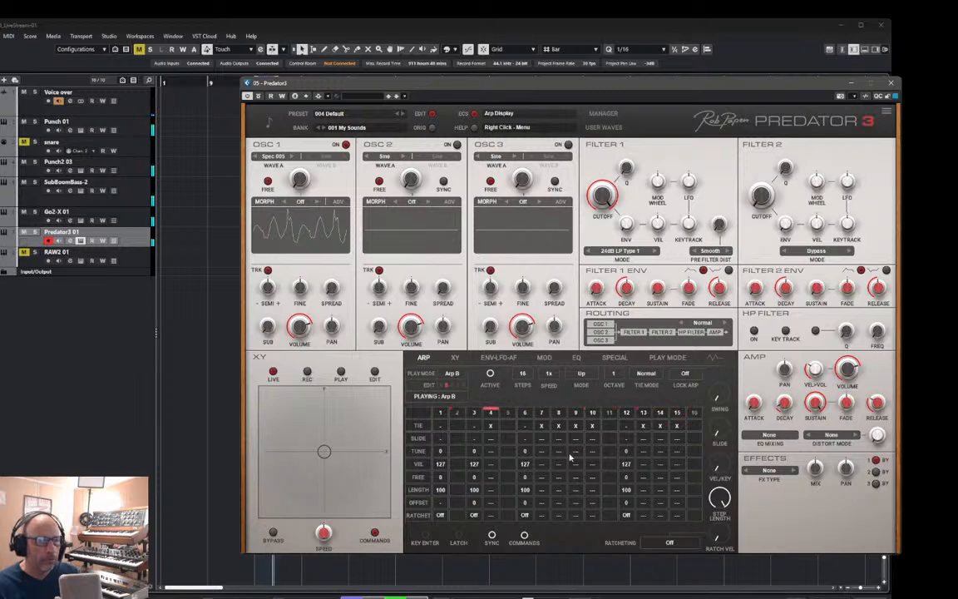
# - In Arp B, switch off steps 3 and 4 and set step 12's Tune to -2
pyautogui.click(475, 412)
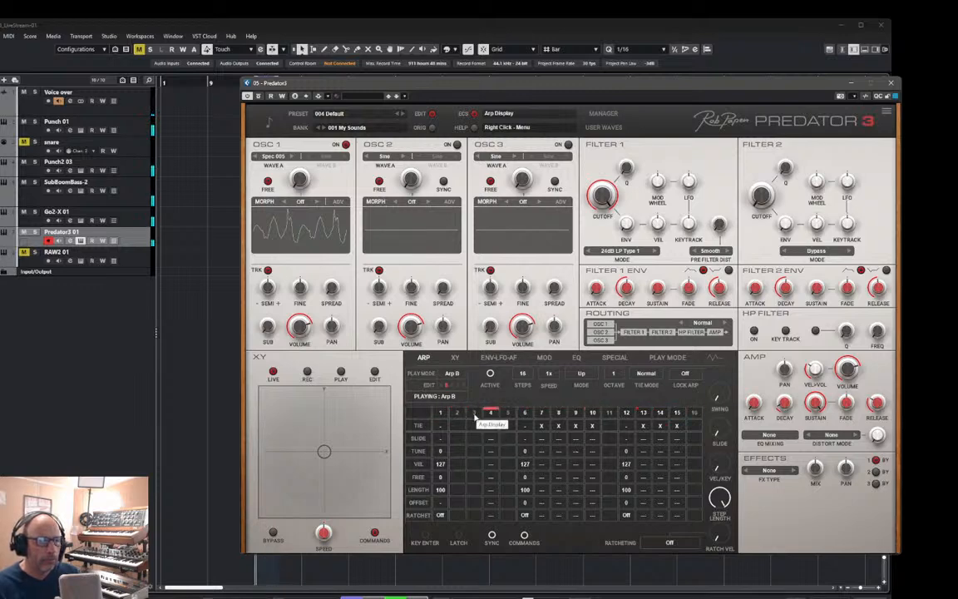
pyautogui.click(491, 413)
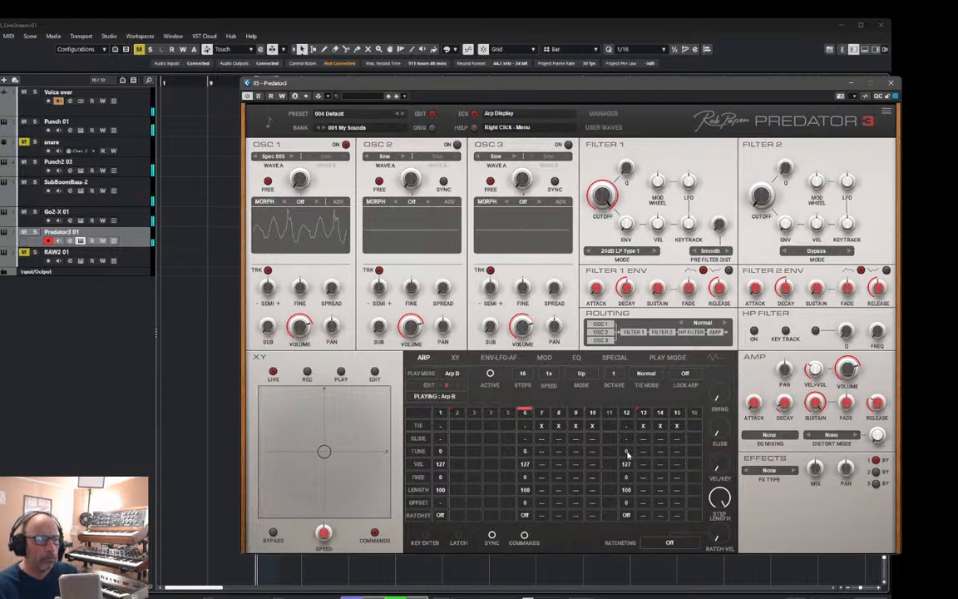
pyautogui.moveTo(627, 452); pyautogui.dragTo(628, 457)
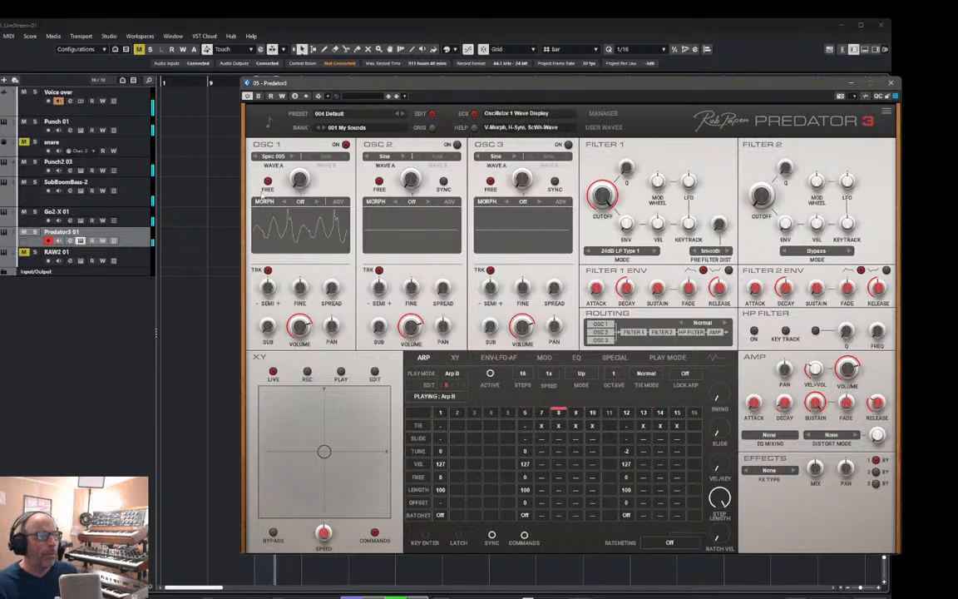
# - Set oscillator 1's waveform to Saw and raise its spread to 41%
pyautogui.click(275, 156)
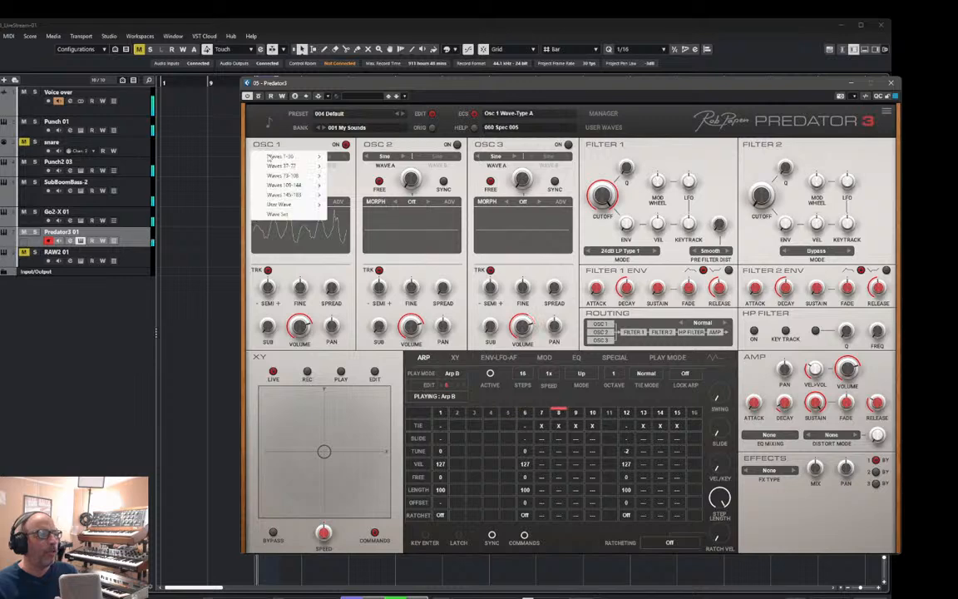
pyautogui.moveTo(272, 158)
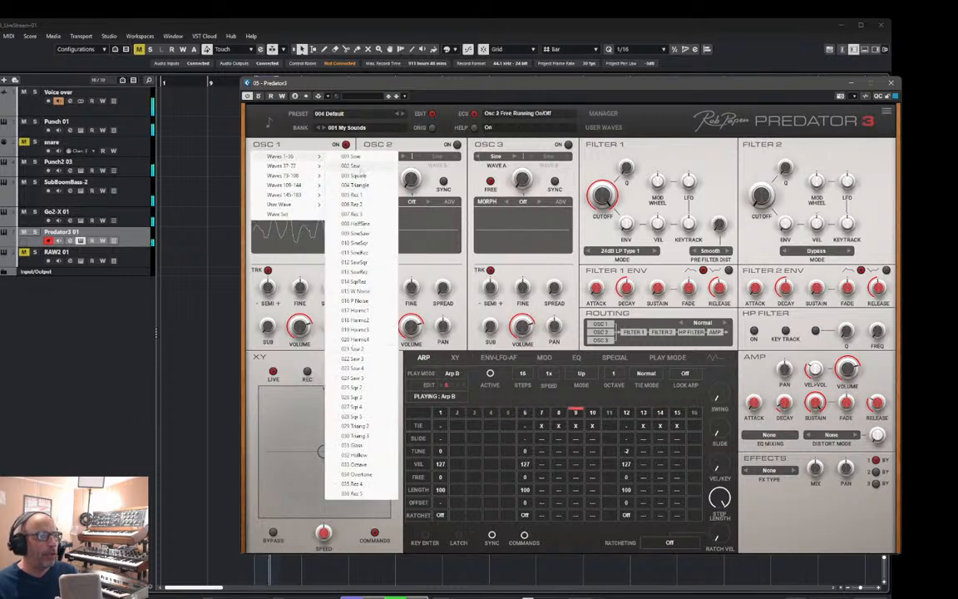
pyautogui.click(360, 167)
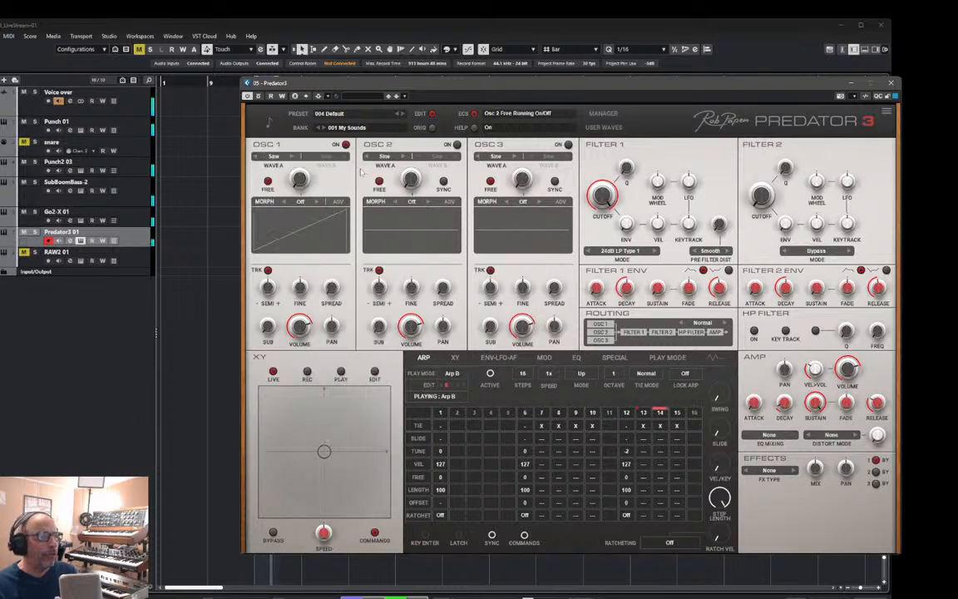
pyautogui.click(282, 302)
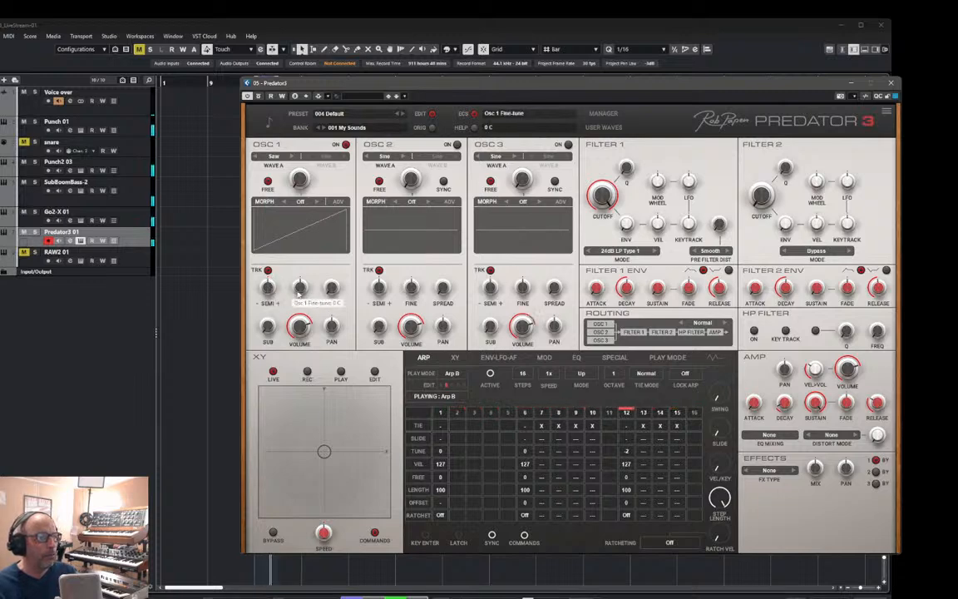
pyautogui.moveTo(331, 288); pyautogui.dragTo(305, 319)
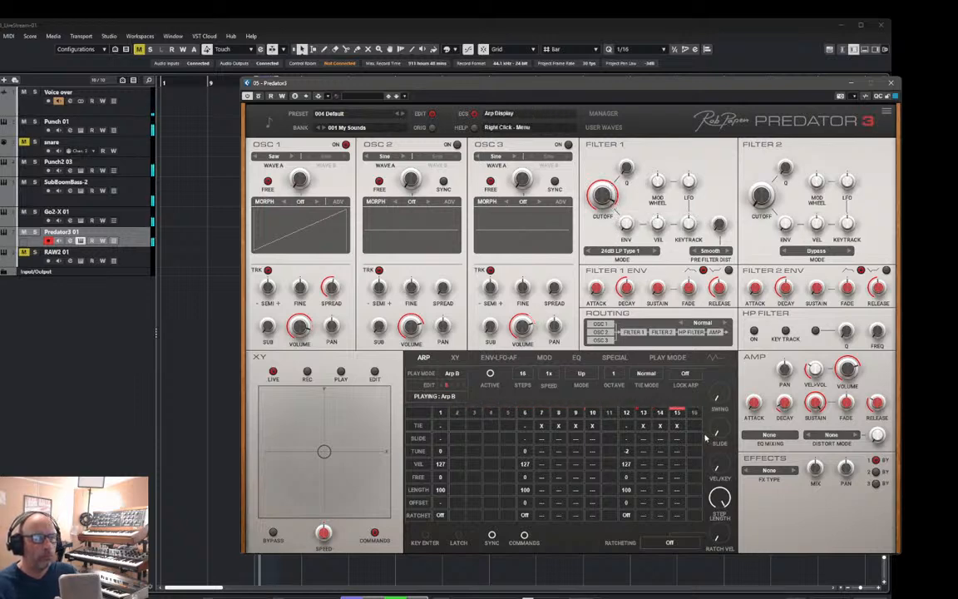
pyautogui.moveTo(329, 289); pyautogui.dragTo(339, 304)
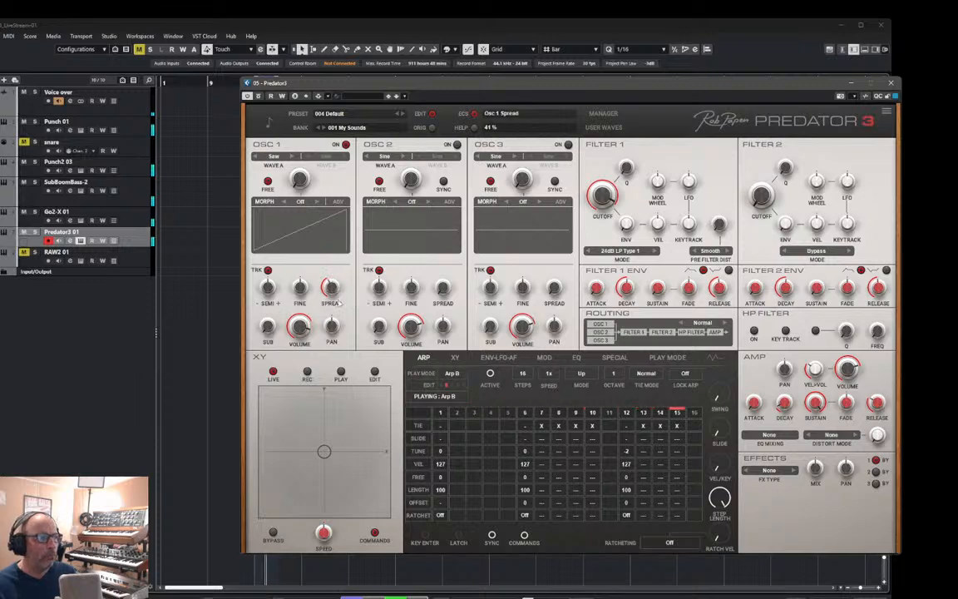
# - Set the arpeggiator's play mode to Join A+B and lower Filter 1's cutoff
pyautogui.click(453, 373)
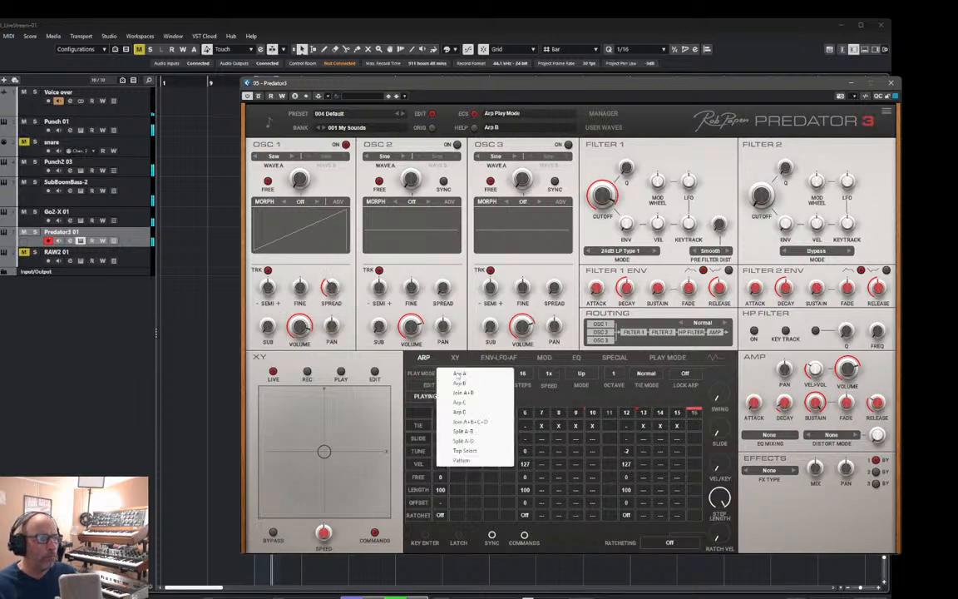
pyautogui.click(471, 394)
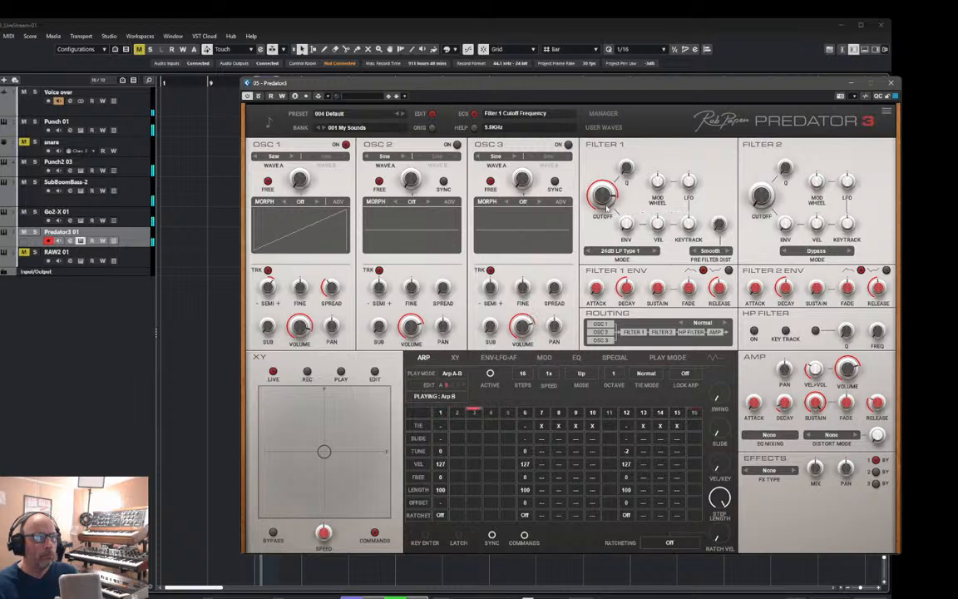
pyautogui.moveTo(606, 208); pyautogui.dragTo(616, 246)
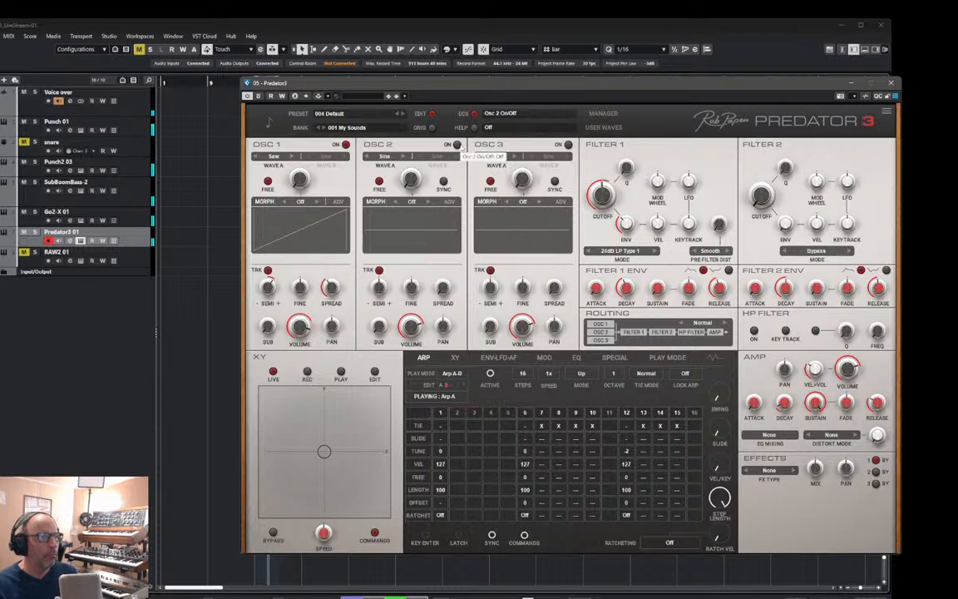
# - Switch on oscillator 2 and set its waveform to Saw
pyautogui.click(456, 144)
pyautogui.click(405, 157)
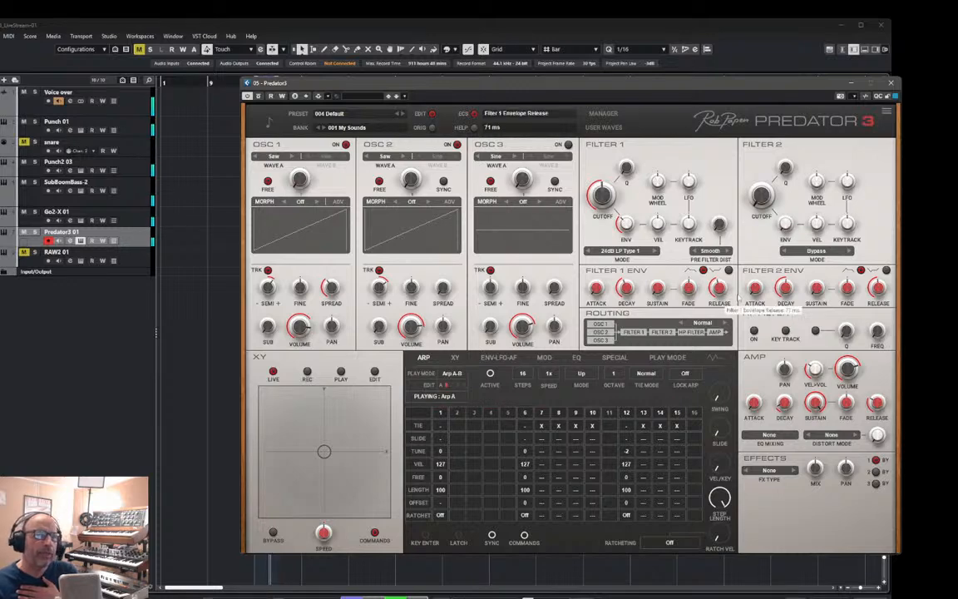
# - Switch on the high-pass filter, raise its frequency, and adjust the amp envelope's attack and decay
pyautogui.click(754, 333)
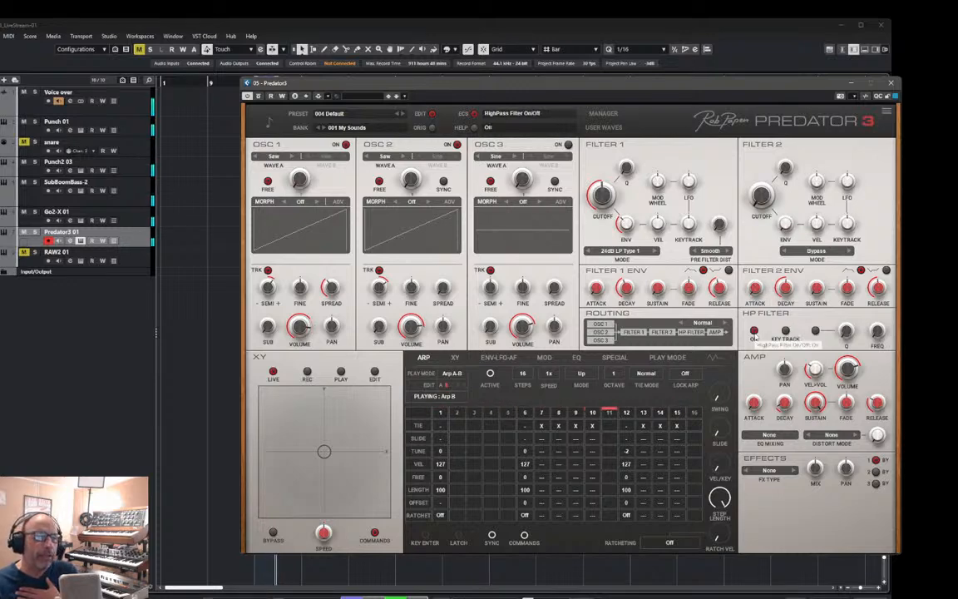
pyautogui.moveTo(877, 331)
pyautogui.mouseDown()
pyautogui.moveTo(888, 308)
pyautogui.moveTo(880, 330)
pyautogui.mouseUp()
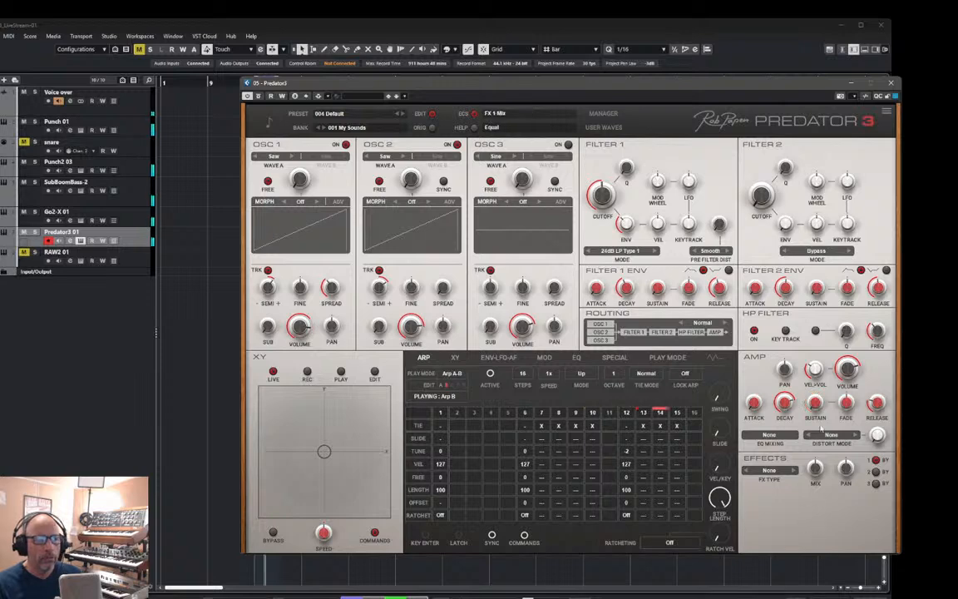
pyautogui.scroll(-3, 782, 401)
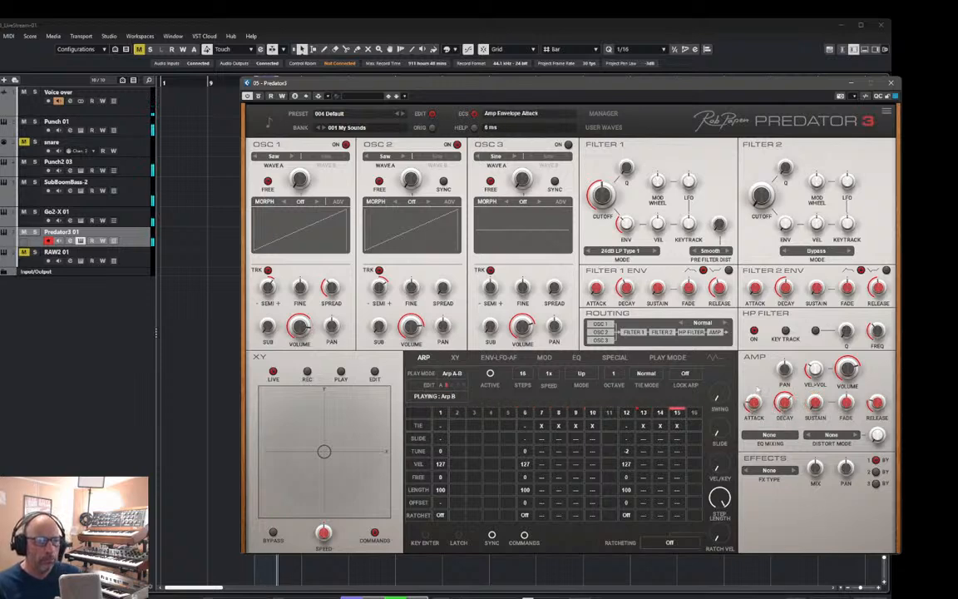
pyautogui.scroll(2, 756, 389)
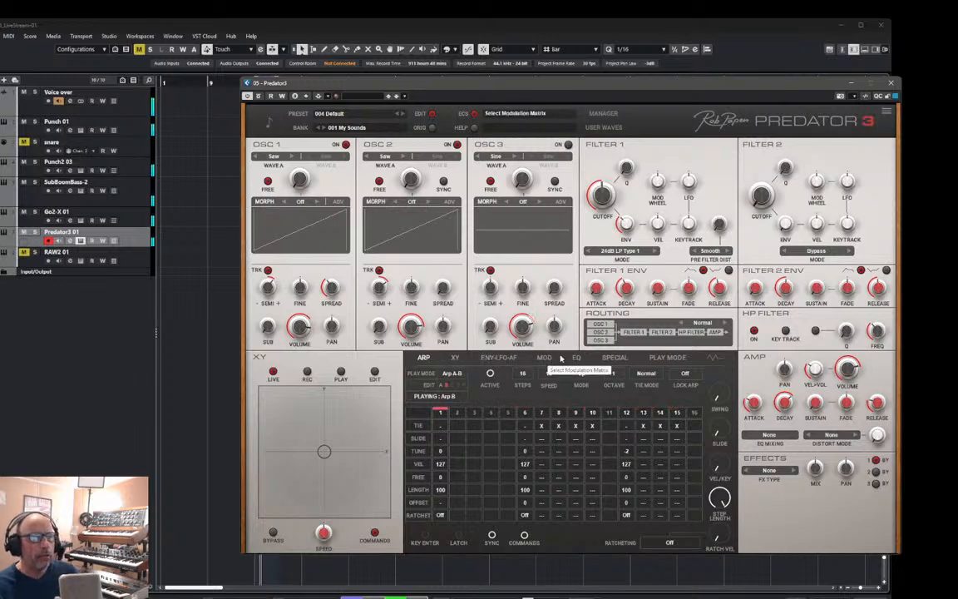
# - Set Filter 1's mod wheel amount to 49% and route Mod Wheel to HighPass Frequency in modulation slot 1
pyautogui.moveTo(661, 186); pyautogui.dragTo(657, 175)
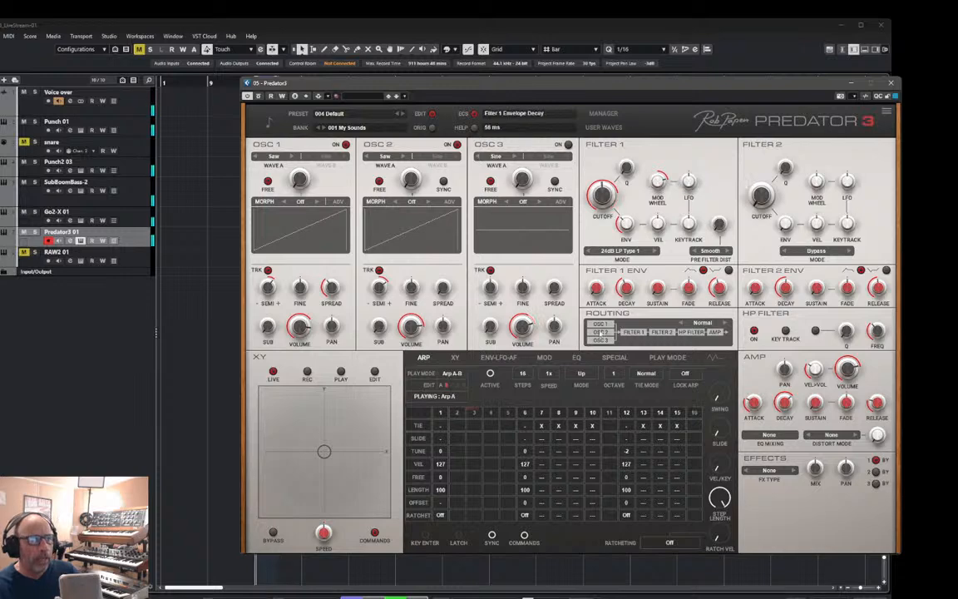
pyautogui.click(545, 357)
pyautogui.click(506, 391)
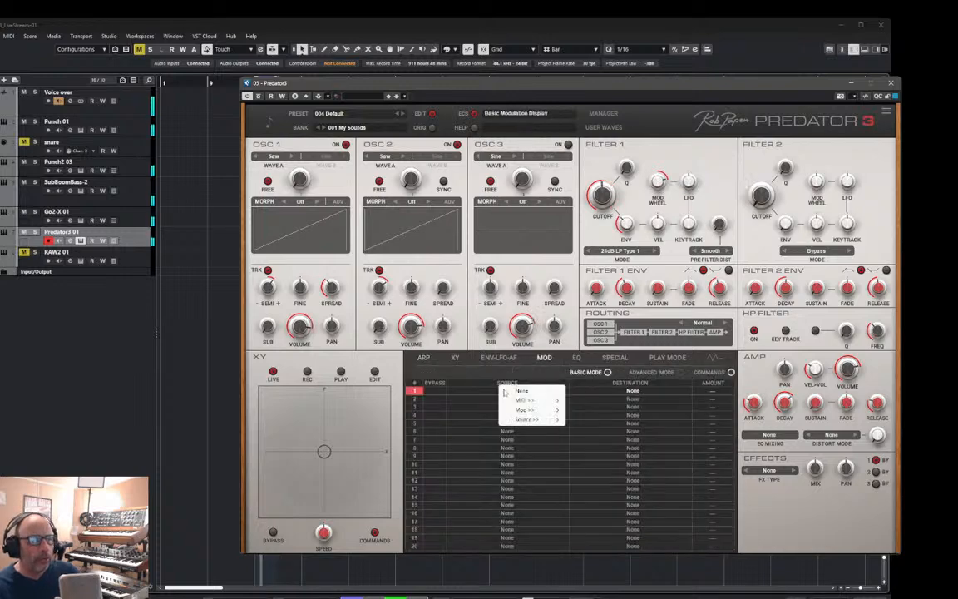
pyautogui.moveTo(547, 404)
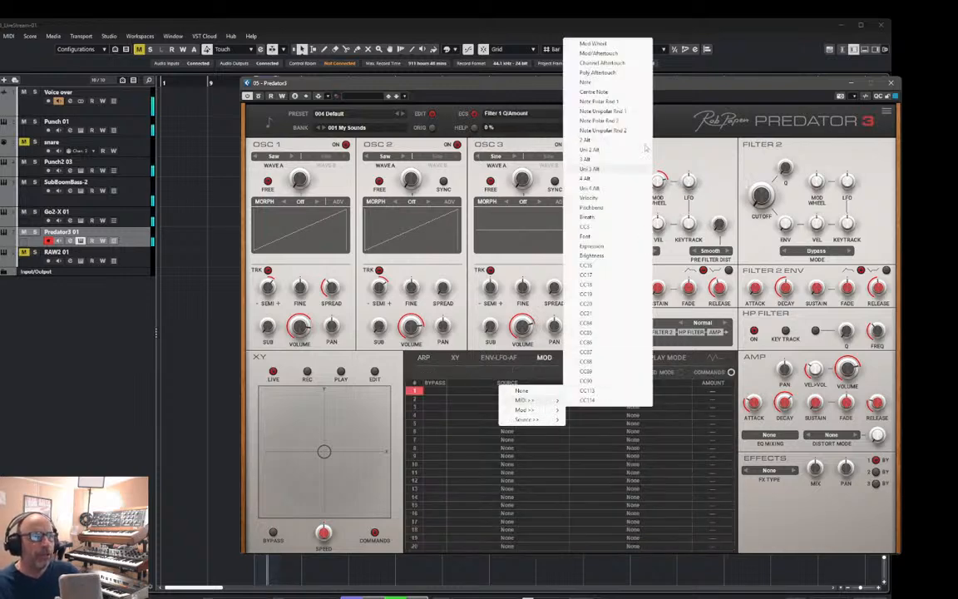
pyautogui.click(615, 44)
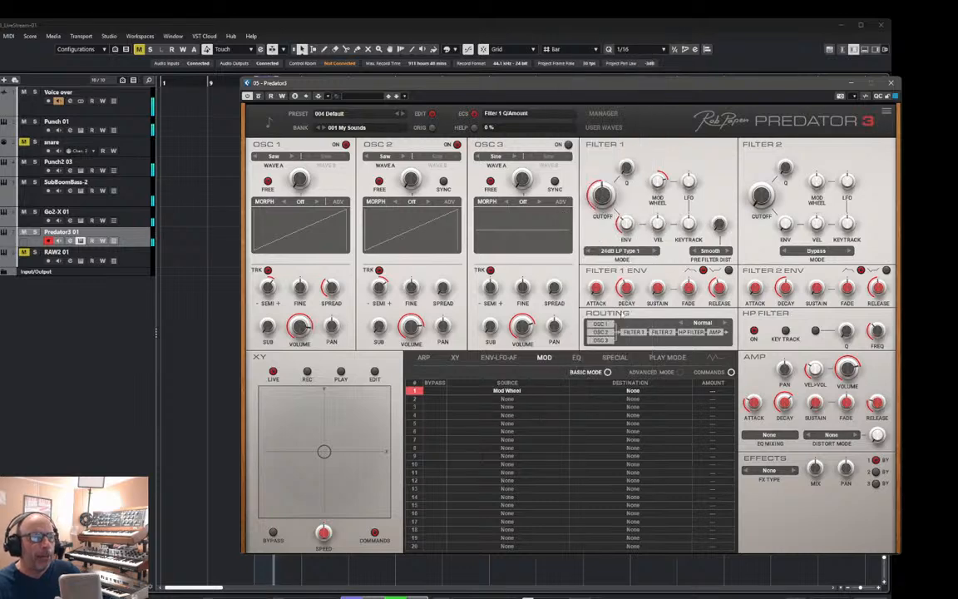
pyautogui.click(653, 390)
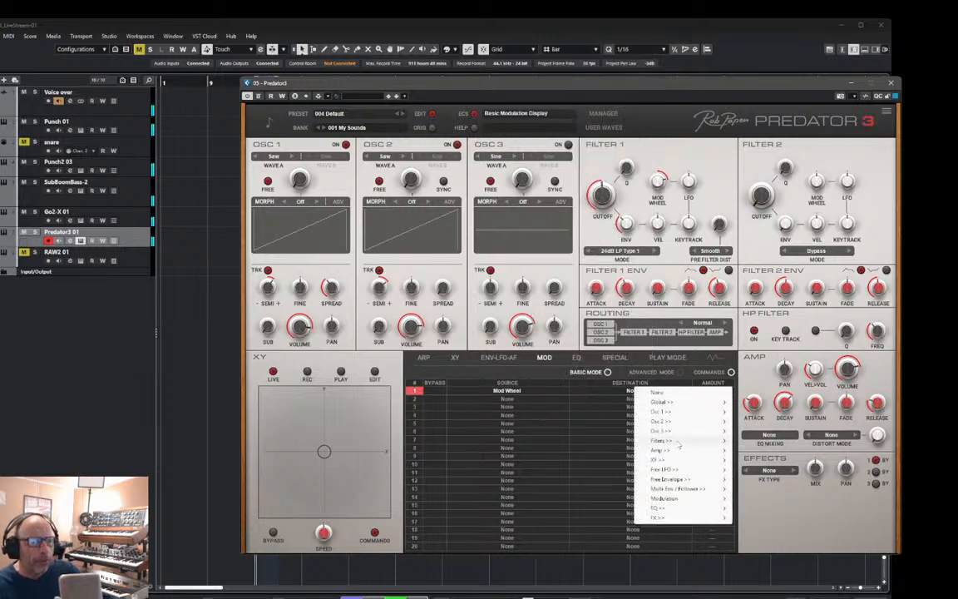
pyautogui.moveTo(678, 441)
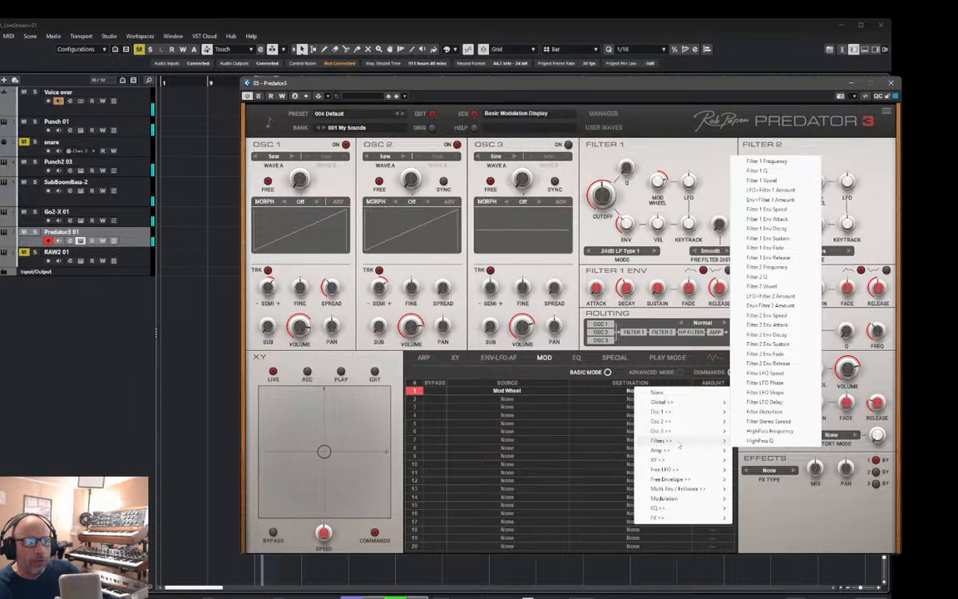
pyautogui.click(769, 430)
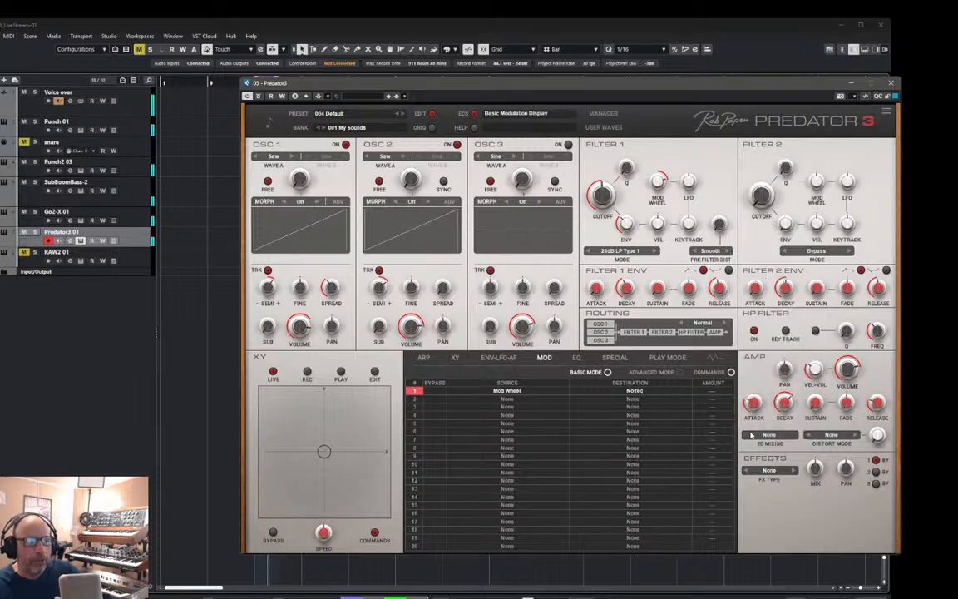
# - Try 88% as the amount for modulation slot 1 and reduce it to 10%
pyautogui.moveTo(703, 383); pyautogui.dragTo(703, 341)
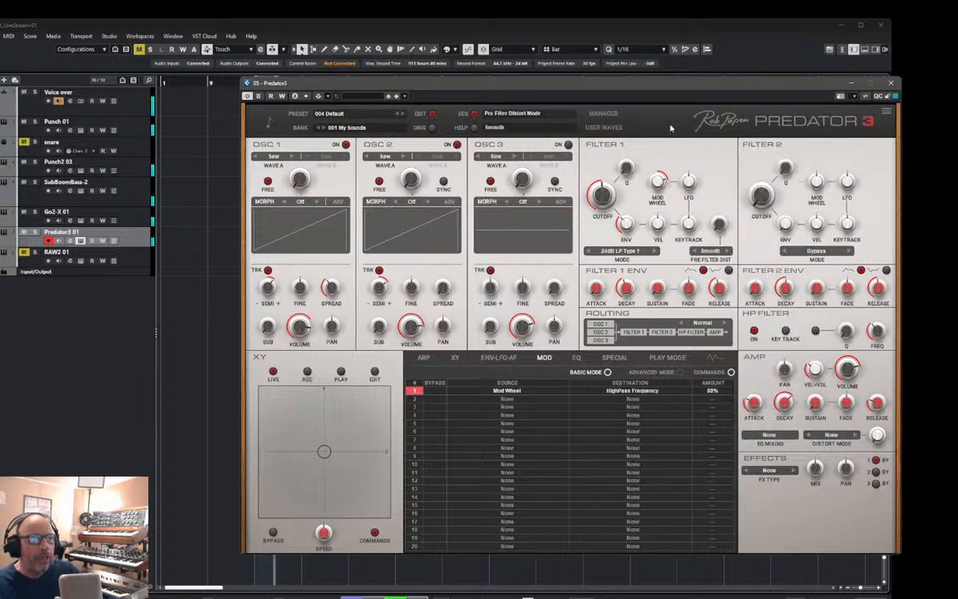
pyautogui.moveTo(661, 186)
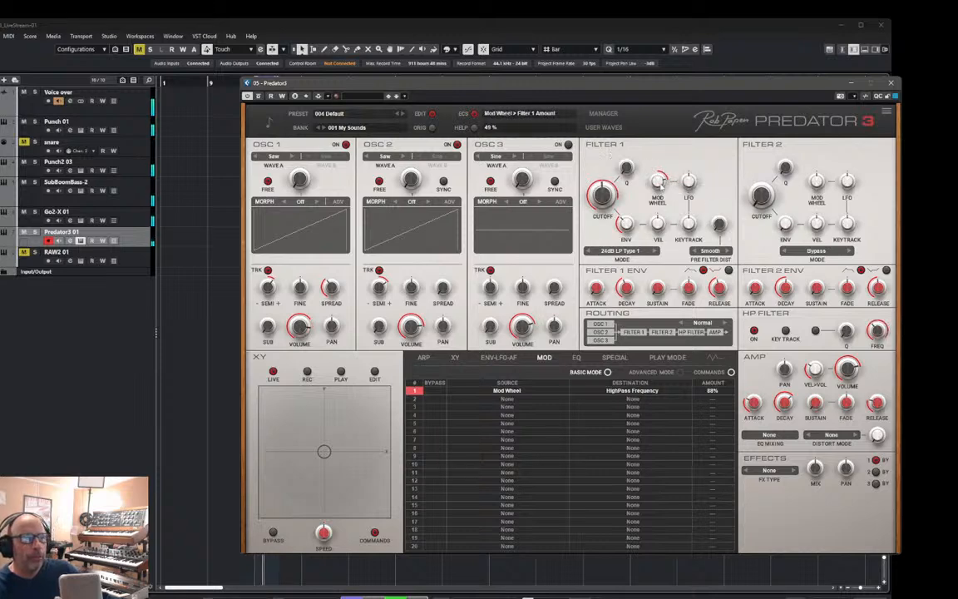
pyautogui.moveTo(711, 390); pyautogui.dragTo(709, 398)
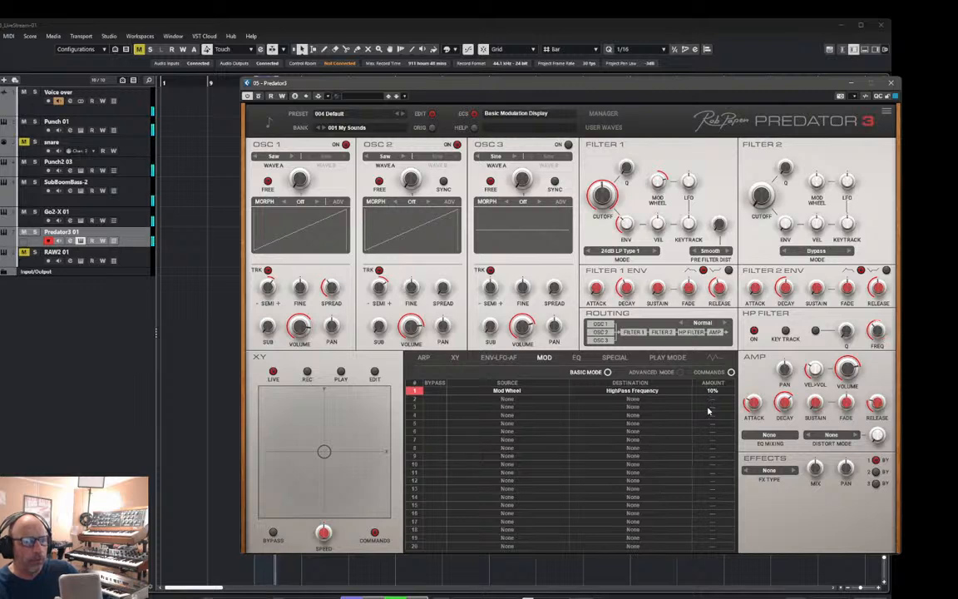
# - Load Stereo Delay as effect 1 and lower its mix to about 100% dry and 33% wet
pyautogui.click(771, 471)
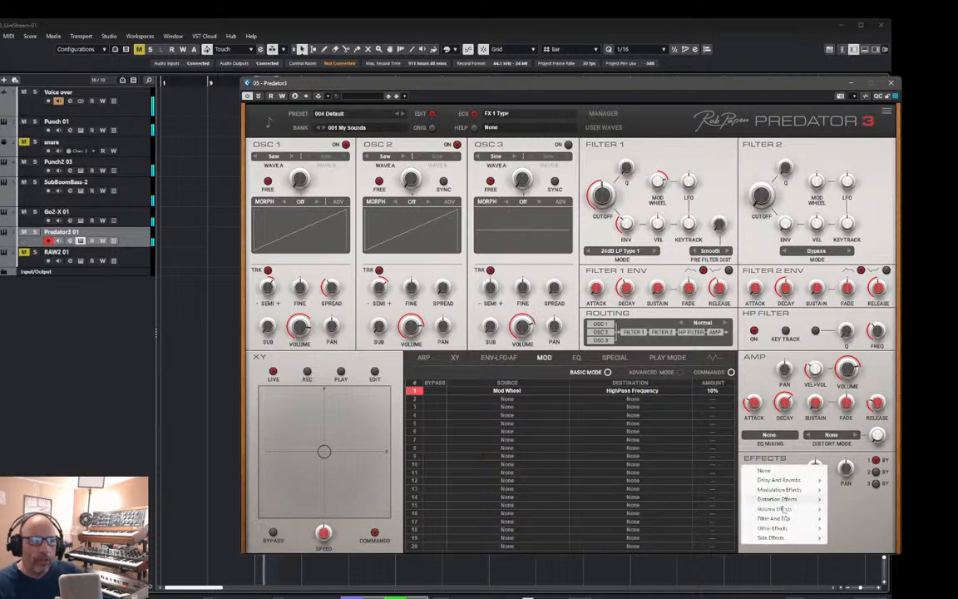
pyautogui.moveTo(790, 488)
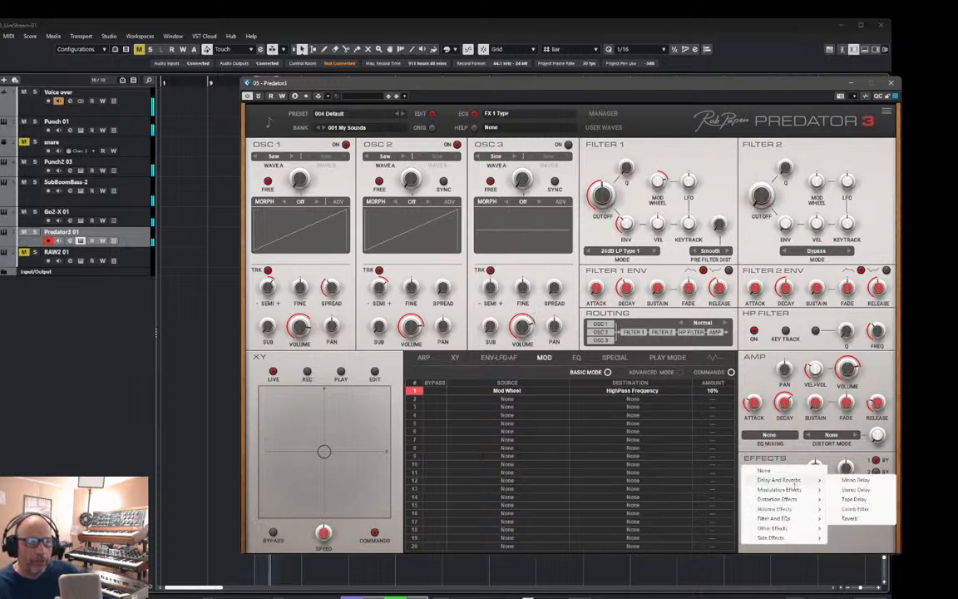
pyautogui.click(856, 489)
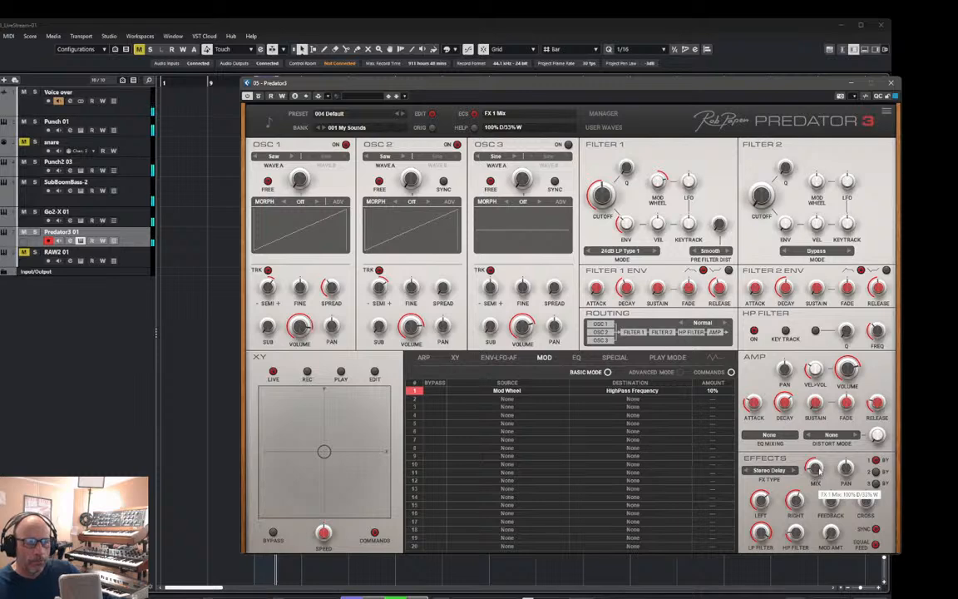
pyautogui.moveTo(819, 471); pyautogui.dragTo(816, 469)
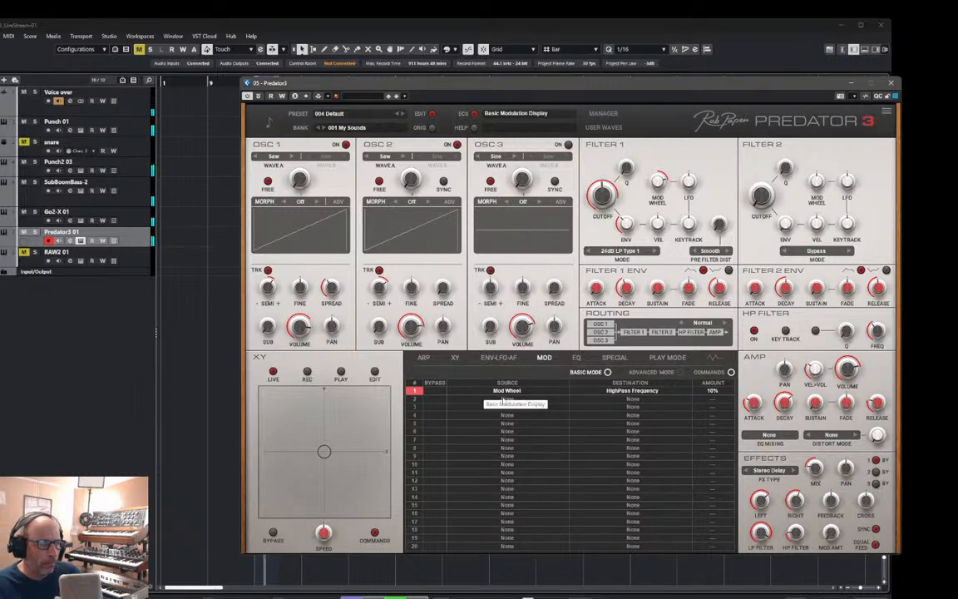
# - In modulation slot 2, route Mod Wheel to FX1 Mix
pyautogui.click(508, 403)
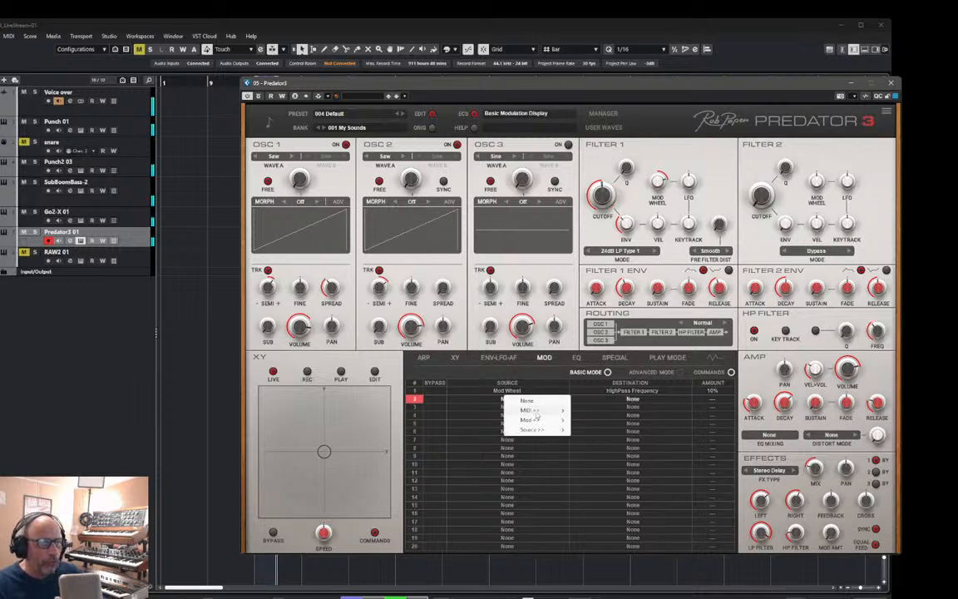
pyautogui.moveTo(536, 411)
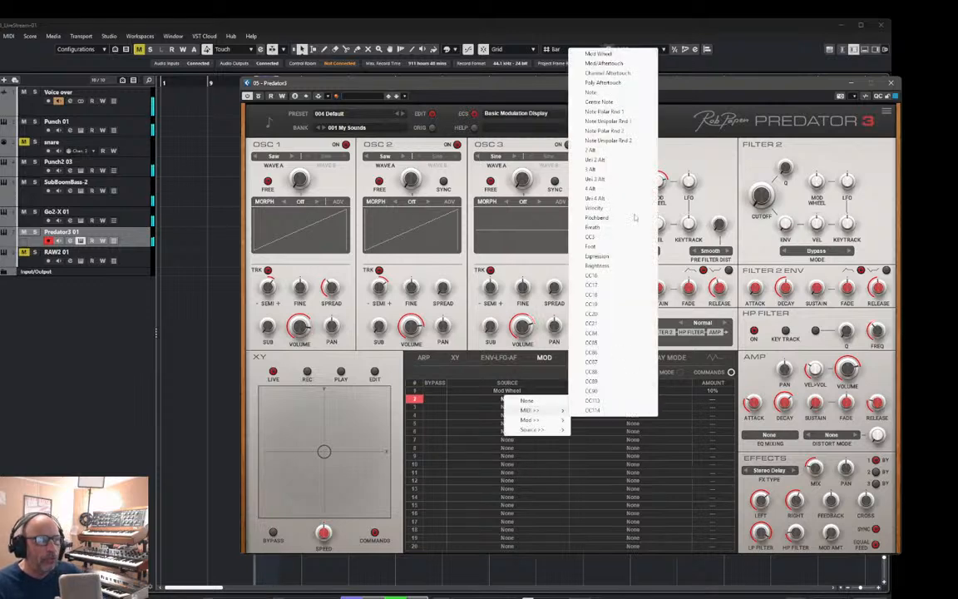
pyautogui.click(615, 54)
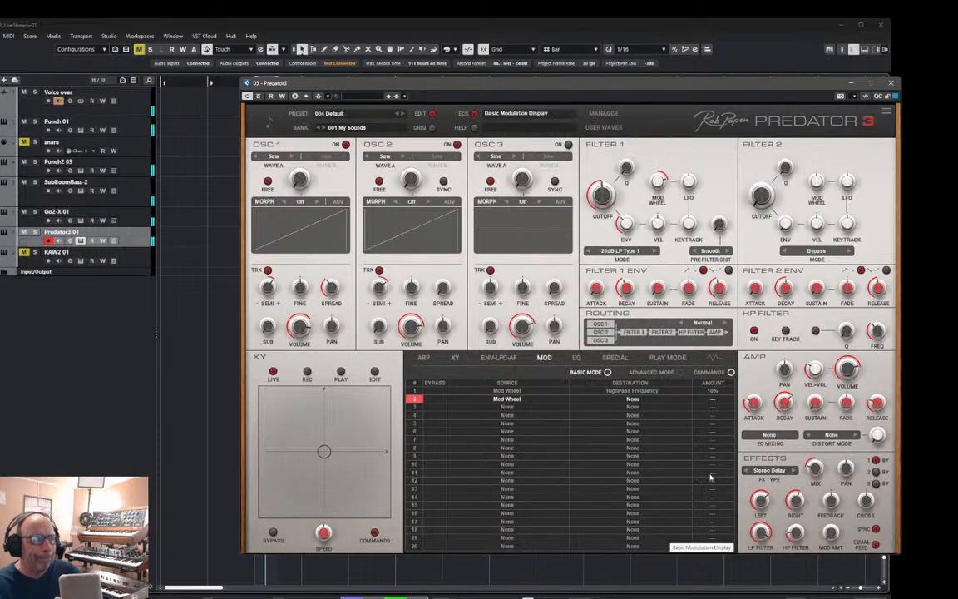
pyautogui.click(634, 400)
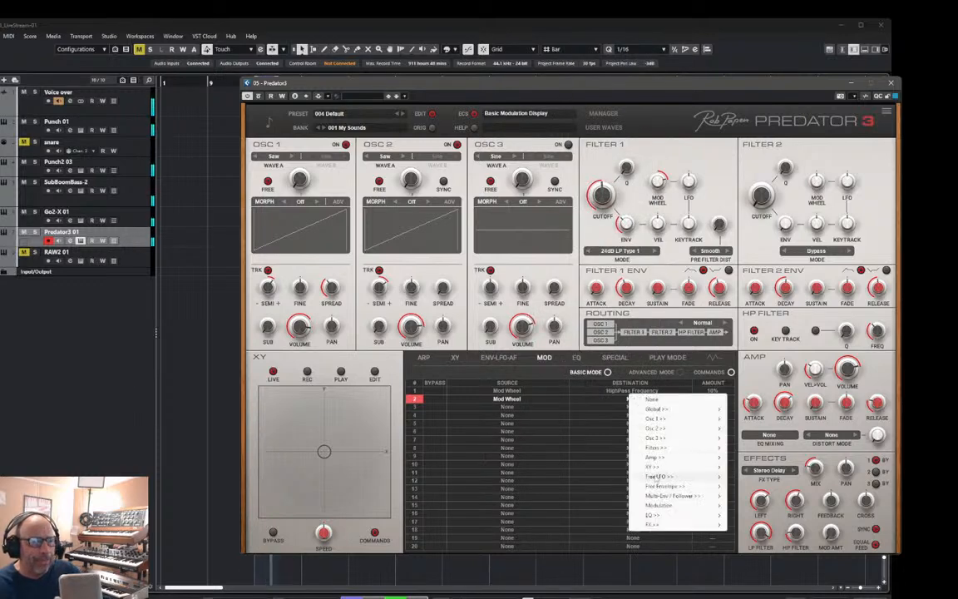
pyautogui.moveTo(670, 529)
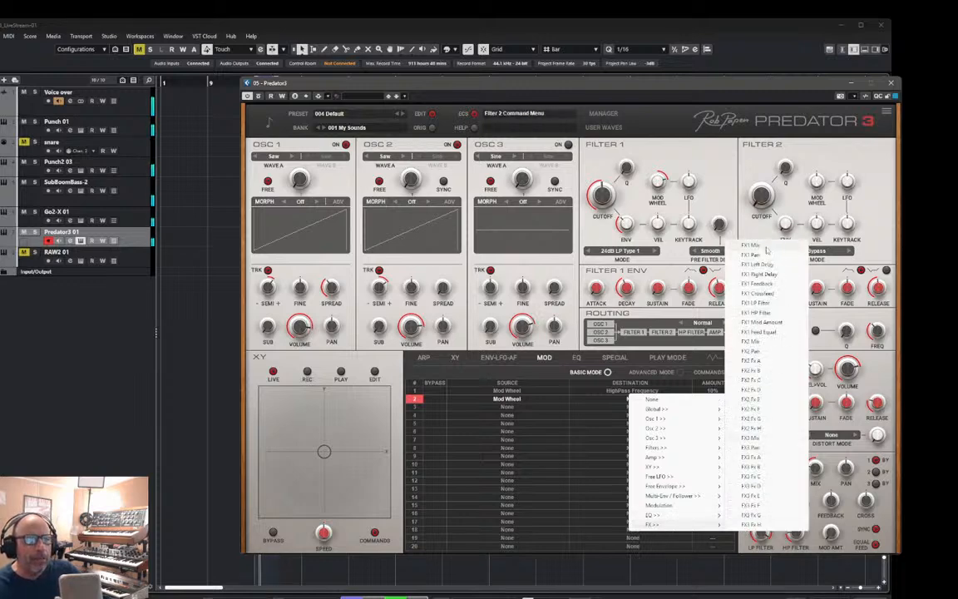
pyautogui.click(765, 247)
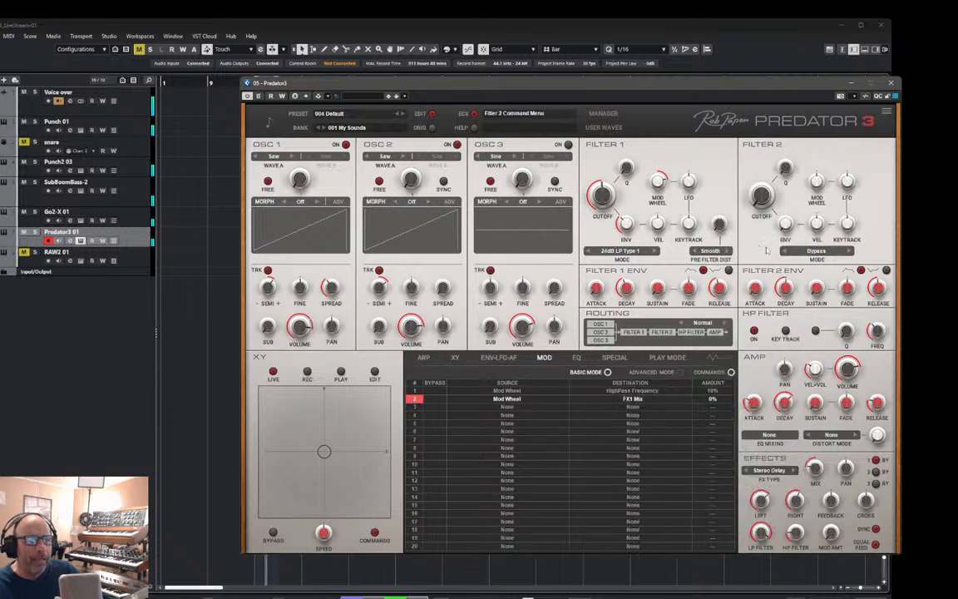
# - In modulation slot 3, route Mod Wheel to FX1 Feedback
pyautogui.click(520, 403)
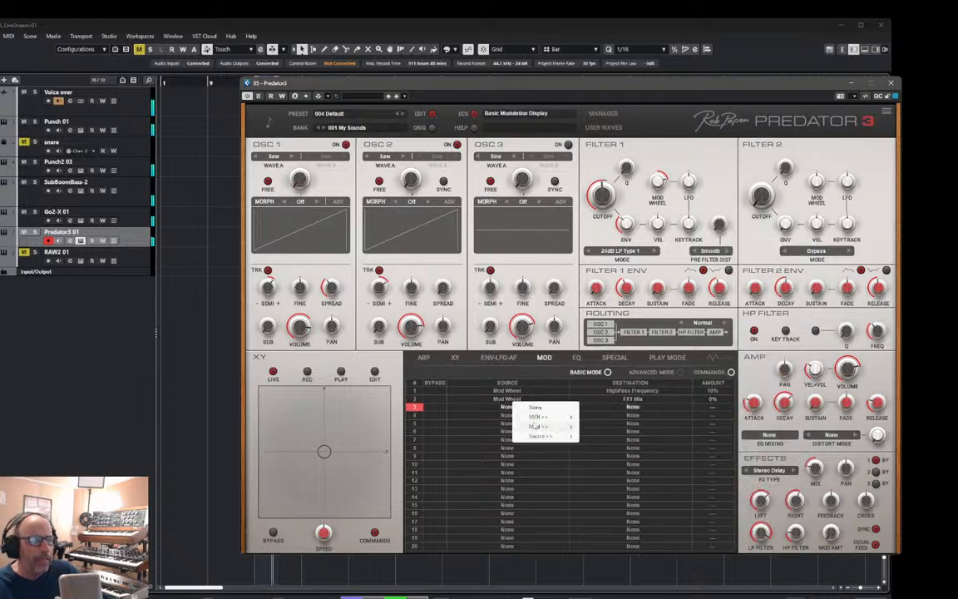
pyautogui.moveTo(539, 417)
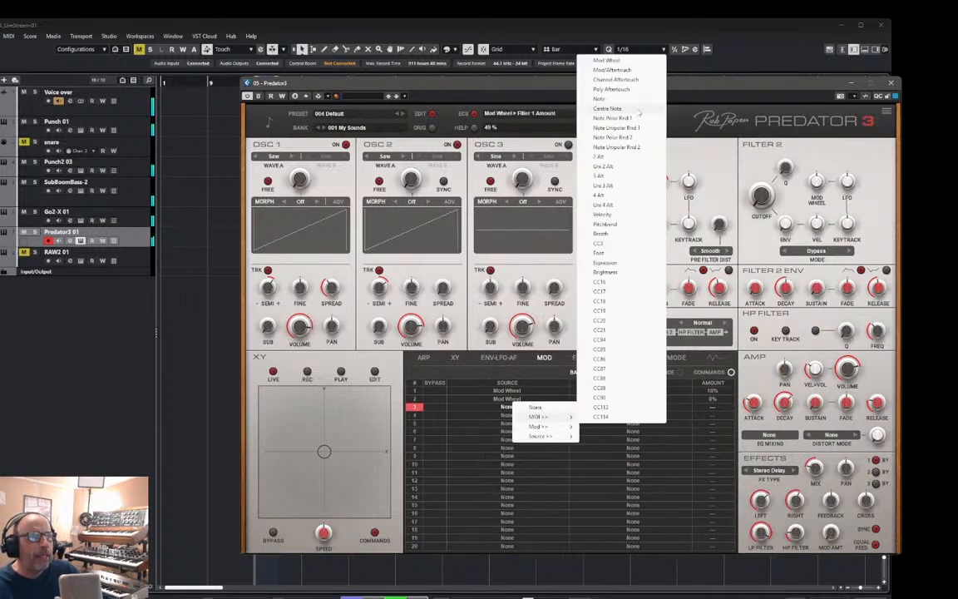
pyautogui.click(620, 61)
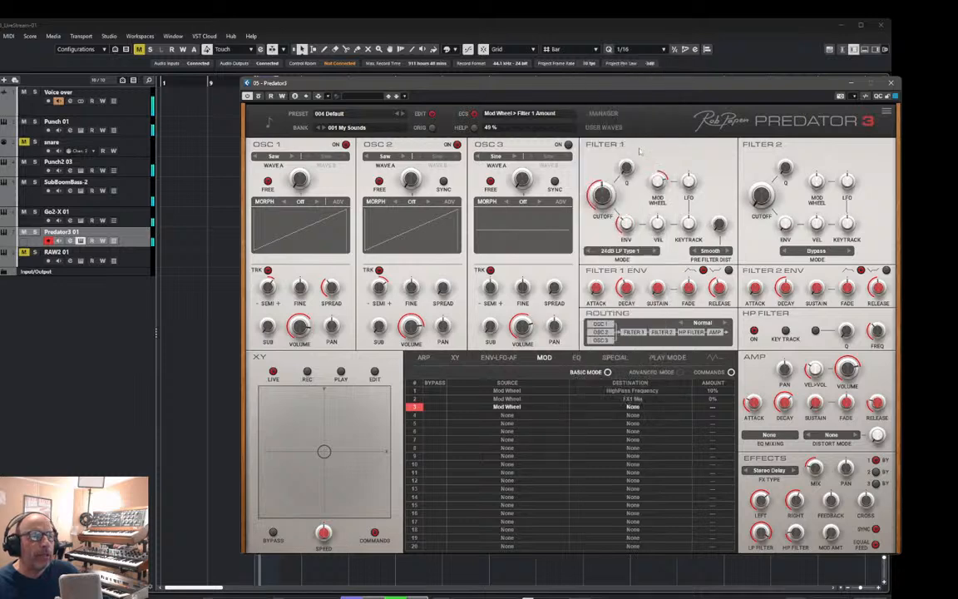
pyautogui.click(634, 408)
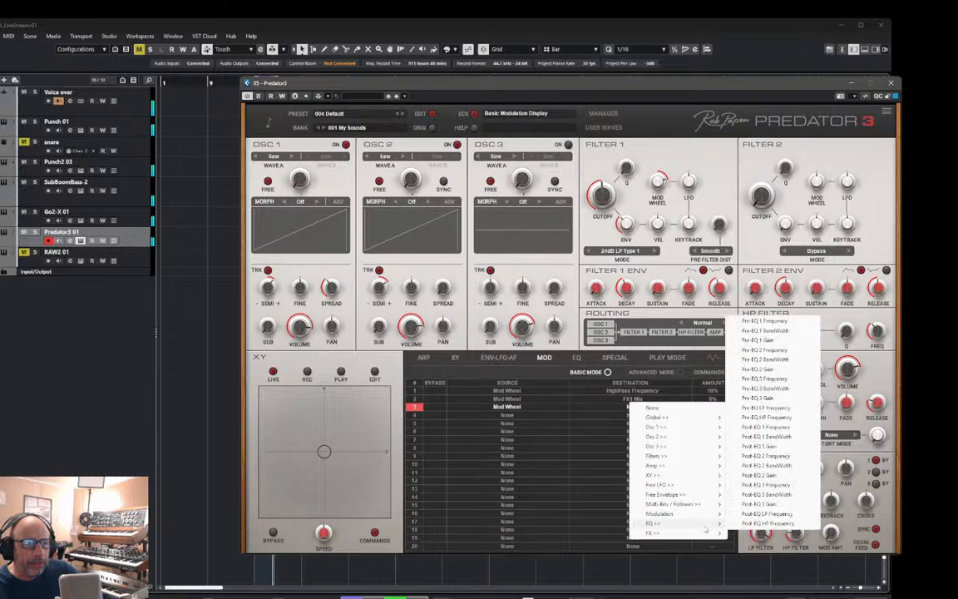
pyautogui.moveTo(722, 533)
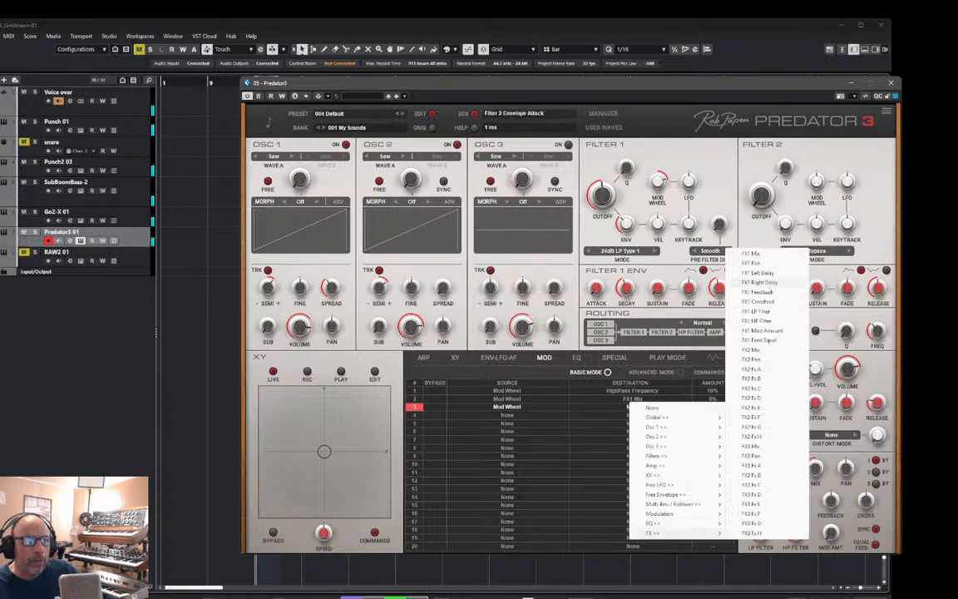
pyautogui.click(758, 292)
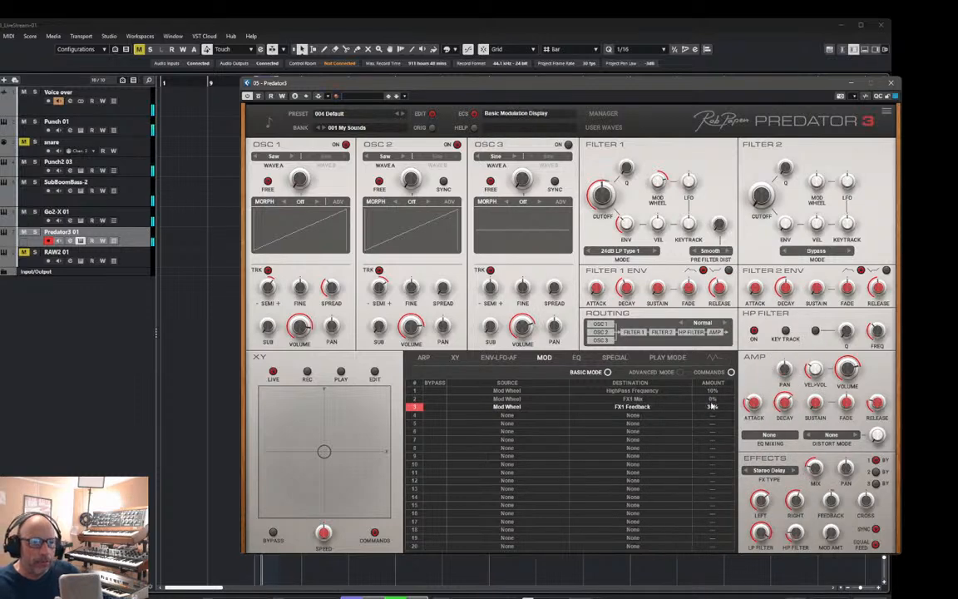
# - Set the modulation amounts to 52% for HighPass Frequency, 56% for FX1 Mix and 71% for FX1 Feedback, and close the synth window
pyautogui.click(712, 398)
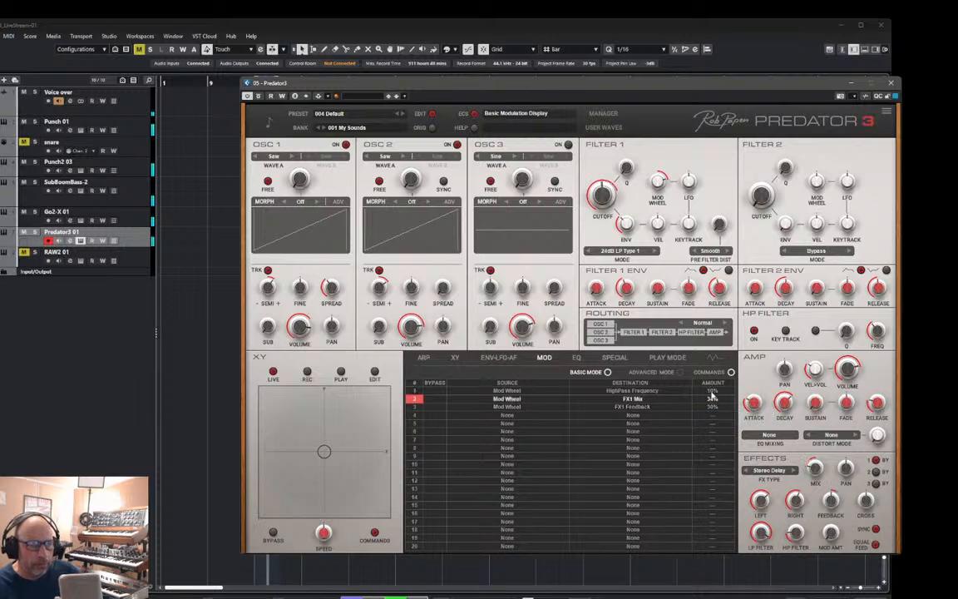
pyautogui.click(711, 407)
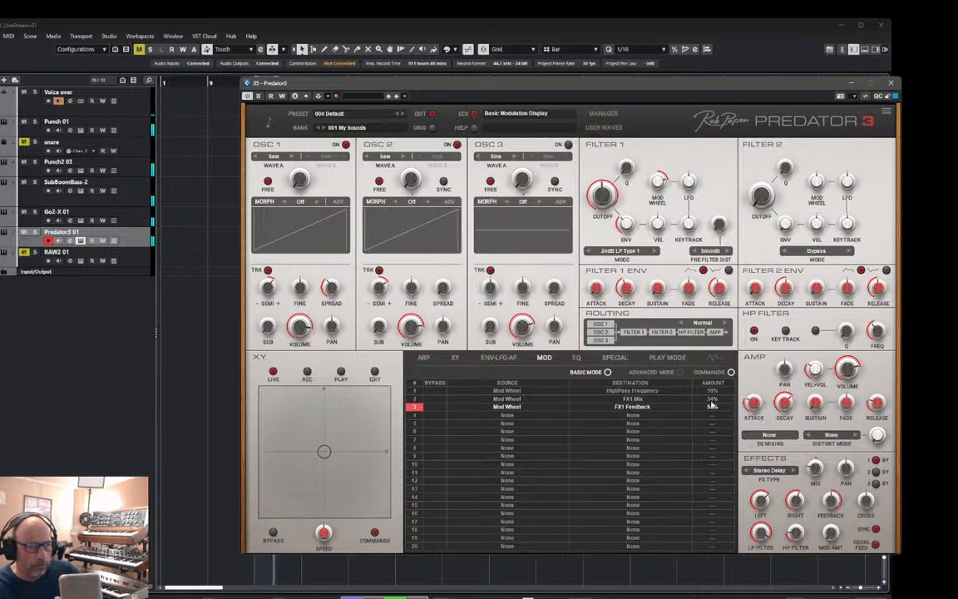
pyautogui.moveTo(712, 404); pyautogui.dragTo(712, 397)
pyautogui.click(712, 400)
pyautogui.click(712, 390)
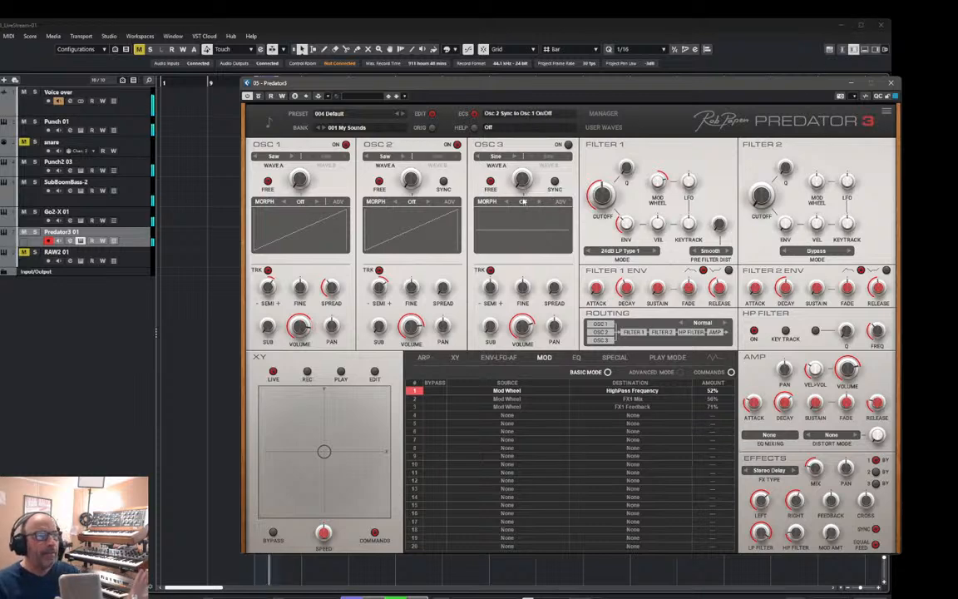
pyautogui.click(892, 84)
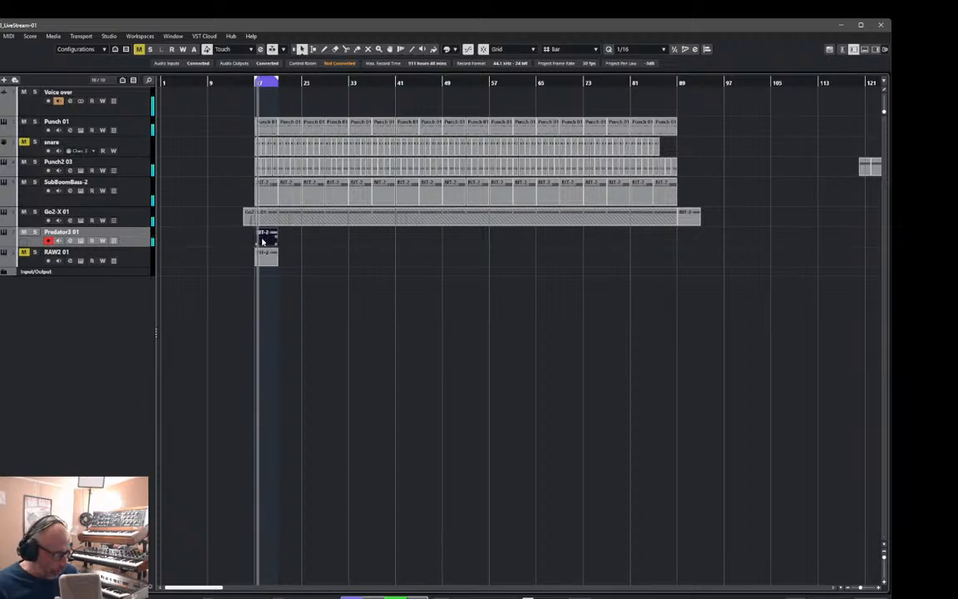
# - Extend the cycle range to bar 89 and duplicate the Predator3 01 clip repeatedly until the copies fill it
pyautogui.moveTo(265, 83); pyautogui.dragTo(678, 104)
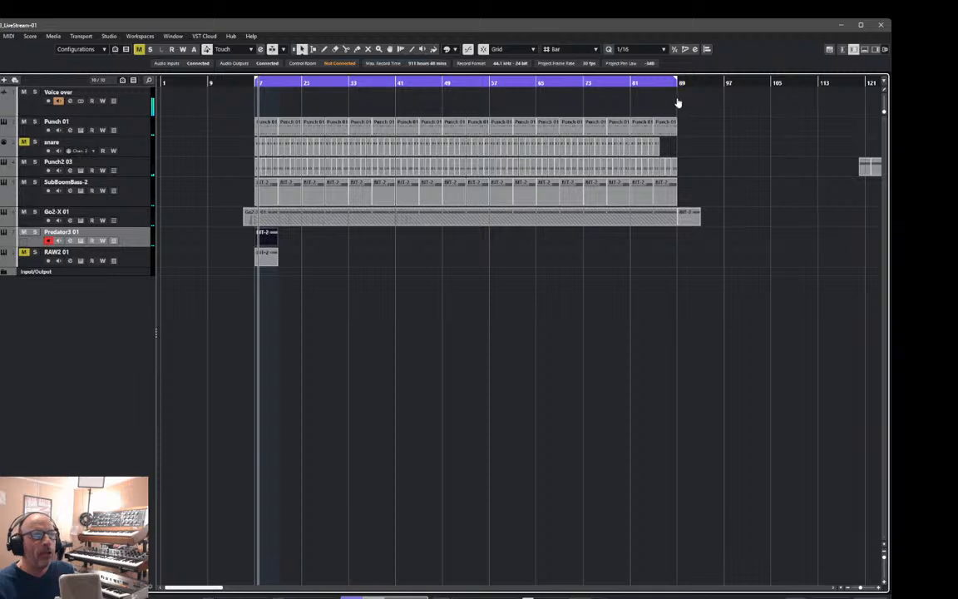
pyautogui.click(286, 247)
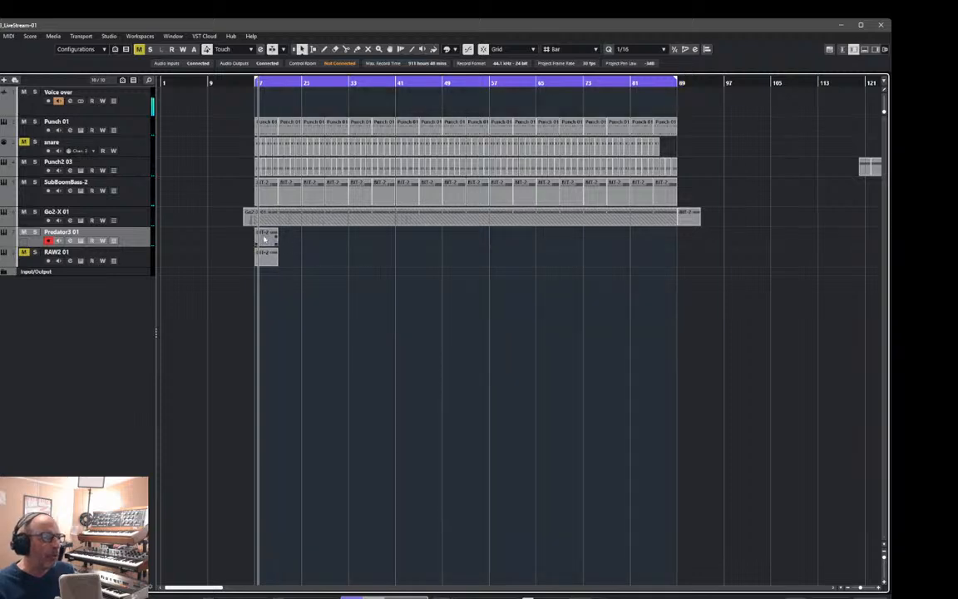
pyautogui.click(264, 239)
pyautogui.hotkey('ctrl', 'd')
pyautogui.hotkey('ctrl', 'd')
pyautogui.hotkey('ctrl', 'd')
pyautogui.hotkey('ctrl', 'd')
pyautogui.hotkey('ctrl', 'd')
pyautogui.hotkey('ctrl', 'd')
pyautogui.hotkey('ctrl', 'd')
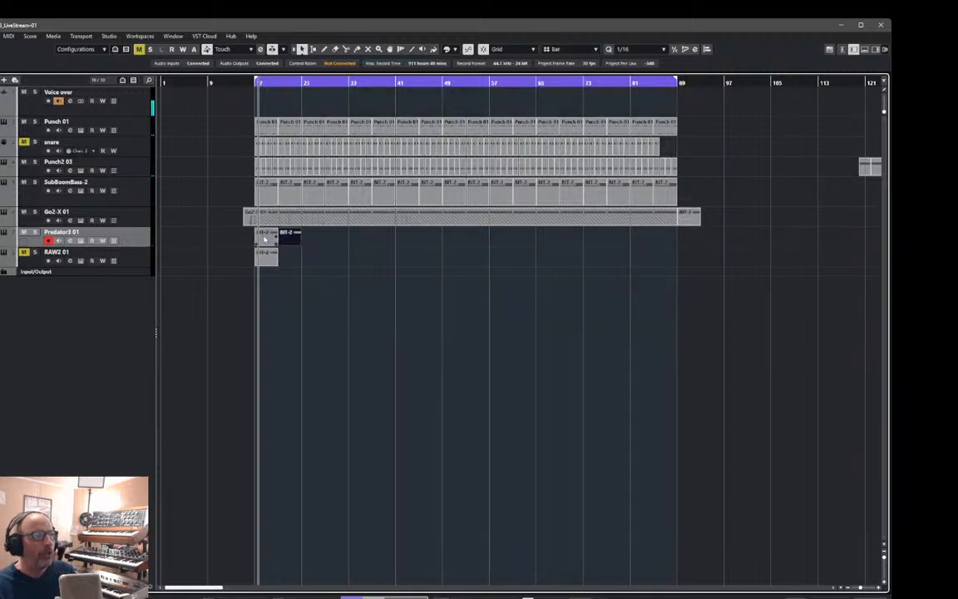
pyautogui.hotkey('ctrl', 'd')
pyautogui.hotkey('ctrl', 'd')
pyautogui.hotkey('ctrl', 'd')
pyautogui.hotkey('ctrl', 'd')
pyautogui.hotkey('ctrl', 'd')
pyautogui.hotkey('ctrl', 'd')
pyautogui.hotkey('ctrl', 'd')
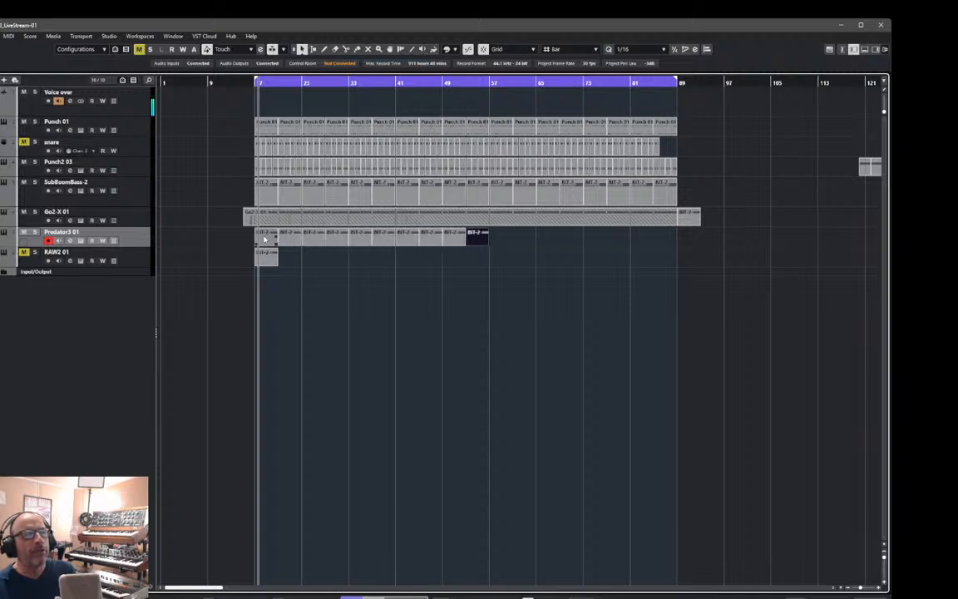
pyautogui.hotkey('ctrl', 'd')
pyautogui.hotkey('ctrl', 'd')
pyautogui.hotkey('ctrl', 'd')
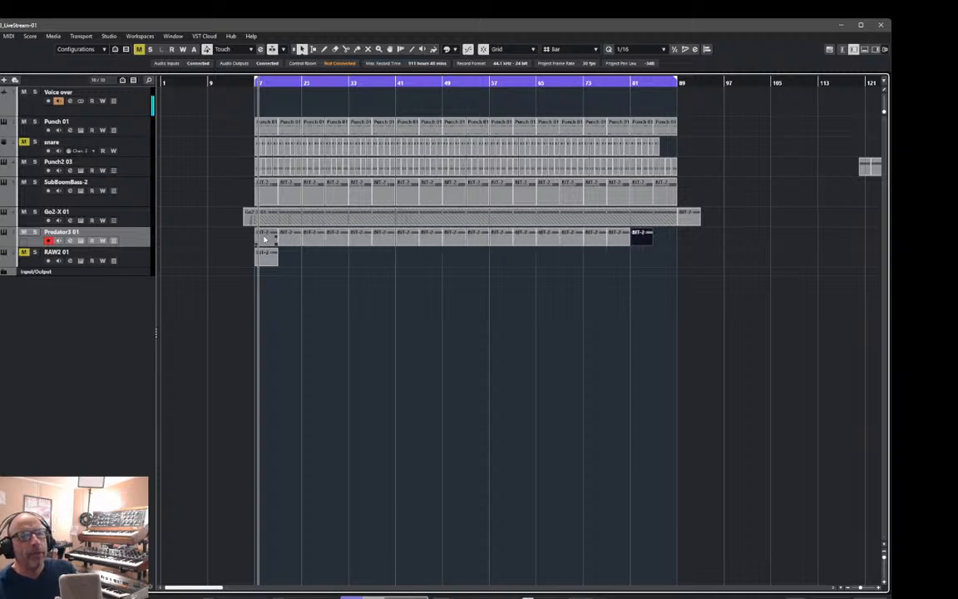
# - Mute the SubBoomBass-2, Go2-X 01 and Predator3 01 tracks and play the arrangement from bar 17
pyautogui.click(1, 35)
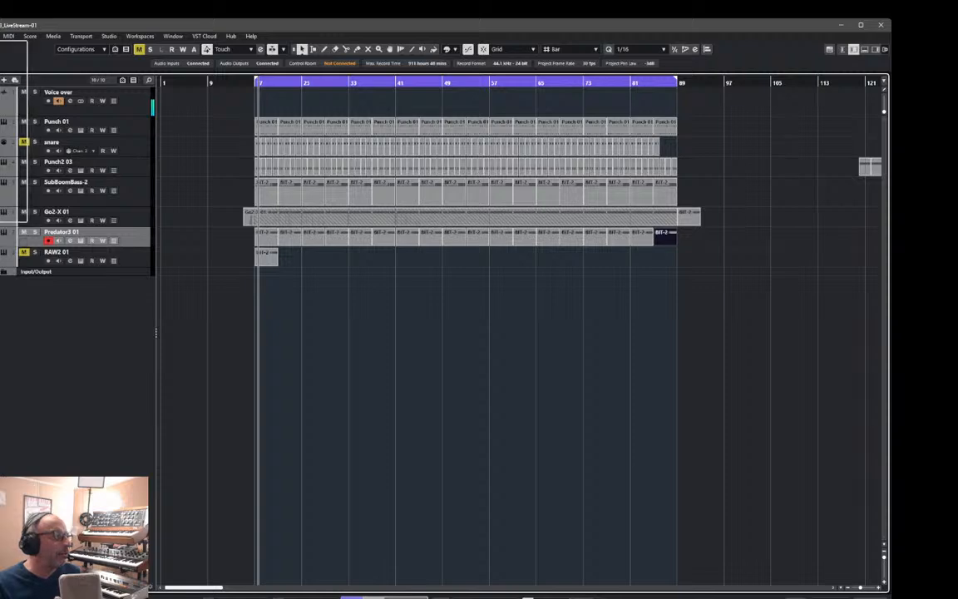
pyautogui.click(7, 98)
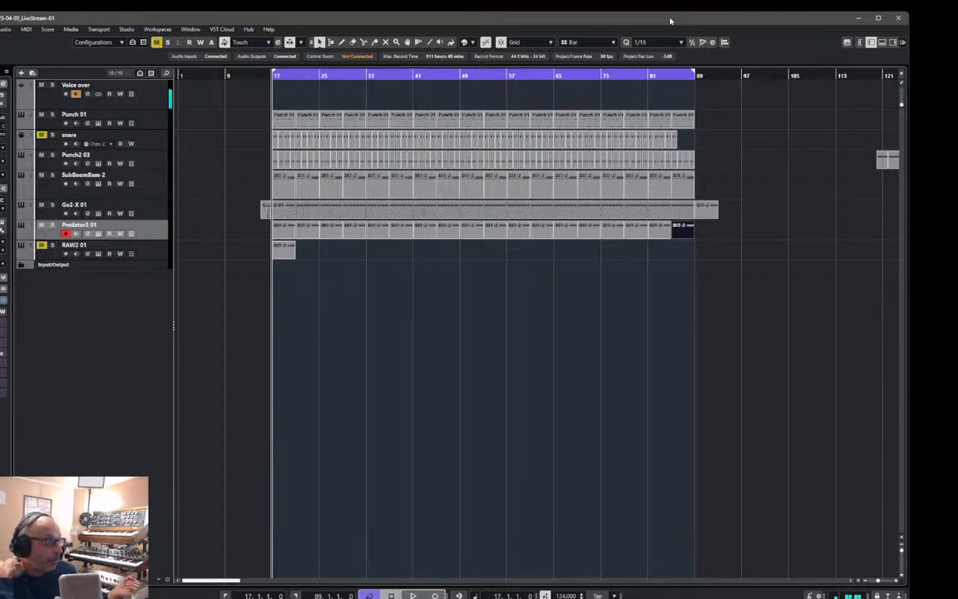
pyautogui.click(41, 204)
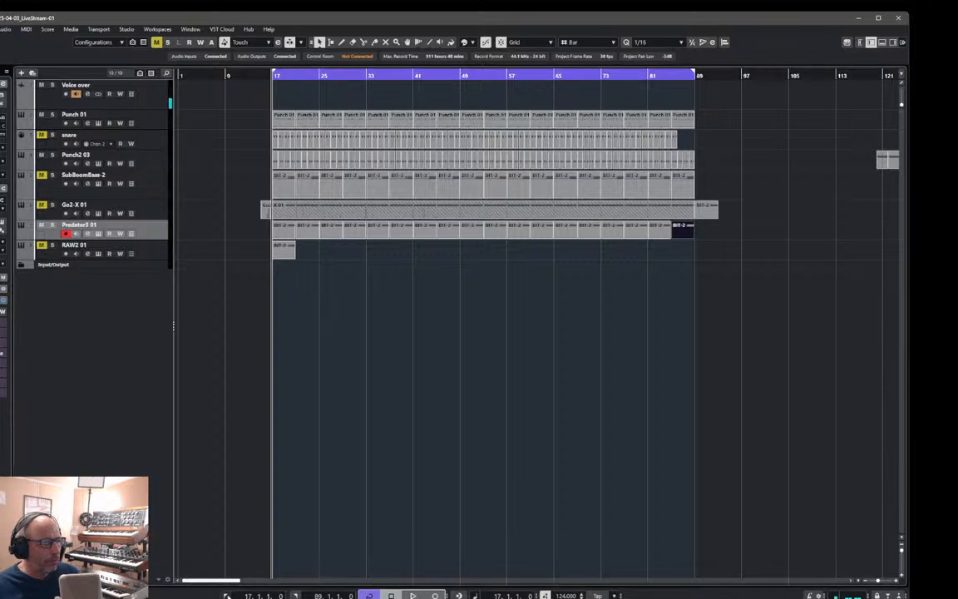
pyautogui.press('space')
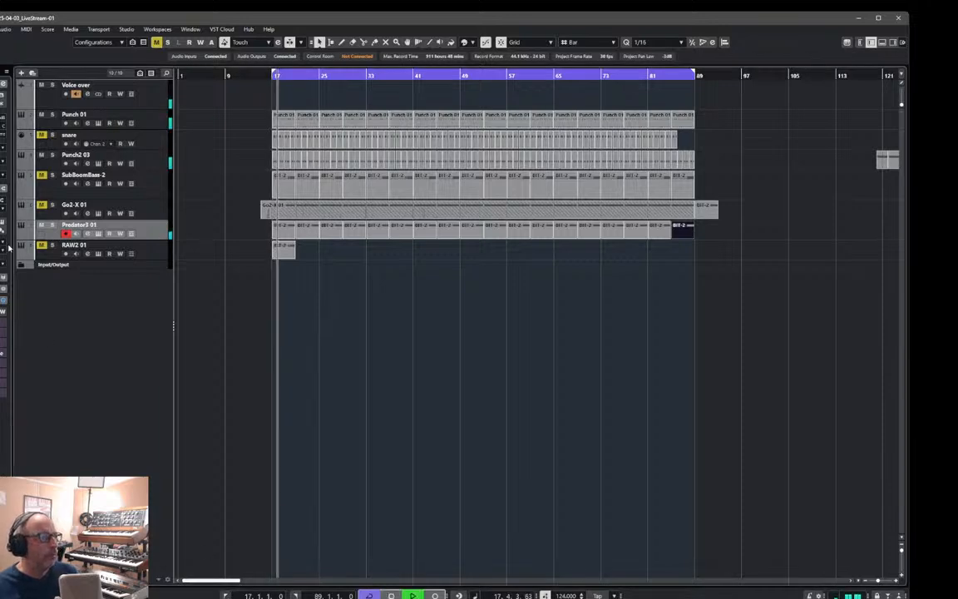
pyautogui.click(42, 225)
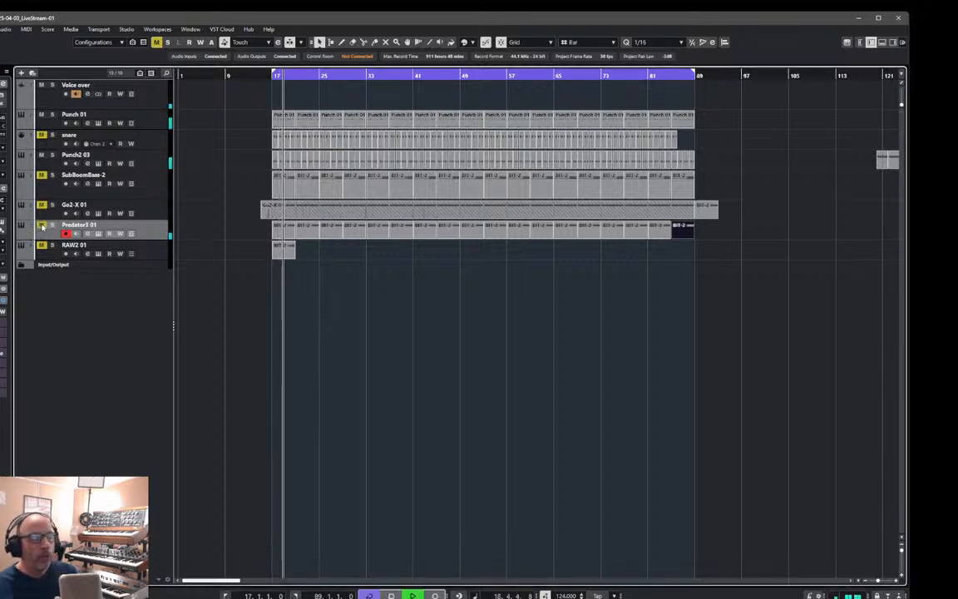
# - Open the Punch 01 track's instrument during playback to review its drum pads, and close it
pyautogui.click(131, 114)
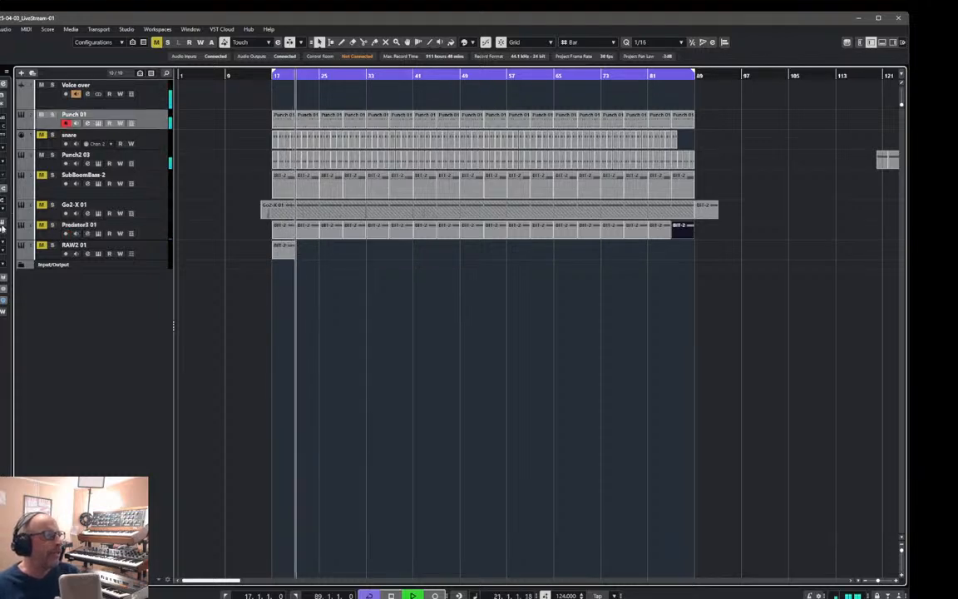
pyautogui.click(99, 122)
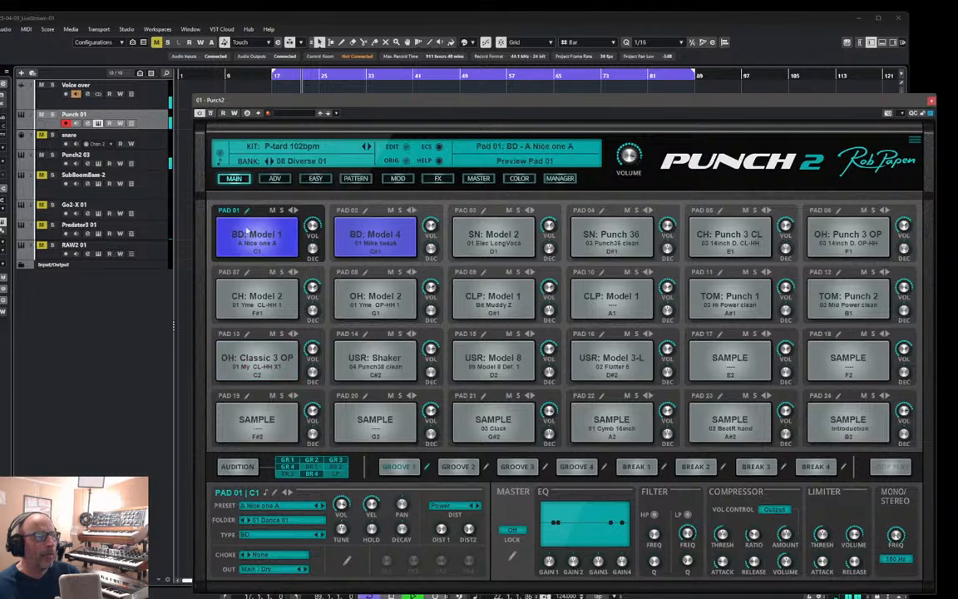
pyautogui.click(932, 103)
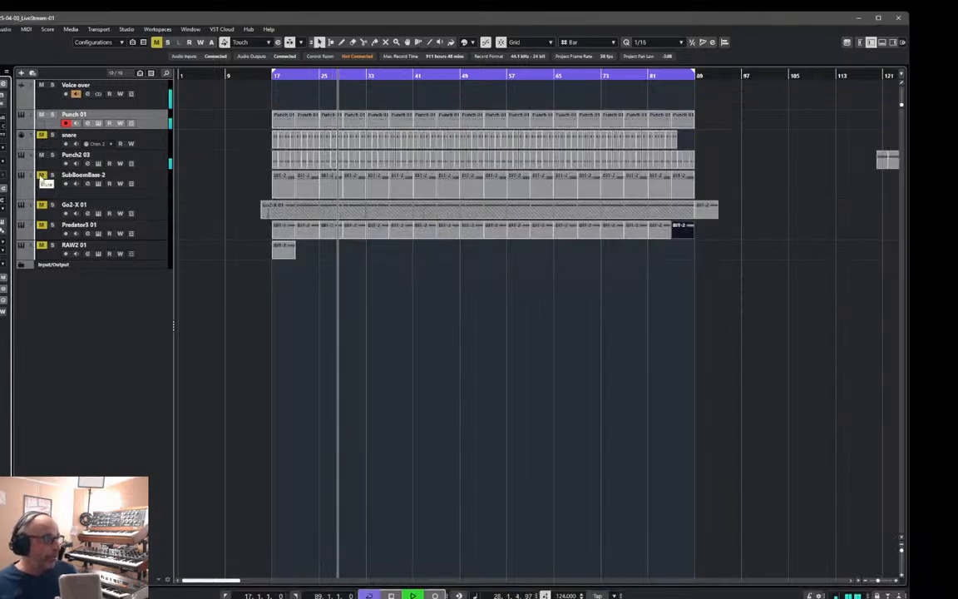
# - Bring the SubBoomBass-2 track into the playback by unmuting it, and review its instrument before closing it
pyautogui.click(152, 184)
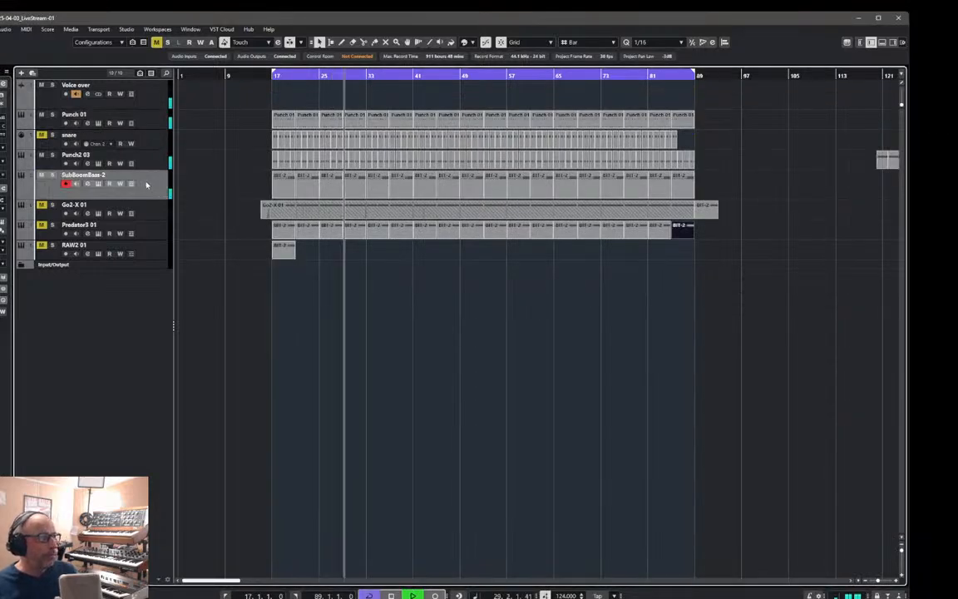
pyautogui.click(1, 225)
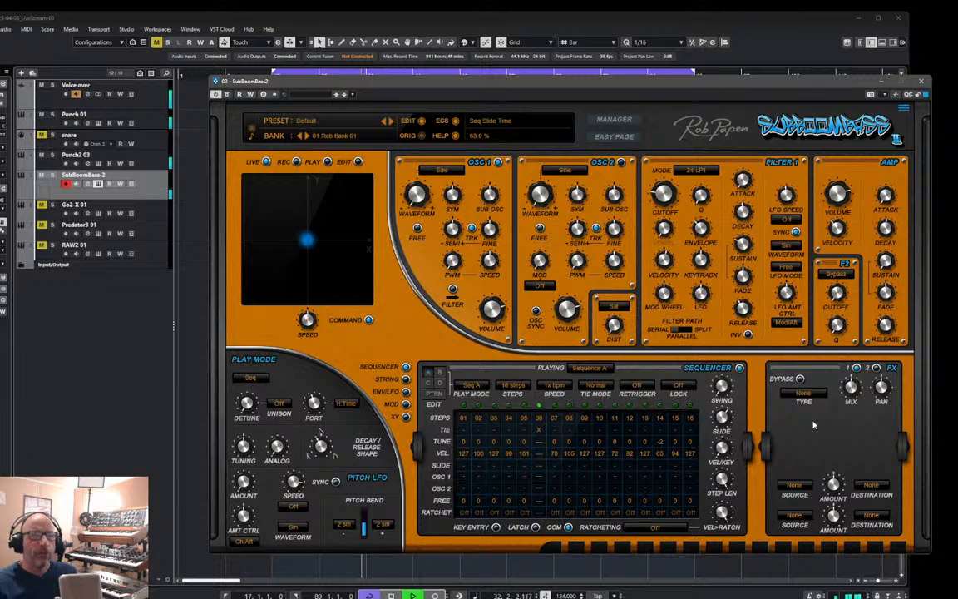
pyautogui.click(921, 82)
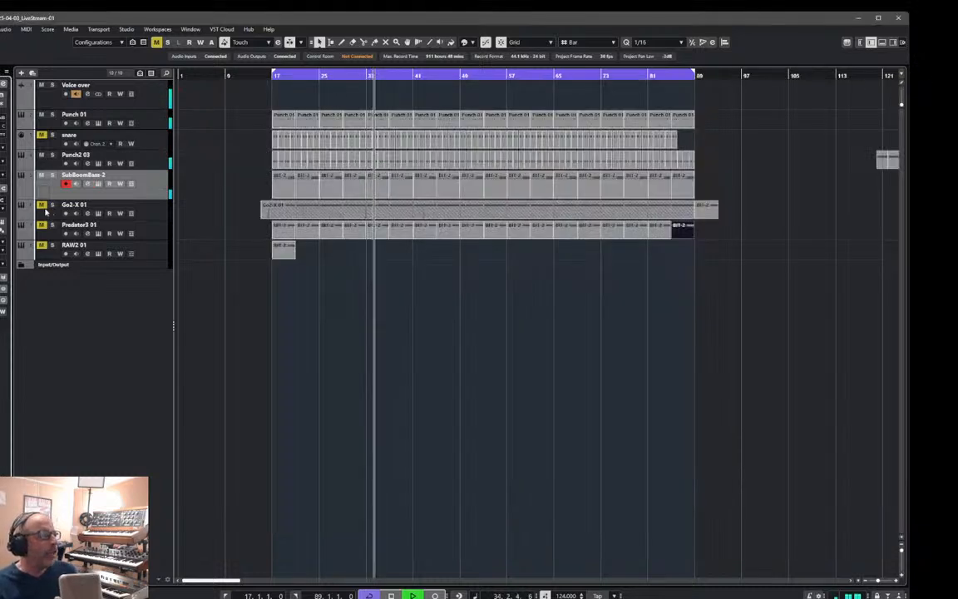
pyautogui.click(158, 215)
pyautogui.rightClick(160, 216)
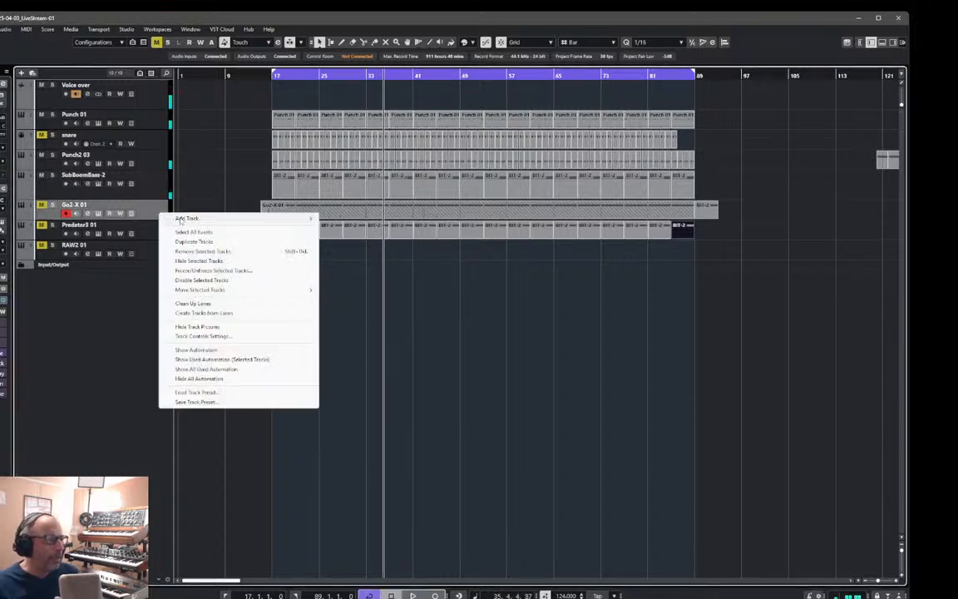
pyautogui.moveTo(180, 220)
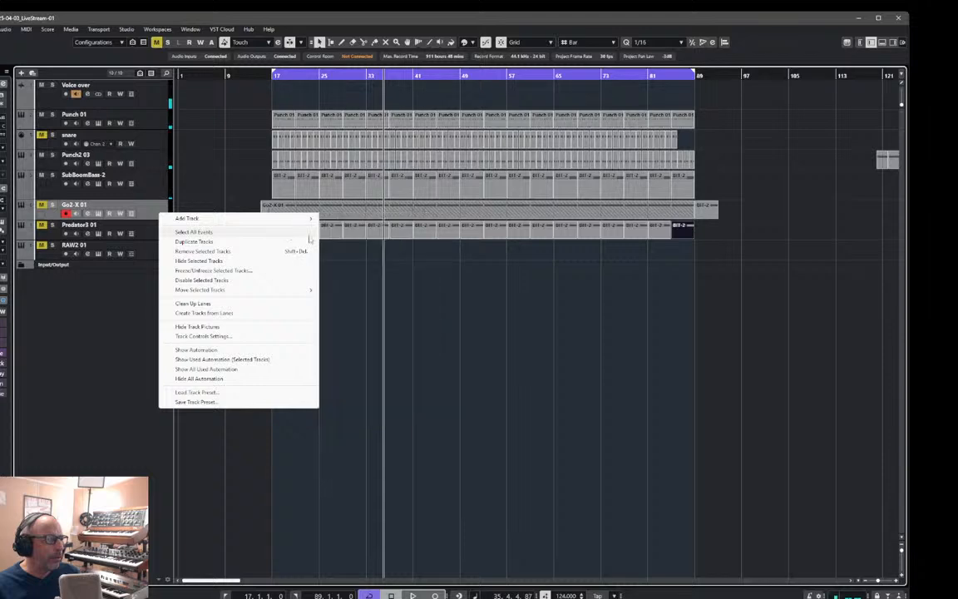
pyautogui.rightClick(152, 208)
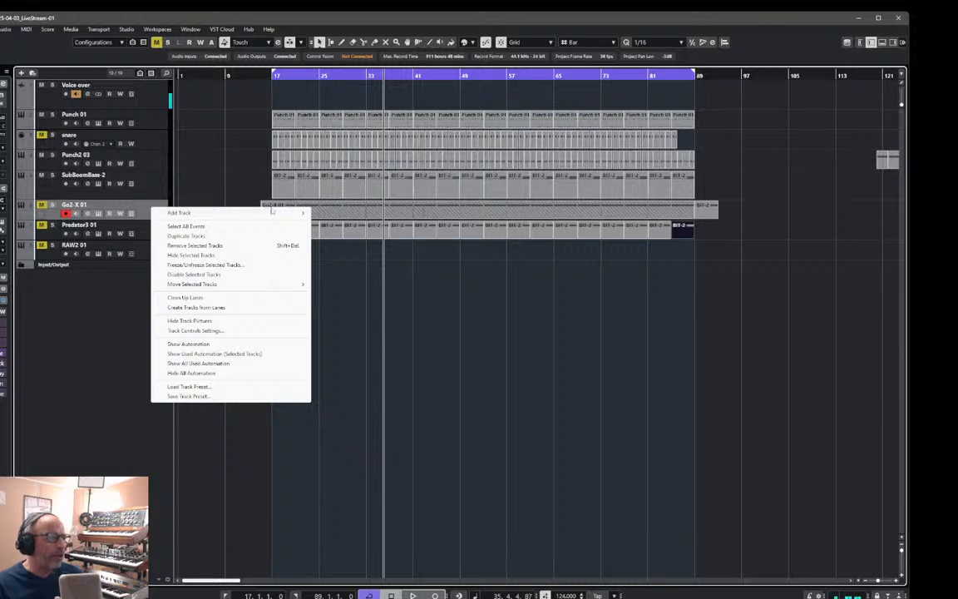
pyautogui.click(194, 245)
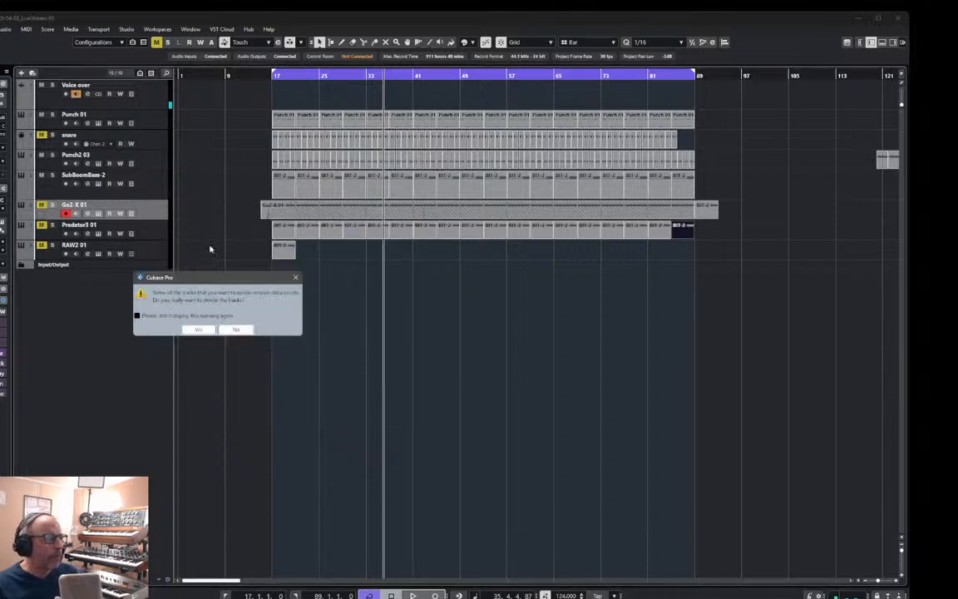
pyautogui.click(236, 329)
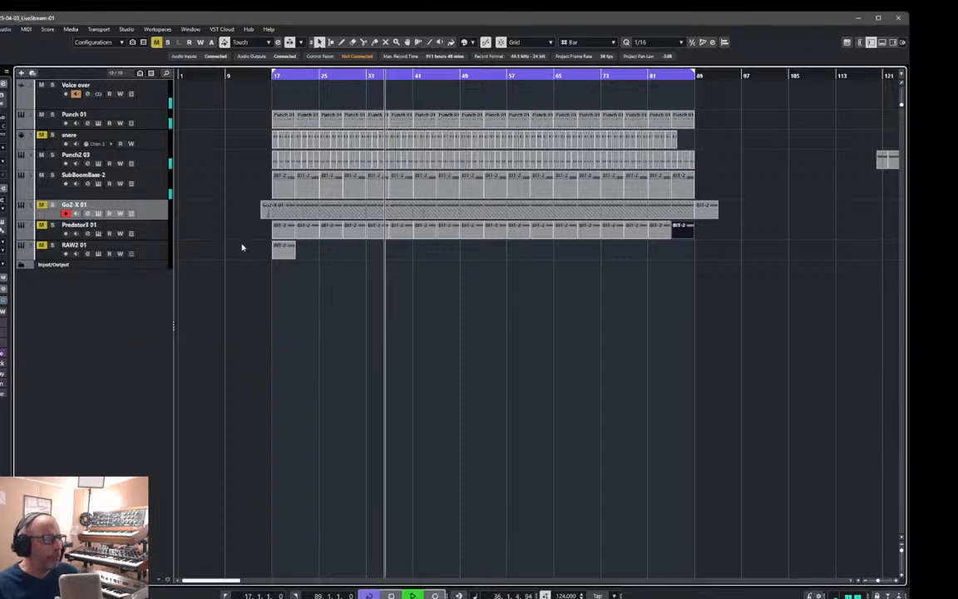
# - Unmute the Go2-X 01 track, play from bar 16 with its instrument open, and move the instrument window aside
pyautogui.click(279, 213)
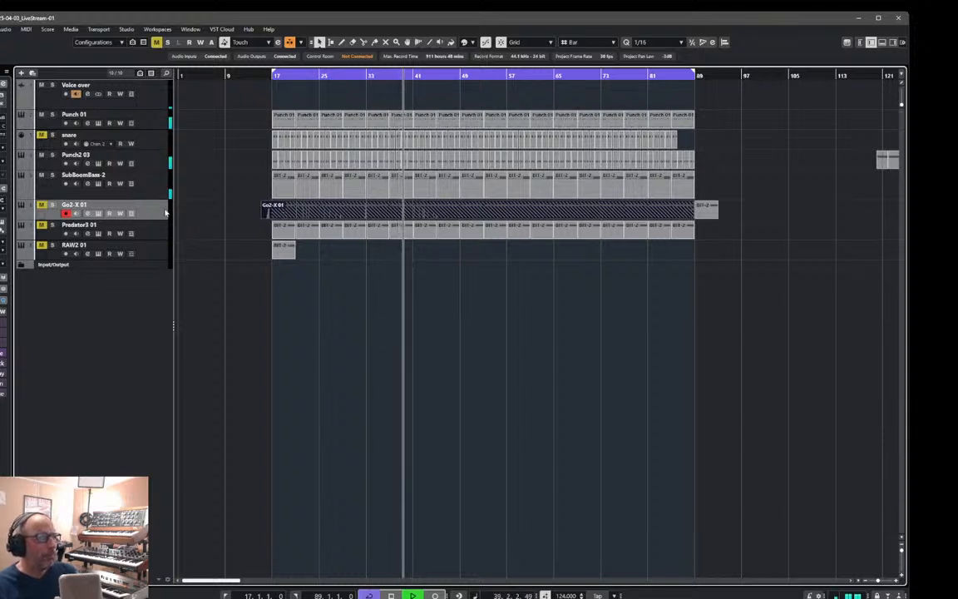
pyautogui.click(266, 76)
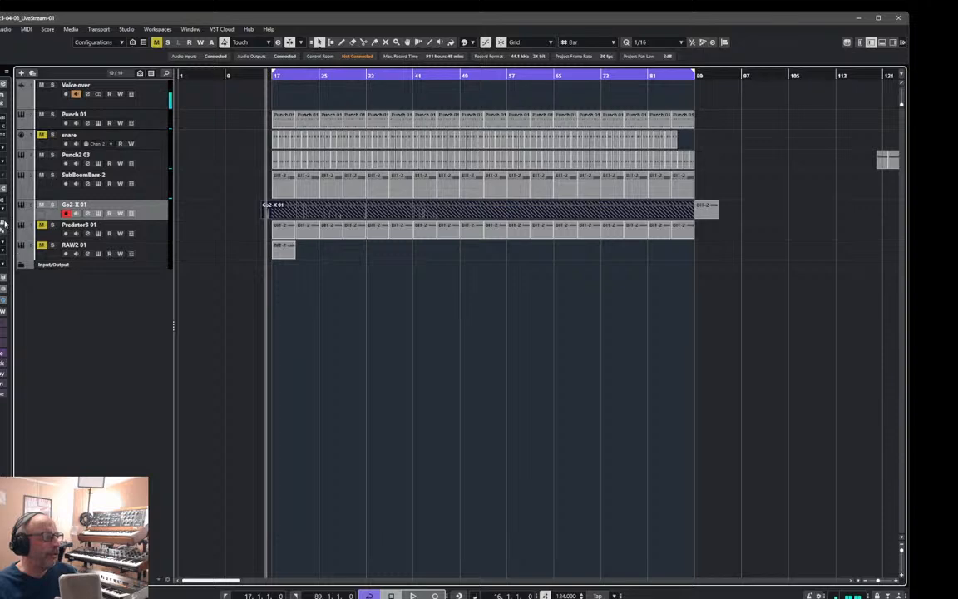
pyautogui.click(4, 222)
pyautogui.press('space')
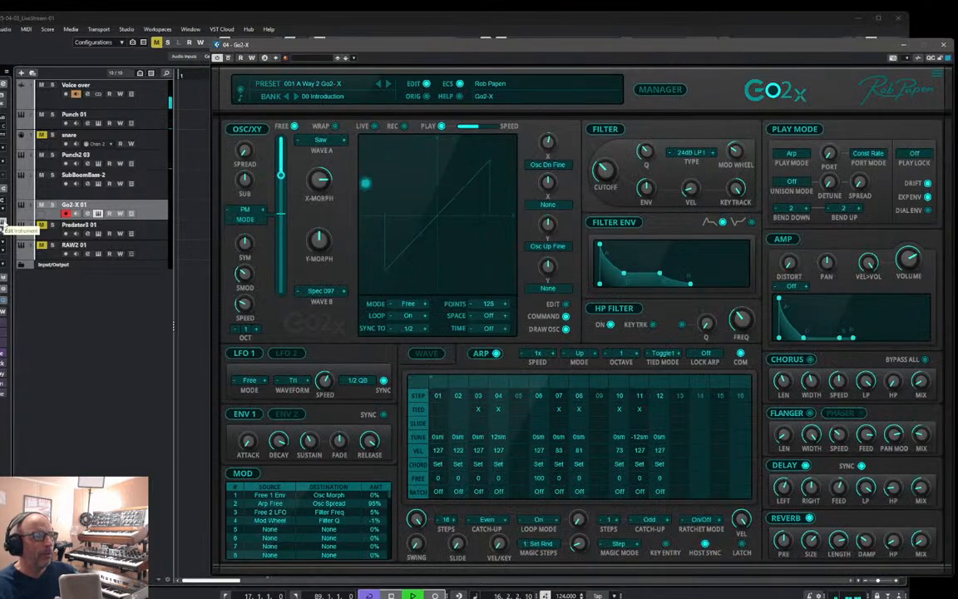
pyautogui.click(435, 18)
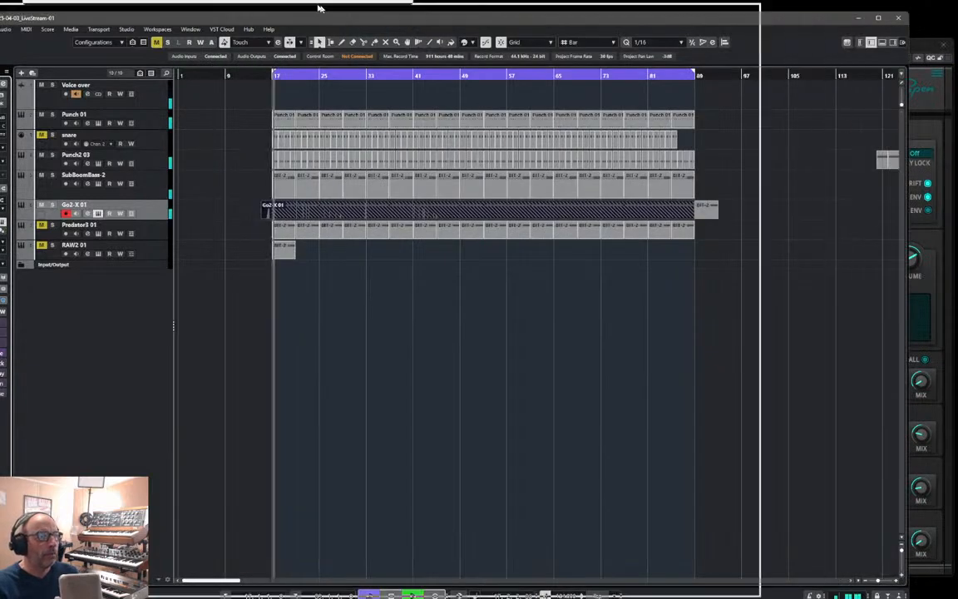
# - Rearrange the project and Go2-X windows during playback to review the Go2-X instrument's settings, and close the instrument
pyautogui.moveTo(320, 8); pyautogui.dragTo(225, 5)
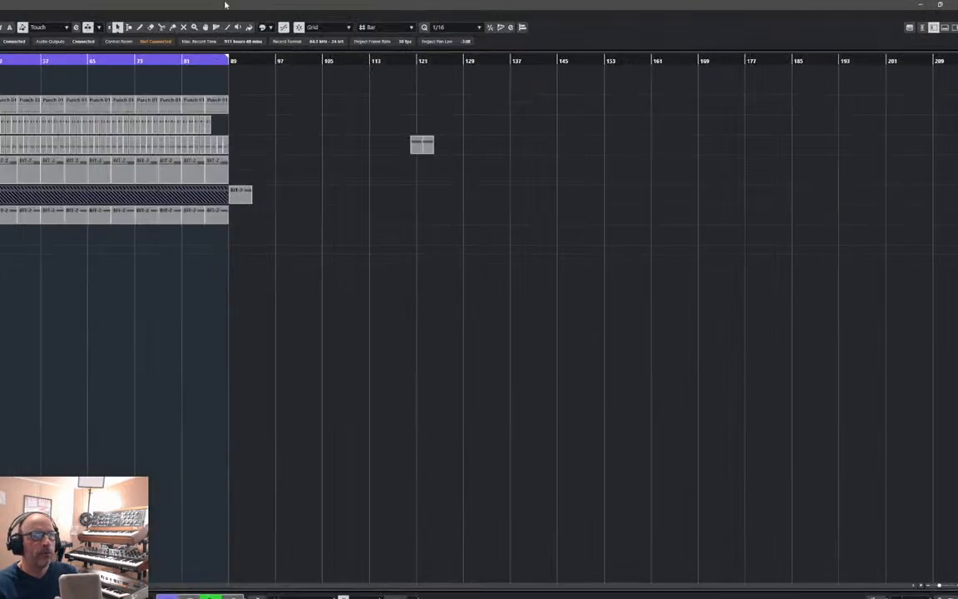
pyautogui.click(940, 5)
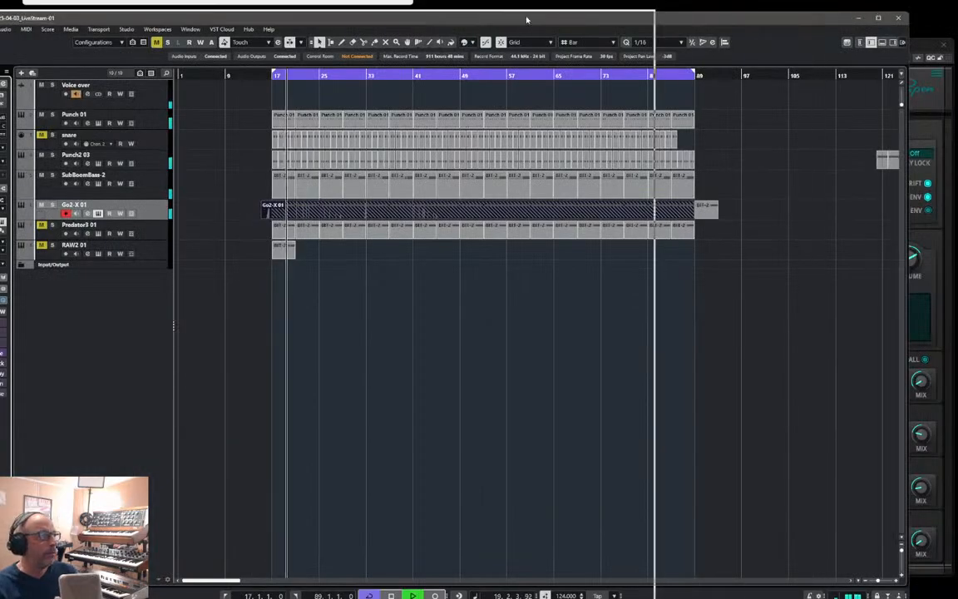
pyautogui.moveTo(526, 19); pyautogui.dragTo(342, 15)
pyautogui.click(801, 44)
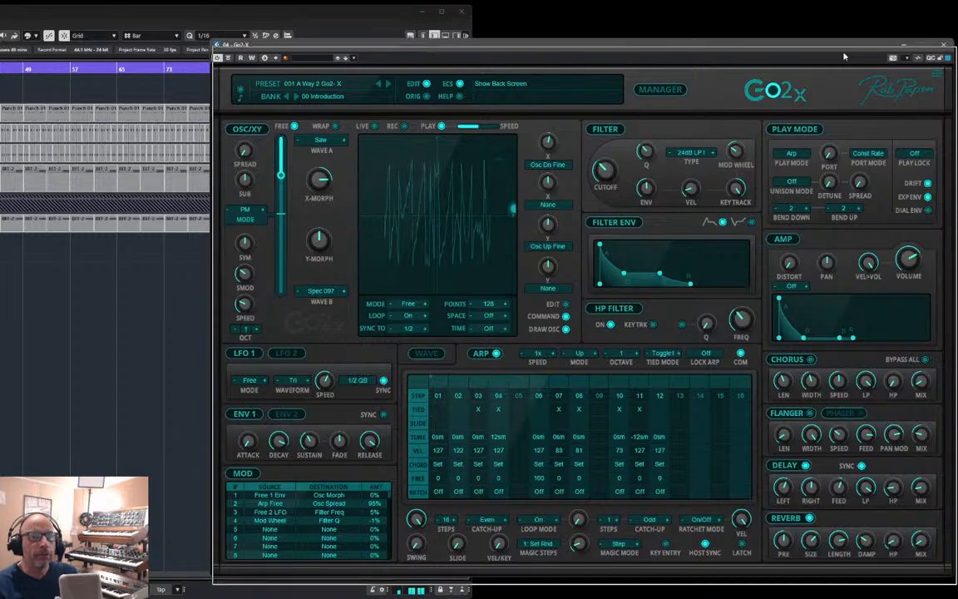
pyautogui.moveTo(842, 48); pyautogui.dragTo(843, 61)
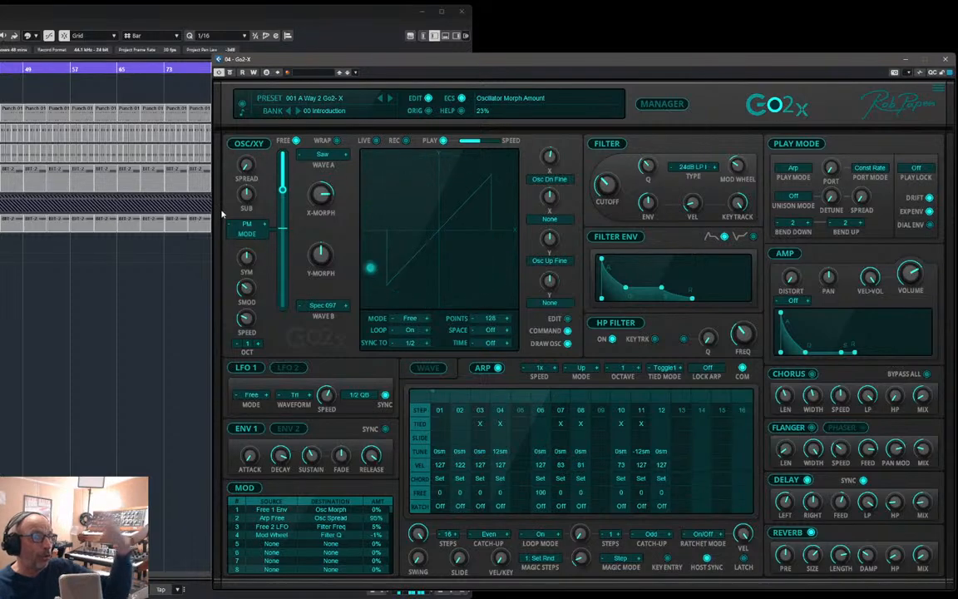
pyautogui.click(945, 60)
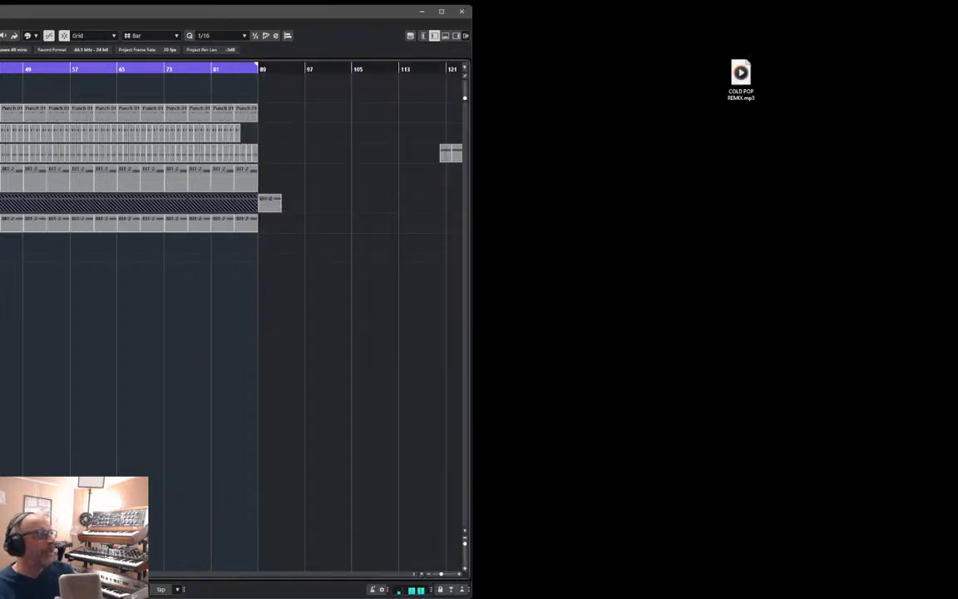
# - Bring the project window back into view, restart from about bar 14, unmute the Predator3 01 track, and stop playback
pyautogui.moveTo(0, 12); pyautogui.dragTo(352, 19)
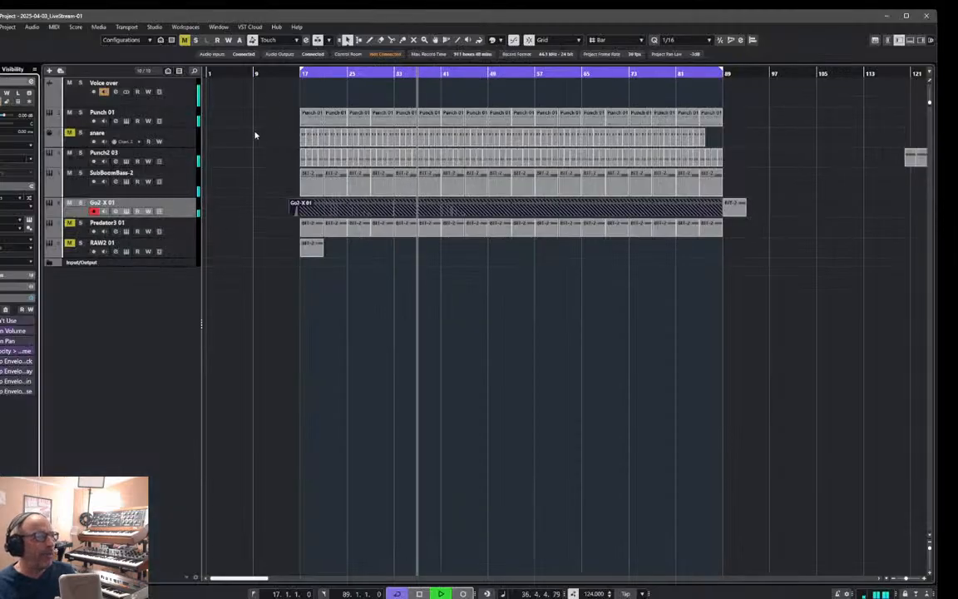
pyautogui.click(284, 73)
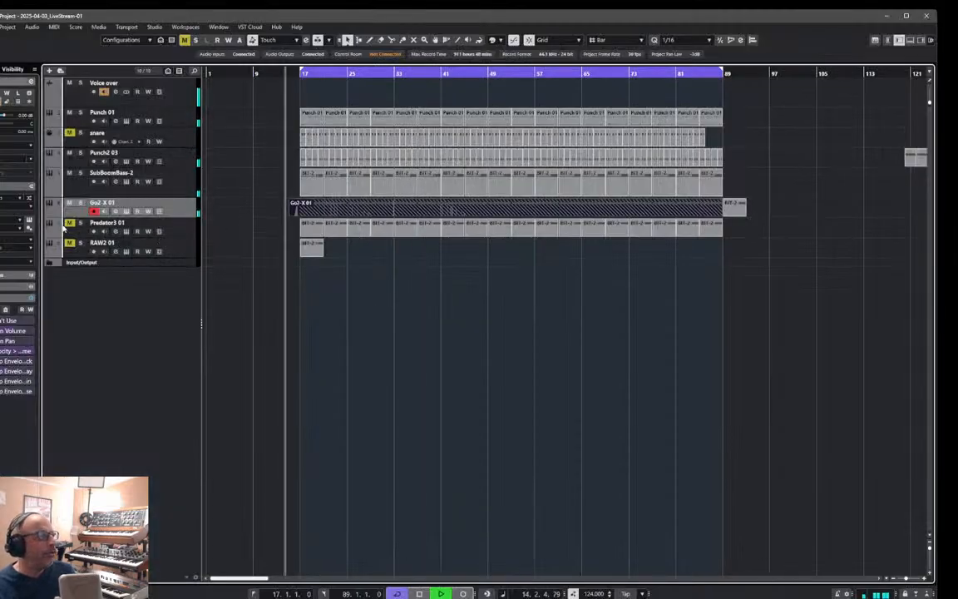
pyautogui.click(69, 225)
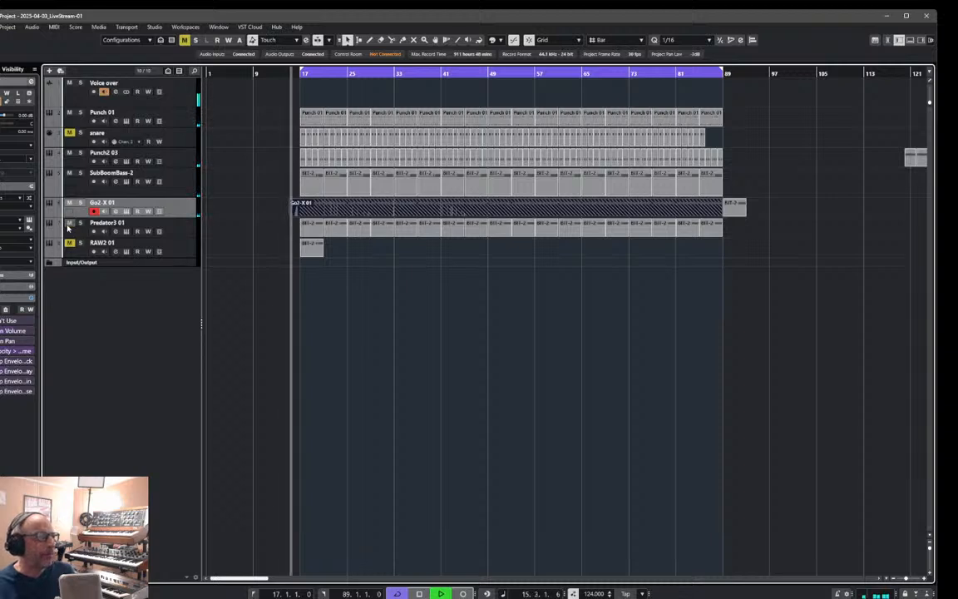
pyautogui.press('space')
# - Add a MIDI track routed to Go2-X on channel 1 and move the long Go2-X 01 part onto it
pyautogui.rightClick(170, 211)
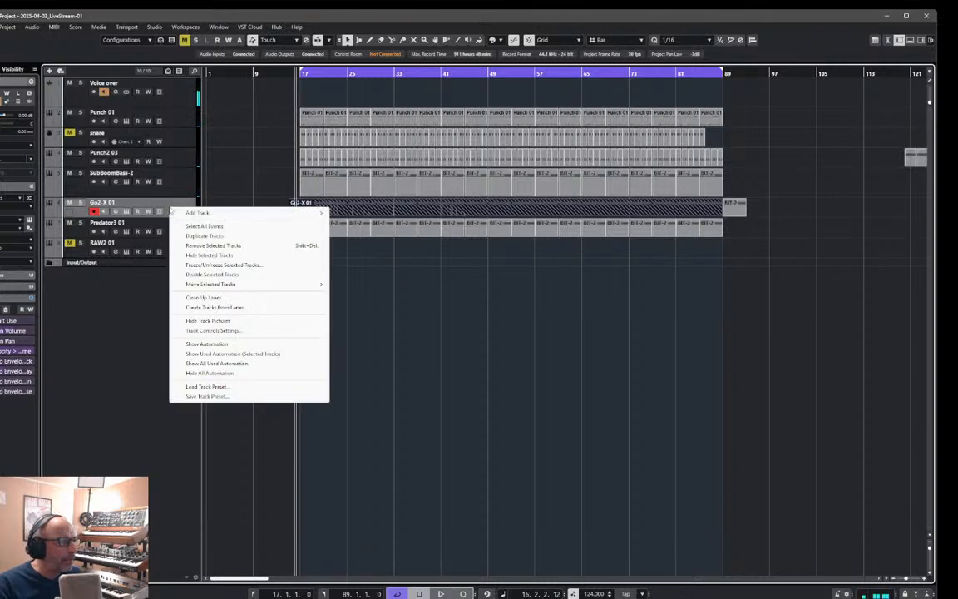
pyautogui.moveTo(195, 216)
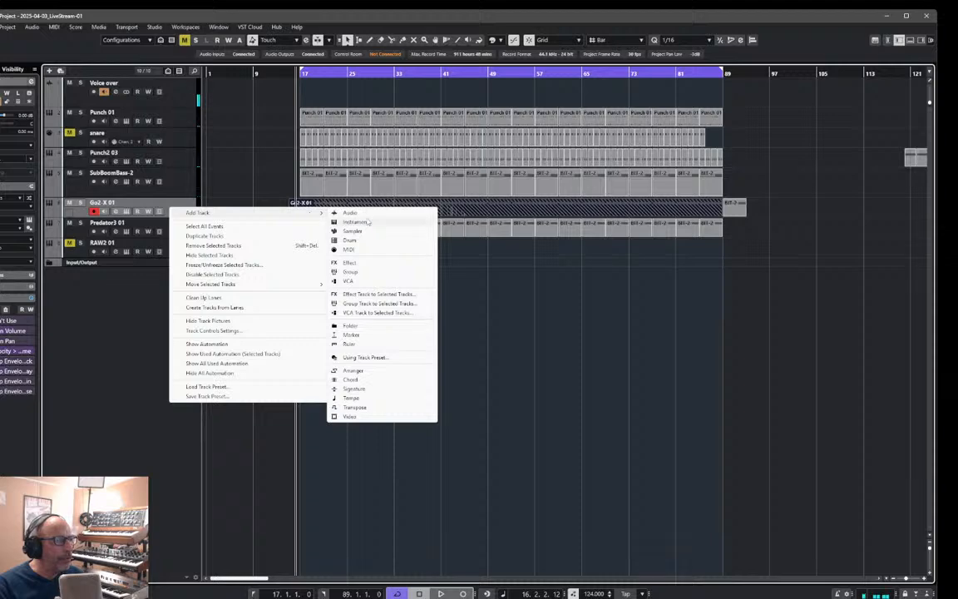
pyautogui.click(349, 249)
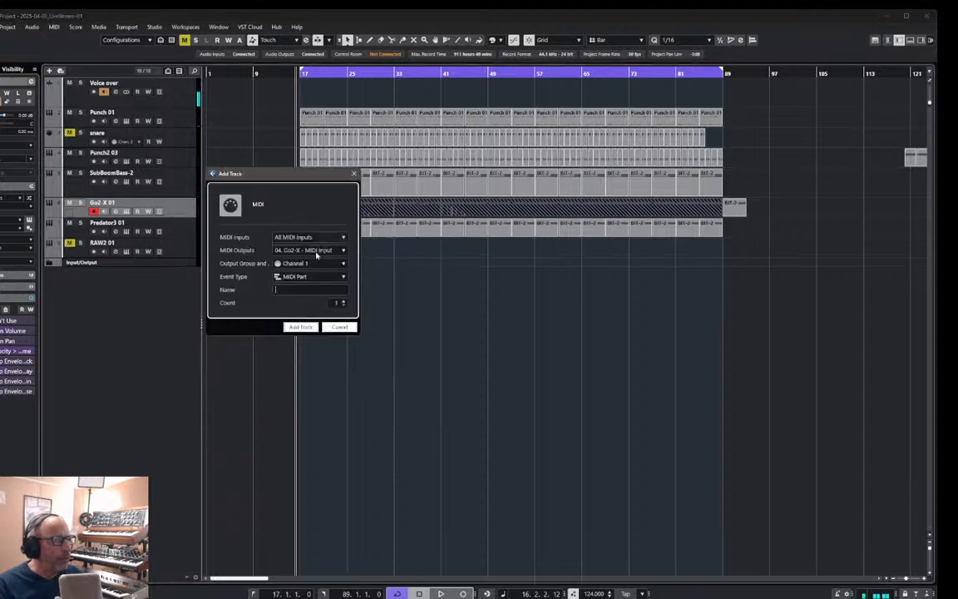
pyautogui.click(302, 327)
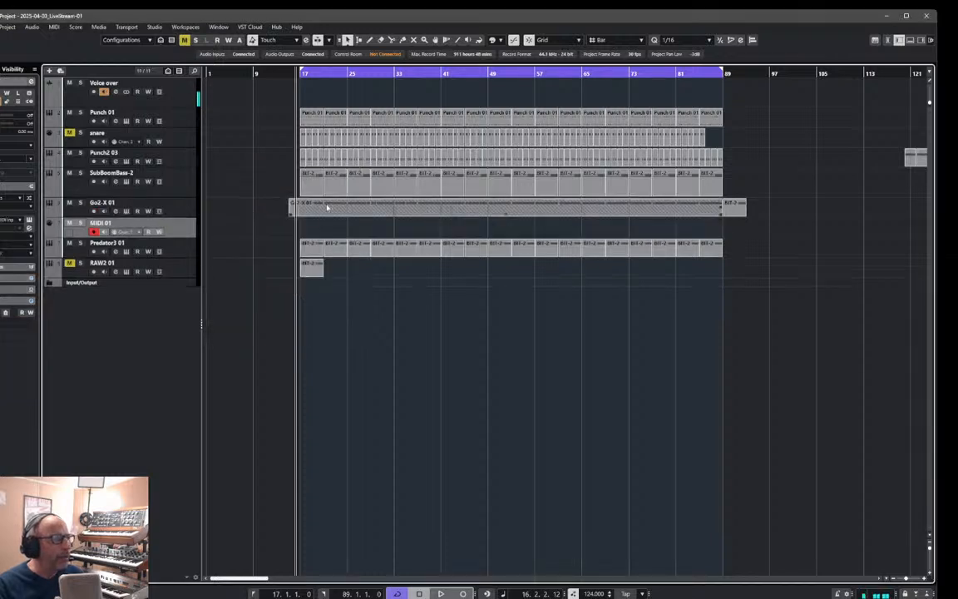
pyautogui.click(324, 207)
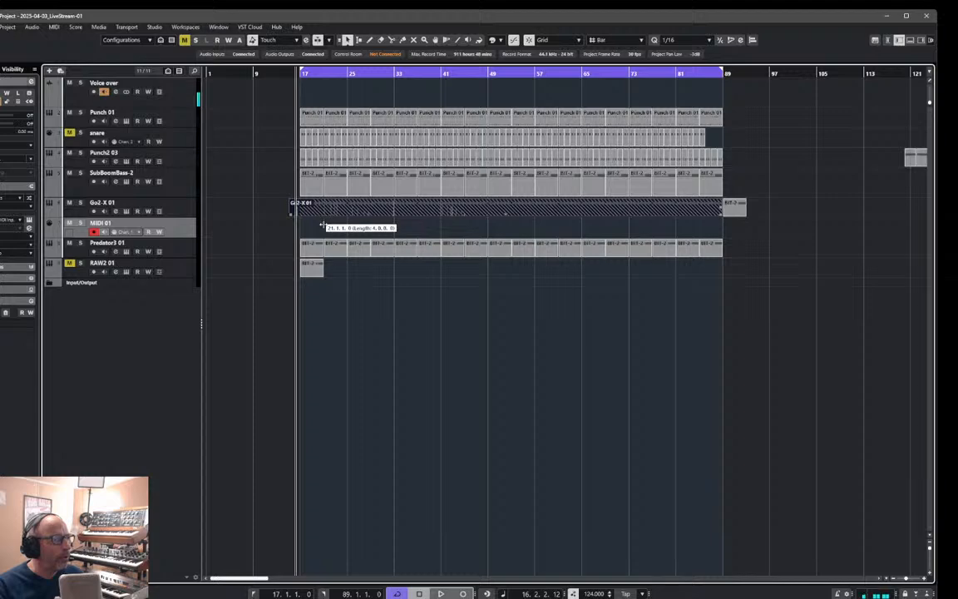
pyautogui.moveTo(312, 213); pyautogui.dragTo(313, 228)
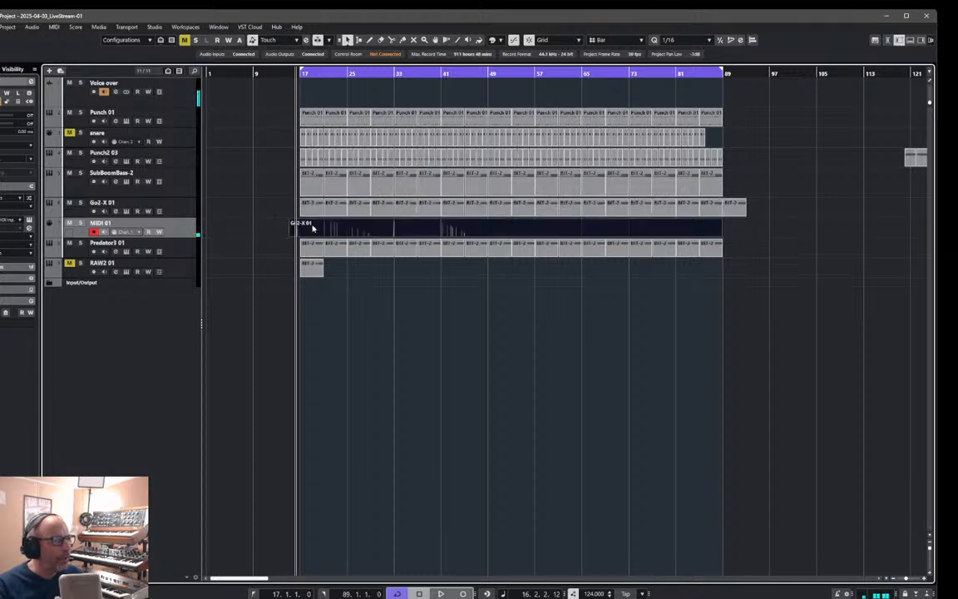
# - Play the arrangement with the moved Go2-X part, mute the Predator3 01 track, and stop playback
pyautogui.press('space')
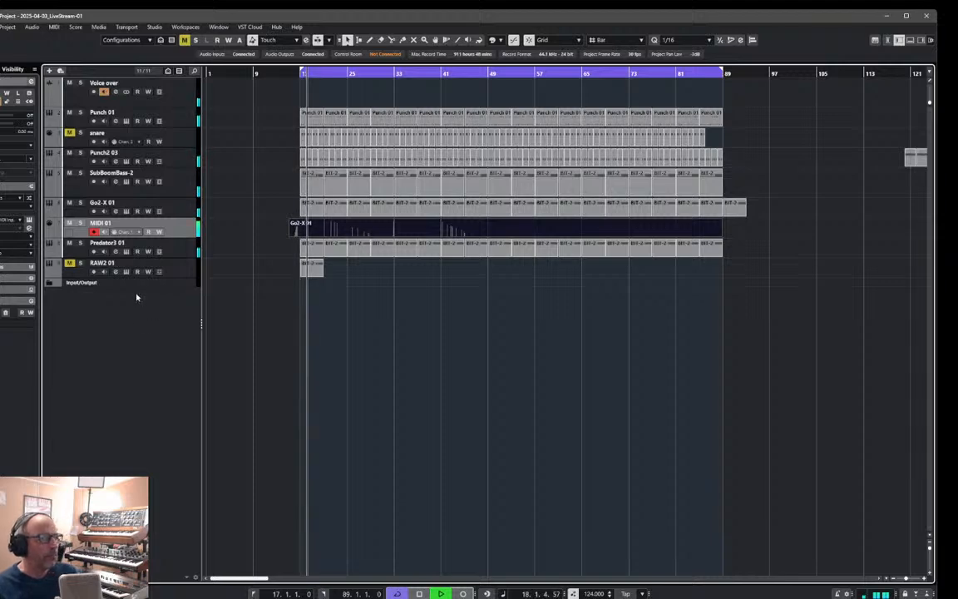
pyautogui.click(71, 243)
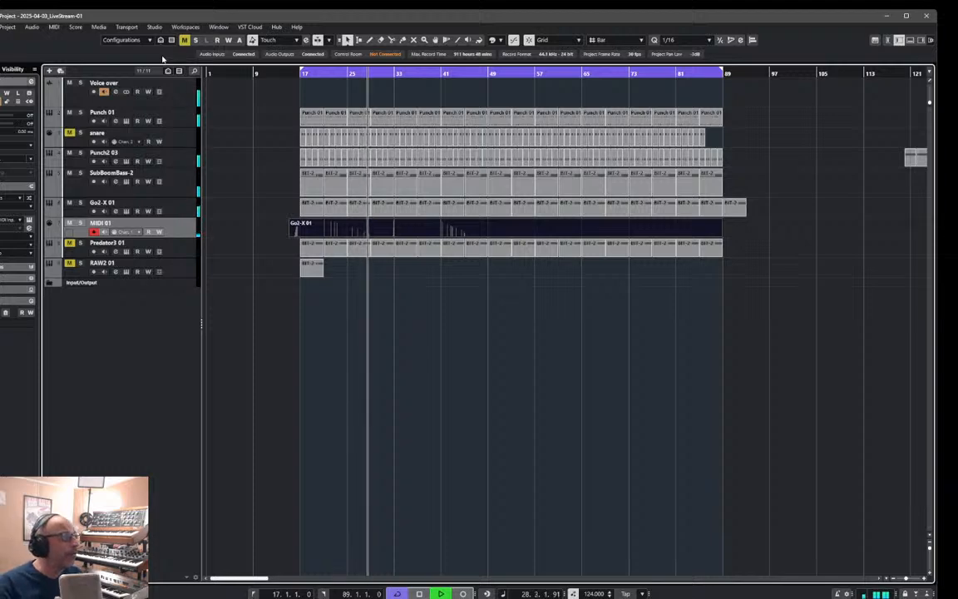
pyautogui.rightClick(161, 55)
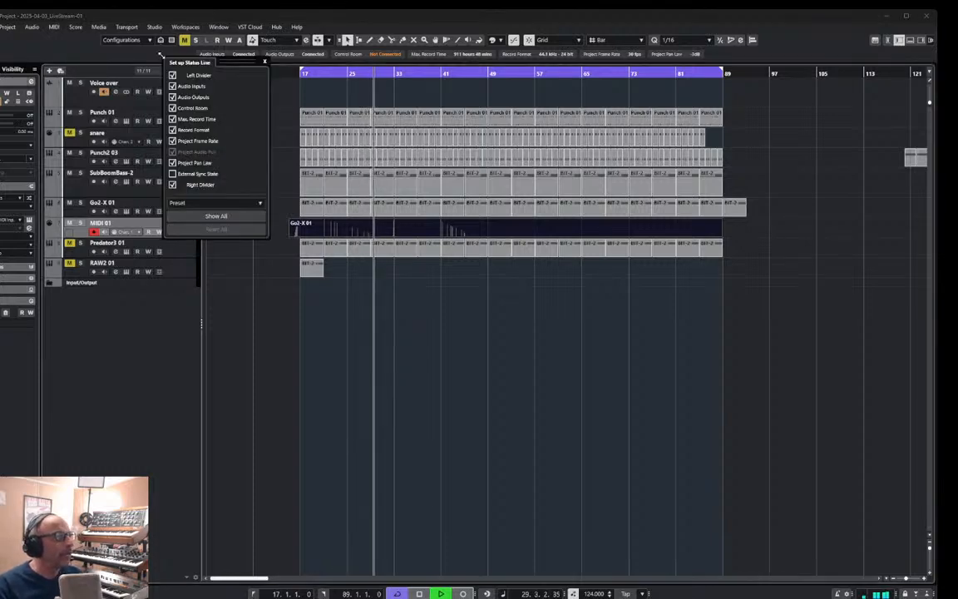
pyautogui.click(276, 385)
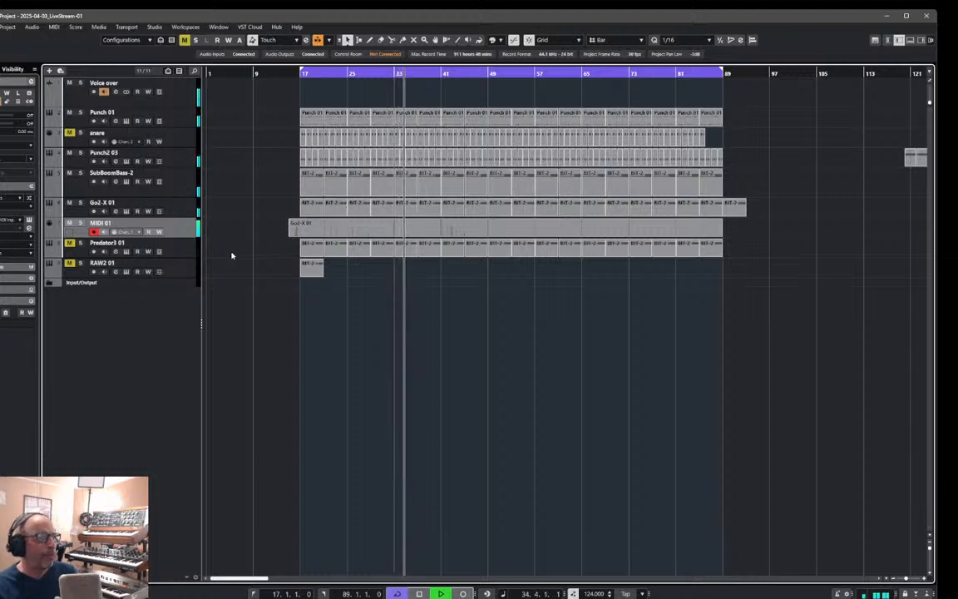
pyautogui.press('space')
# - Add a MIDI track routed to Predator3 on channel 1 below the Predator3 01 track
pyautogui.rightClick(184, 252)
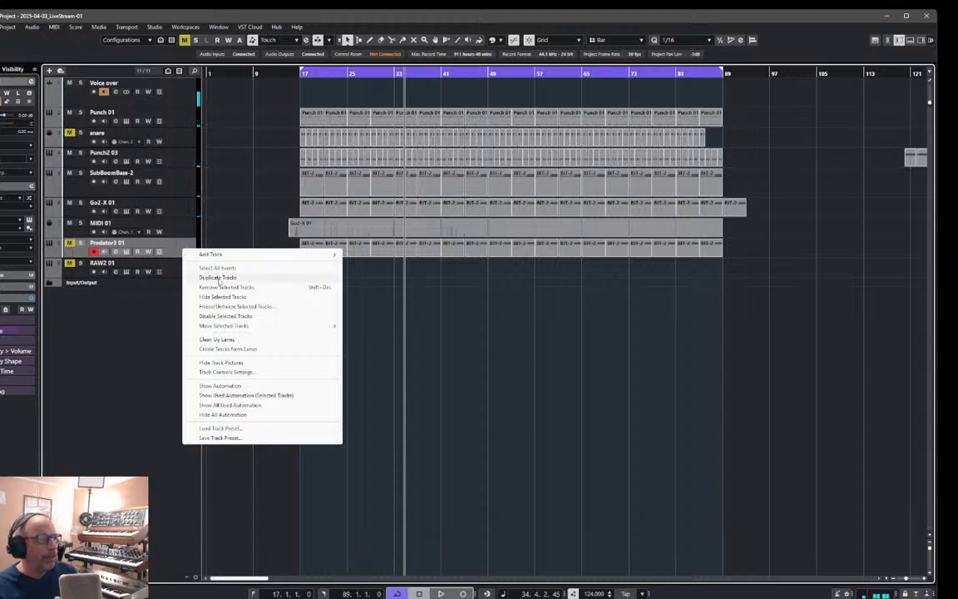
pyautogui.moveTo(280, 259)
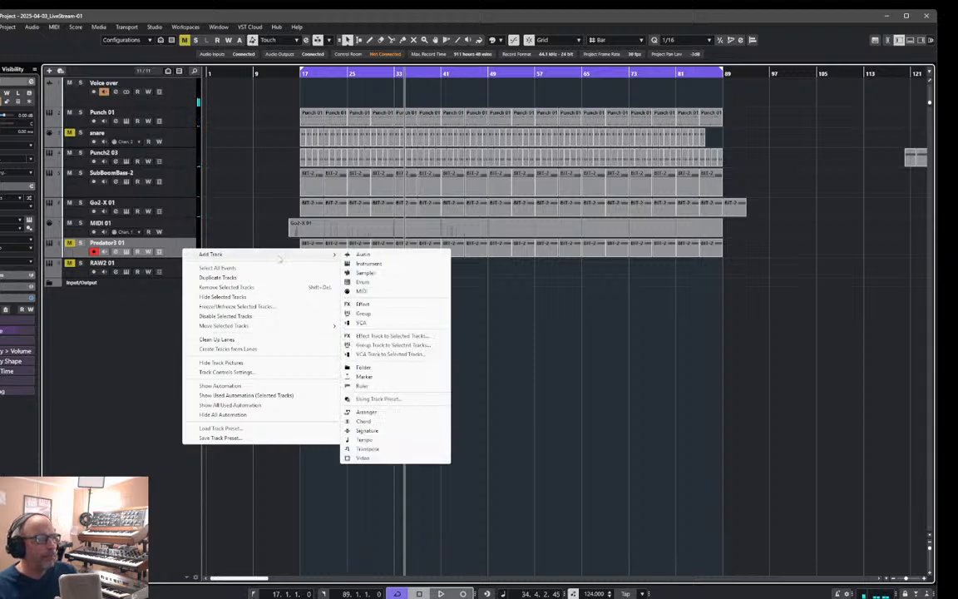
pyautogui.click(361, 292)
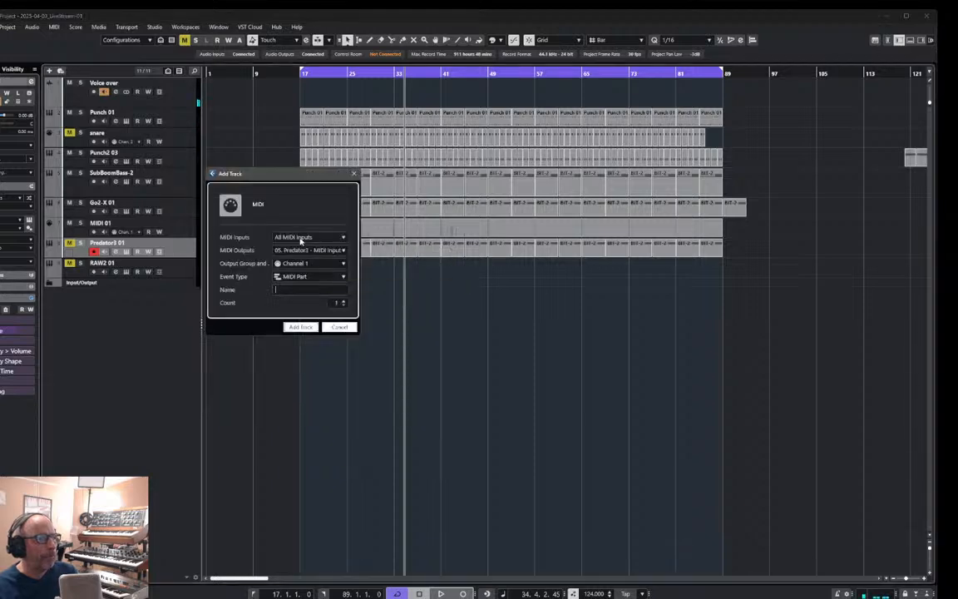
pyautogui.click(301, 327)
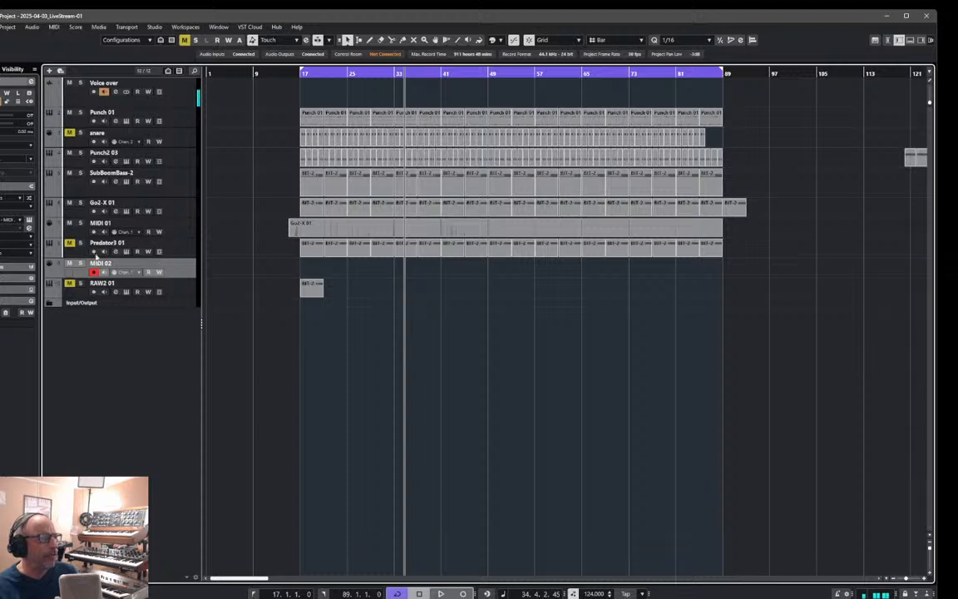
# - Try recording a take on the MIDI 02 track from bar 16, and delete the recorded part
pyautogui.click(293, 73)
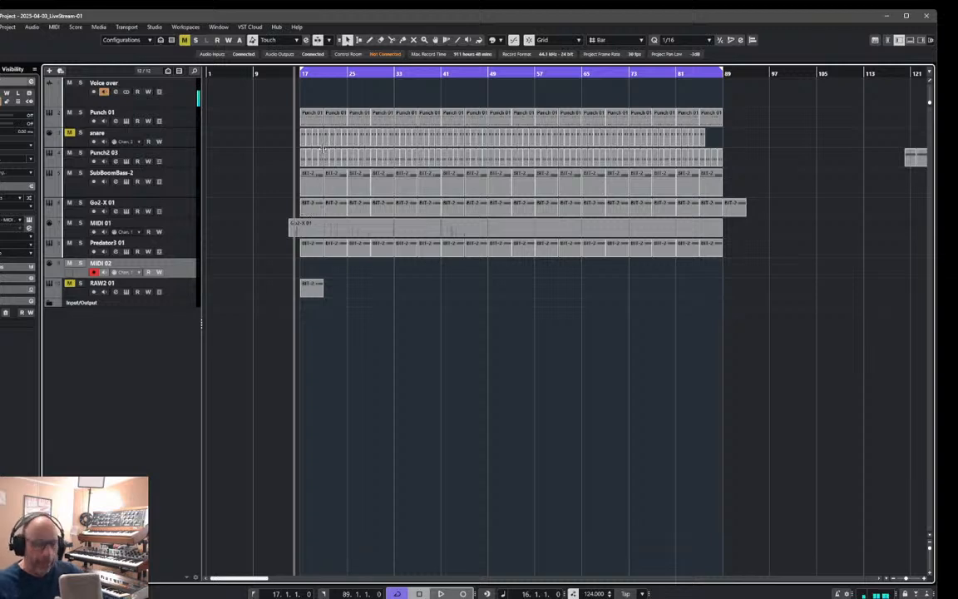
pyautogui.press('KP_Multiply')
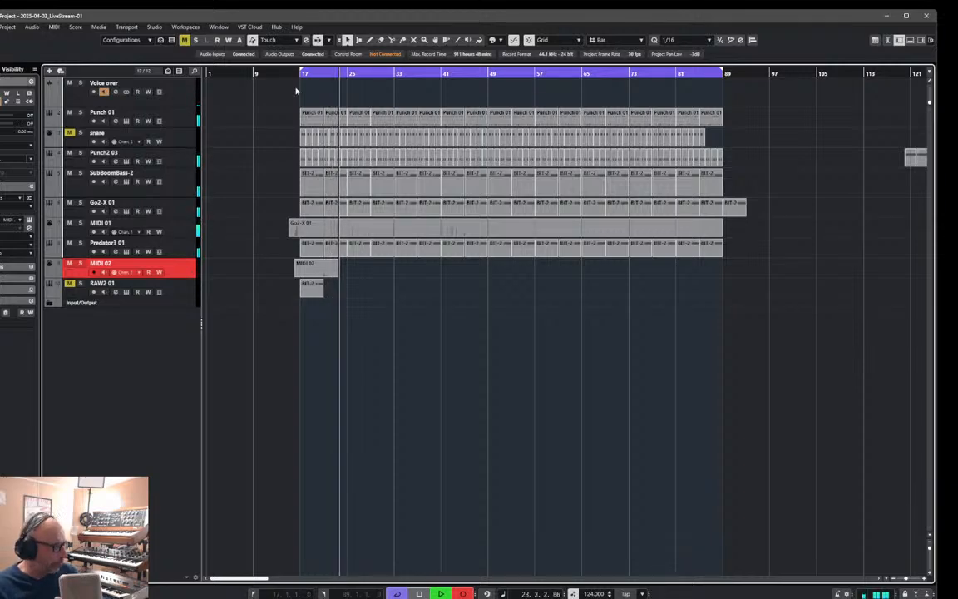
pyautogui.press('space')
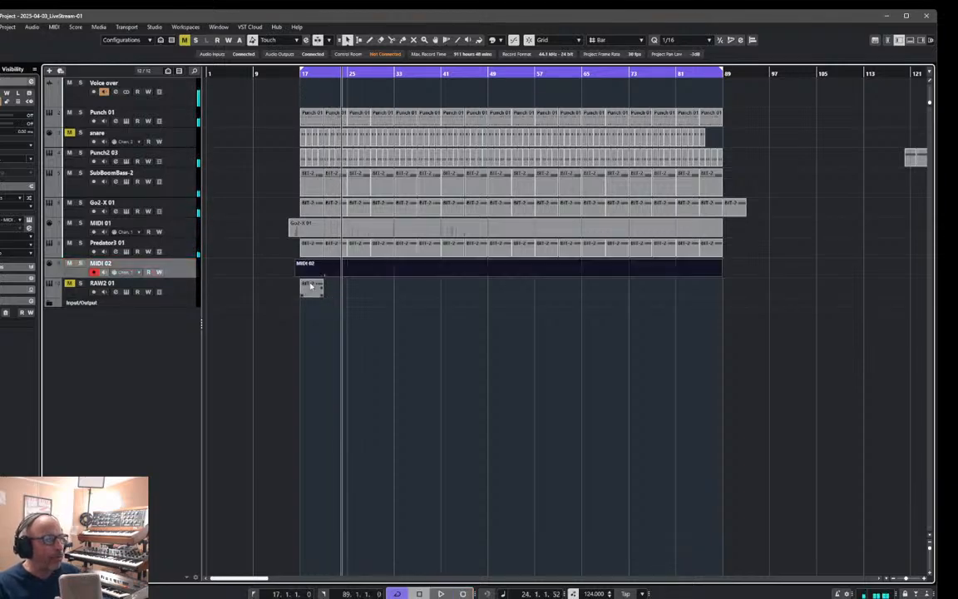
pyautogui.press('Delete')
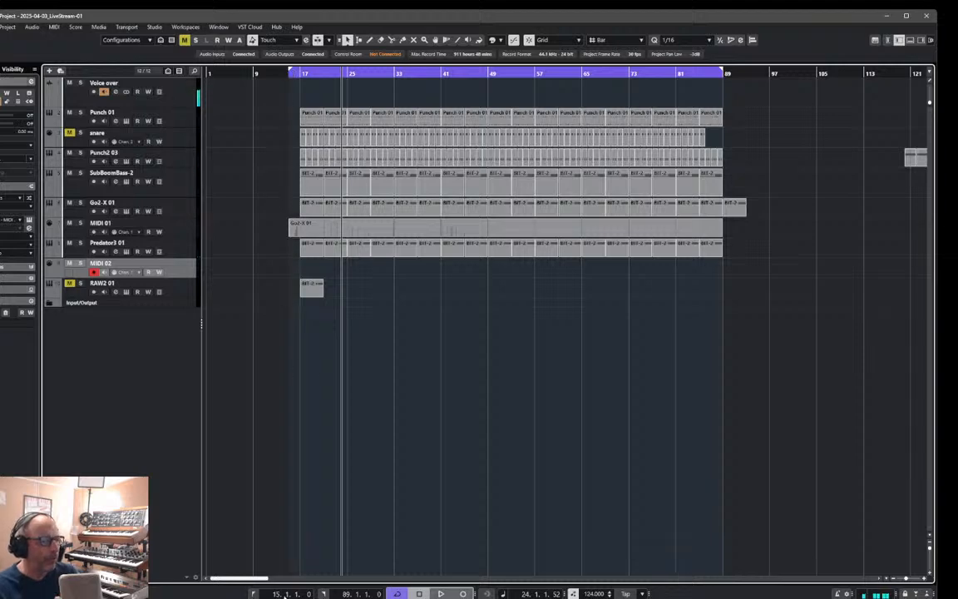
# - Record a controller take on the MIDI 02 track from bar 15, stopping at about bar 51
pyautogui.click(418, 593)
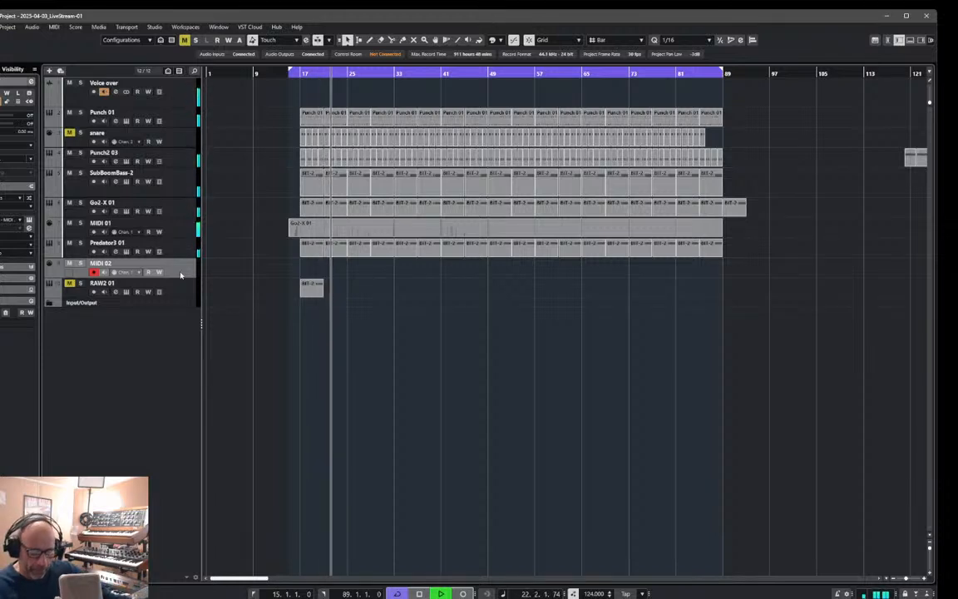
pyautogui.press('KP_Multiply')
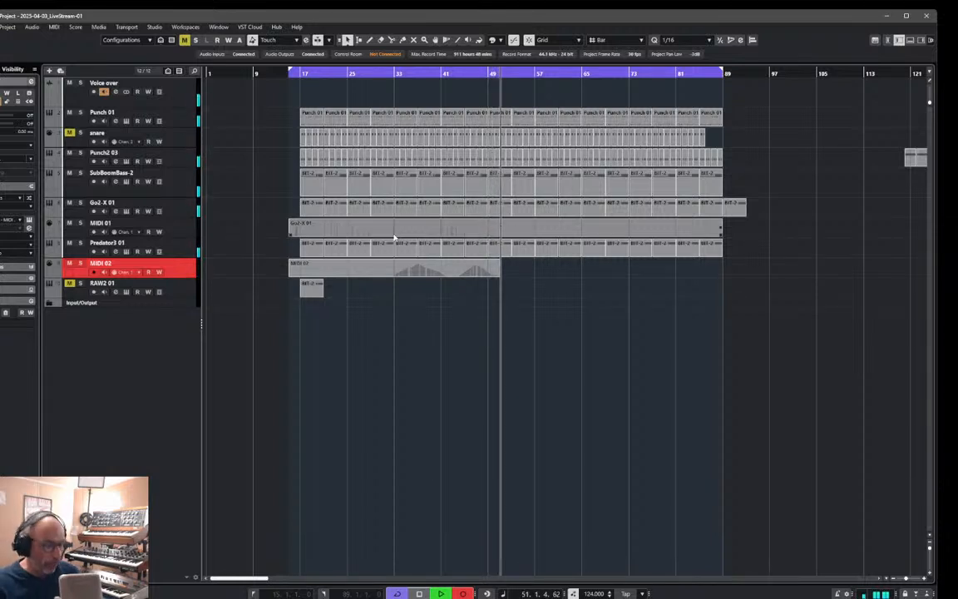
pyautogui.press('space')
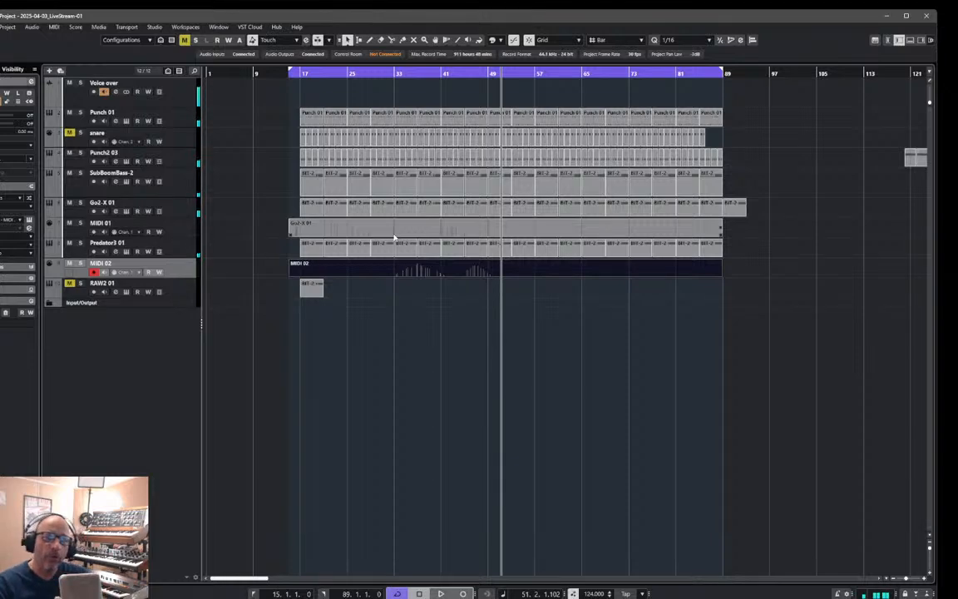
# - Open the Predator3 01 track's instrument to review its mod wheel assignments, and put its window away
pyautogui.click(176, 250)
pyautogui.click(29, 222)
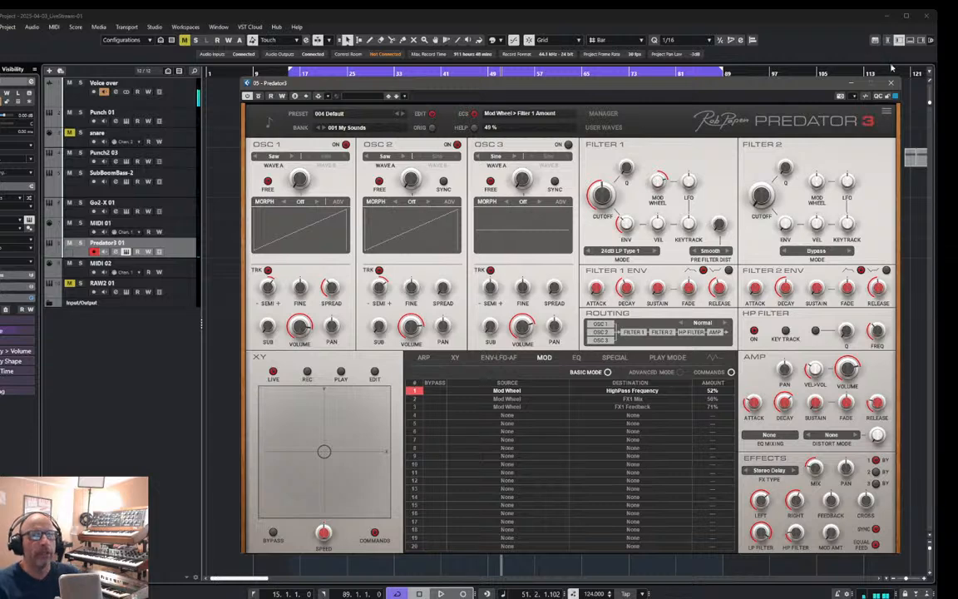
pyautogui.click(852, 84)
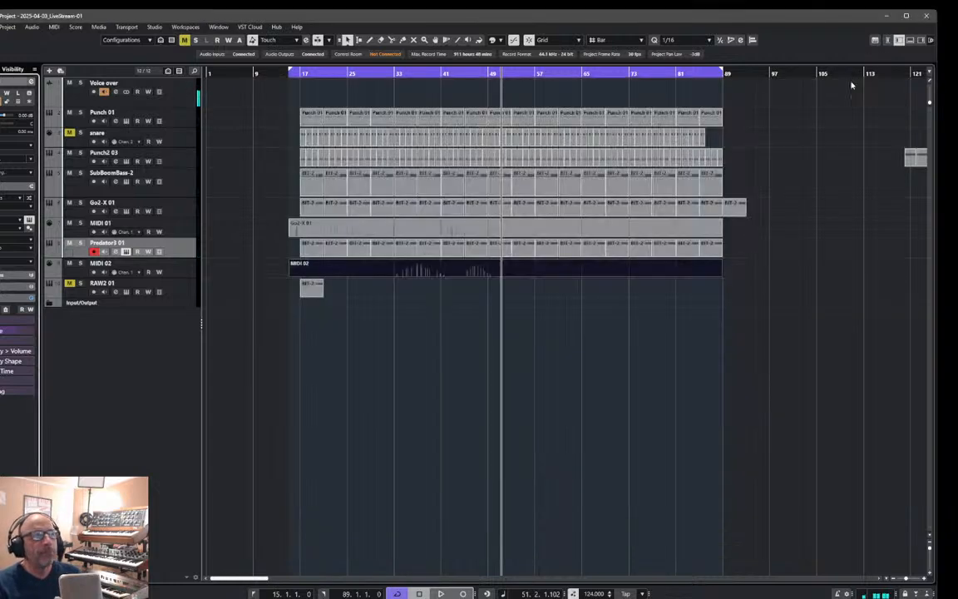
pyautogui.hotkey('alt', 'f')
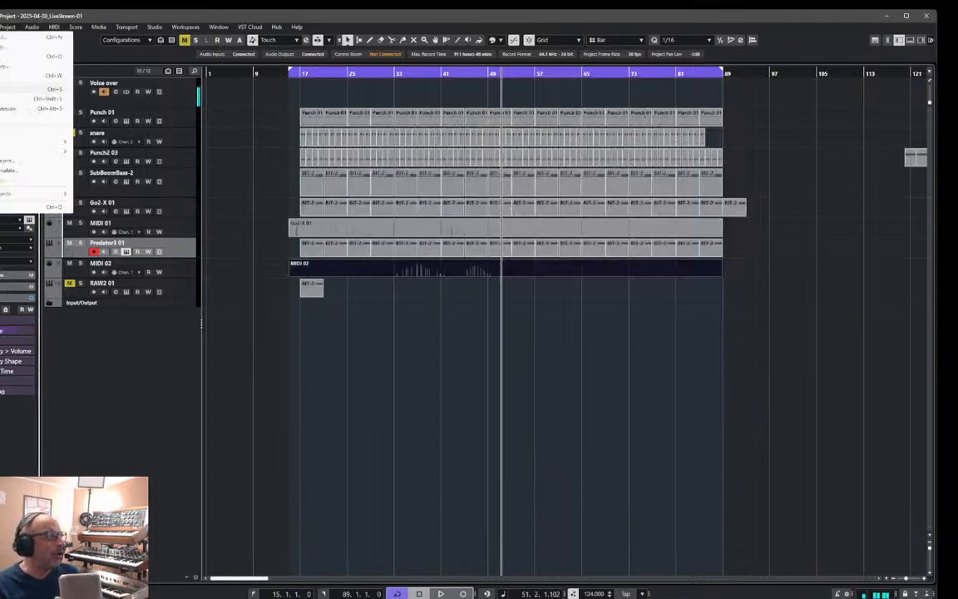
pyautogui.press('Escape')
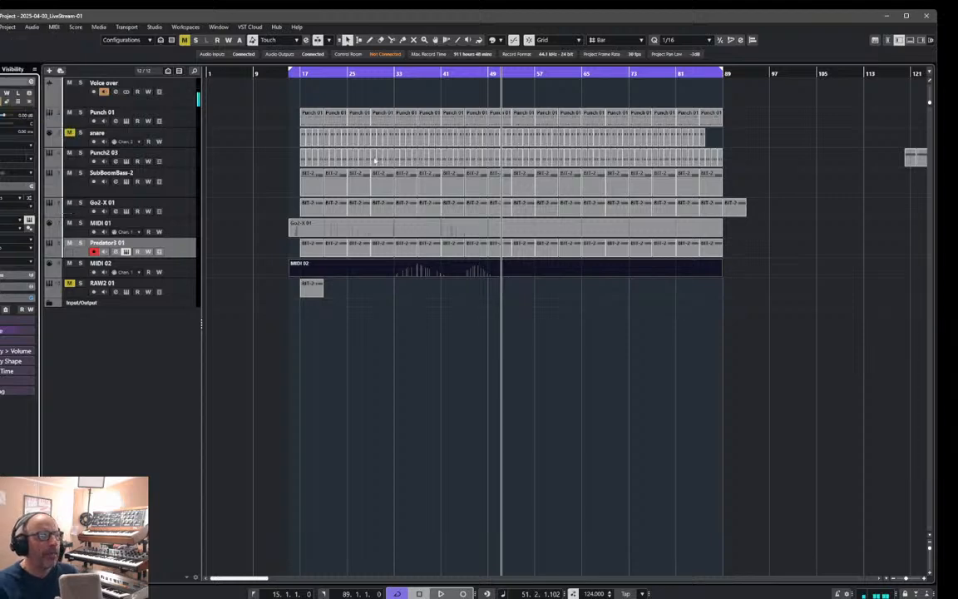
# - Try deleting the last two C1 kick notes in bar 32 of the Punch 01 part that starts at bar 29
pyautogui.click(386, 118)
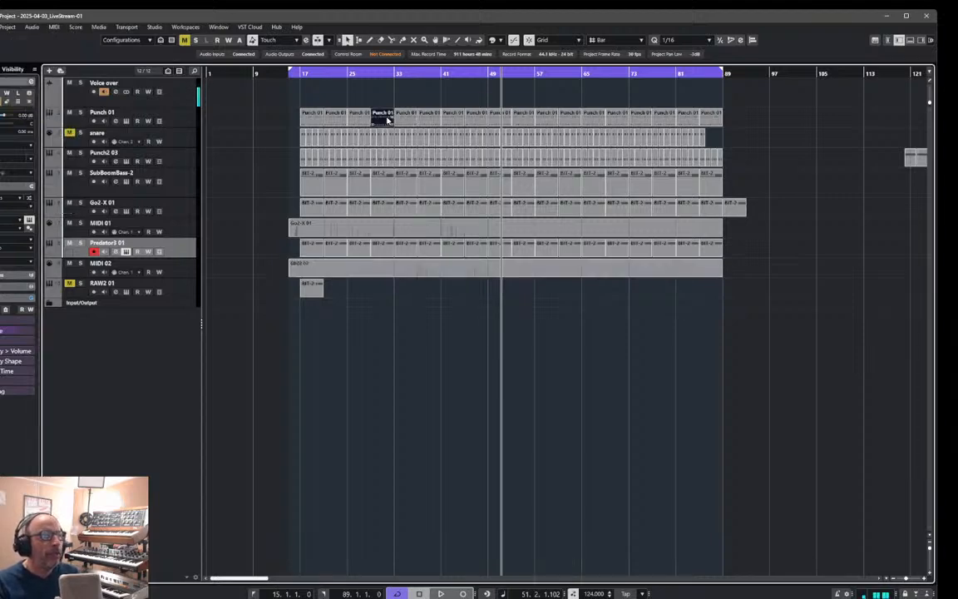
pyautogui.click(389, 75)
pyautogui.doubleClick(385, 121)
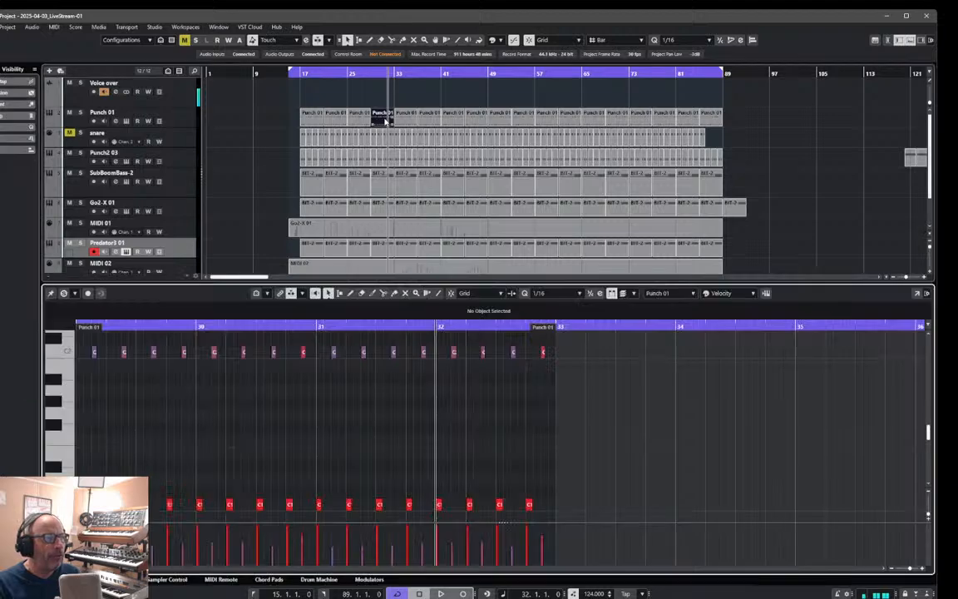
pyautogui.moveTo(491, 451); pyautogui.dragTo(536, 518)
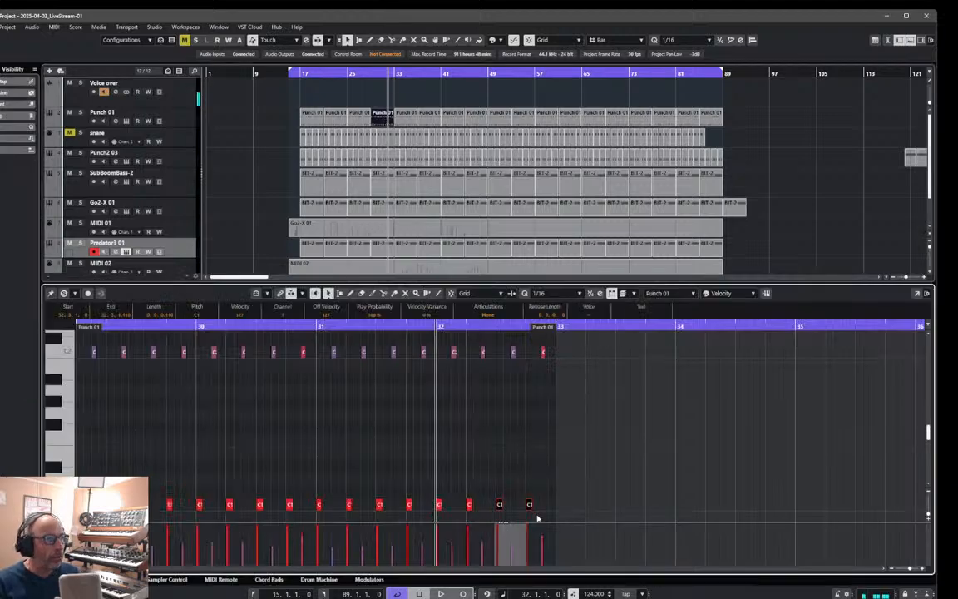
pyautogui.press('Delete')
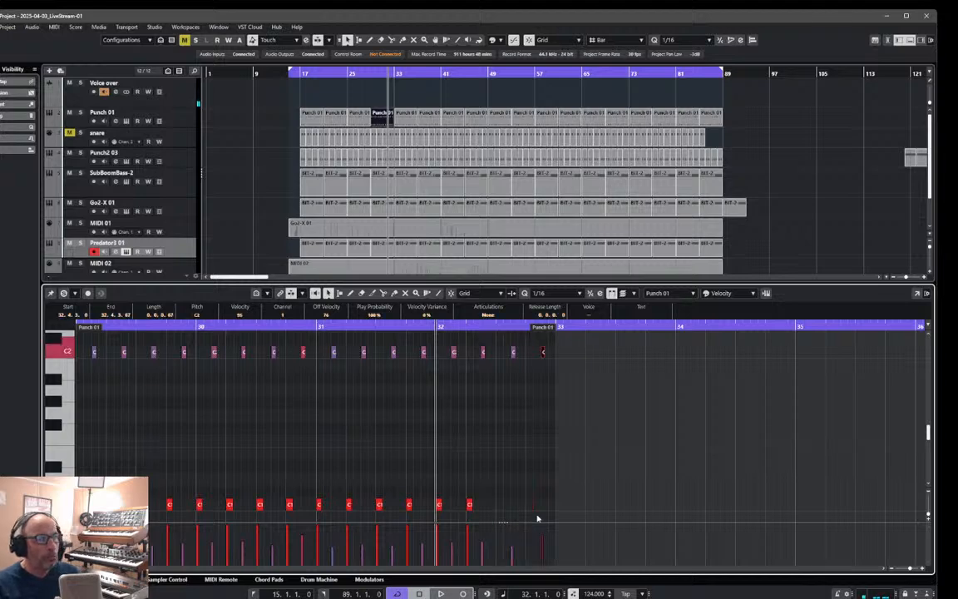
# - Play back the passage leading into the edited Punch 01 part, undo the deletion of the two C1 notes, and close the editor
pyautogui.click(360, 75)
pyautogui.press('space')
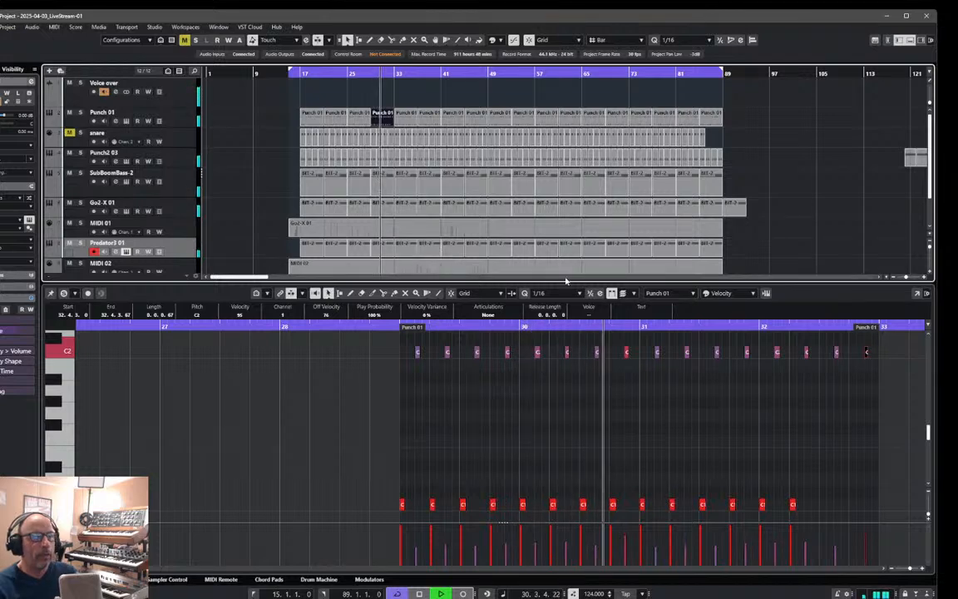
pyautogui.press('space')
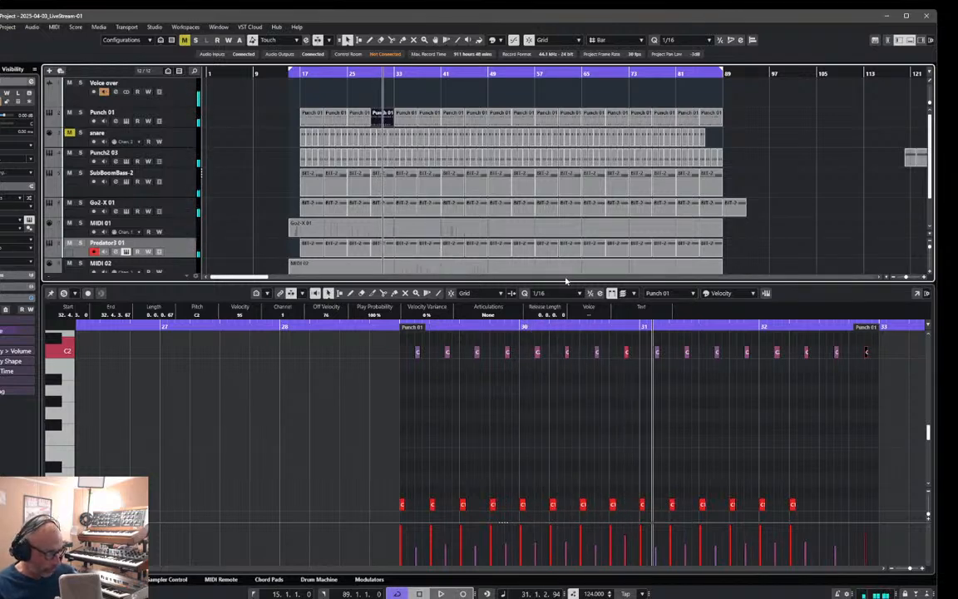
pyautogui.hotkey('ctrl', 'z')
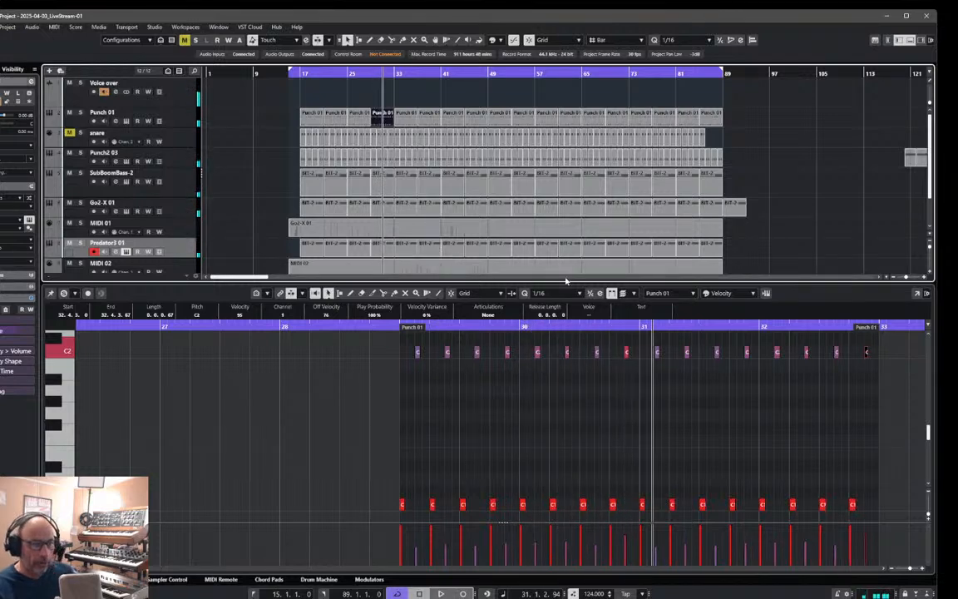
pyautogui.click(911, 39)
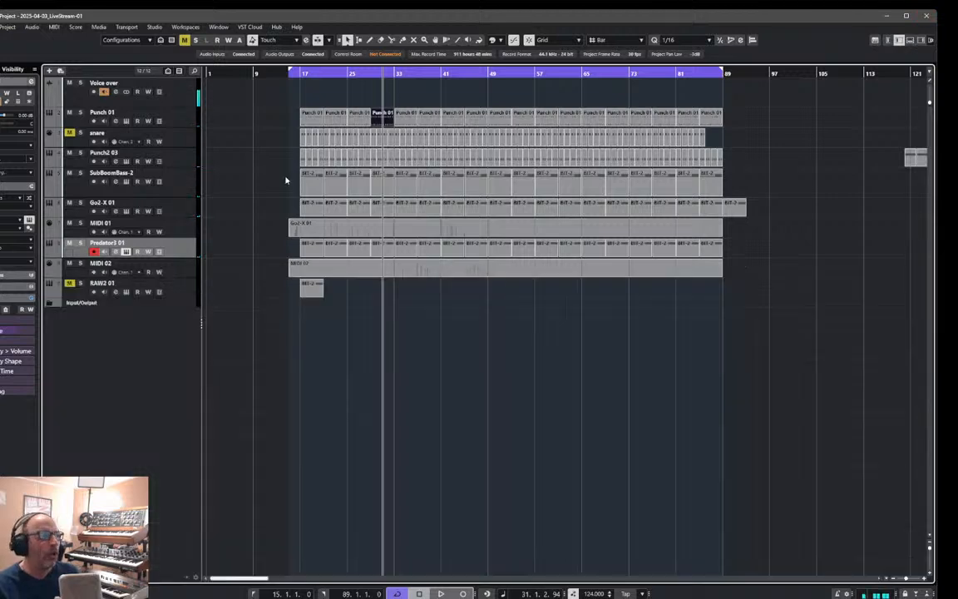
# - Delete the last two C1 notes in bar 32 of the Punch 01 part, play from about bar 25, and close the editor
pyautogui.doubleClick(380, 117)
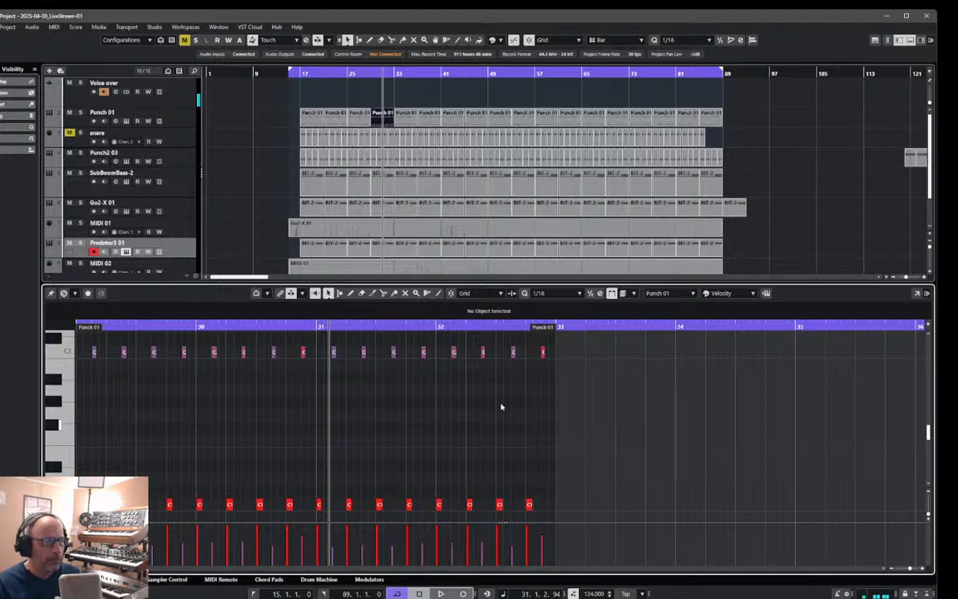
pyautogui.click(513, 351)
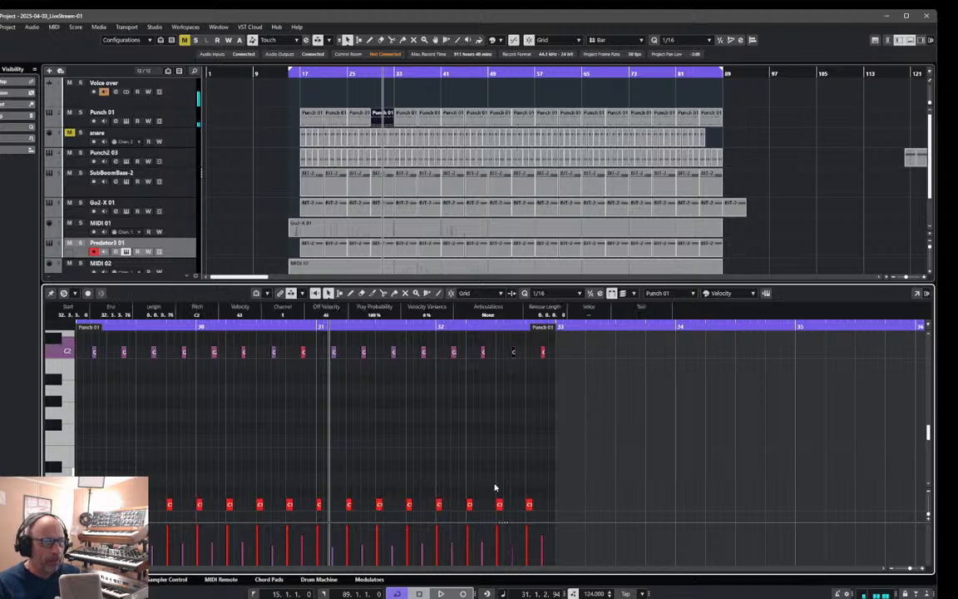
pyautogui.moveTo(489, 483); pyautogui.dragTo(541, 513)
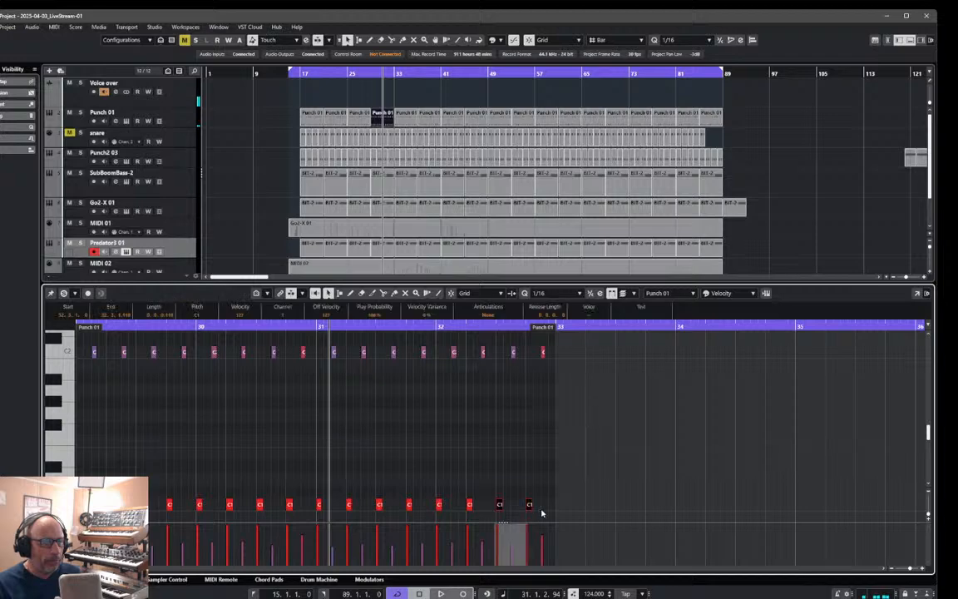
pyautogui.press('Delete')
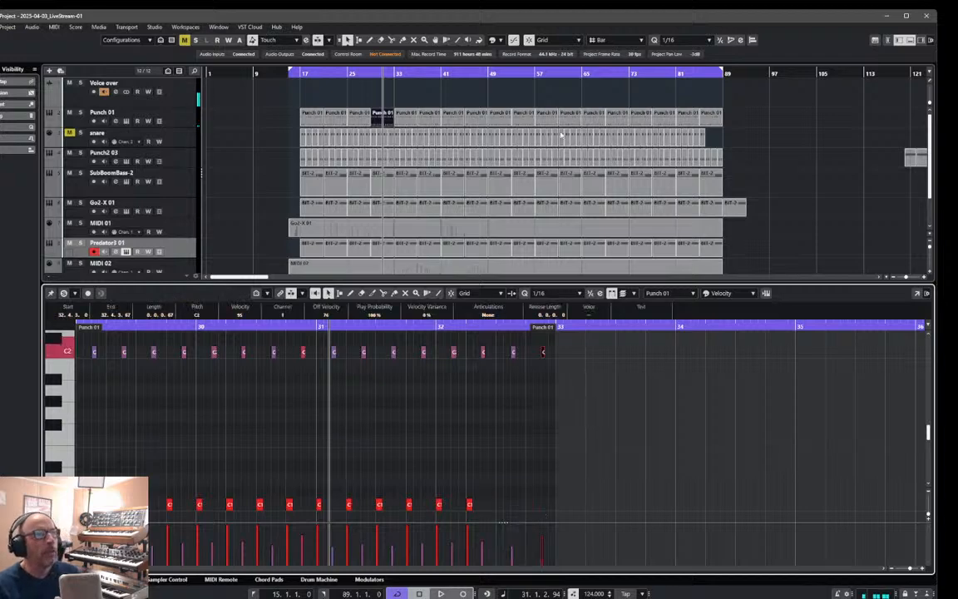
pyautogui.doubleClick(353, 75)
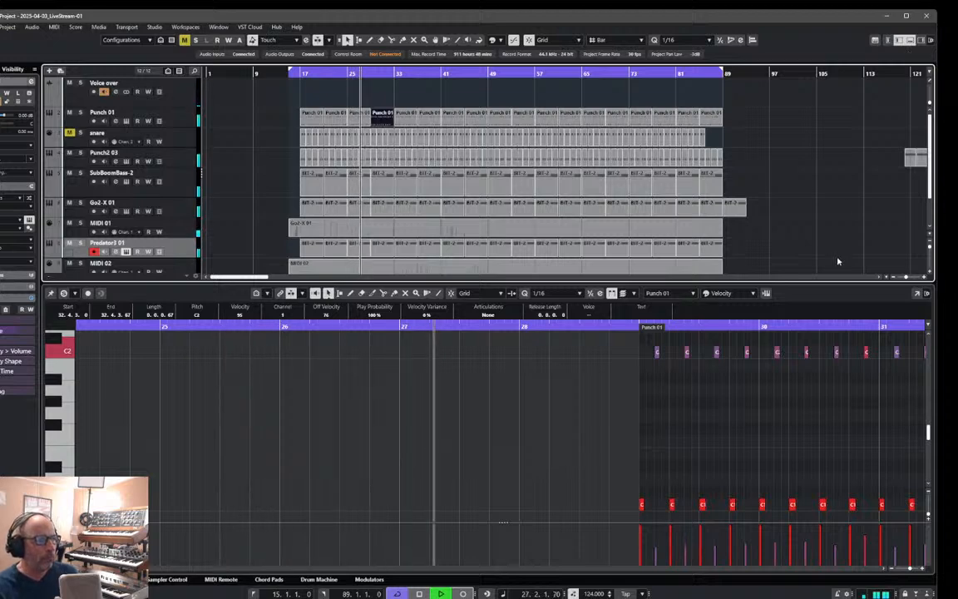
pyautogui.click(910, 40)
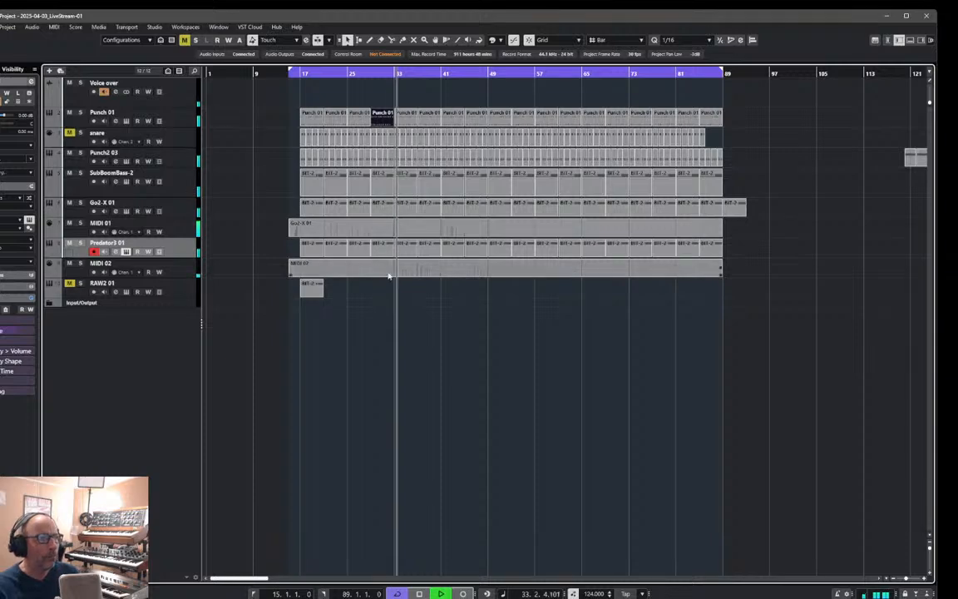
# - Choose the Glue tool for the short Punch2 03 parts around bar 31
pyautogui.rightClick(382, 162)
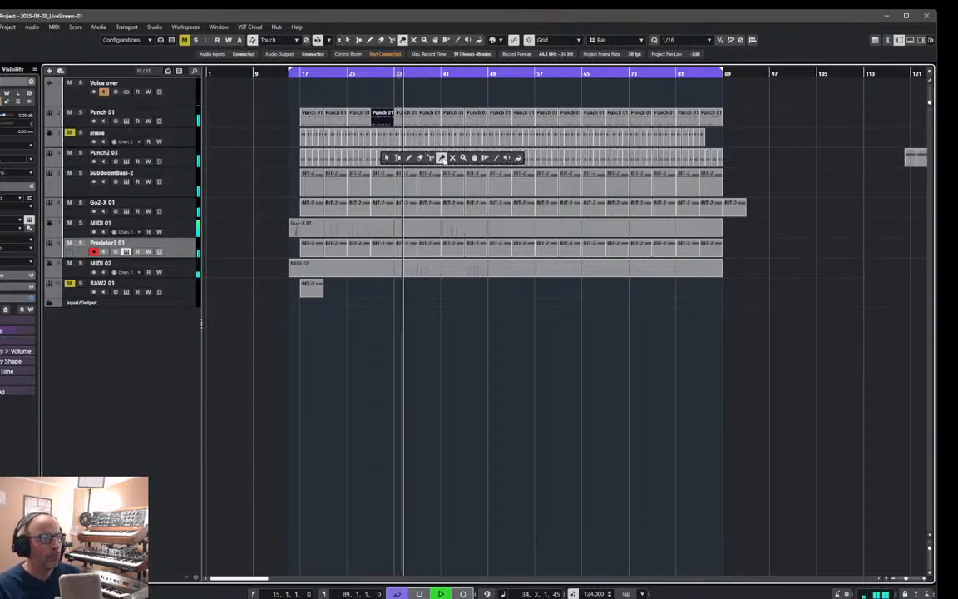
# - Mute the last snare and Punch2 03 events just before bar 33 with the Mute tool
pyautogui.click(453, 158)
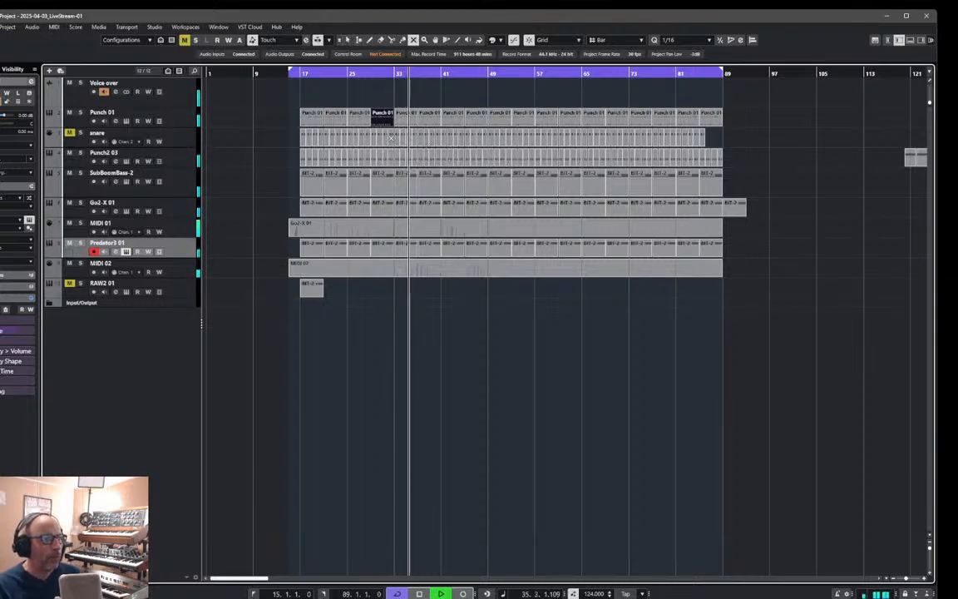
pyautogui.click(391, 138)
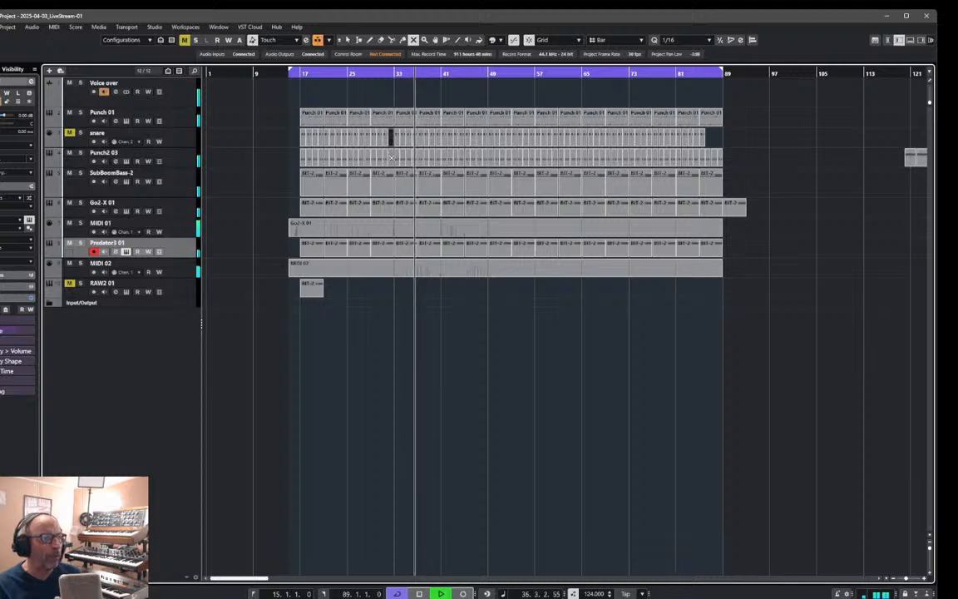
pyautogui.click(391, 157)
# - Play the arrangement from just before bar 33 to check the muted hits, restore the Object Selection tool, and stop playback
pyautogui.click(382, 75)
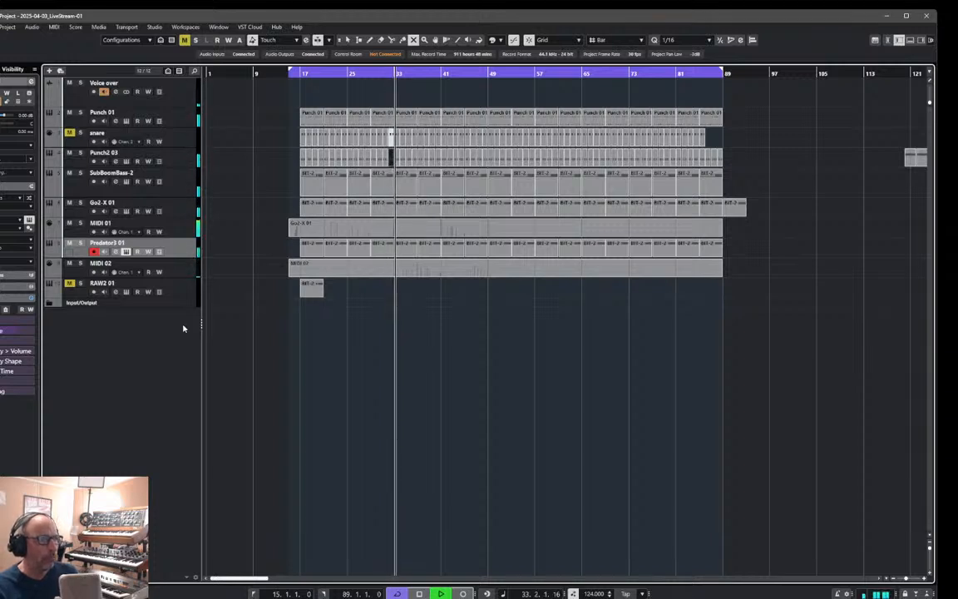
pyautogui.rightClick(283, 310)
pyautogui.click(278, 307)
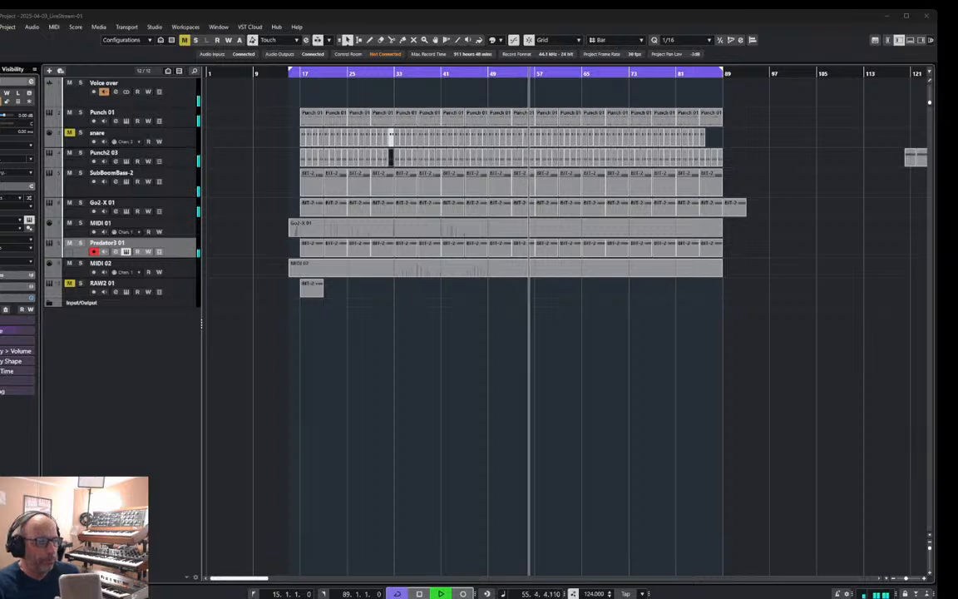
pyautogui.click(418, 595)
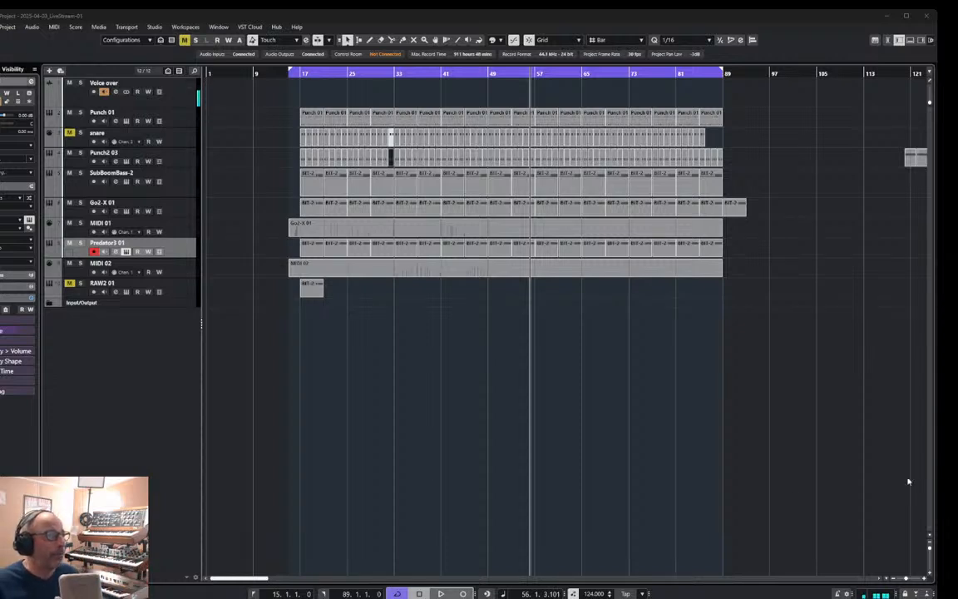
# - Select the RAW2 01 instrument track and open its RAW2 synth editor
pyautogui.click(188, 270)
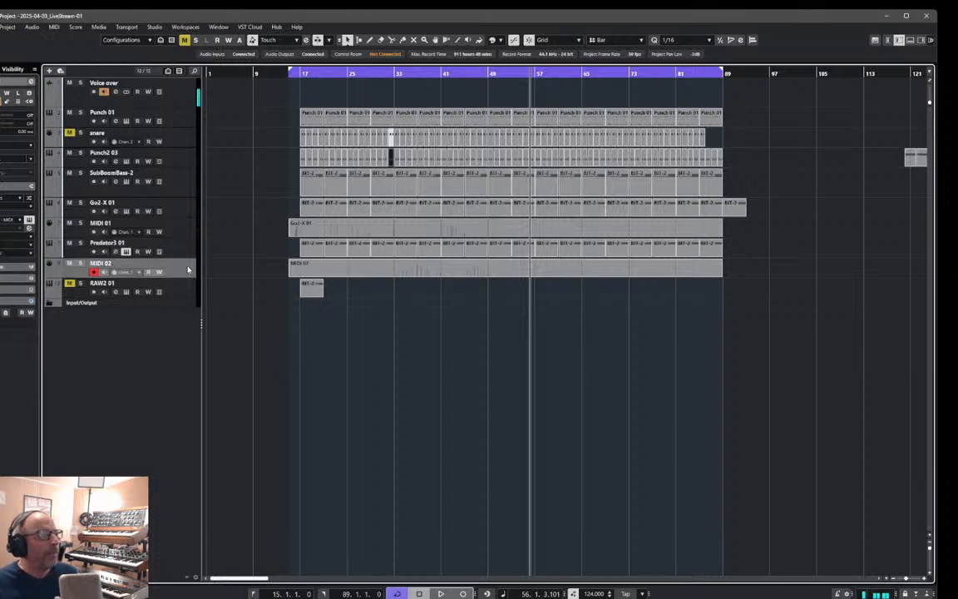
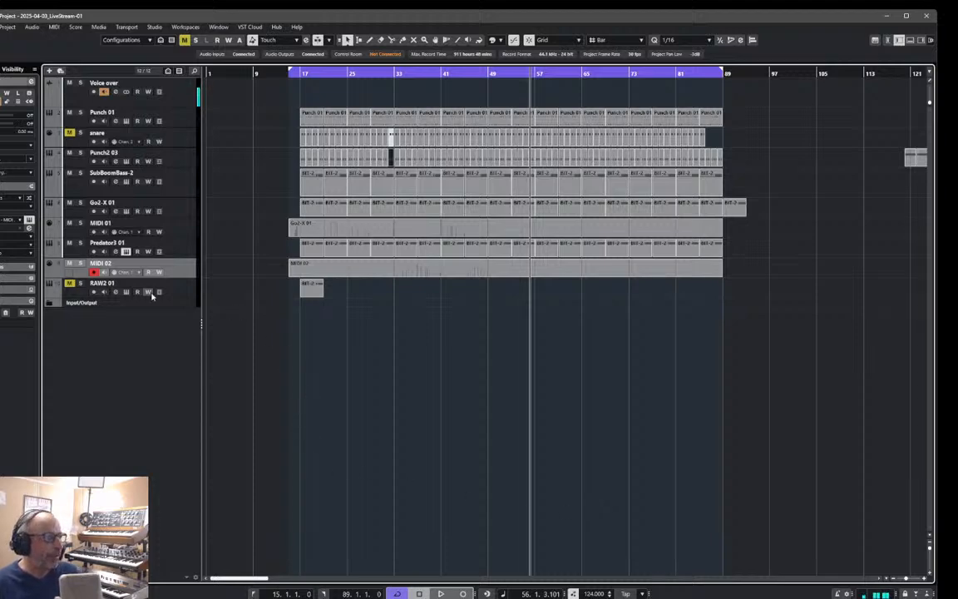
pyautogui.click(186, 291)
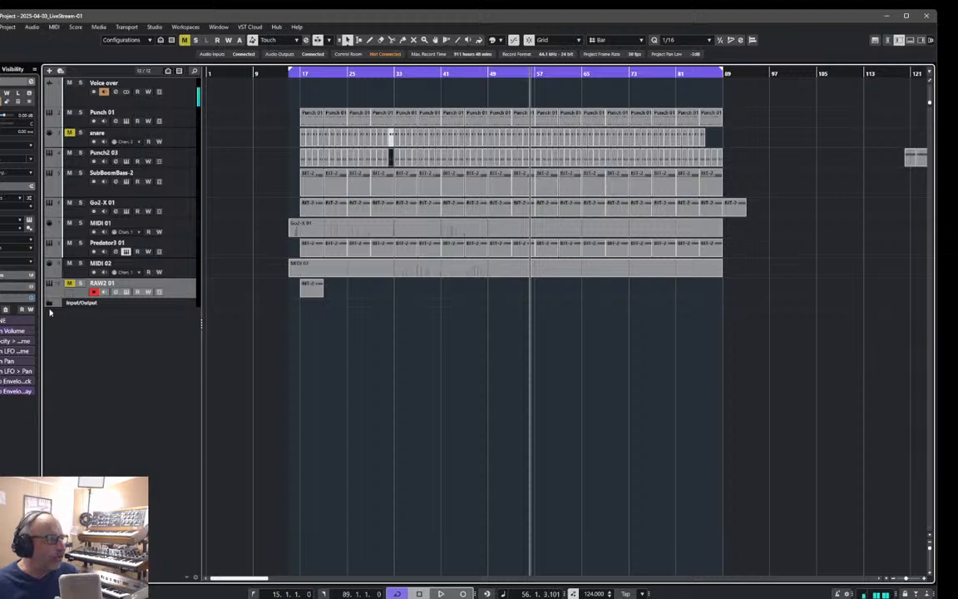
pyautogui.click(29, 220)
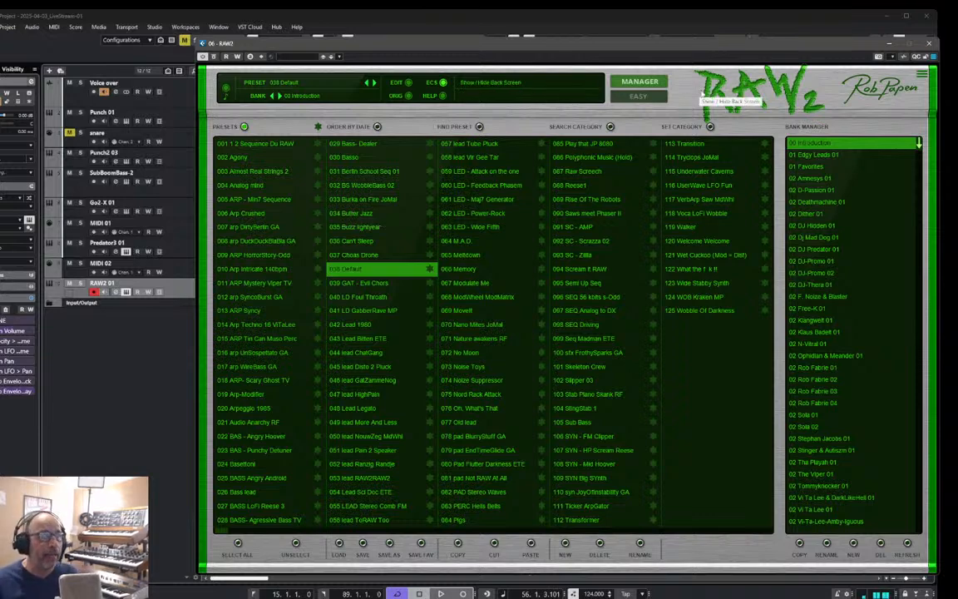
# - Look over RAW2's main synth screen, including its Wave and Arpeggiator pages
pyautogui.click(647, 83)
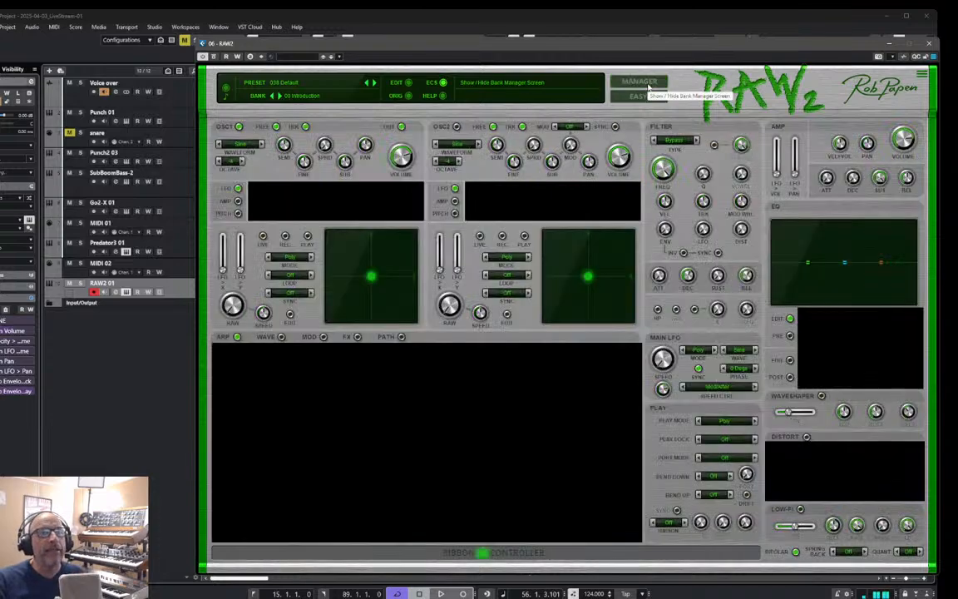
pyautogui.click(650, 84)
pyautogui.click(649, 84)
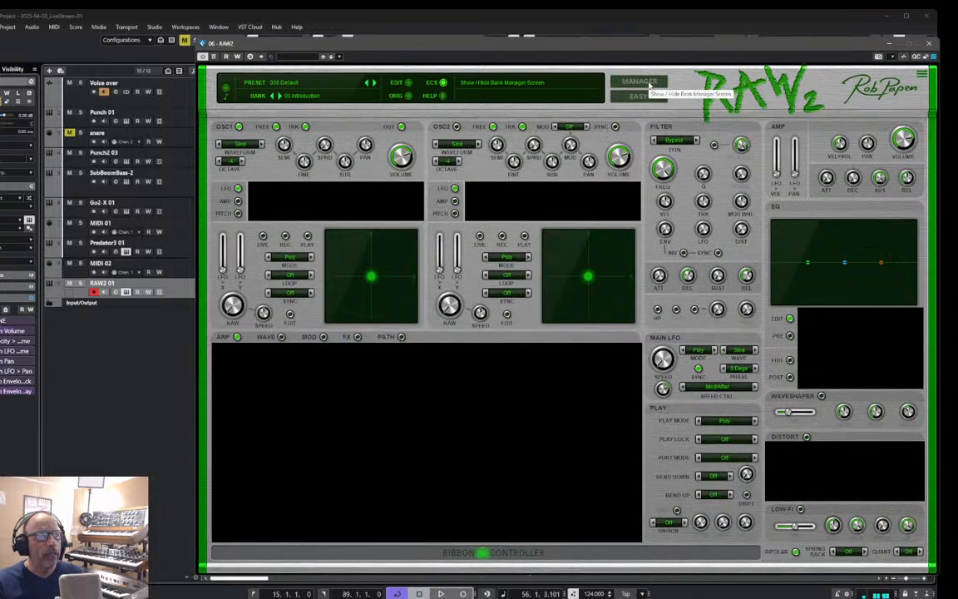
pyautogui.click(281, 337)
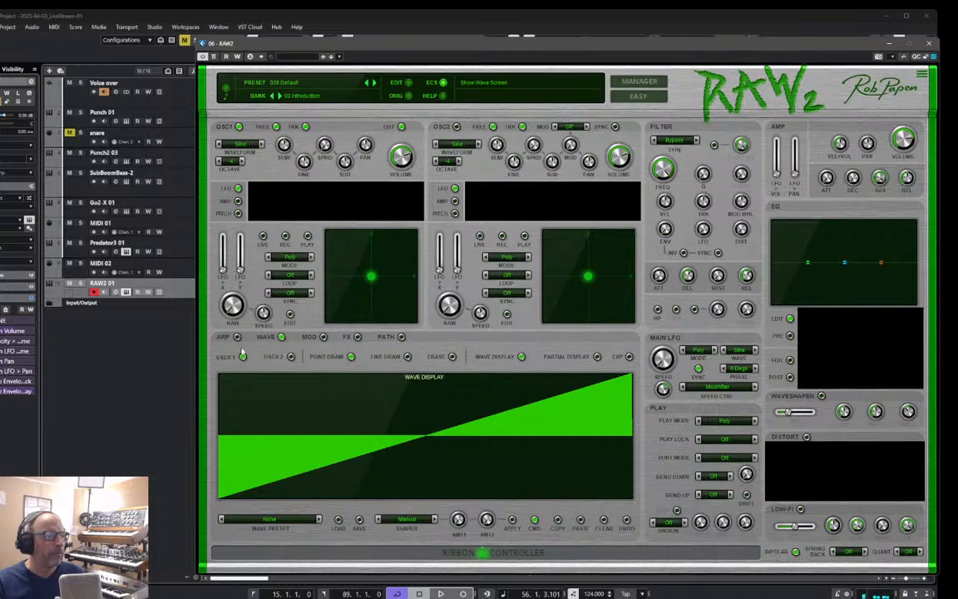
pyautogui.click(223, 336)
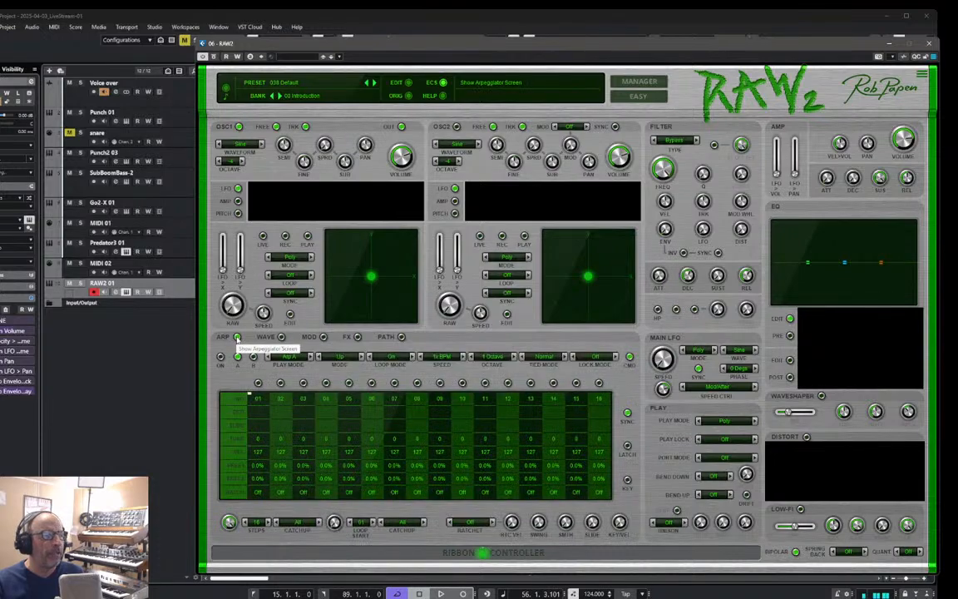
# - Load the bank 01 Edgy Leads 01 in RAW2's preset manager and order its presets by date
pyautogui.click(646, 84)
pyautogui.click(806, 155)
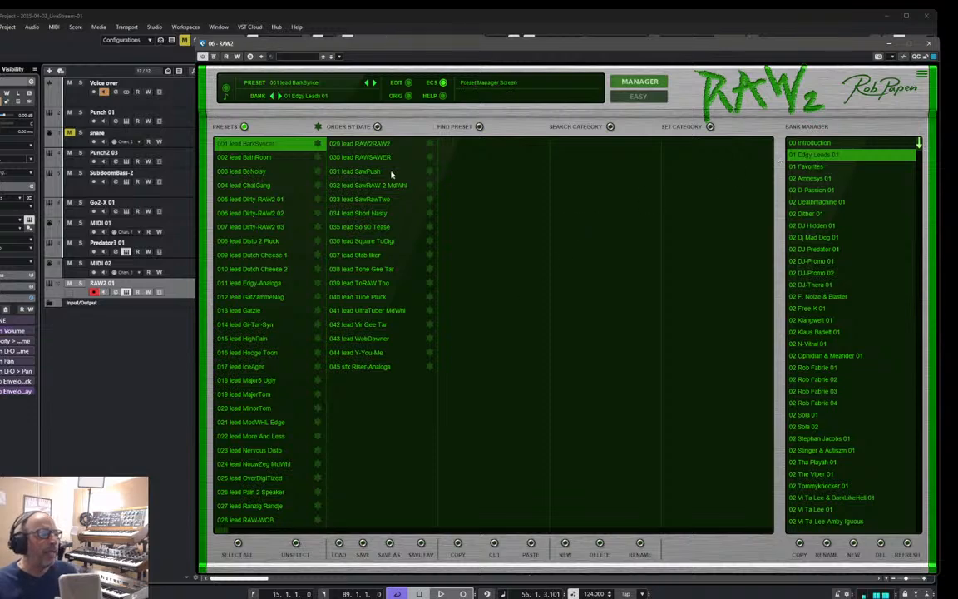
pyautogui.click(376, 126)
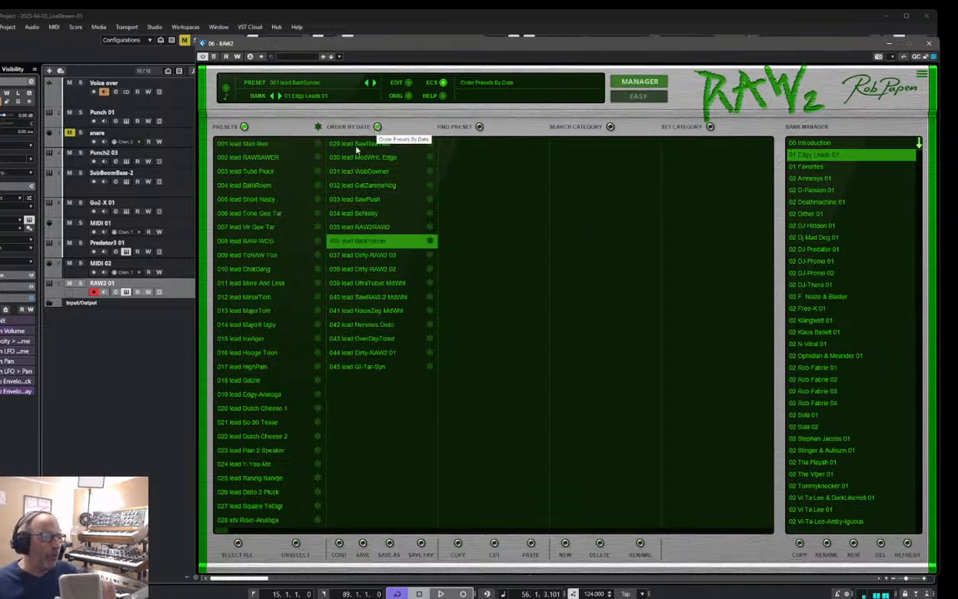
# - Audition the presets RAWSAWER, Stab liker, Tube Pluck, BathRoom, Short Nasty and Tone Gee Tar, checking the last one's synth settings
pyautogui.click(265, 158)
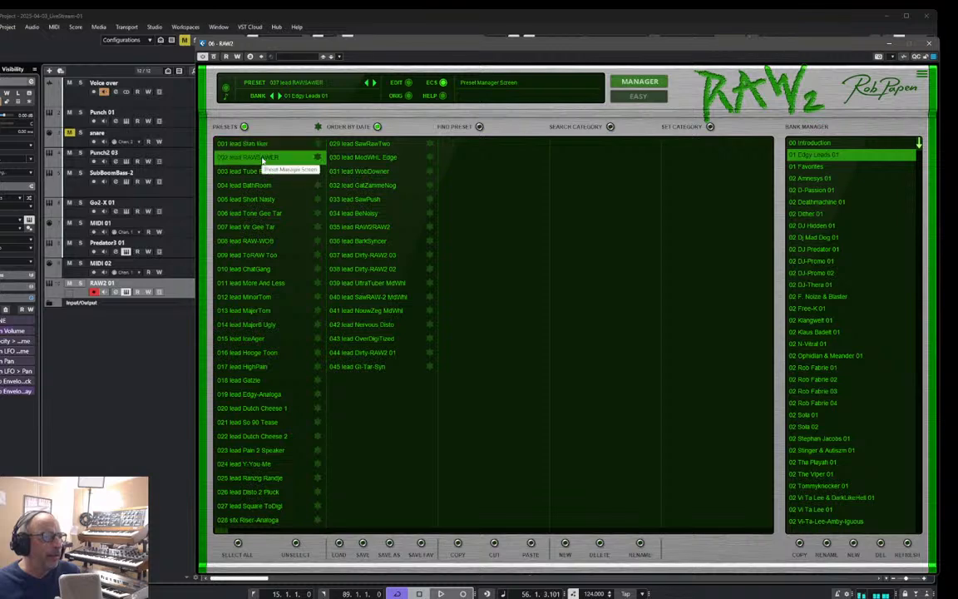
pyautogui.click(258, 147)
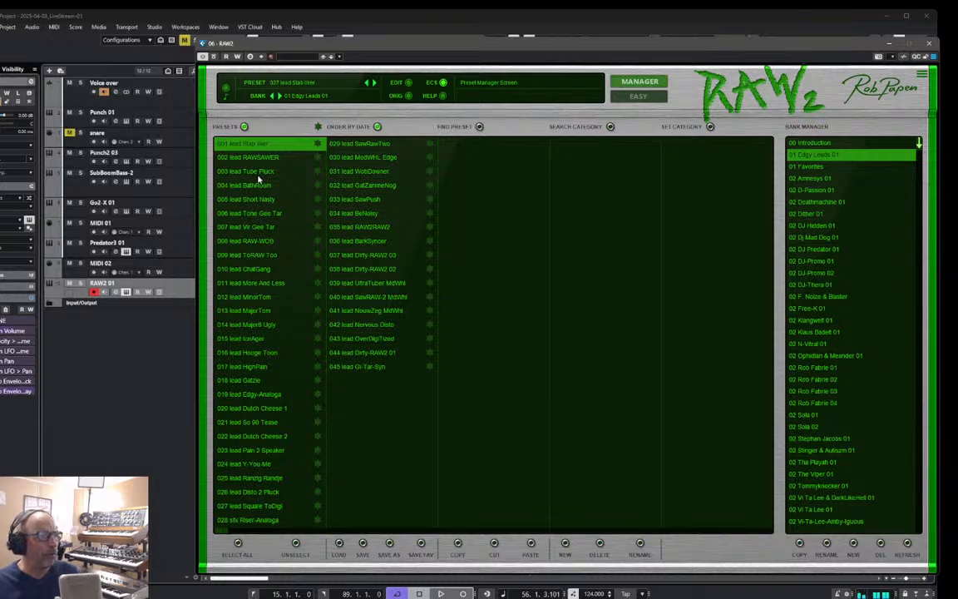
pyautogui.click(261, 172)
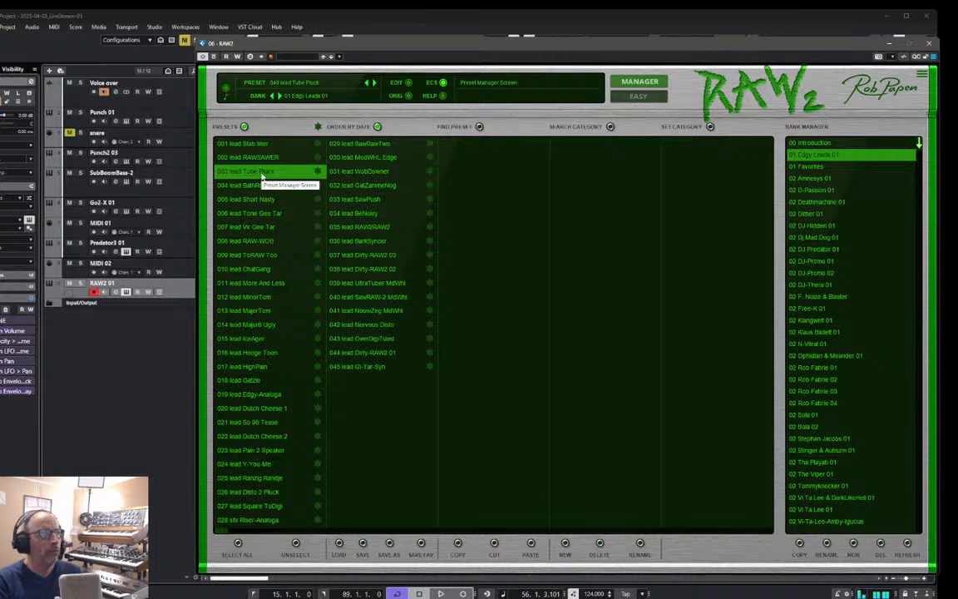
pyautogui.click(246, 186)
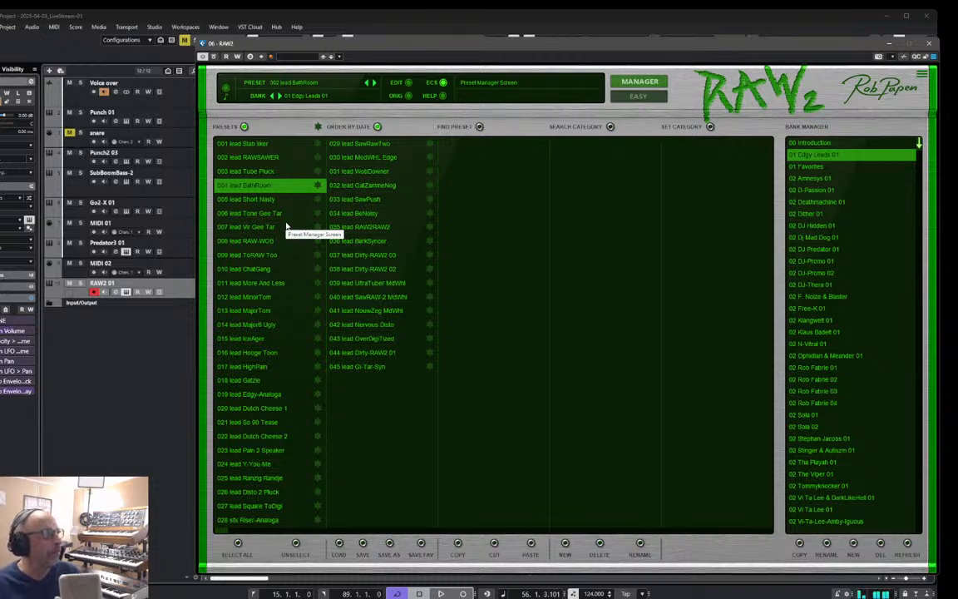
pyautogui.click(260, 202)
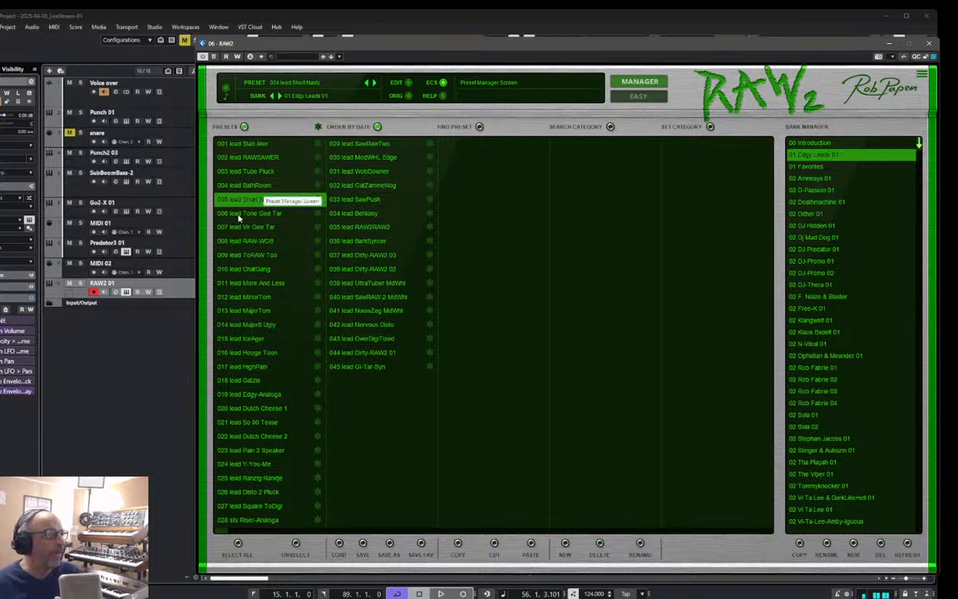
pyautogui.click(239, 215)
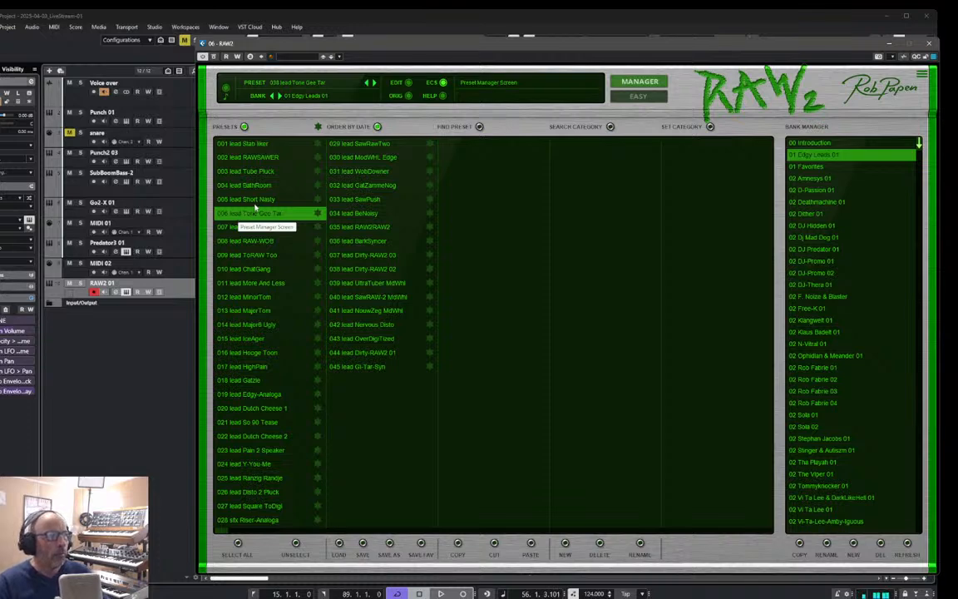
pyautogui.click(641, 82)
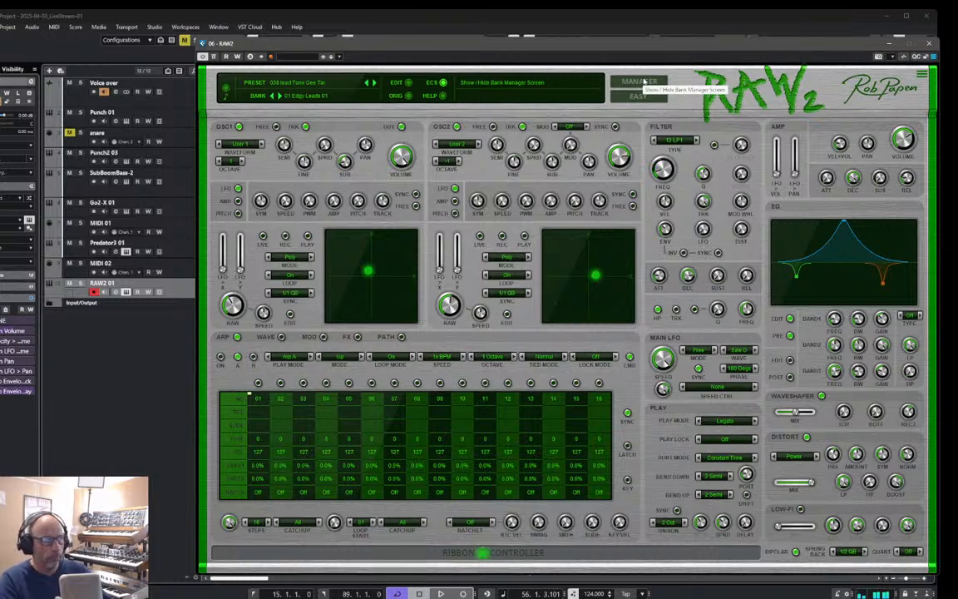
pyautogui.click(645, 81)
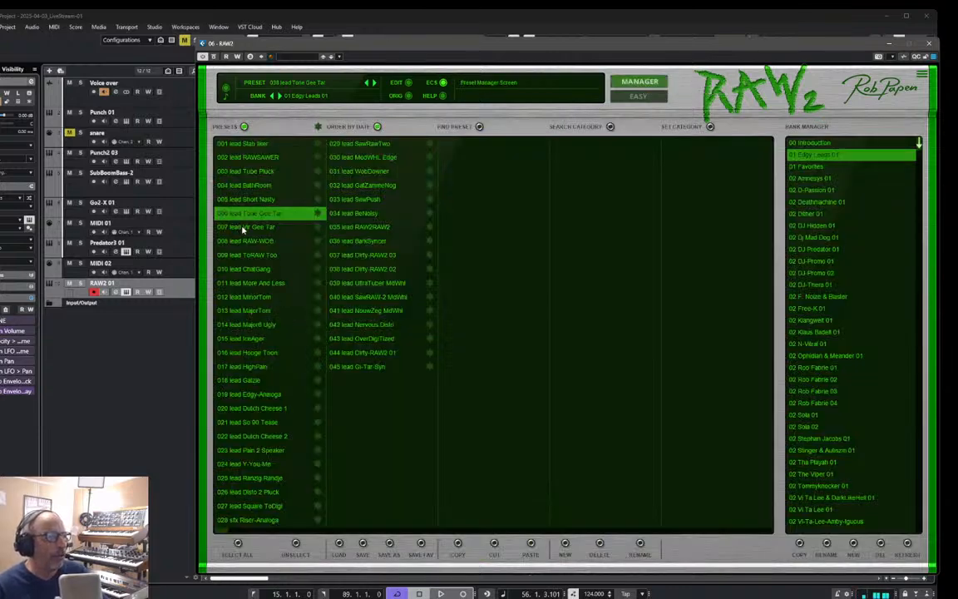
# - Audition the lead presets Vir Gee Tar, RAW-WOB and ToRAW Too, and load lead ChatGang
pyautogui.click(243, 228)
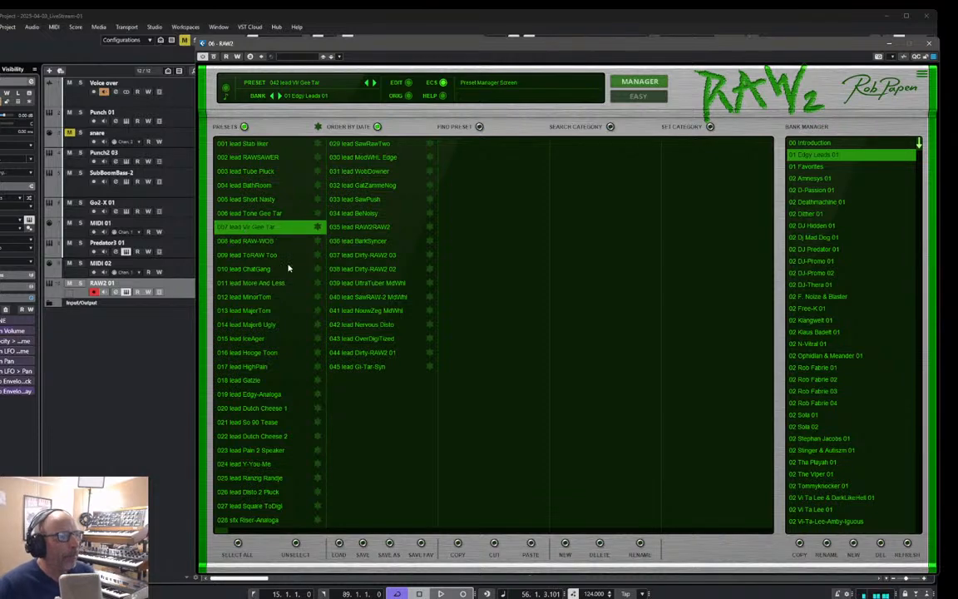
pyautogui.click(257, 241)
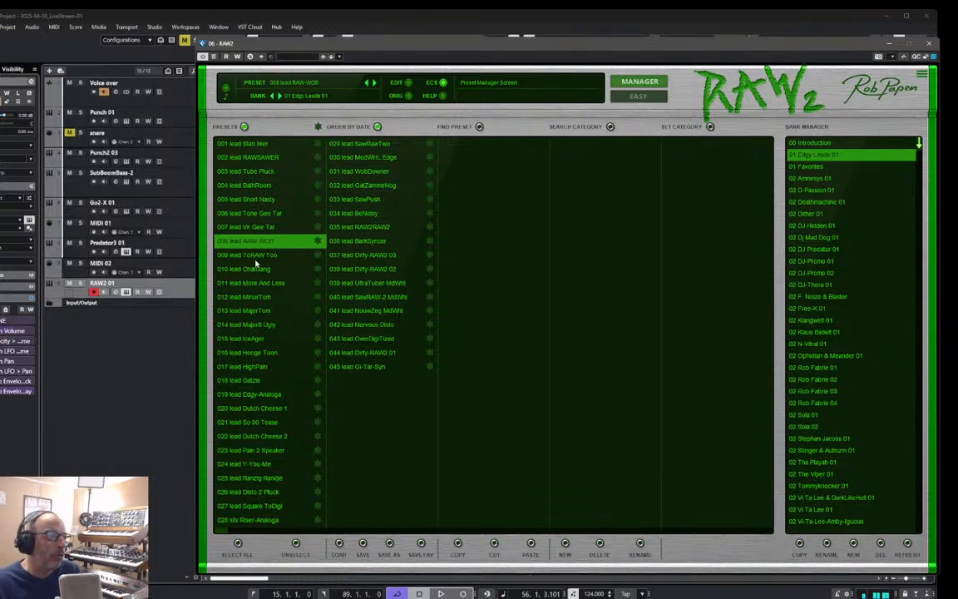
pyautogui.click(255, 256)
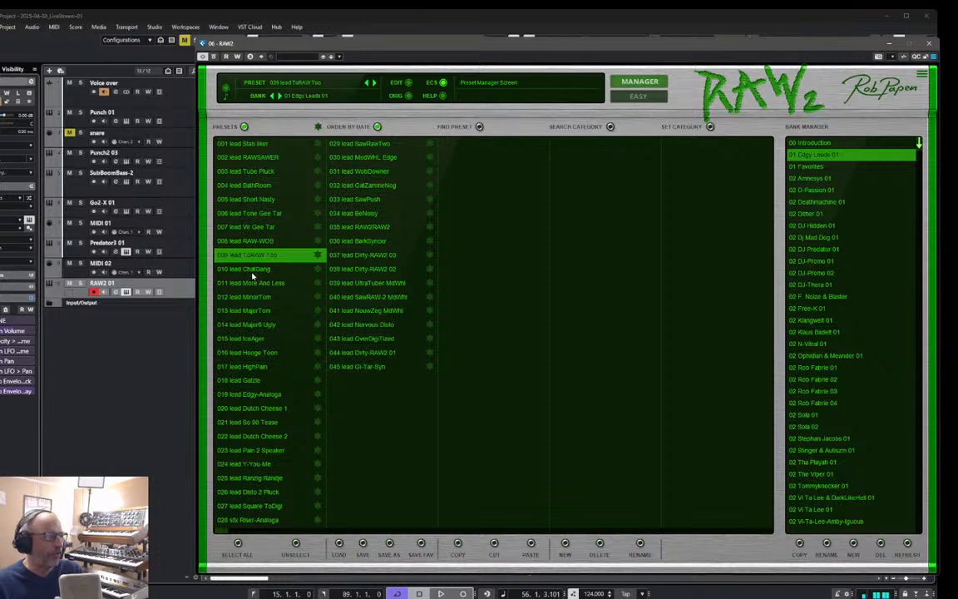
pyautogui.click(255, 275)
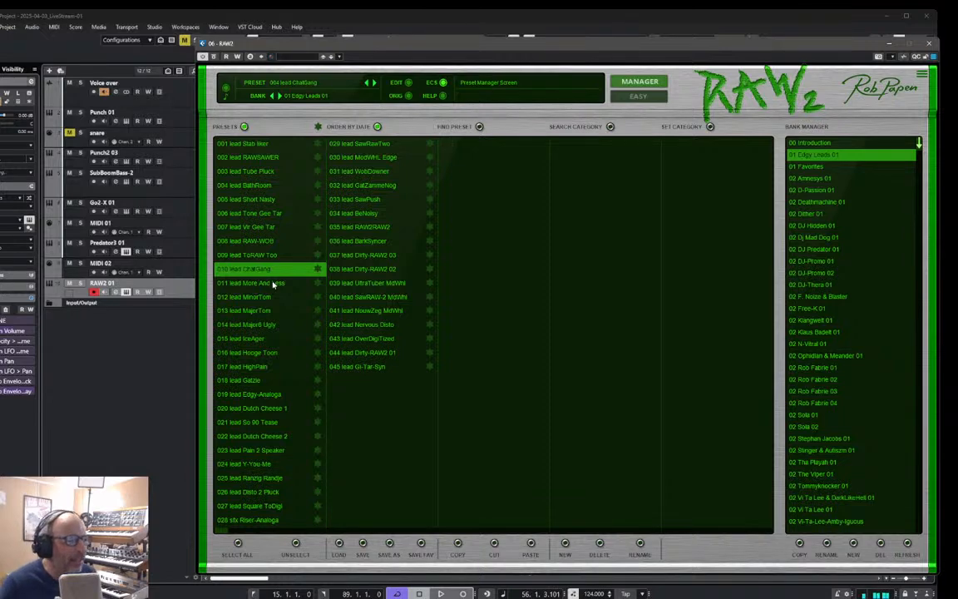
# - Review the ChatGang preset on RAW2's main and Easy screens, and close the synth editor
pyautogui.click(647, 86)
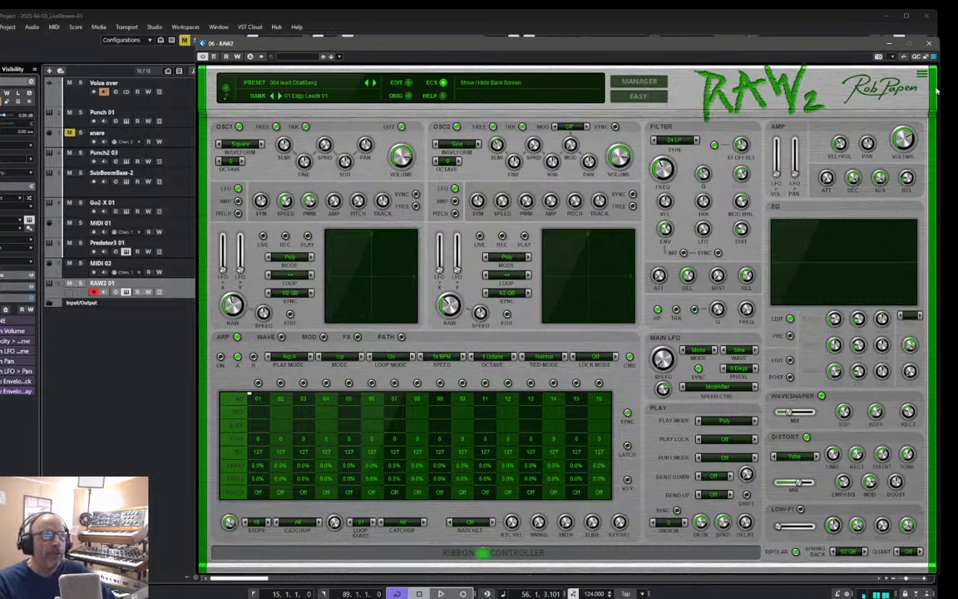
pyautogui.click(660, 98)
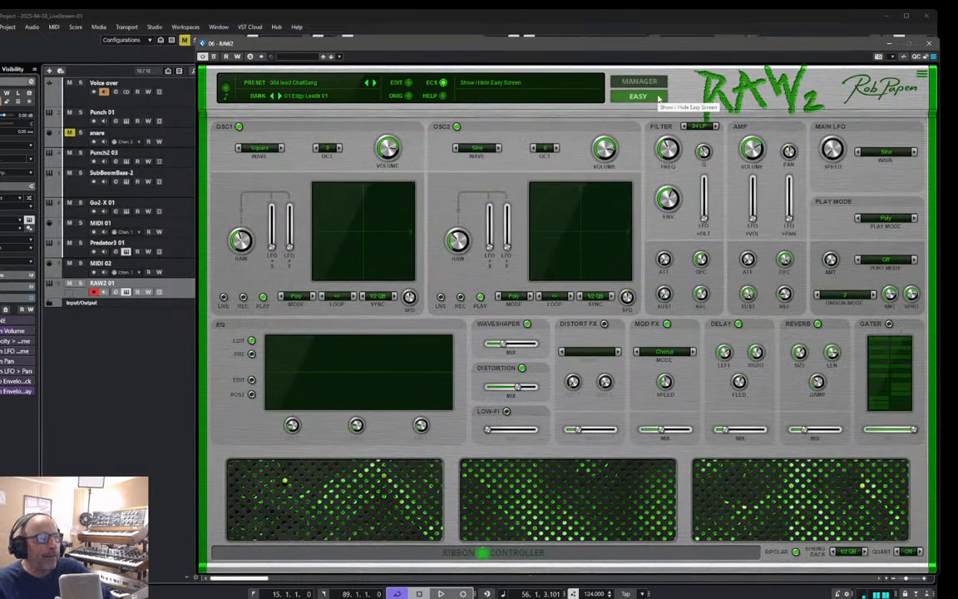
pyautogui.click(638, 97)
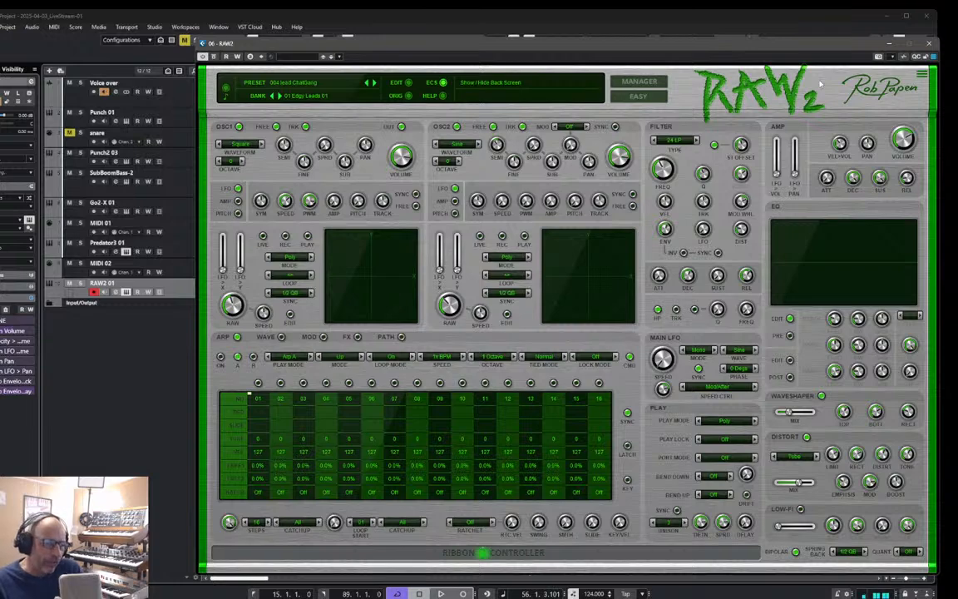
pyautogui.click(930, 44)
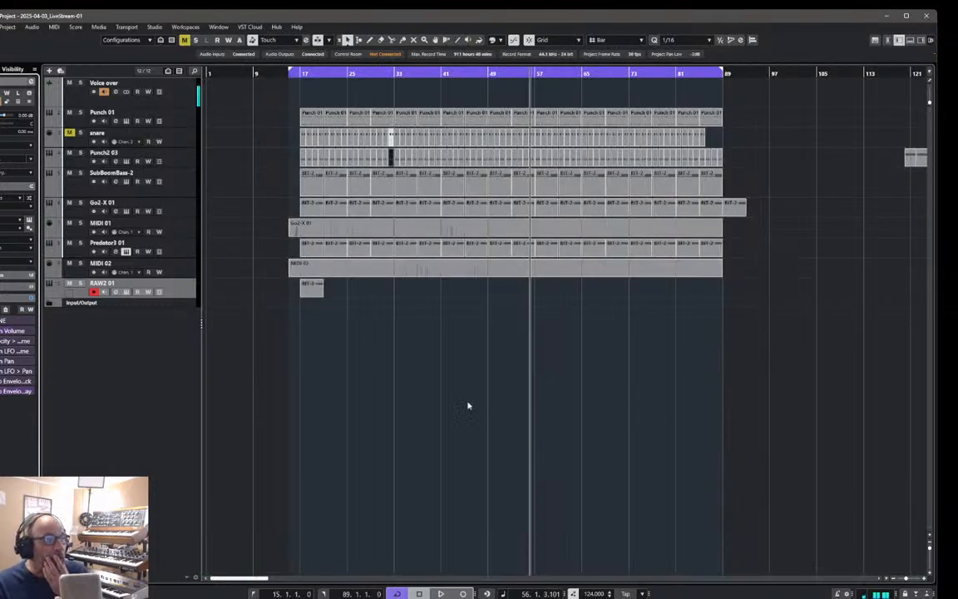
# - Return the playhead to the left locator at bar 15 and reopen RAW2 on its main synth screen
pyautogui.click(253, 594)
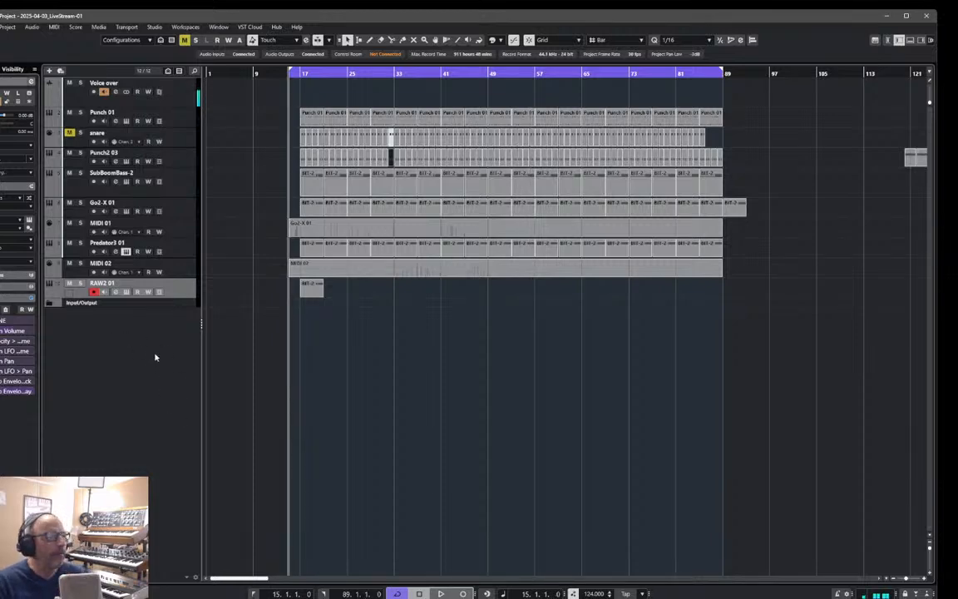
pyautogui.click(28, 220)
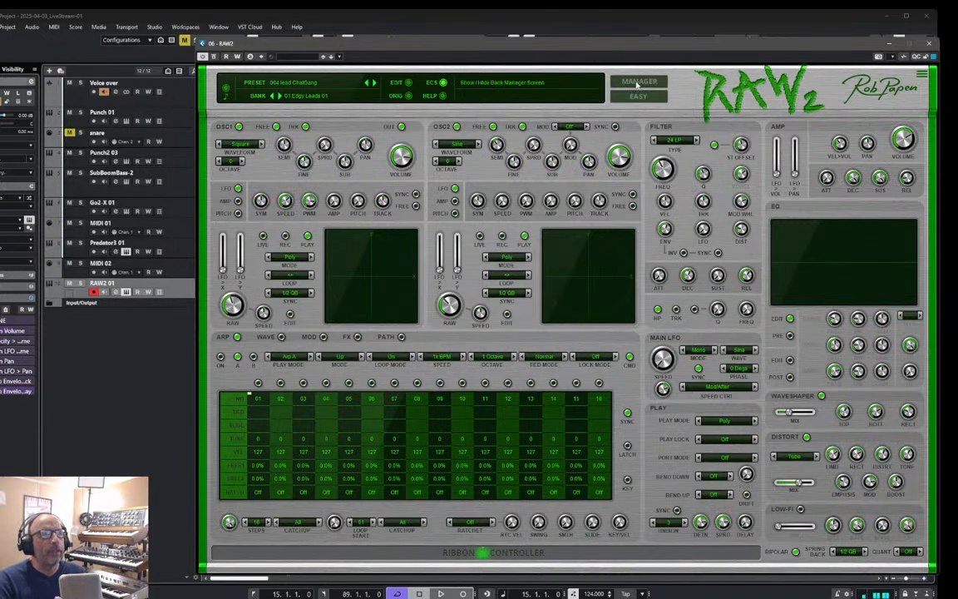
pyautogui.click(638, 83)
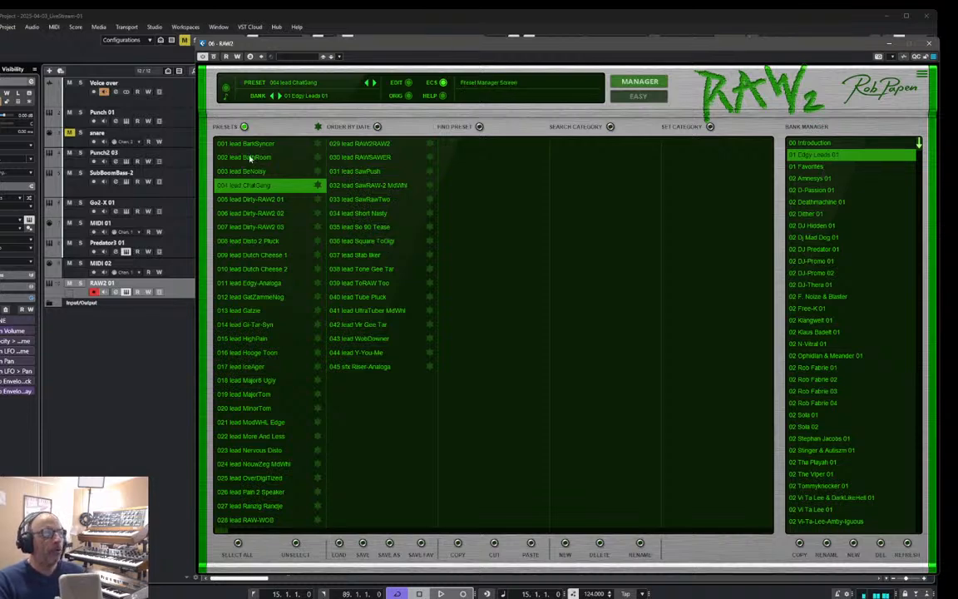
pyautogui.click(636, 82)
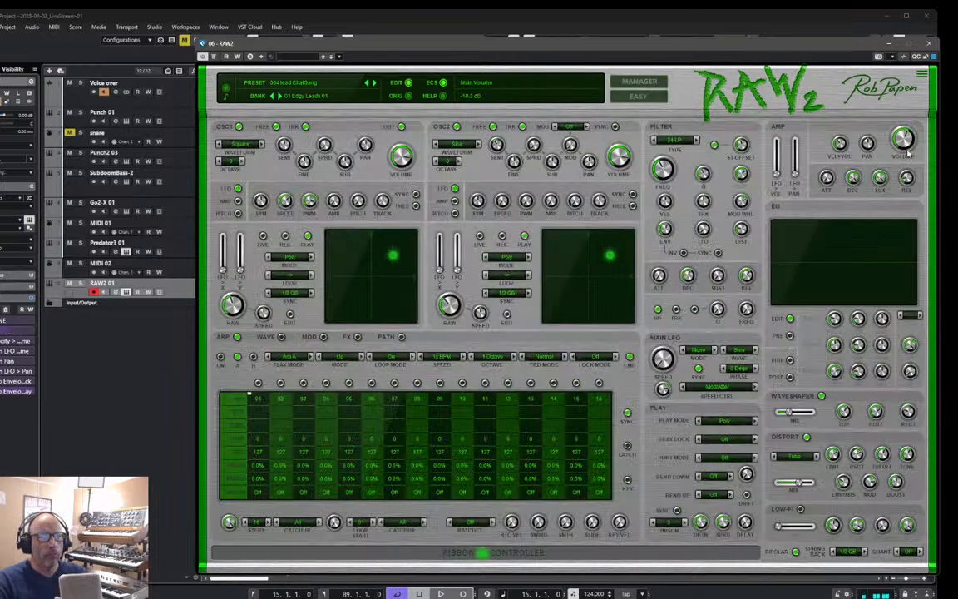
# - Play the arrangement from bar 15, bring the project window to the front and turn off cycle playback
pyautogui.press('space')
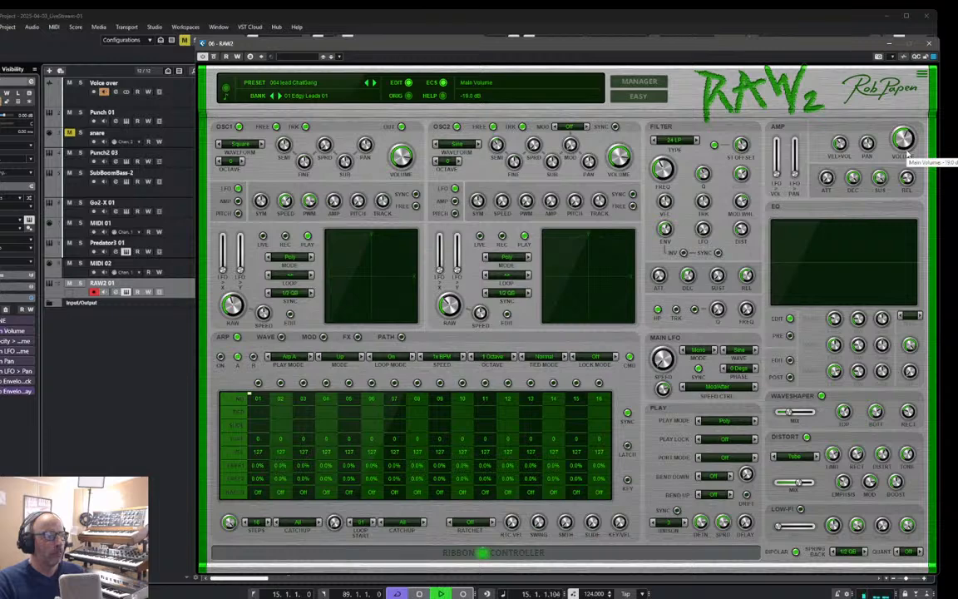
pyautogui.click(263, 18)
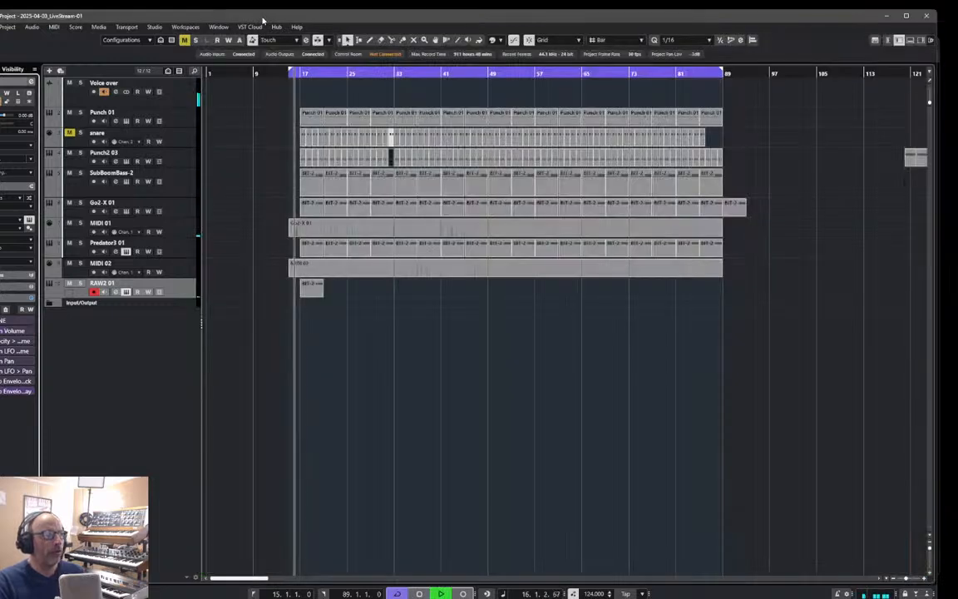
pyautogui.press('space')
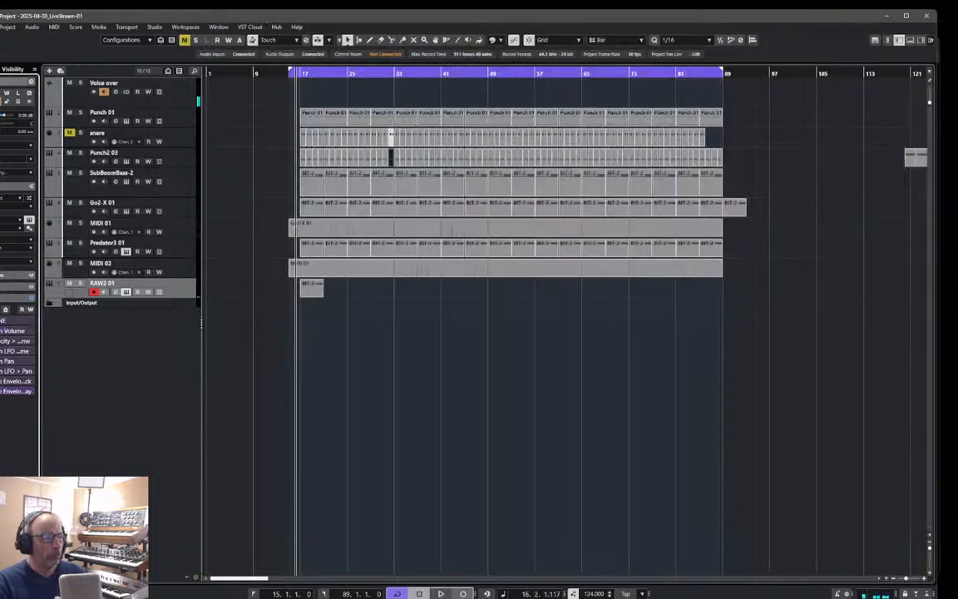
pyautogui.press('space')
pyautogui.click(397, 593)
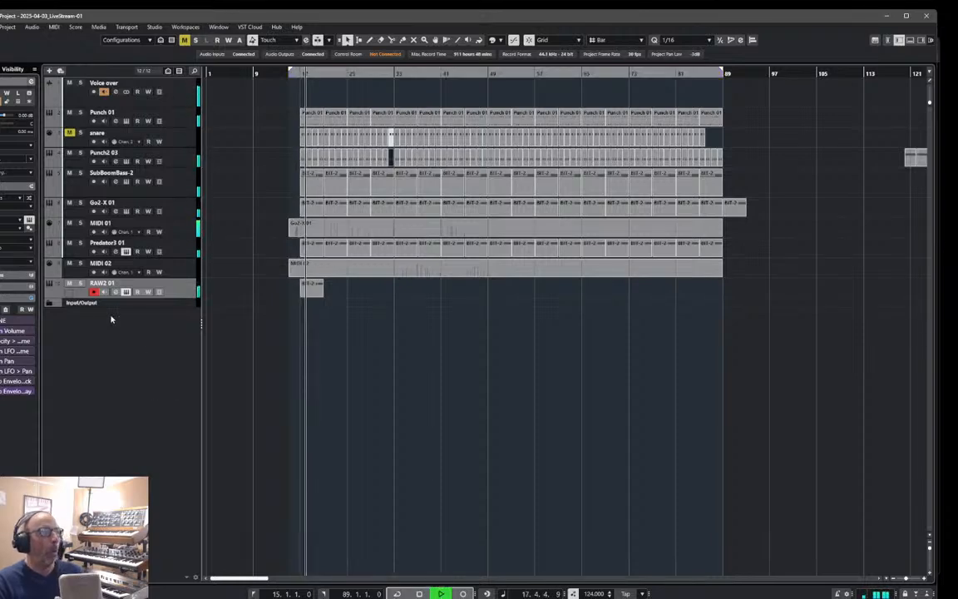
# - Delete the last three A2 notes in the RAW2 part, stretch the first across its four bars, and close the note editor
pyautogui.click(306, 291)
pyautogui.doubleClick(307, 291)
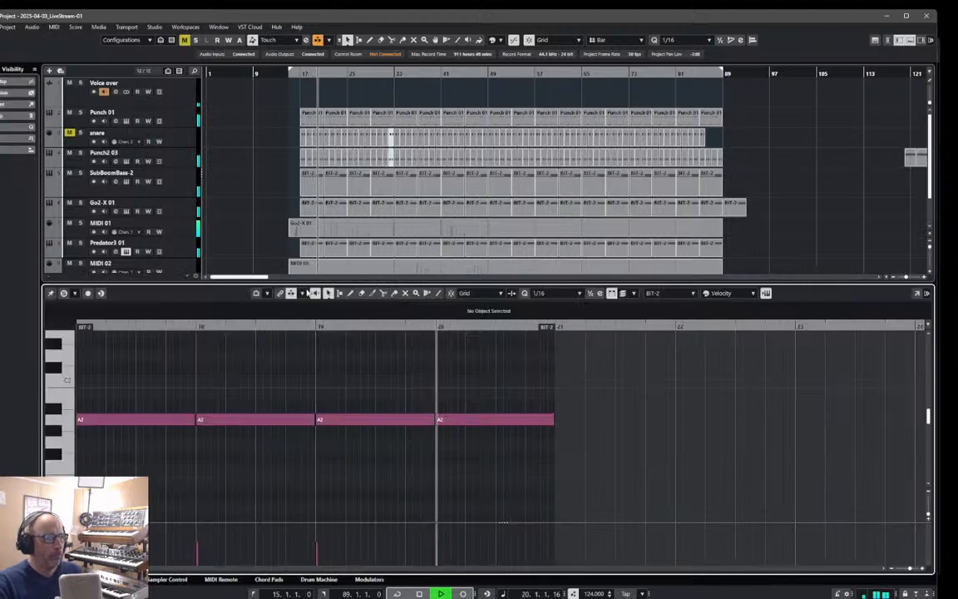
pyautogui.moveTo(238, 390); pyautogui.dragTo(510, 451)
pyautogui.press('Delete')
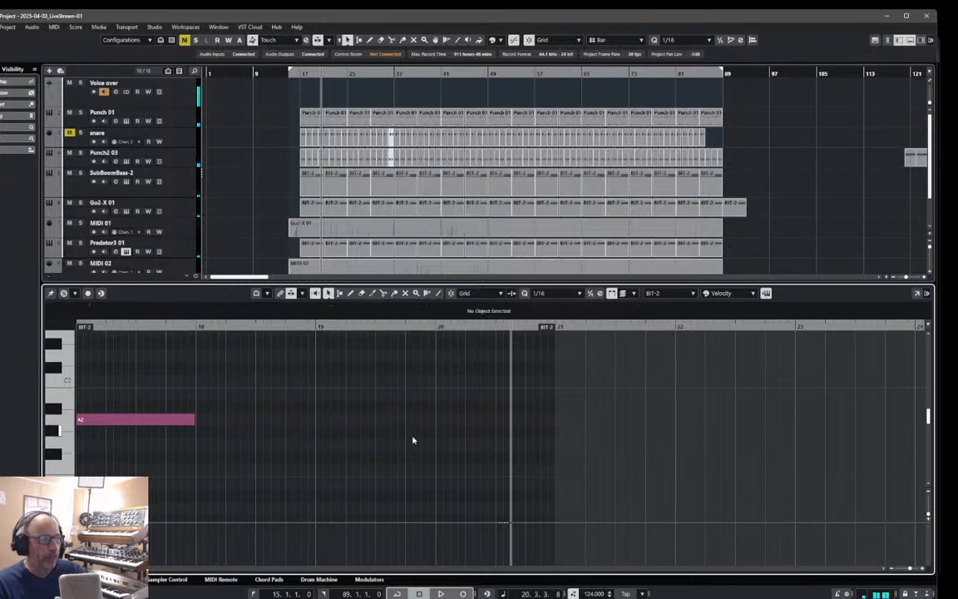
pyautogui.click(192, 419)
pyautogui.moveTo(194, 419); pyautogui.dragTo(549, 441)
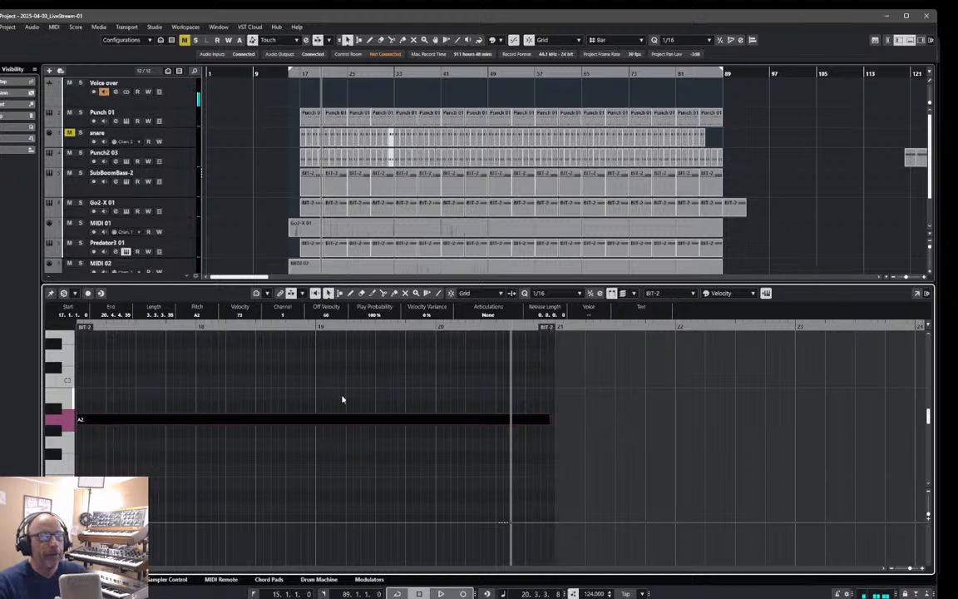
pyautogui.click(909, 41)
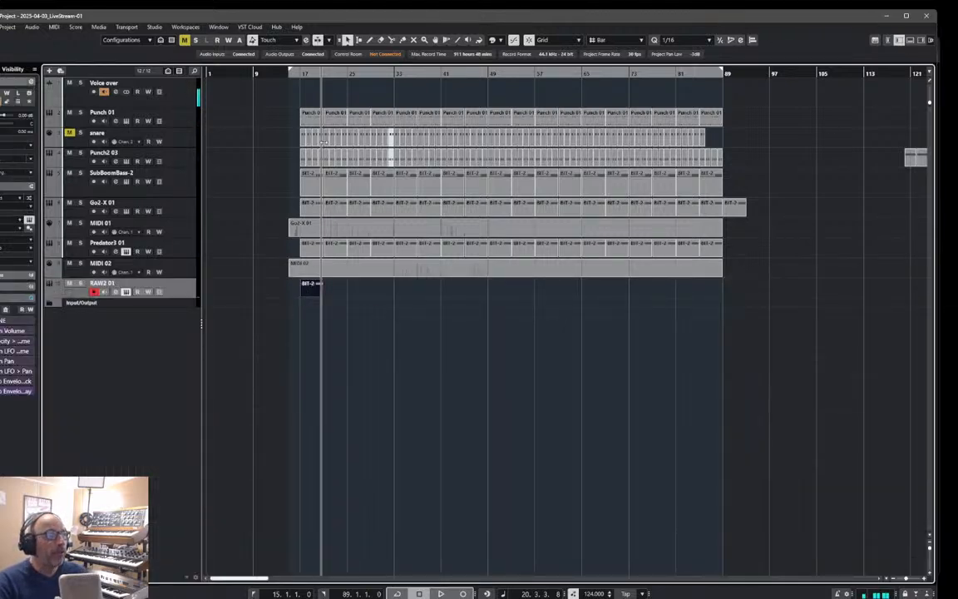
# - Transpose the long note in the RAW2 part up one octave to A3 and close the note editor
pyautogui.doubleClick(307, 294)
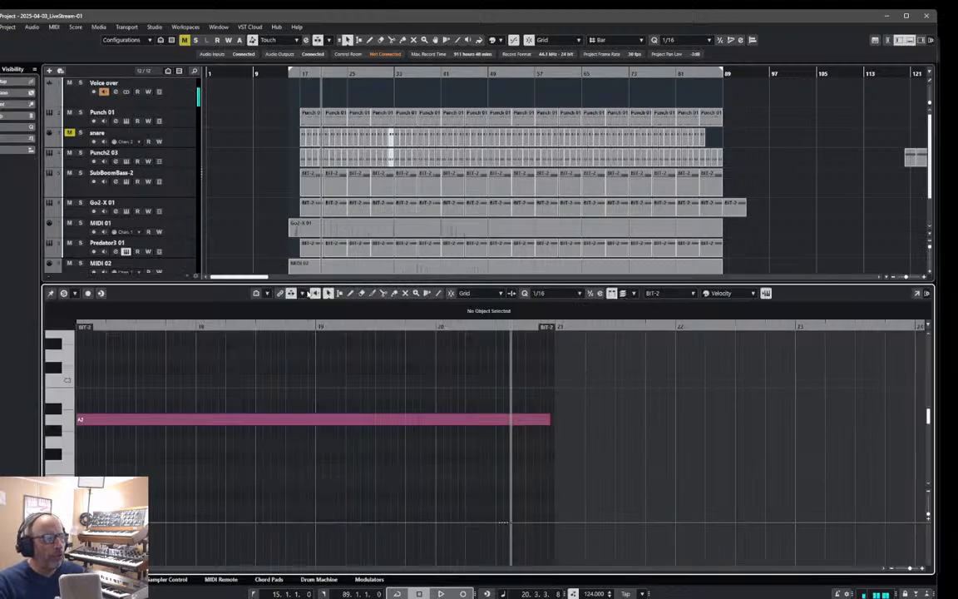
pyautogui.click(270, 419)
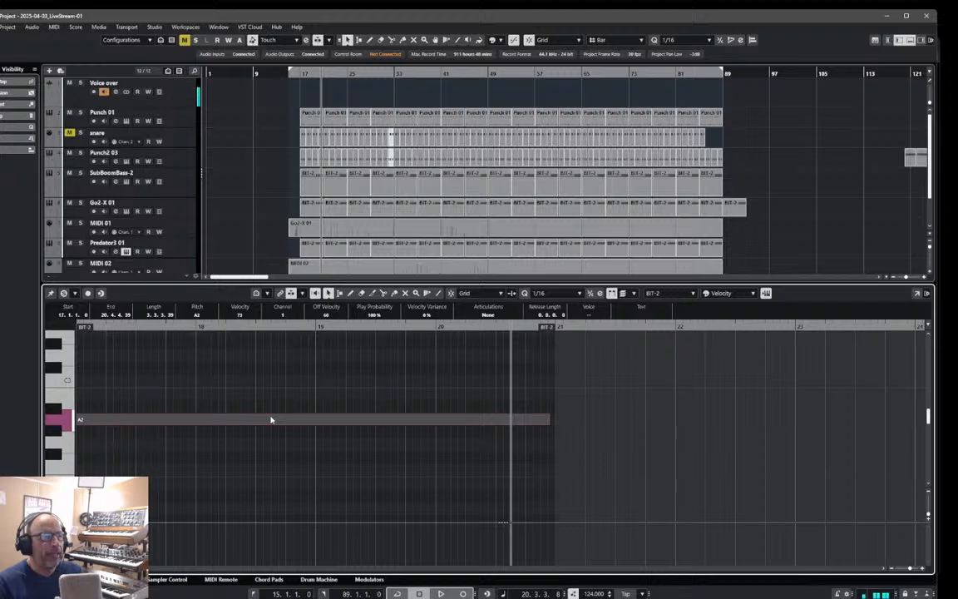
pyautogui.press('Up')
pyautogui.press('Up')
pyautogui.press('Up')
pyautogui.press('Up')
pyautogui.press('Up')
pyautogui.press('Up')
pyautogui.press('Up')
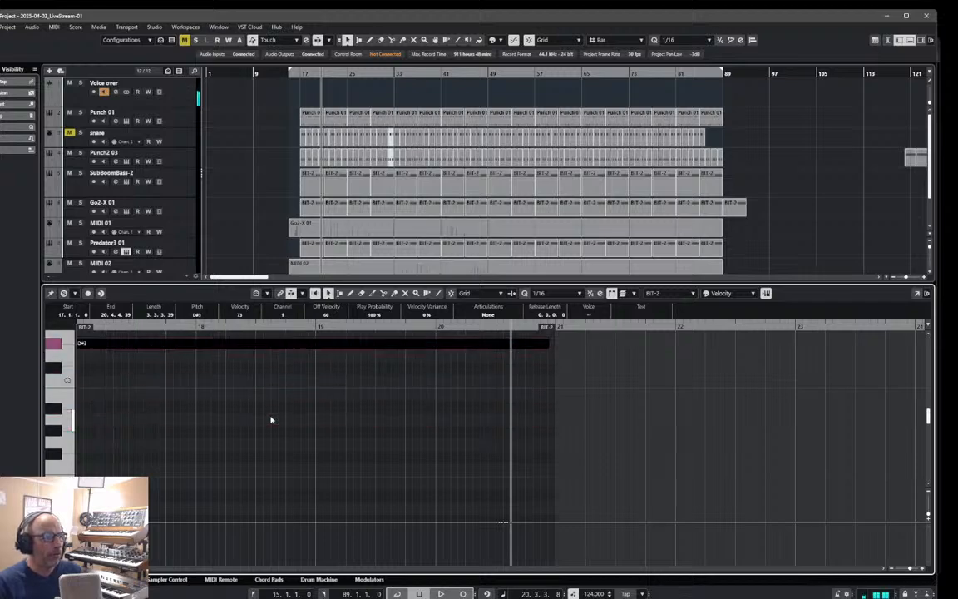
pyautogui.press('Up')
pyautogui.press('Up')
pyautogui.press('Up')
pyautogui.press('Up')
pyautogui.press('Up')
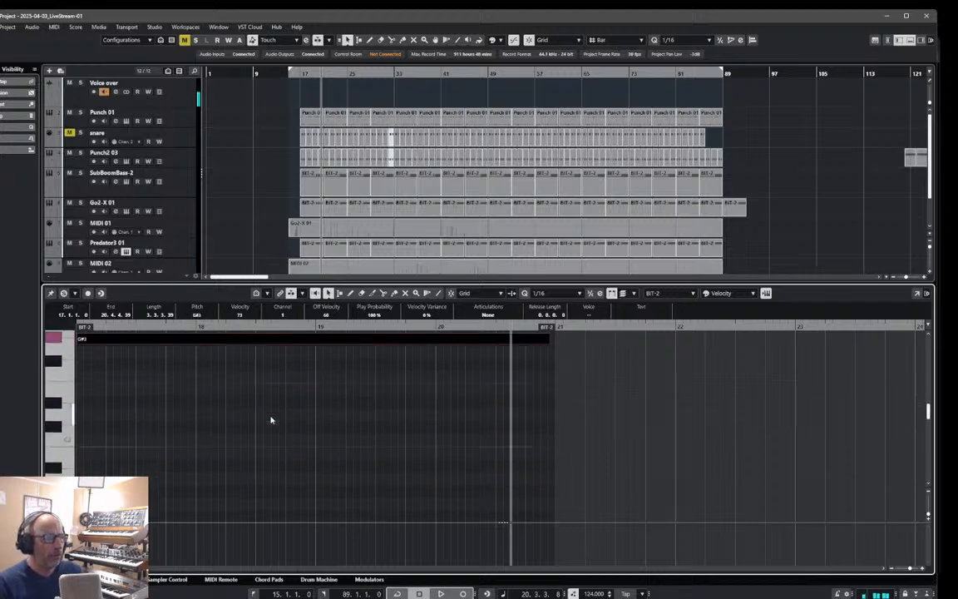
pyautogui.press('Up')
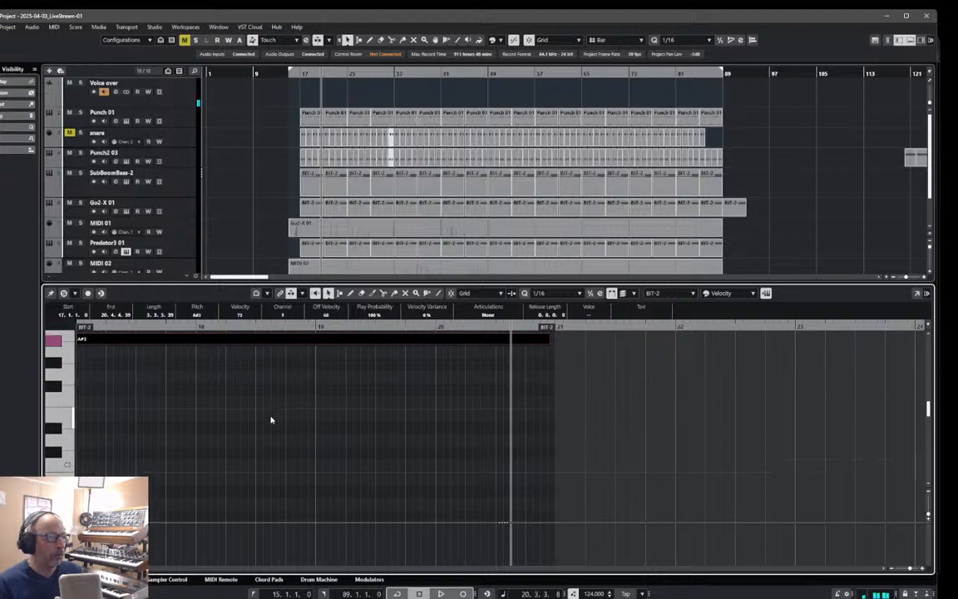
pyautogui.press('Down')
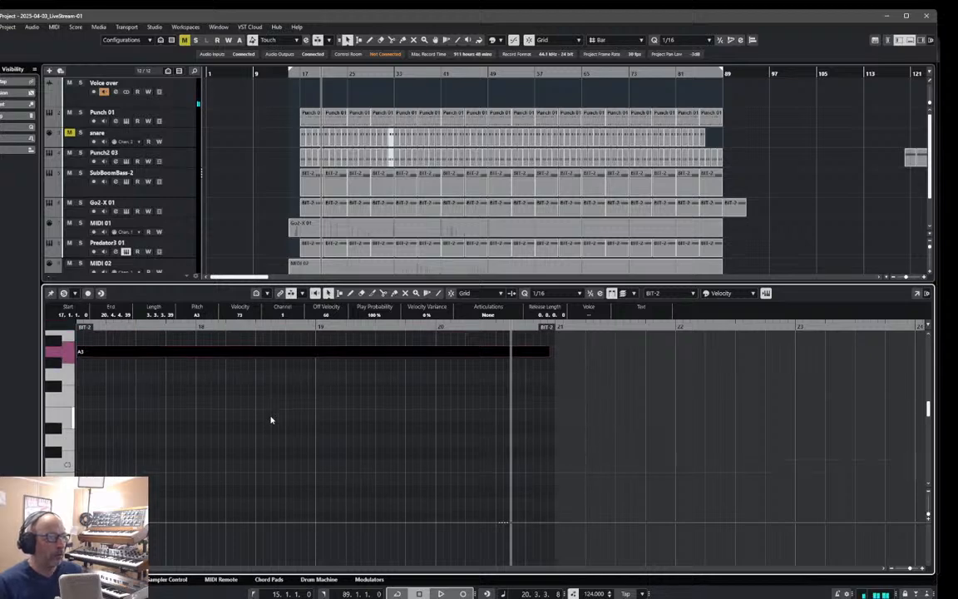
pyautogui.click(911, 40)
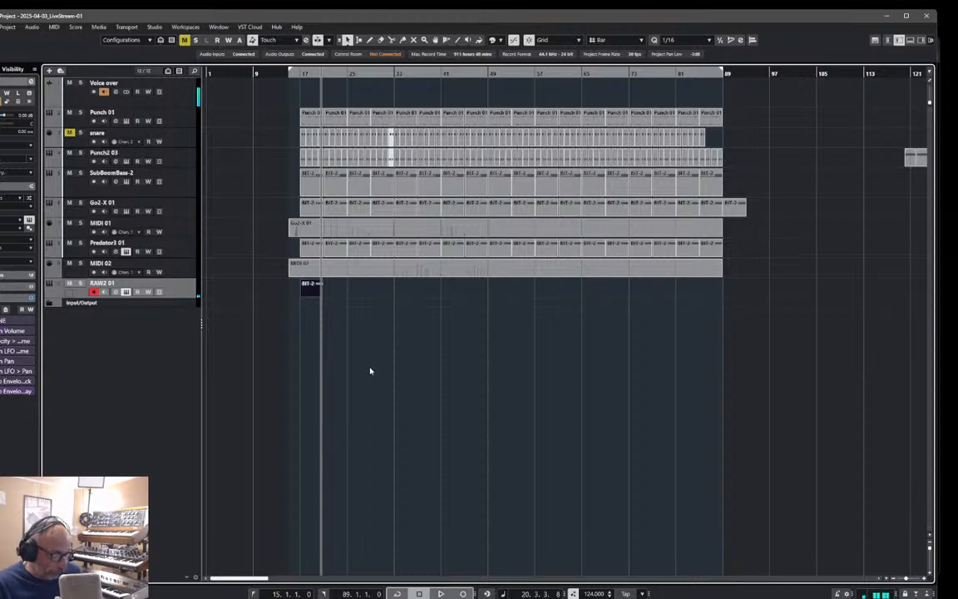
# - Duplicate the RAW2 part repeatedly until its copies fill the track up to bar 89
pyautogui.hotkey('ctrl', 'd')
pyautogui.hotkey('ctrl', 'd')
pyautogui.hotkey('ctrl', 'd')
pyautogui.hotkey('ctrl', 'd')
pyautogui.hotkey('ctrl', 'd')
pyautogui.hotkey('ctrl', 'd')
pyautogui.hotkey('ctrl', 'd')
pyautogui.hotkey('ctrl', 'd')
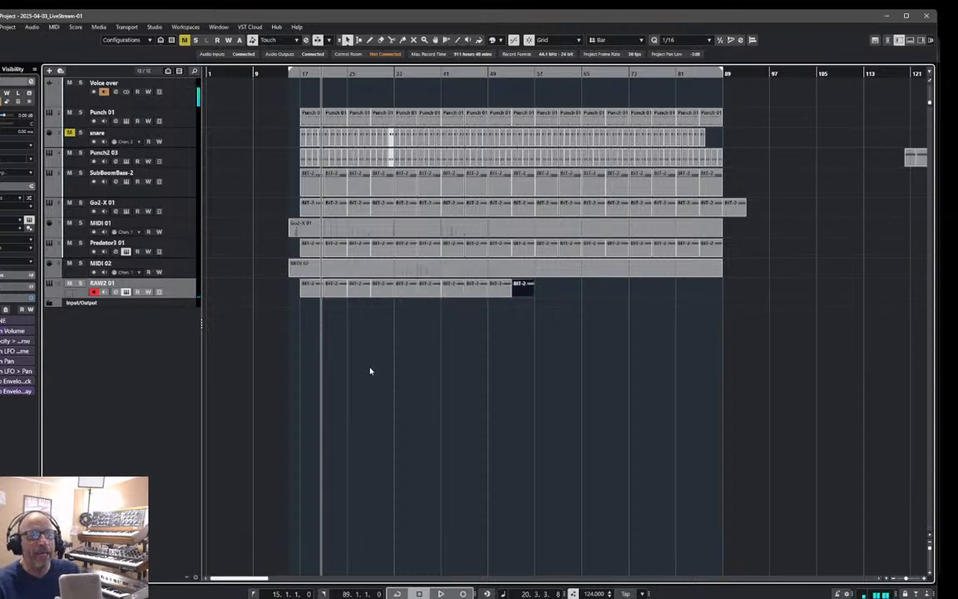
pyautogui.hotkey('ctrl', 'd')
pyautogui.hotkey('ctrl', 'd')
pyautogui.hotkey('ctrl', 'd')
pyautogui.hotkey('ctrl', 'd')
pyautogui.hotkey('ctrl', 'd')
pyautogui.hotkey('ctrl', 'd')
pyautogui.hotkey('ctrl', 'd')
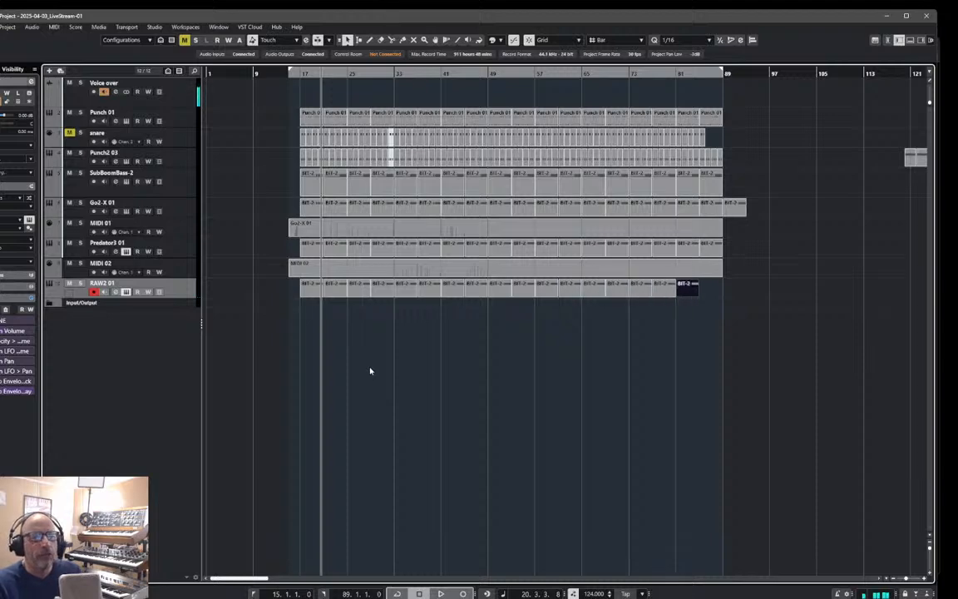
pyautogui.hotkey('ctrl', 'd')
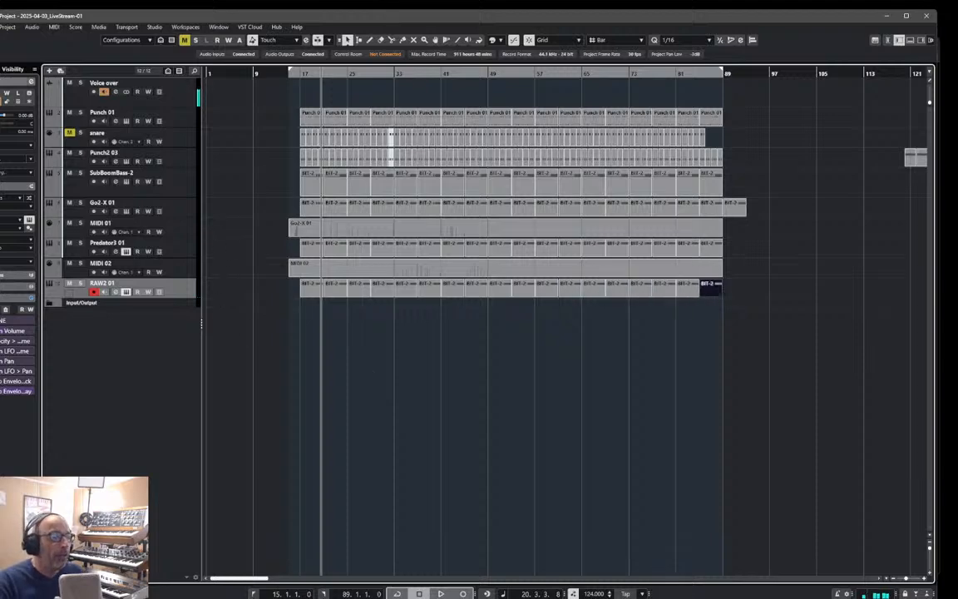
# - Switch on RAW2's arpeggiator, play from the left locator at bar 15, and return to the project window
pyautogui.click(252, 593)
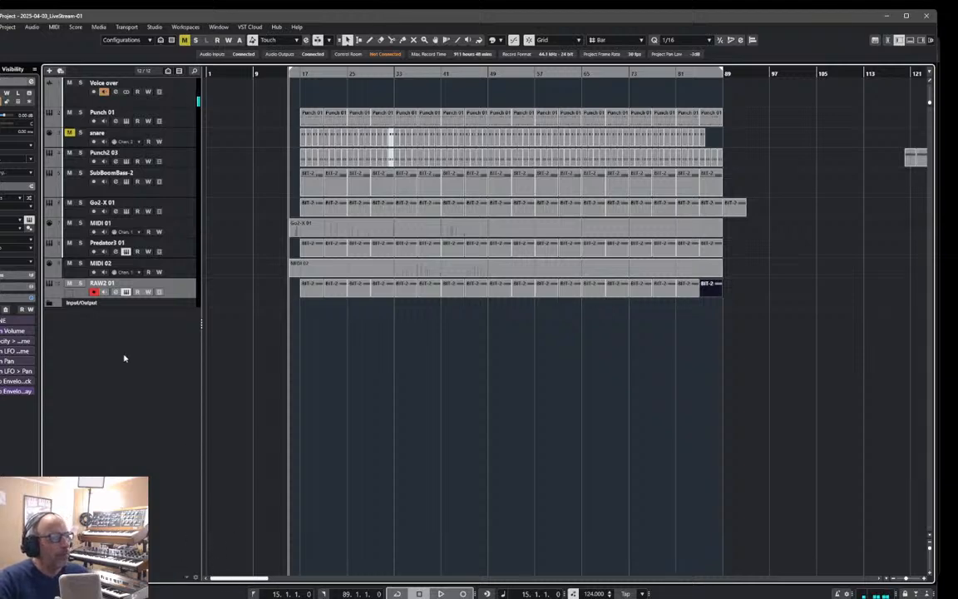
pyautogui.click(29, 222)
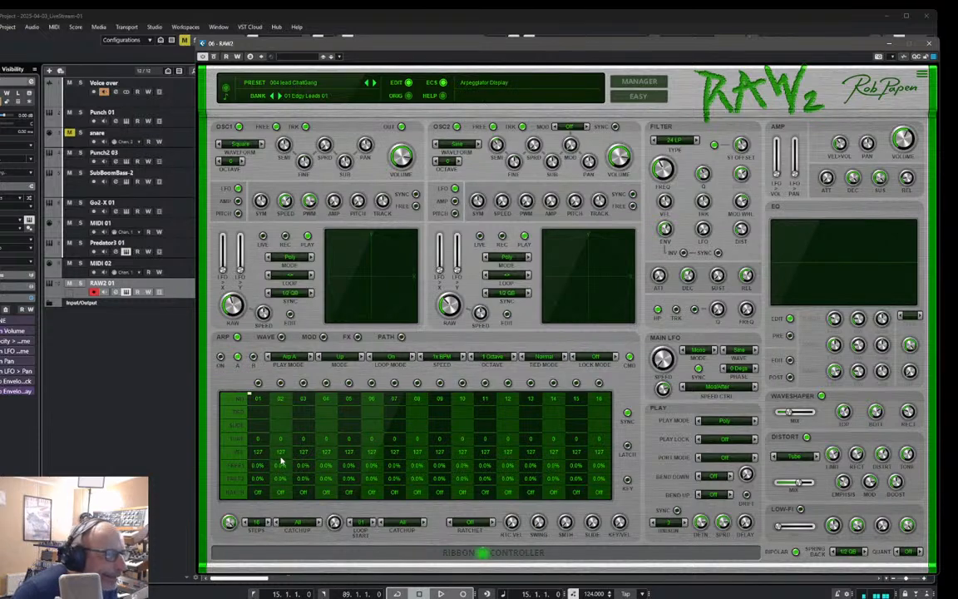
pyautogui.click(221, 357)
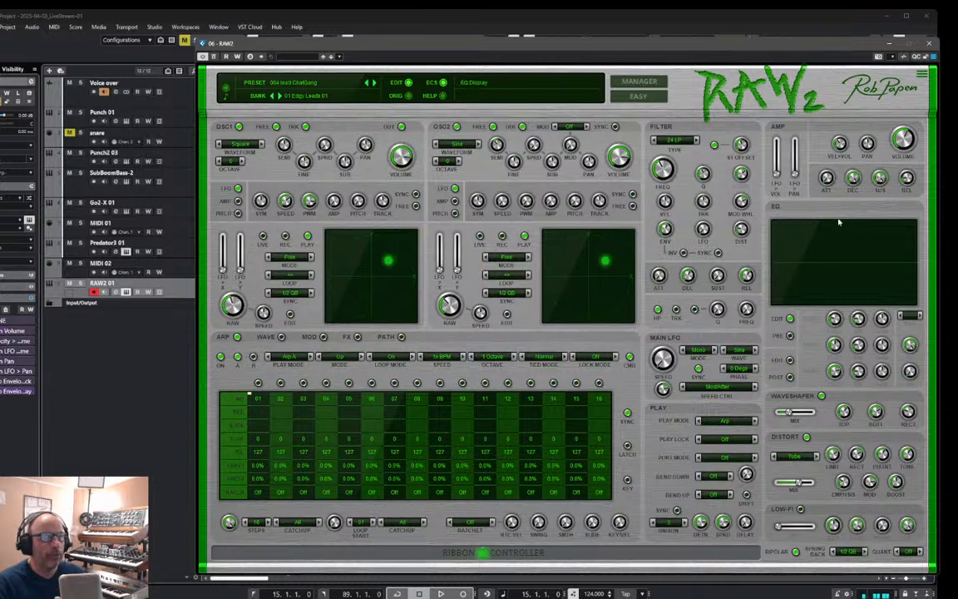
pyautogui.press('space')
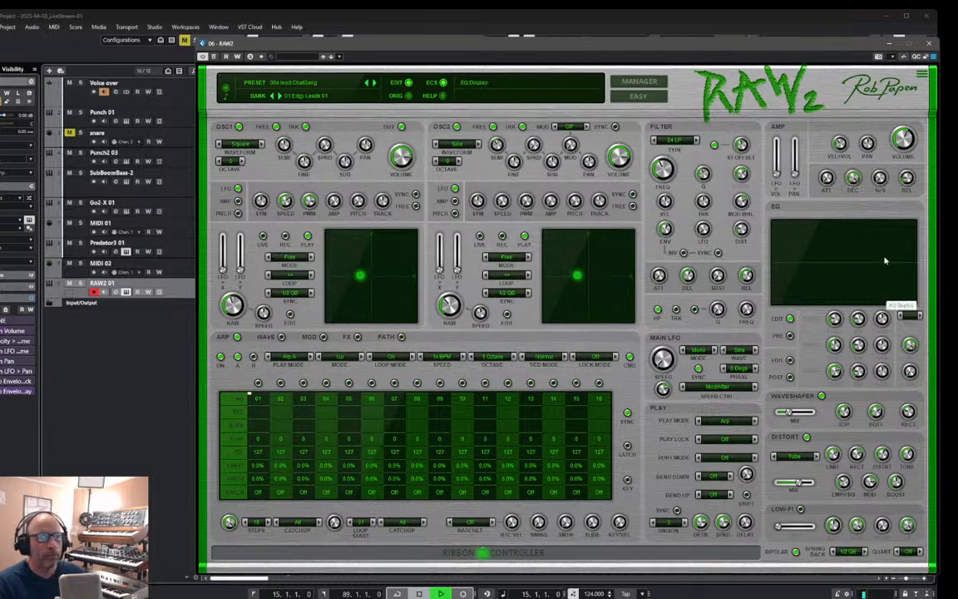
pyautogui.click(228, 16)
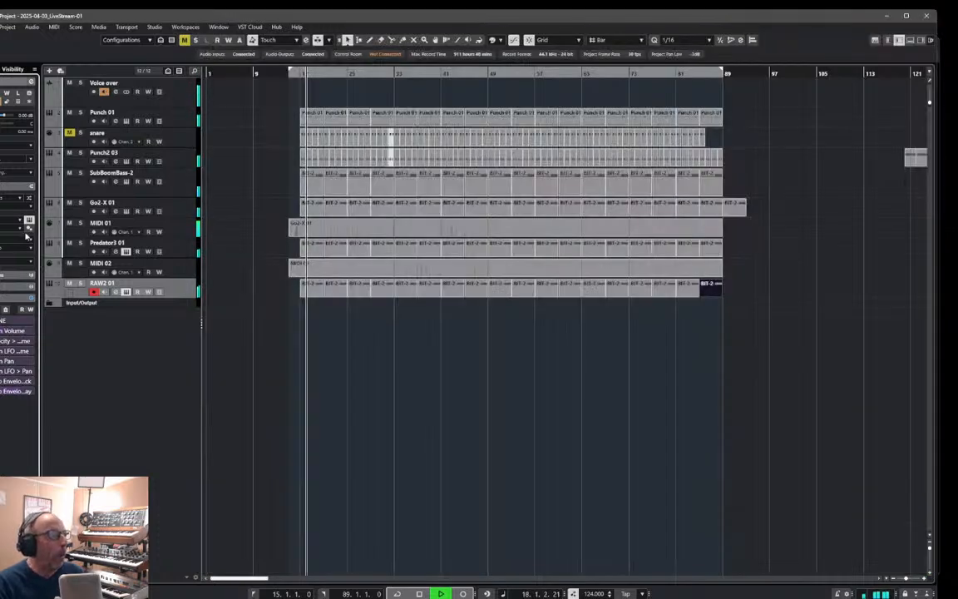
# - Mark steps 2, 3, 6, 8, 11 and 15 as tied in RAW2's arpeggiator, close the synth editor and stop playback
pyautogui.click(29, 220)
pyautogui.click(29, 220)
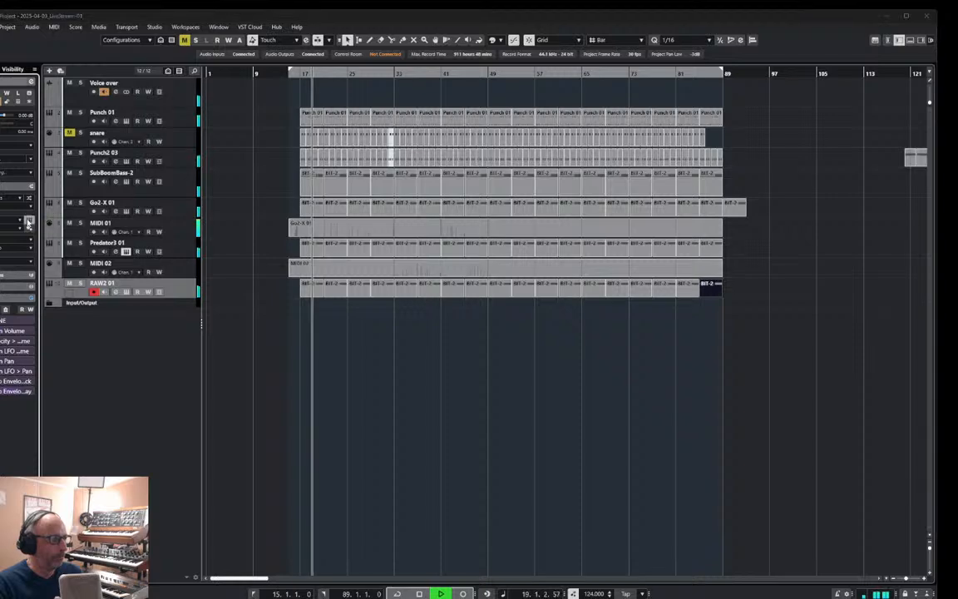
pyautogui.click(29, 220)
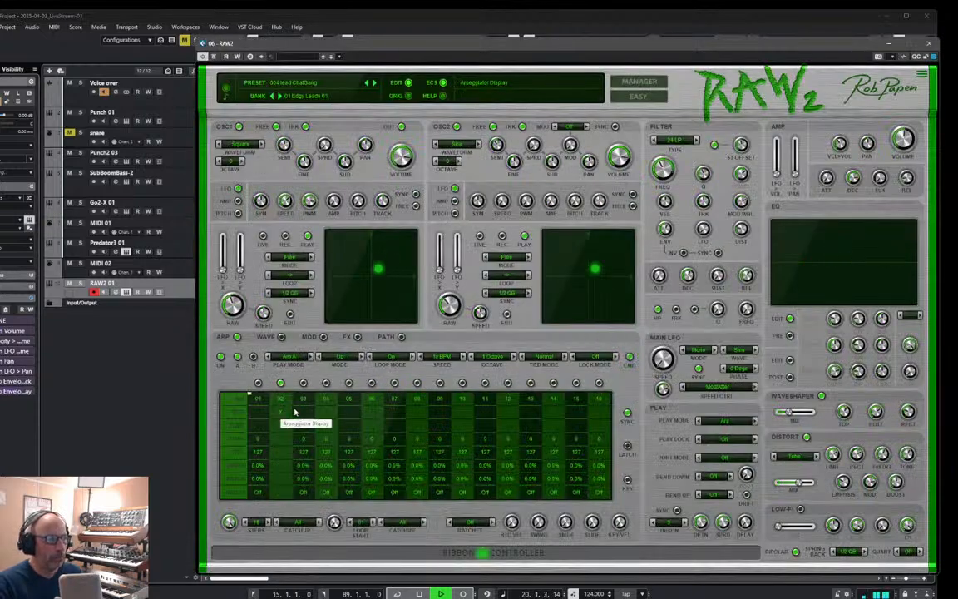
pyautogui.click(302, 412)
pyautogui.click(366, 414)
pyautogui.click(420, 415)
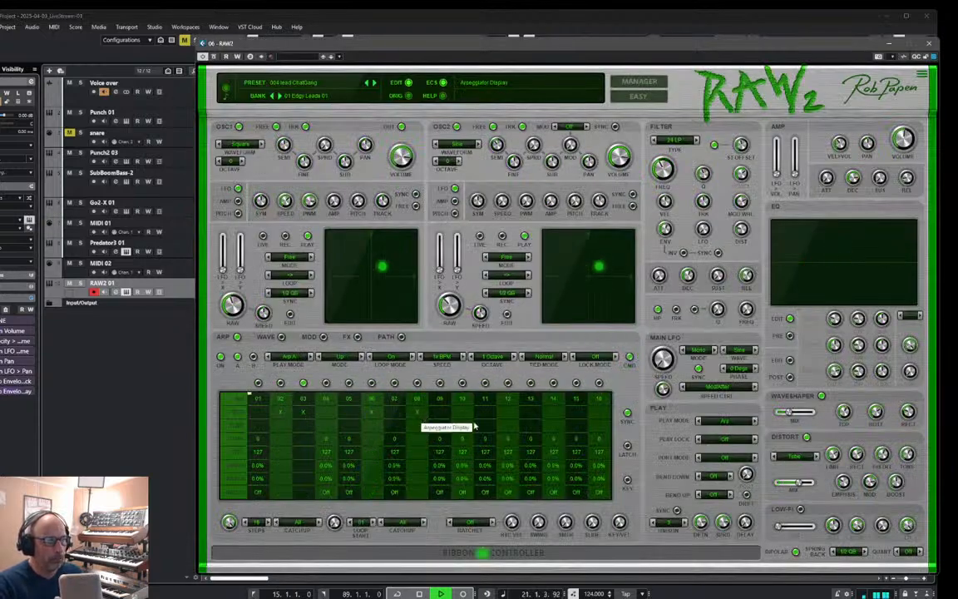
pyautogui.click(482, 415)
pyautogui.click(576, 413)
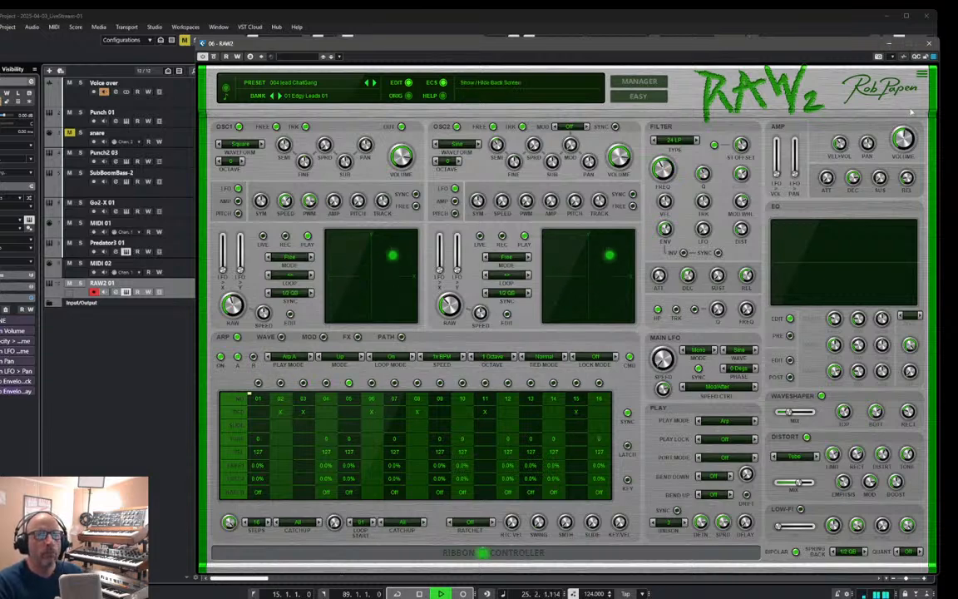
pyautogui.click(931, 43)
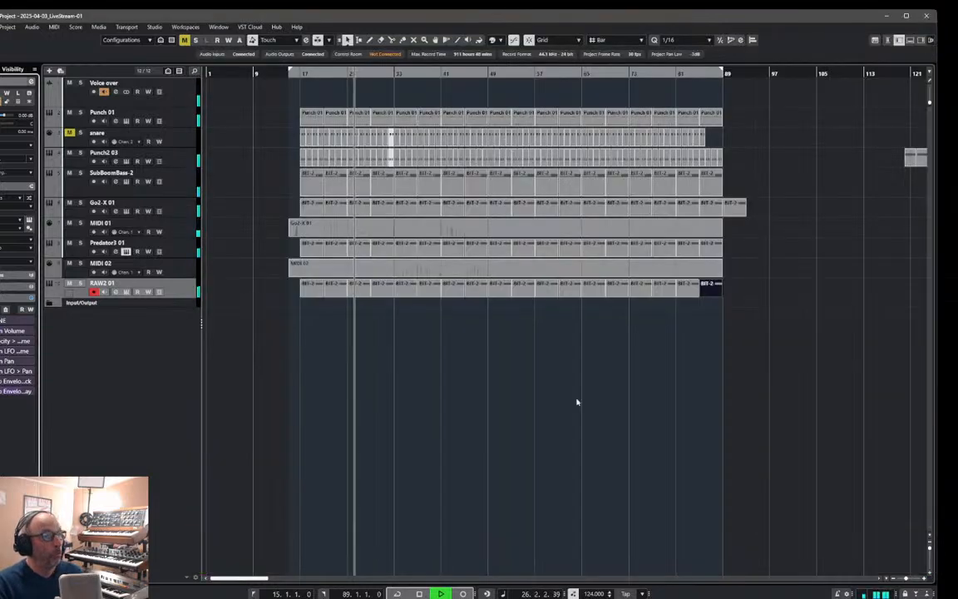
pyautogui.press('space')
# - Delete all the BIT-2 parts on the RAW2 track
pyautogui.click(461, 377)
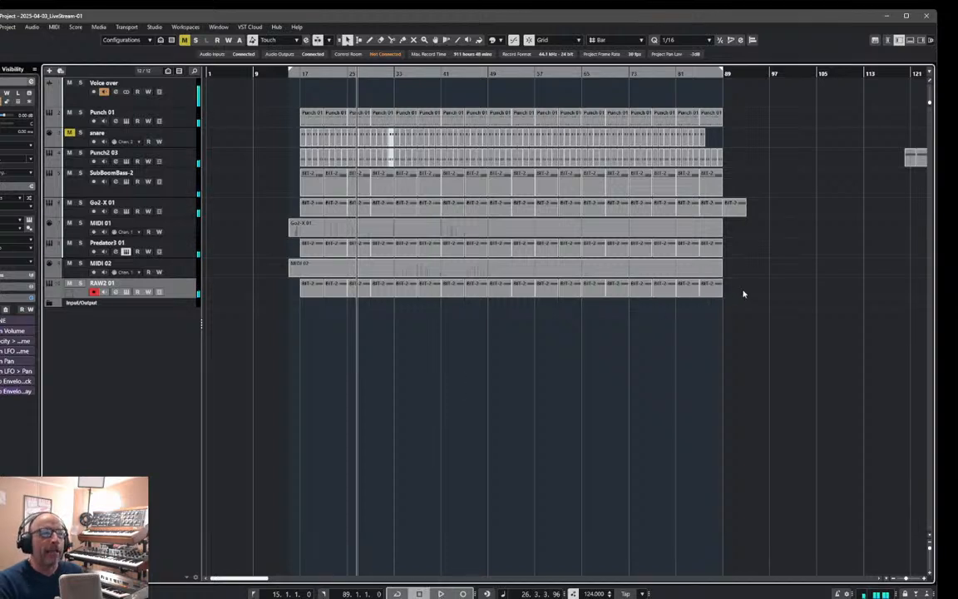
pyautogui.moveTo(743, 290); pyautogui.dragTo(454, 284)
pyautogui.moveTo(344, 289); pyautogui.dragTo(309, 291)
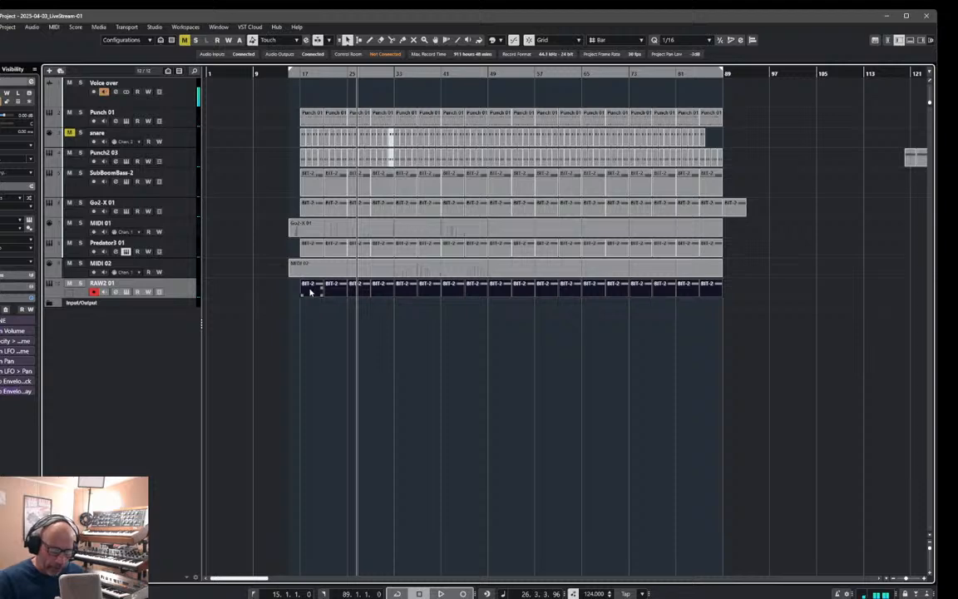
pyautogui.press('Delete')
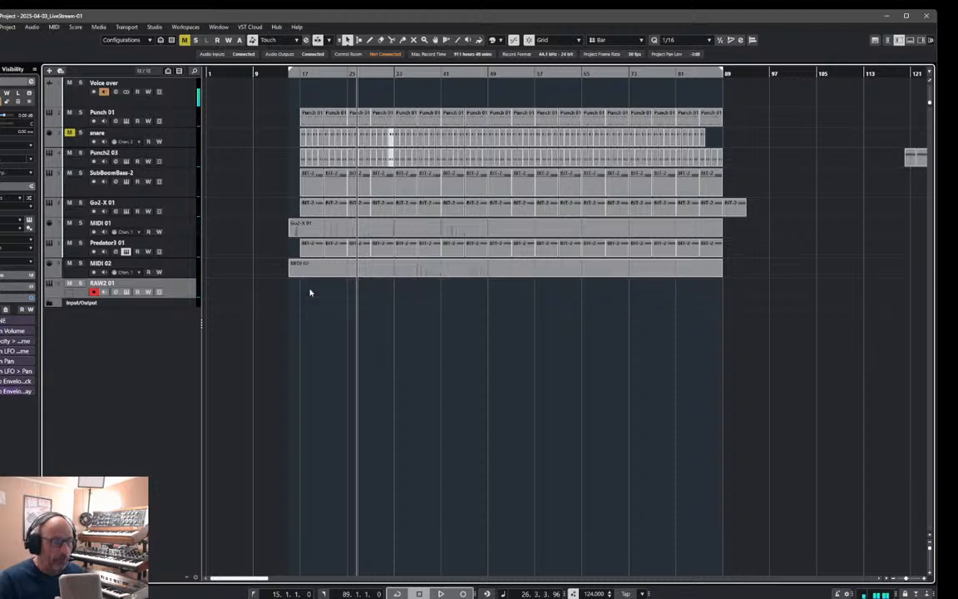
# - Record a new performance on the RAW2 track from around bar 15, ending after bar 25, and play it back from bar 15
pyautogui.click(291, 73)
pyautogui.press('KP_Multiply')
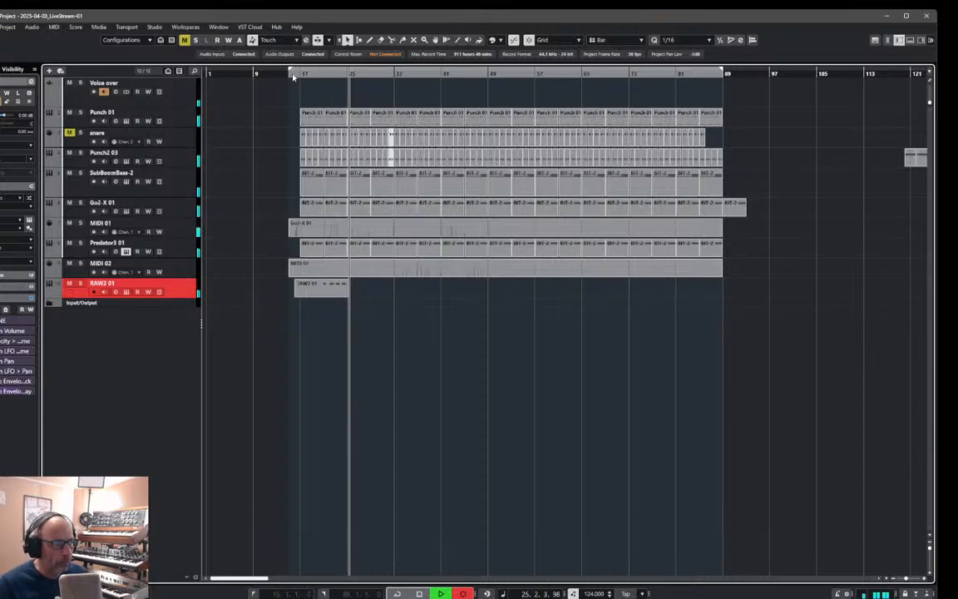
pyautogui.click(293, 77)
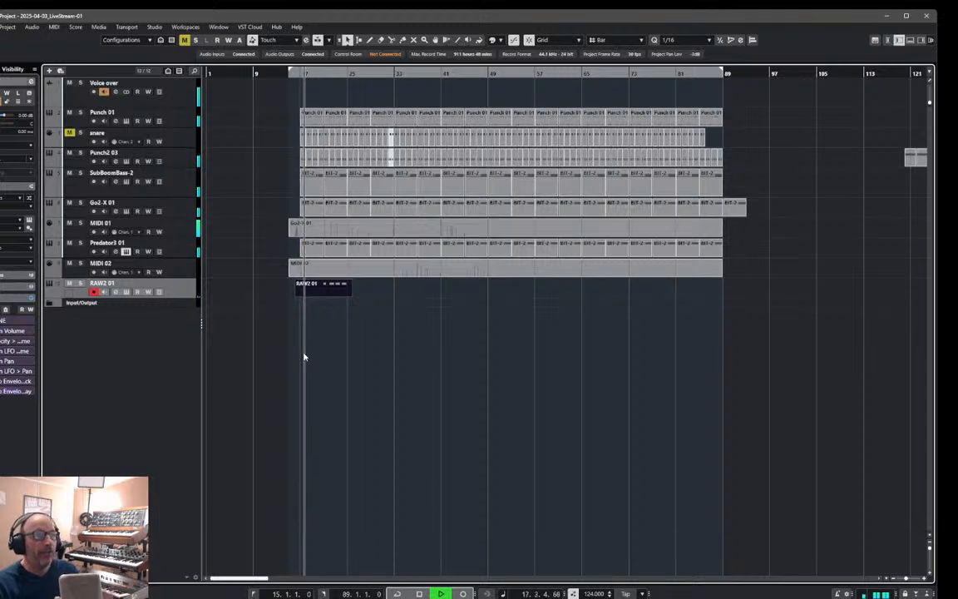
# - Open the RAW2 part for note editing, slightly lengthen its A3 note in bar 22, and play from around bar 20
pyautogui.doubleClick(333, 290)
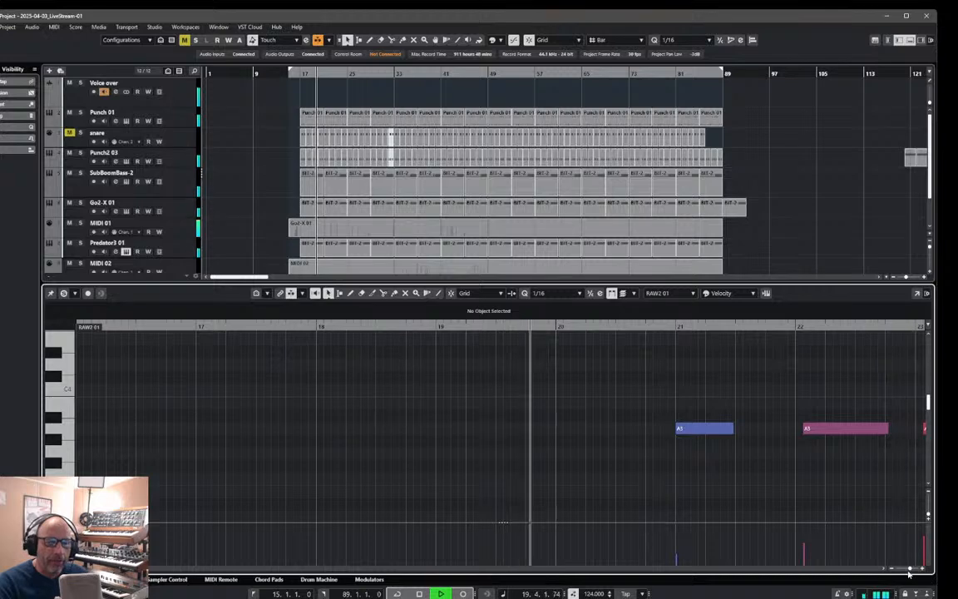
pyautogui.moveTo(911, 569); pyautogui.dragTo(909, 571)
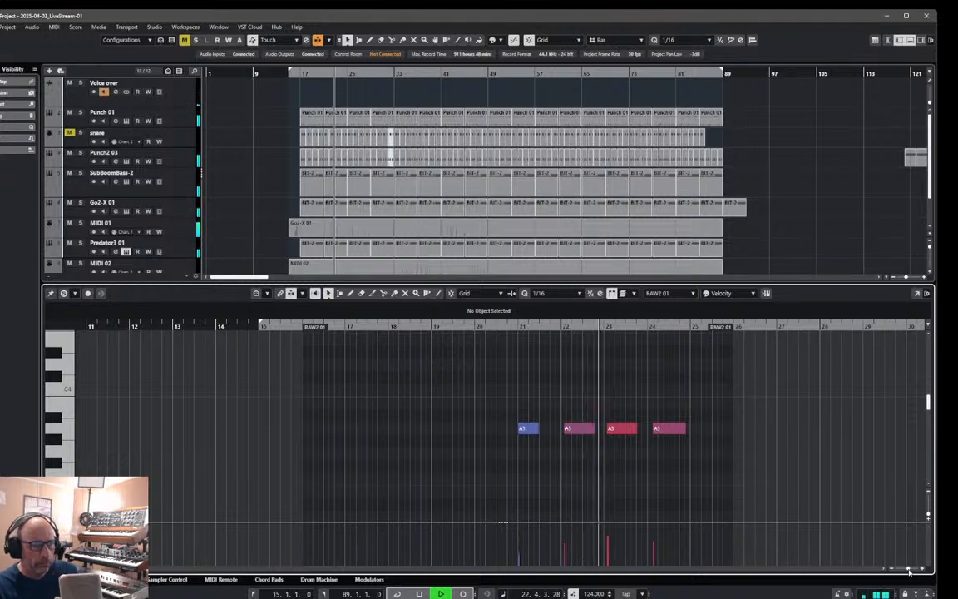
pyautogui.press('space')
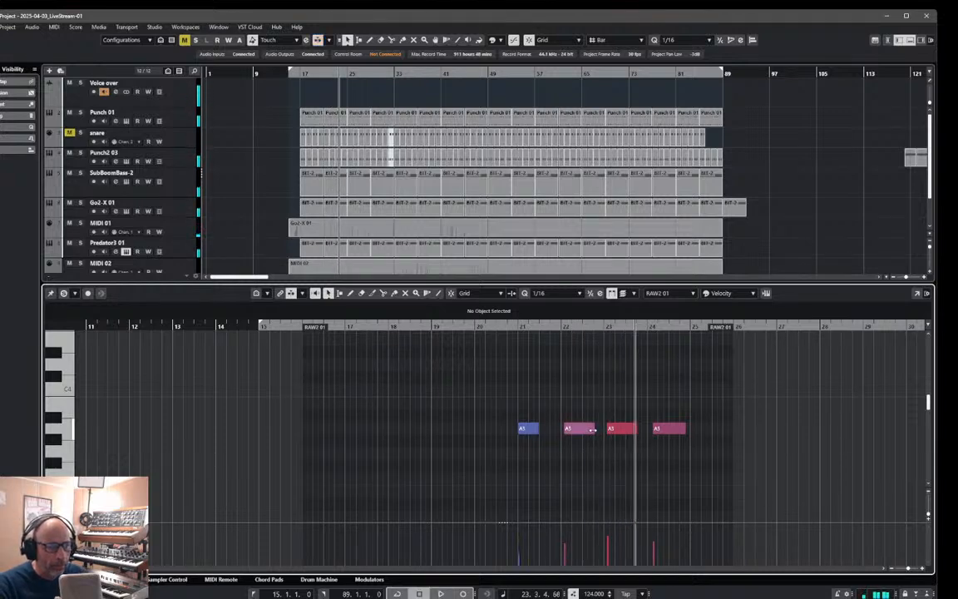
pyautogui.click(583, 430)
pyautogui.click(503, 326)
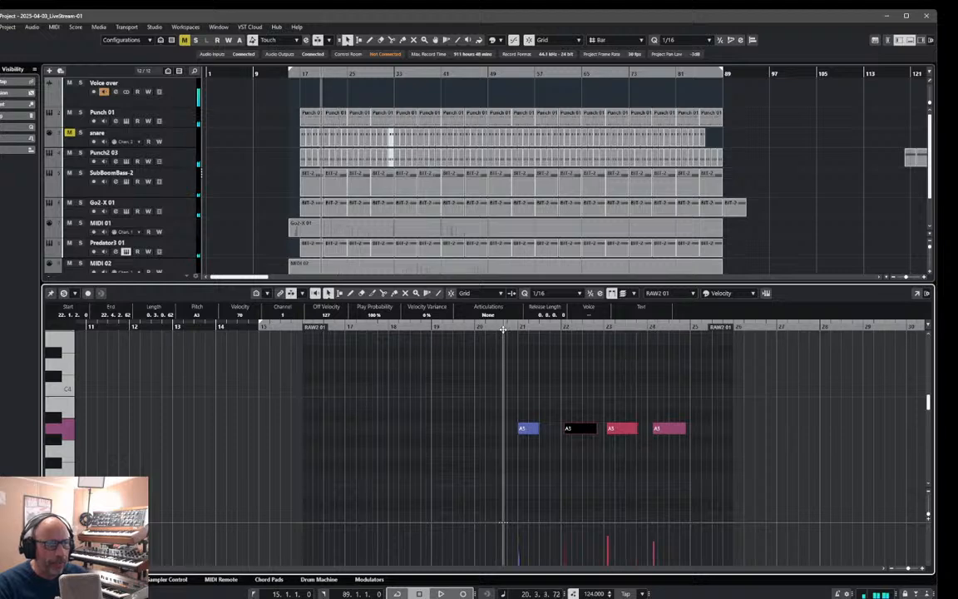
pyautogui.press('space')
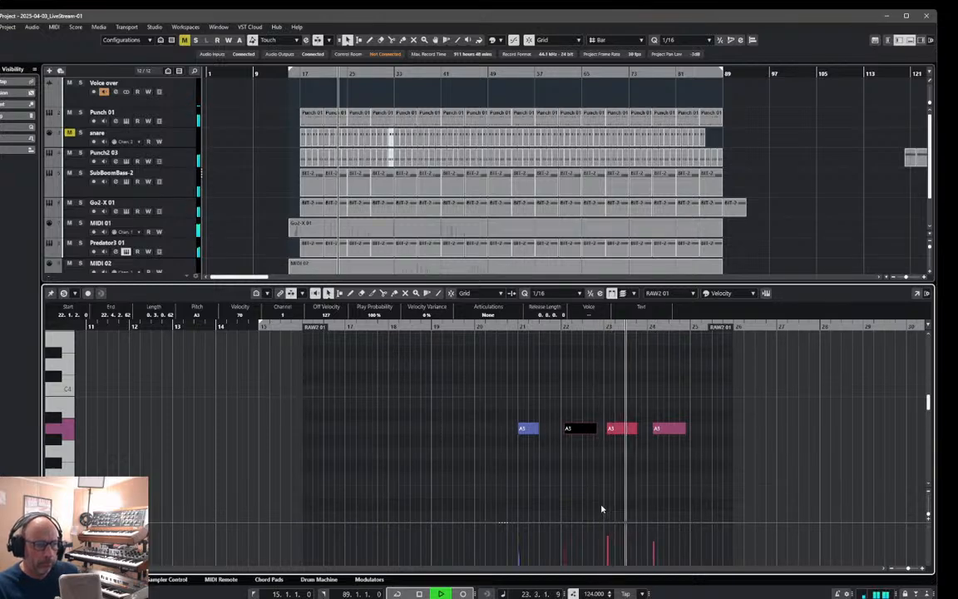
# - Slightly lengthen the A3 notes in bars 23 and 24 of the RAW2 part and play from just before bar 21
pyautogui.press('space')
pyautogui.click(633, 431)
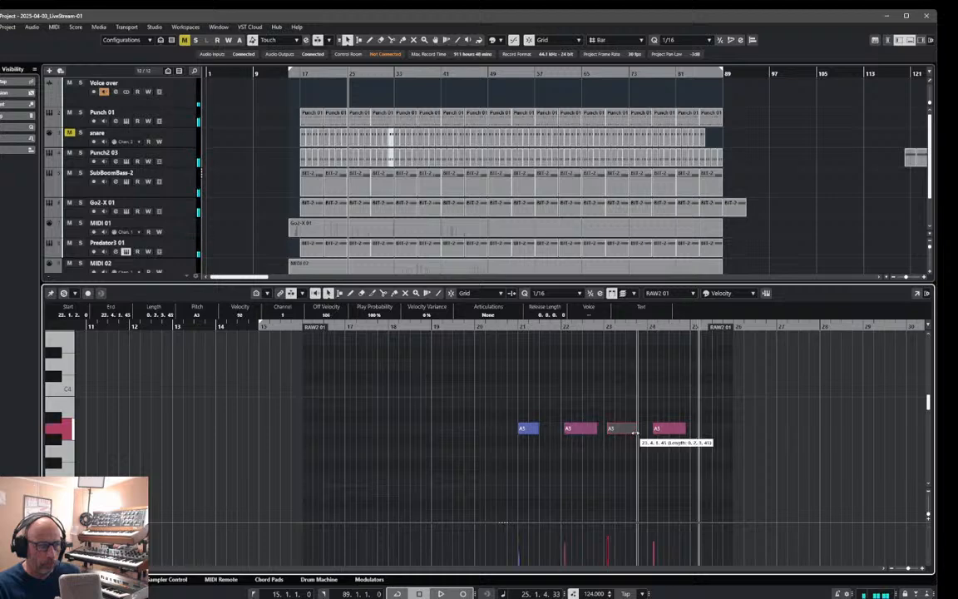
pyautogui.click(682, 429)
pyautogui.click(512, 327)
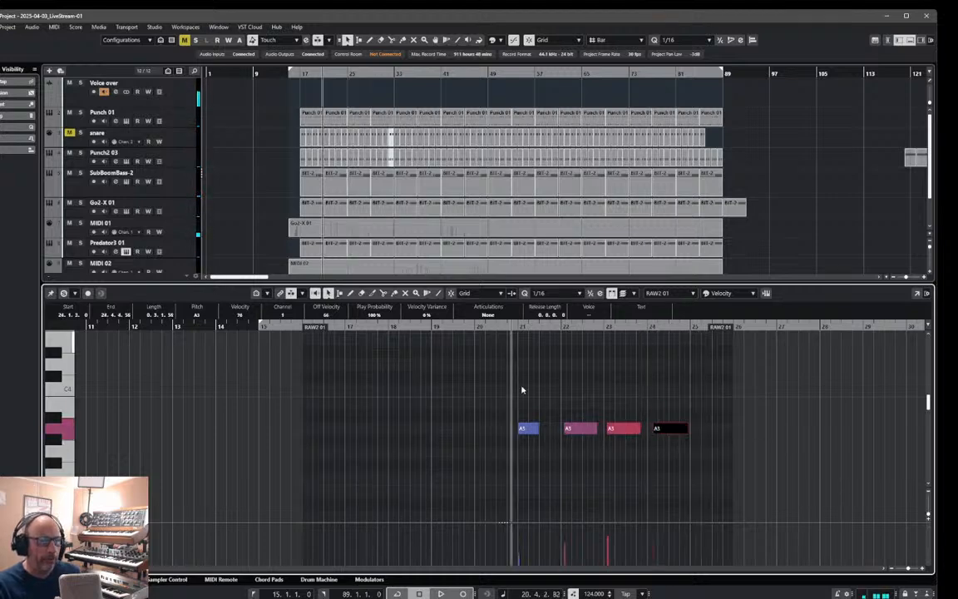
pyautogui.press('space')
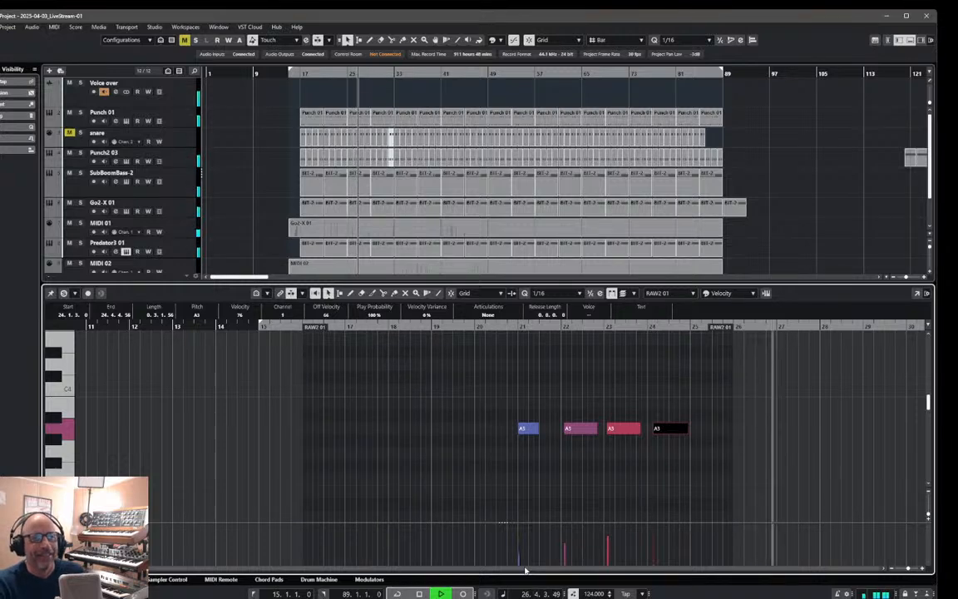
# - Close the note editor and restart playback from the left locator at bar 15
pyautogui.click(909, 44)
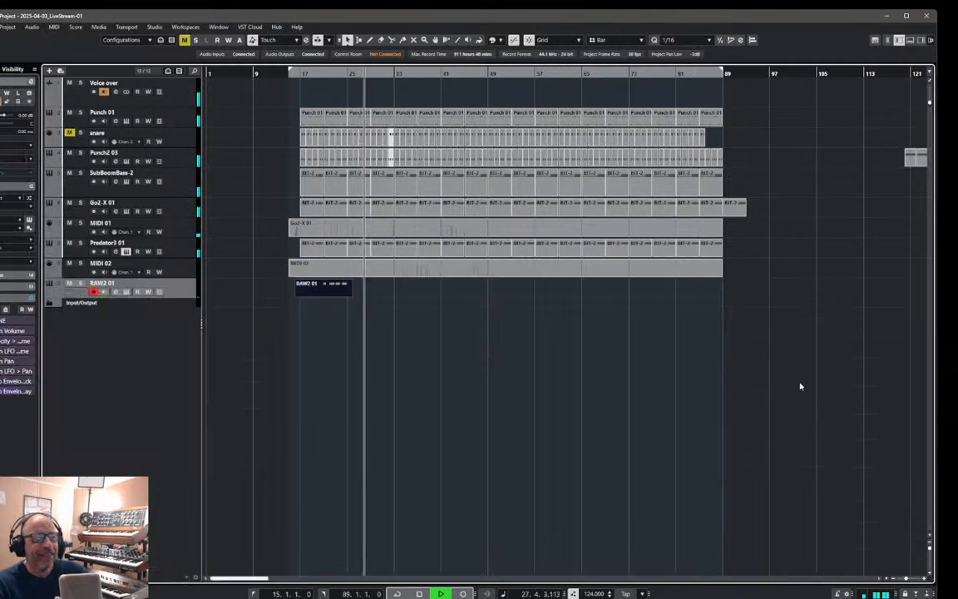
pyautogui.press('space')
pyautogui.click(255, 593)
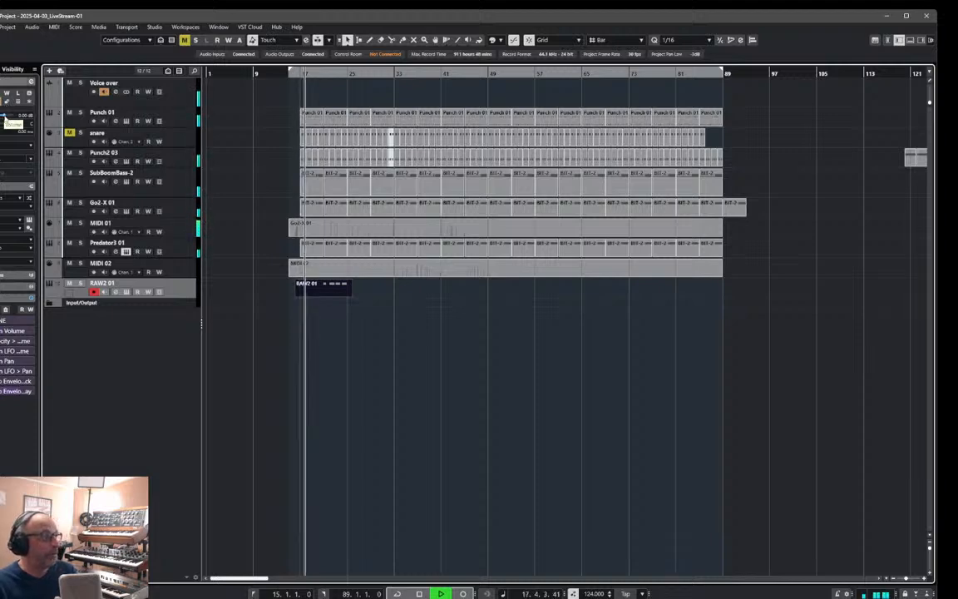
# - Lower the amp volume in RAW2's synth editor and return to the project window
pyautogui.click(29, 220)
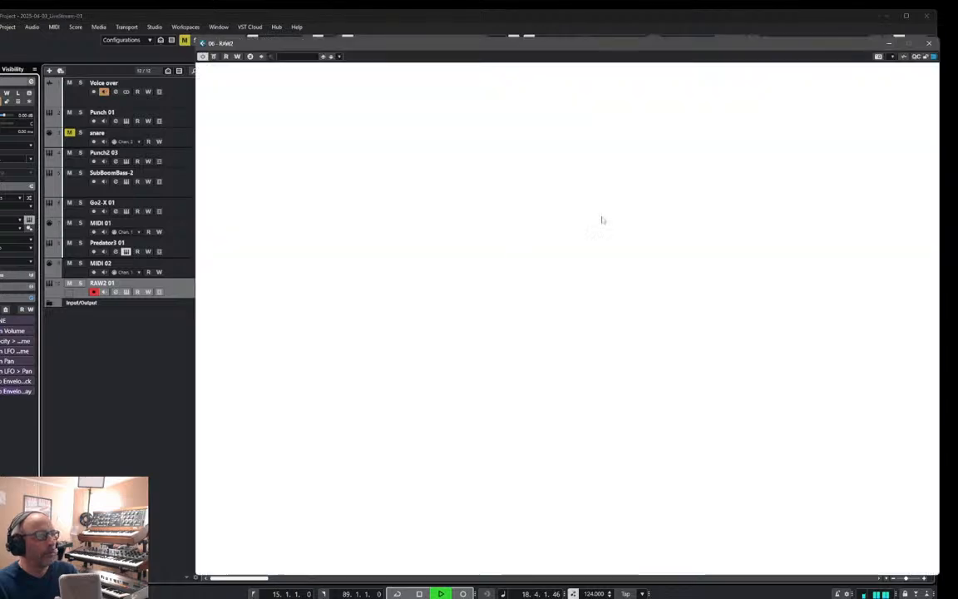
pyautogui.moveTo(903, 137); pyautogui.dragTo(903, 135)
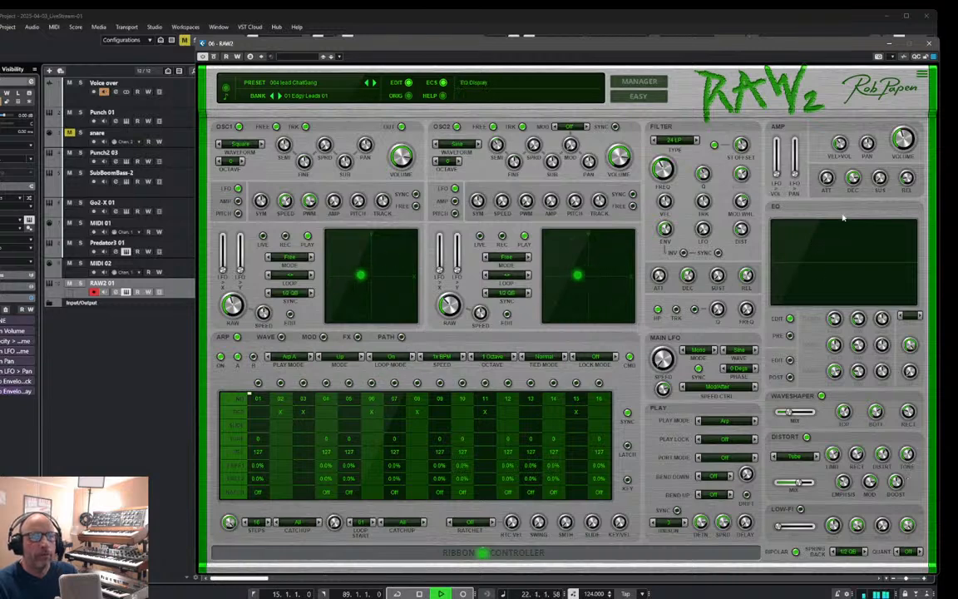
pyautogui.moveTo(907, 155); pyautogui.dragTo(907, 176)
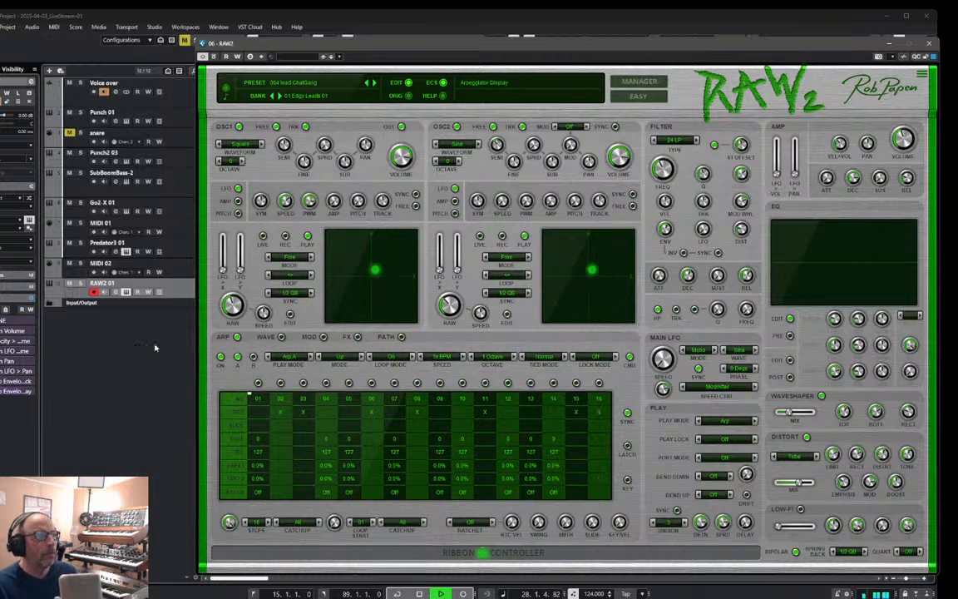
pyautogui.click(131, 389)
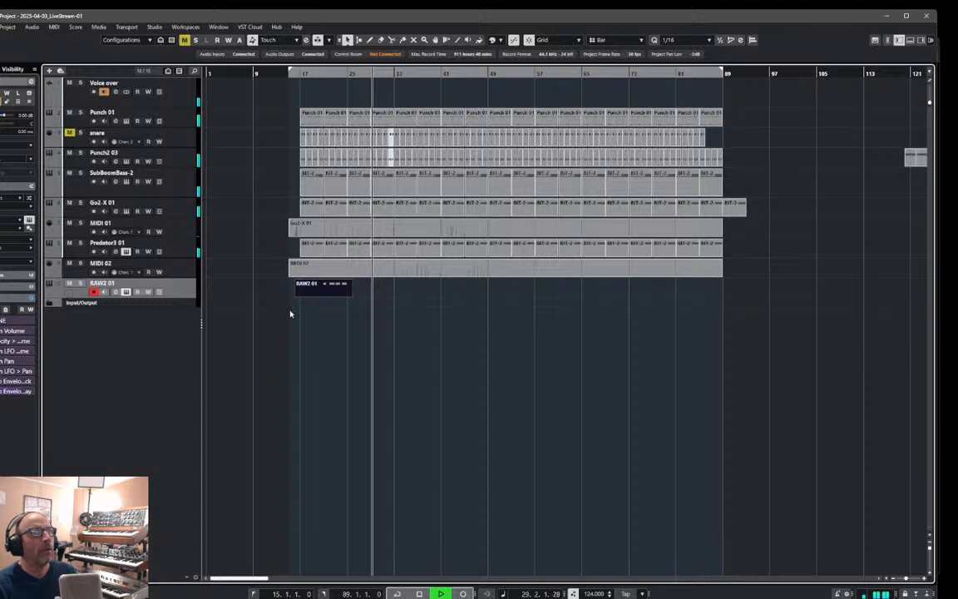
# - Open the RAW2 part for note editing and transpose its four A3 notes up an octave to A4
pyautogui.click(319, 293)
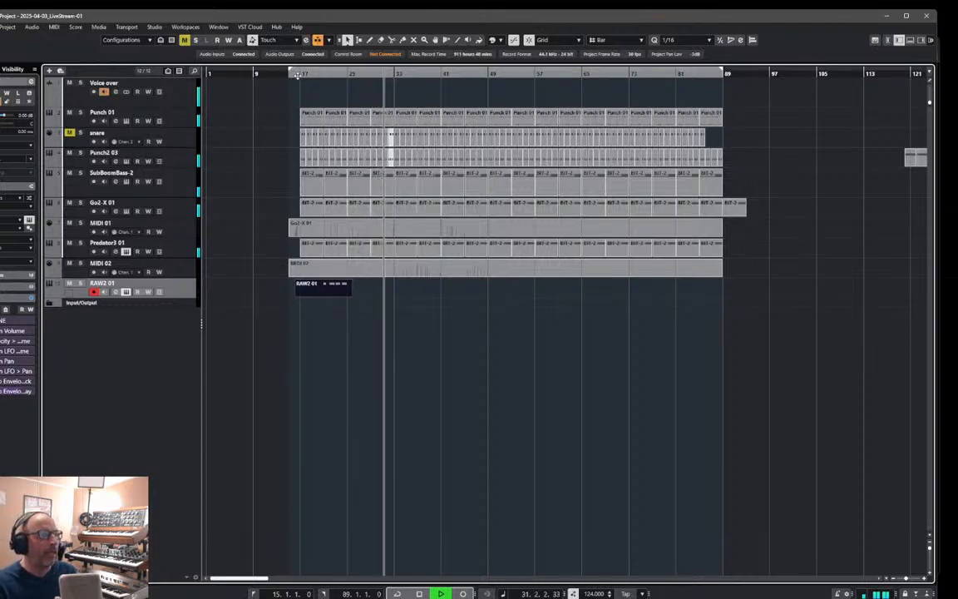
pyautogui.click(300, 75)
pyautogui.doubleClick(322, 291)
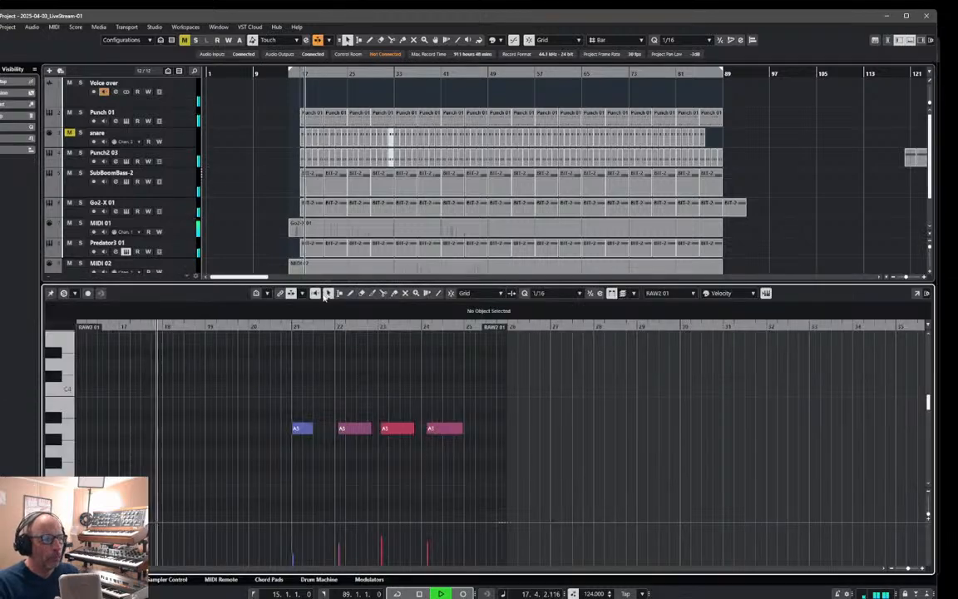
pyautogui.moveTo(276, 411); pyautogui.dragTo(439, 428)
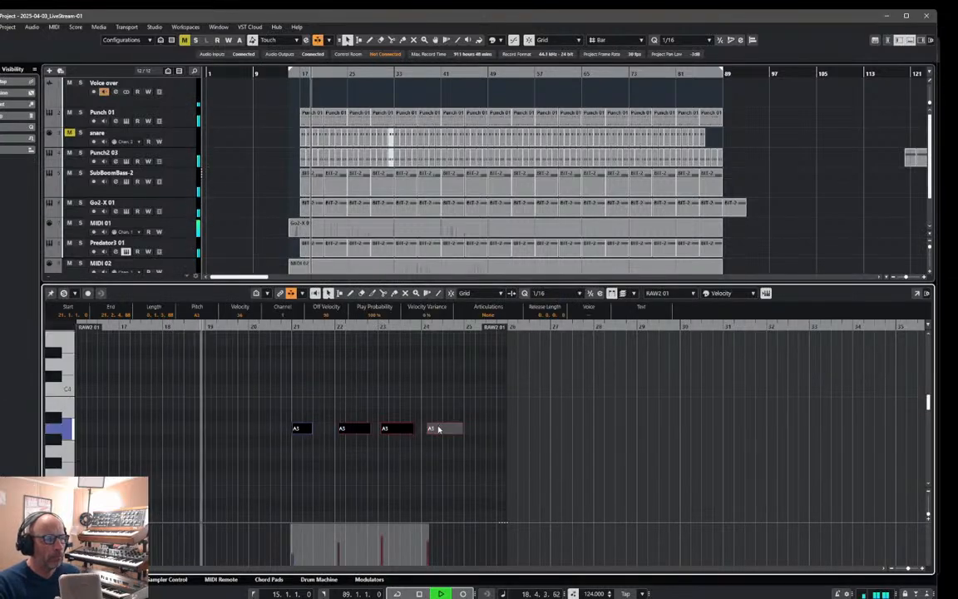
pyautogui.press('Up')
pyautogui.press('Up')
pyautogui.press('Up')
pyautogui.press('Up')
pyautogui.press('Up')
pyautogui.press('Up')
pyautogui.press('Up')
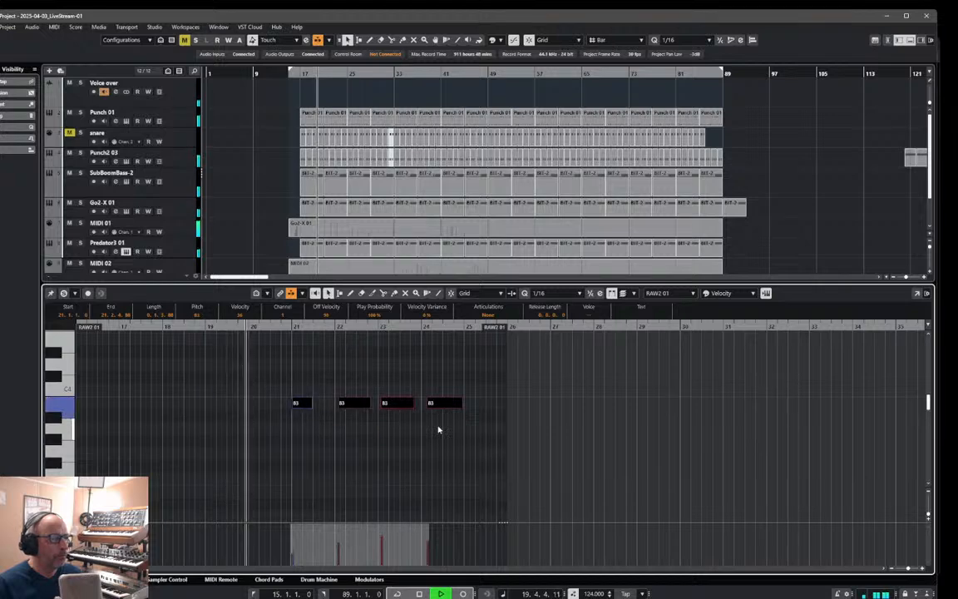
pyautogui.press('Up')
pyautogui.press('Up')
pyautogui.press('Up')
pyautogui.press('Up')
pyautogui.press('Up')
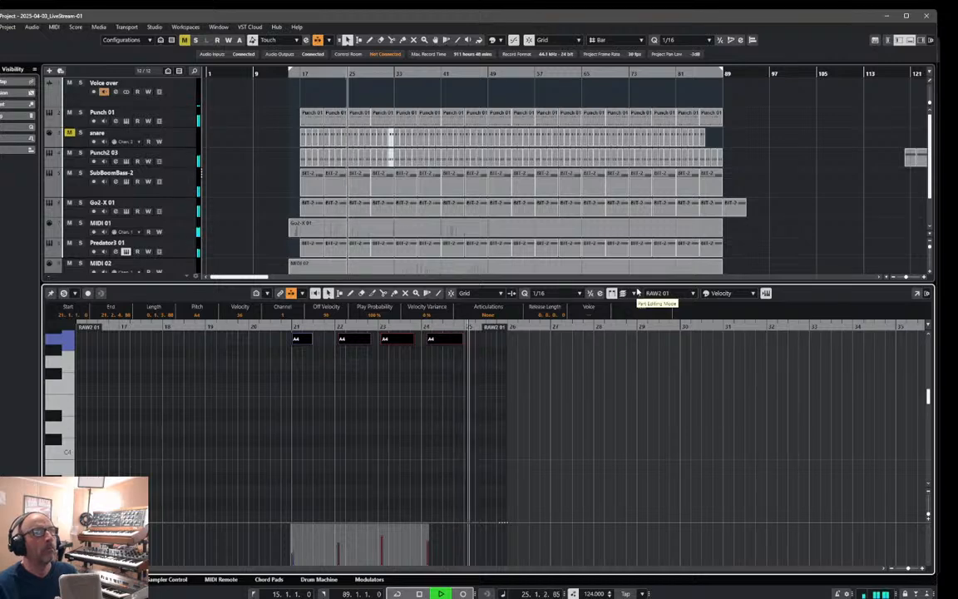
# - Transpose the four RAW2 notes back down an octave to A3 and close the note editor
pyautogui.press('Down')
pyautogui.press('Down')
pyautogui.press('Down')
pyautogui.press('Down')
pyautogui.press('Down')
pyautogui.press('Down')
pyautogui.press('Down')
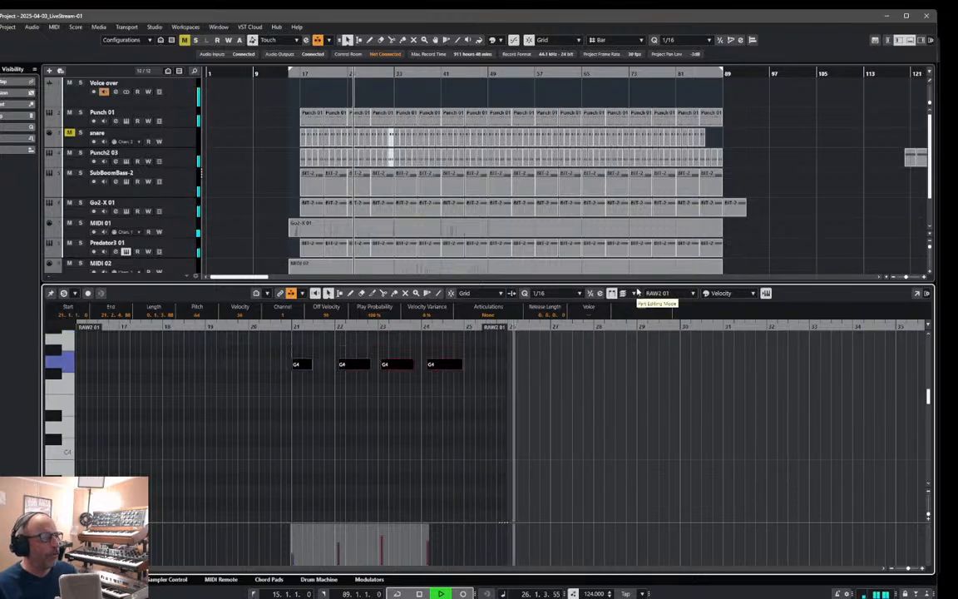
pyautogui.press('Down')
pyautogui.press('Down')
pyautogui.press('Down')
pyautogui.press('Down')
pyautogui.press('Down')
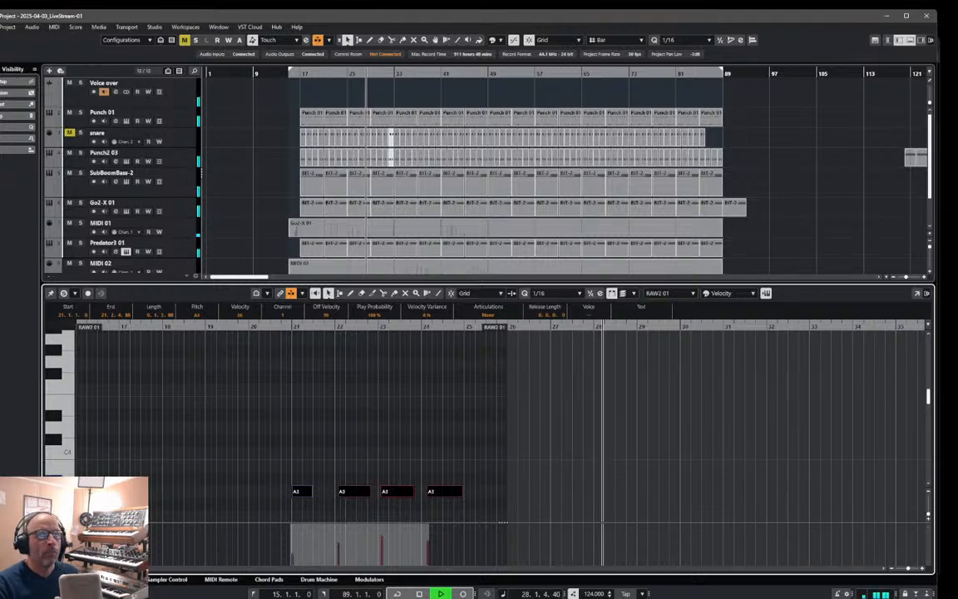
pyautogui.click(910, 39)
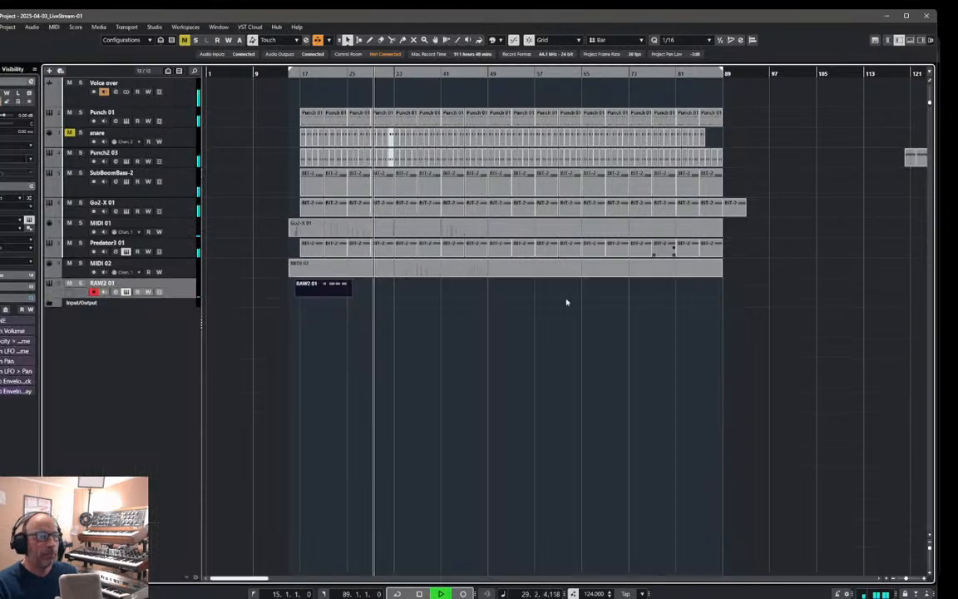
# - Play from near bar 16 and move the RAW2 part eight bars later so it starts at bar 24
pyautogui.click(293, 73)
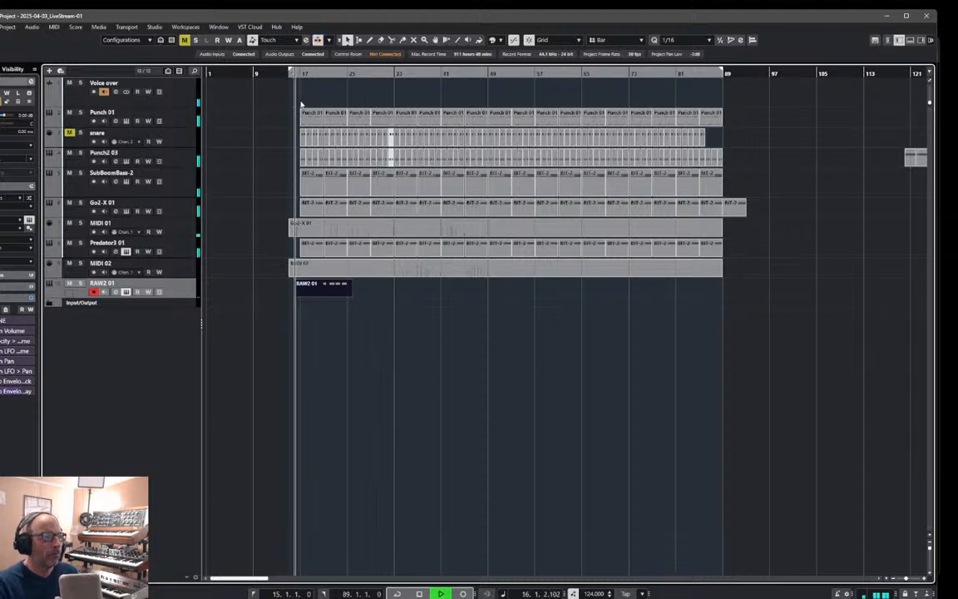
pyautogui.click(340, 291)
pyautogui.moveTo(339, 292); pyautogui.dragTo(386, 298)
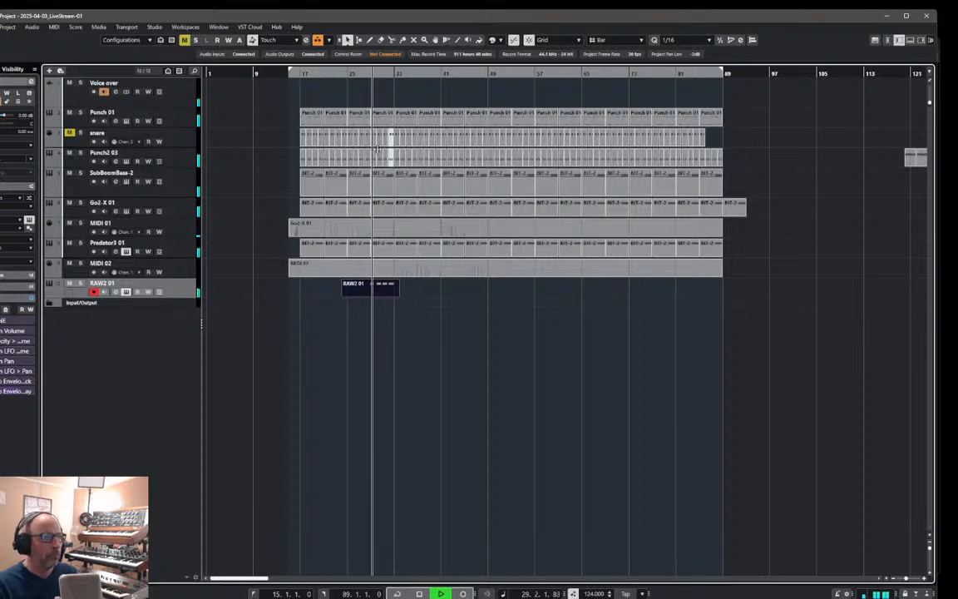
# - Mute the short Punch2 03 part at about bar 28 and play from around bar 24
pyautogui.rightClick(282, 169)
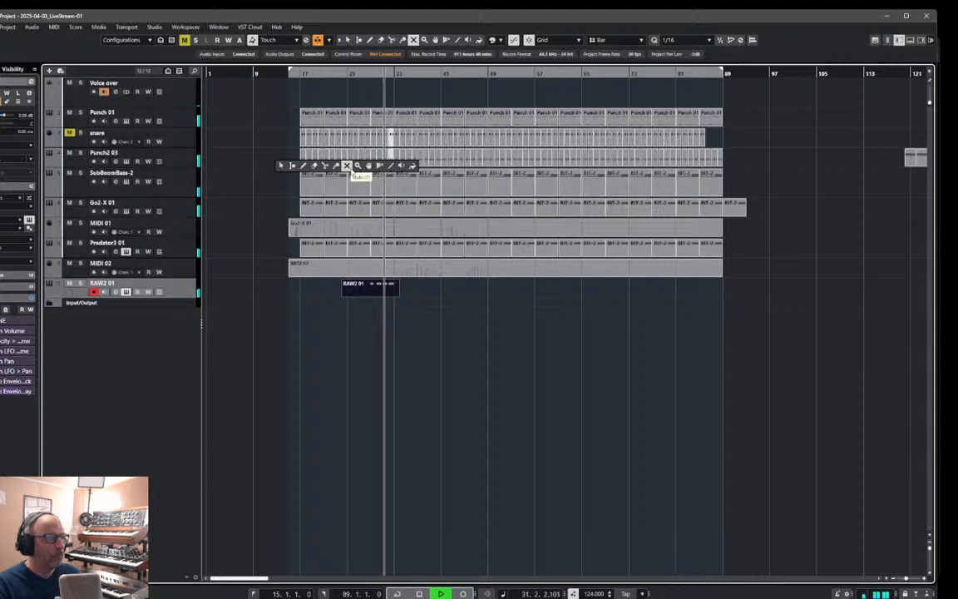
pyautogui.click(348, 166)
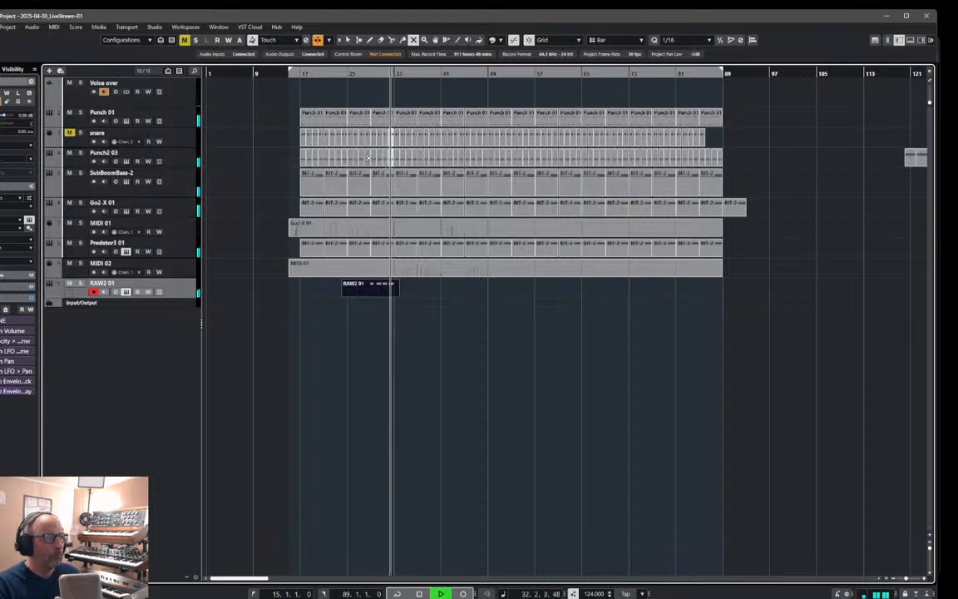
pyautogui.click(368, 158)
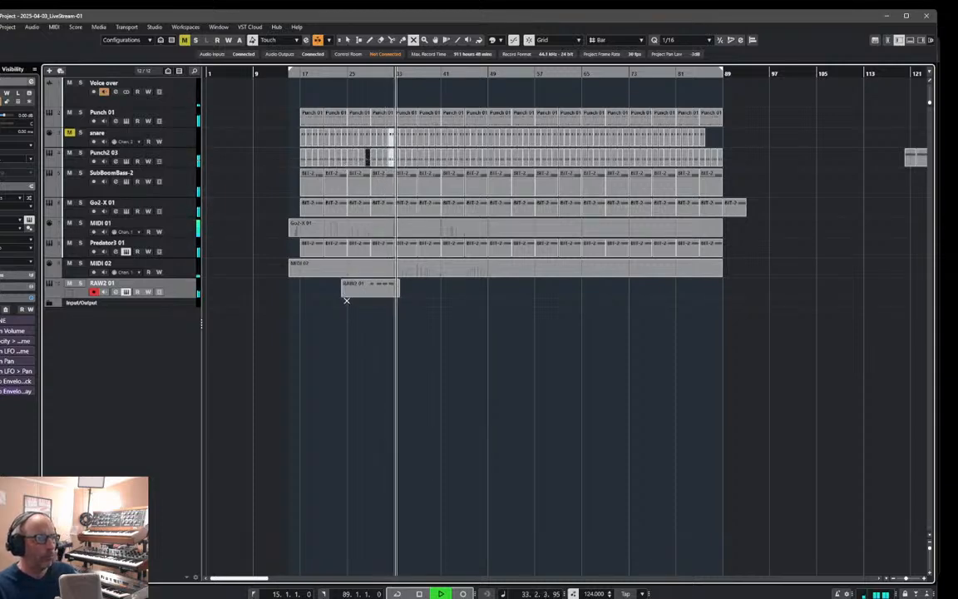
pyautogui.click(344, 74)
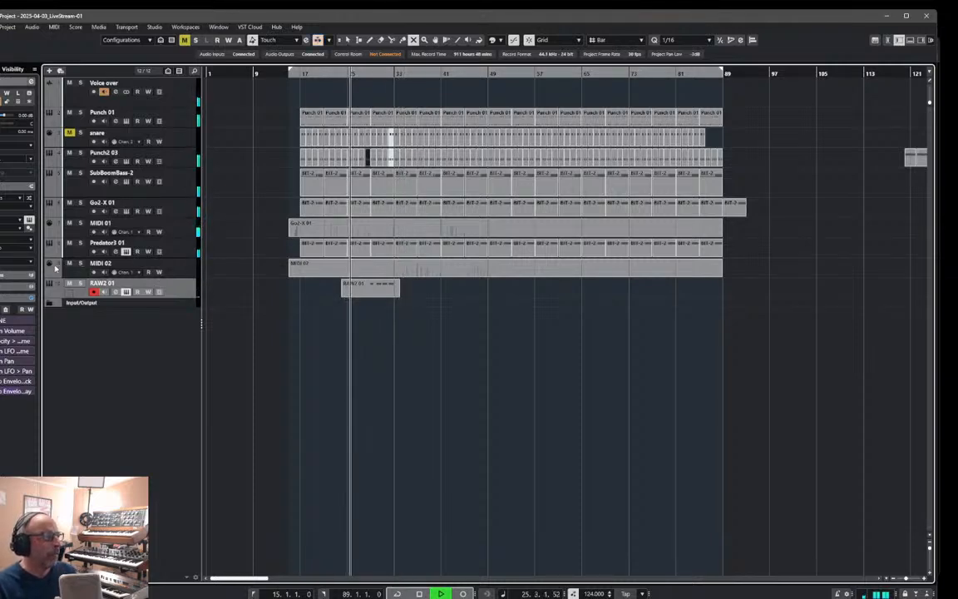
# - Check RAW2's main volume in its synth editor, close it, and mute the RAW2 part on its track
pyautogui.click(30, 221)
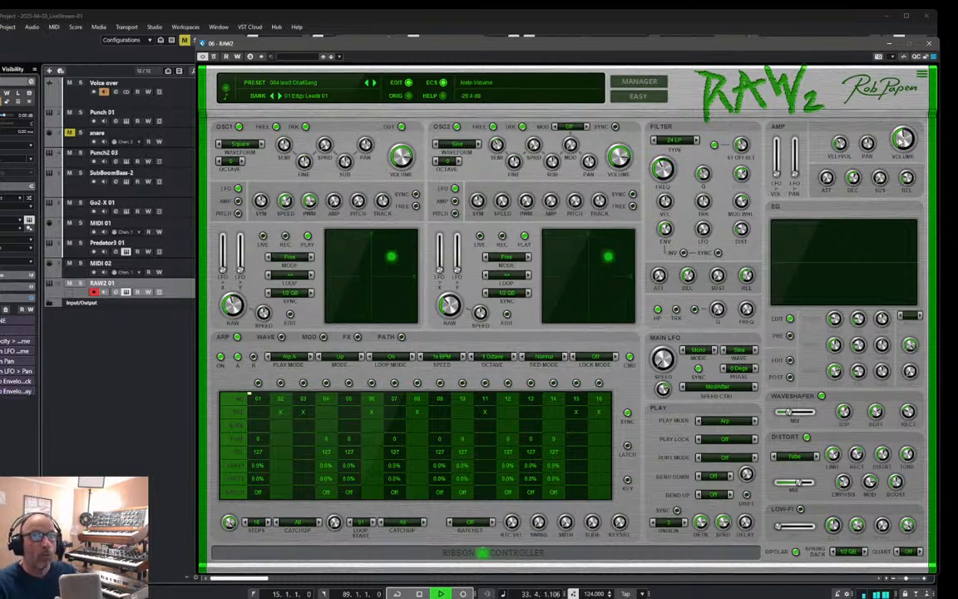
pyautogui.click(931, 42)
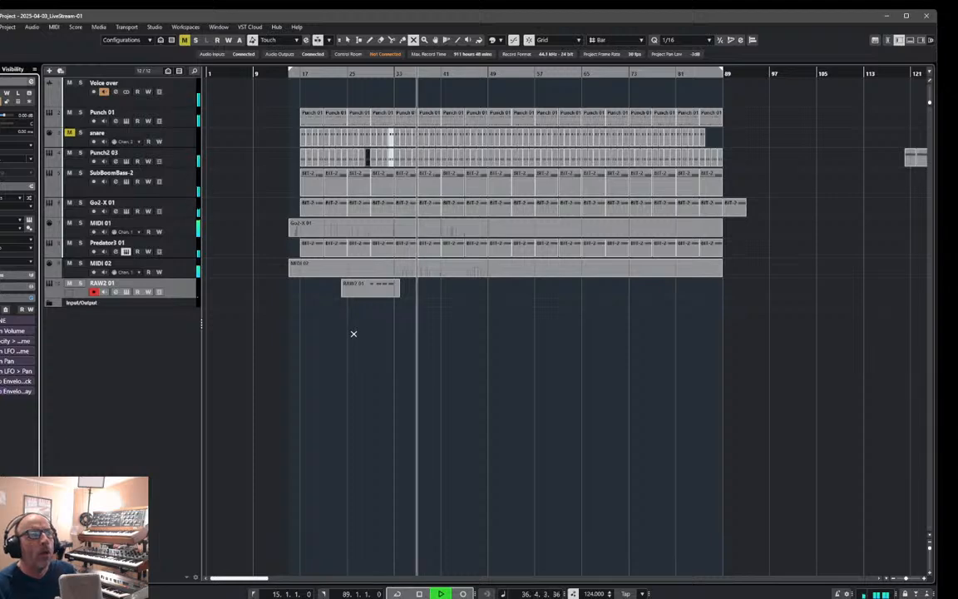
pyautogui.click(357, 291)
pyautogui.press('1')
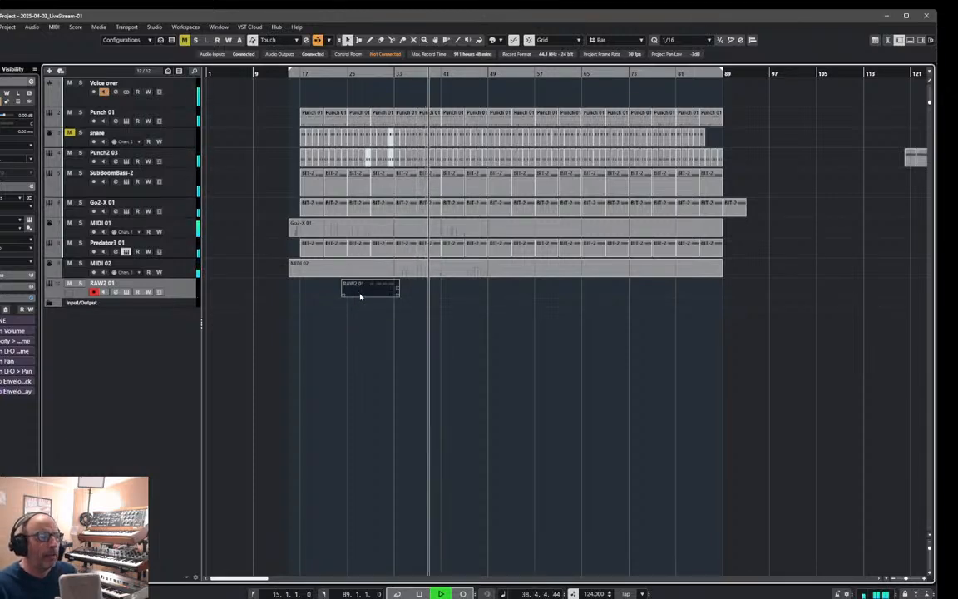
# - Open the RAW2 part's notes, play them from about bar 29, and close the note editor
pyautogui.doubleClick(359, 289)
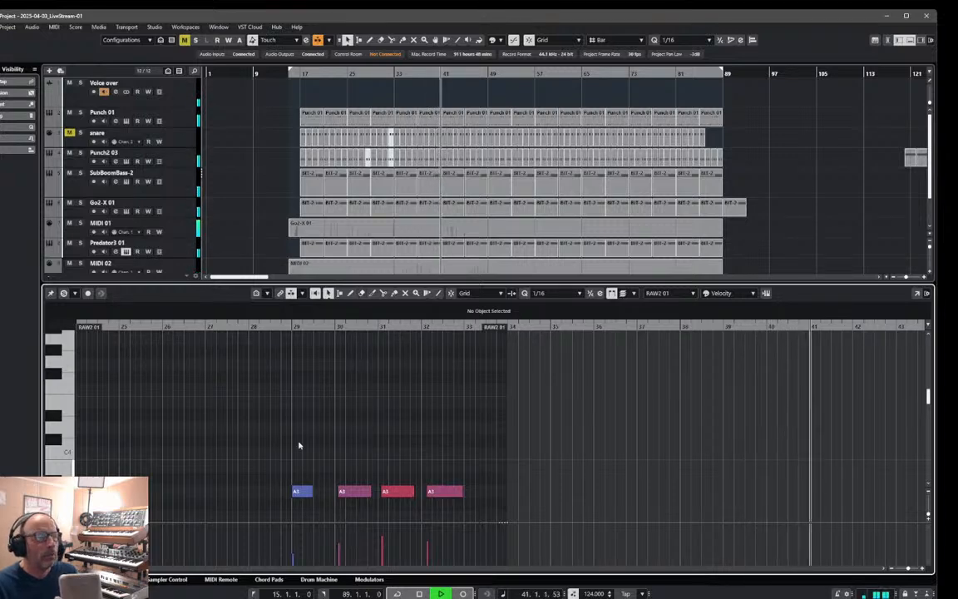
pyautogui.click(287, 327)
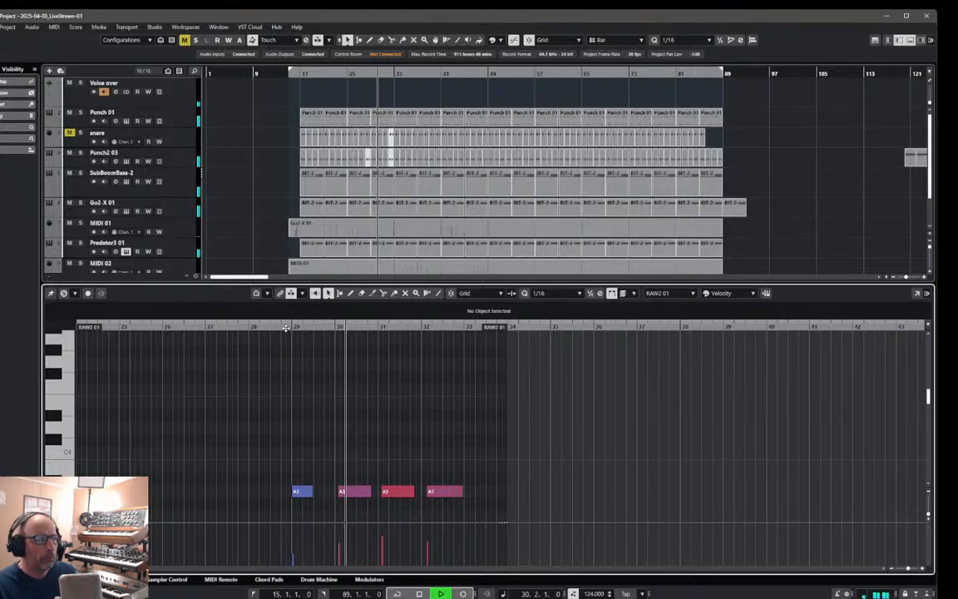
pyautogui.click(910, 40)
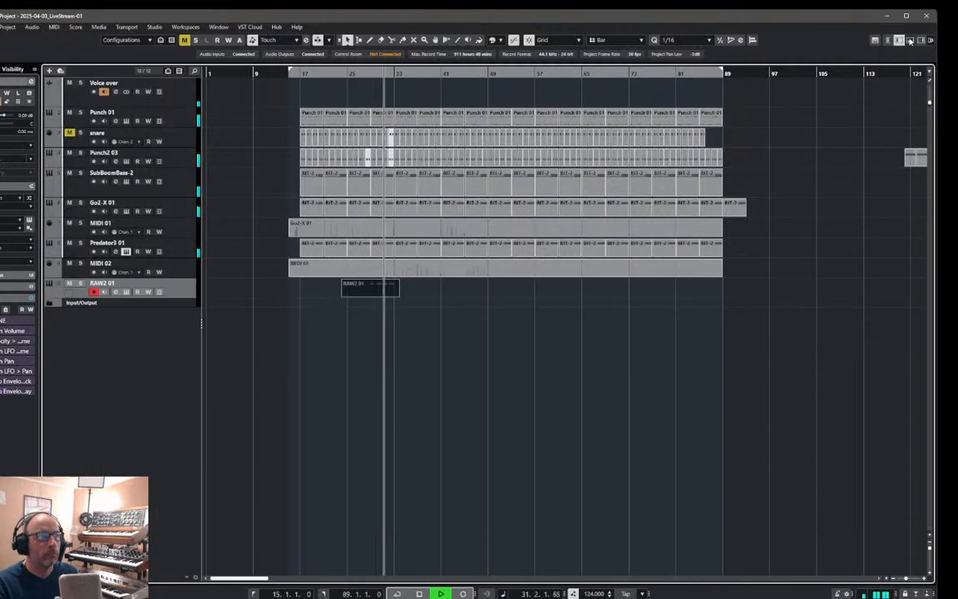
# - Unmute the RAW2 part at bar 24 with the Mute tool and return to the selection tool
pyautogui.rightClick(268, 299)
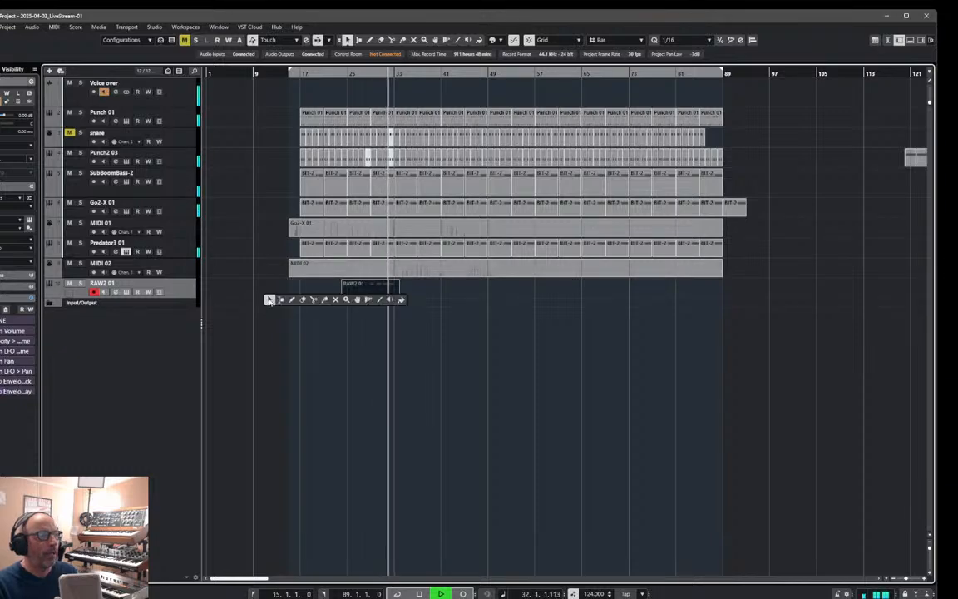
pyautogui.click(336, 301)
pyautogui.click(358, 292)
pyautogui.click(348, 40)
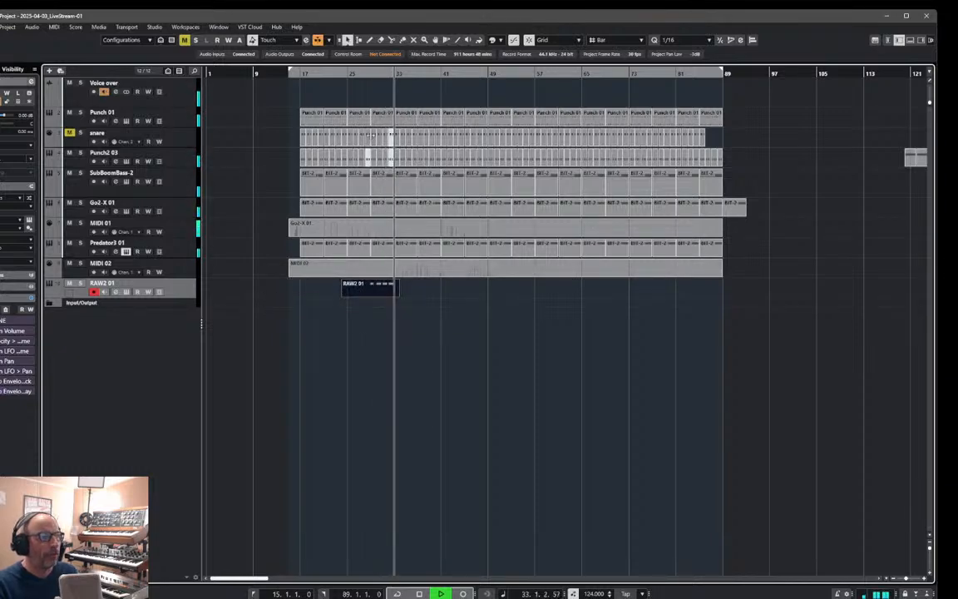
# - Play the arrangement from around bar 24 while viewing the RAW2 part's notes, and stop playback
pyautogui.click(346, 73)
pyautogui.click(388, 311)
pyautogui.doubleClick(372, 287)
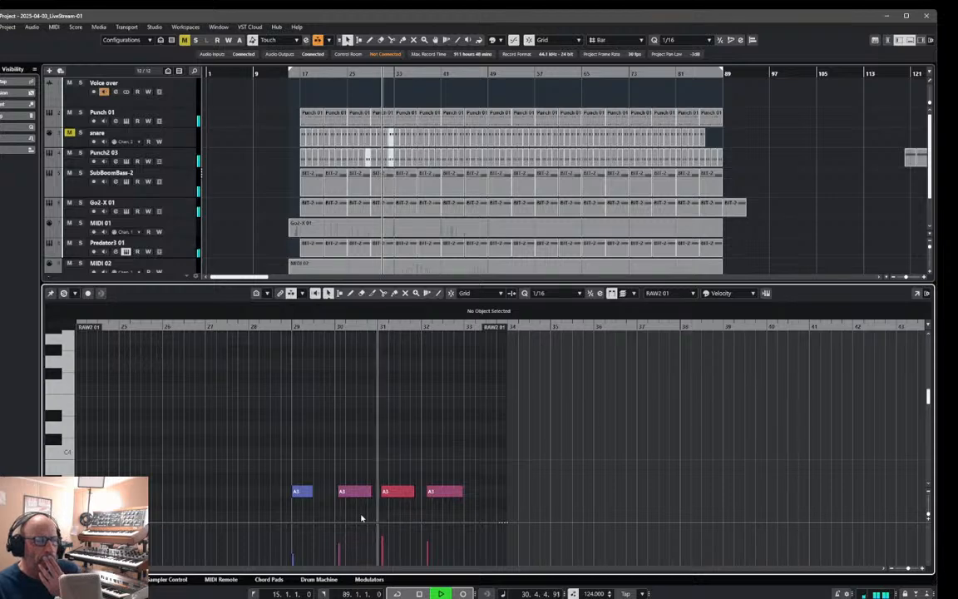
pyautogui.press('space')
# - Delete the A3 note at bar 31, undo the deletion, and close the note editor
pyautogui.doubleClick(406, 495)
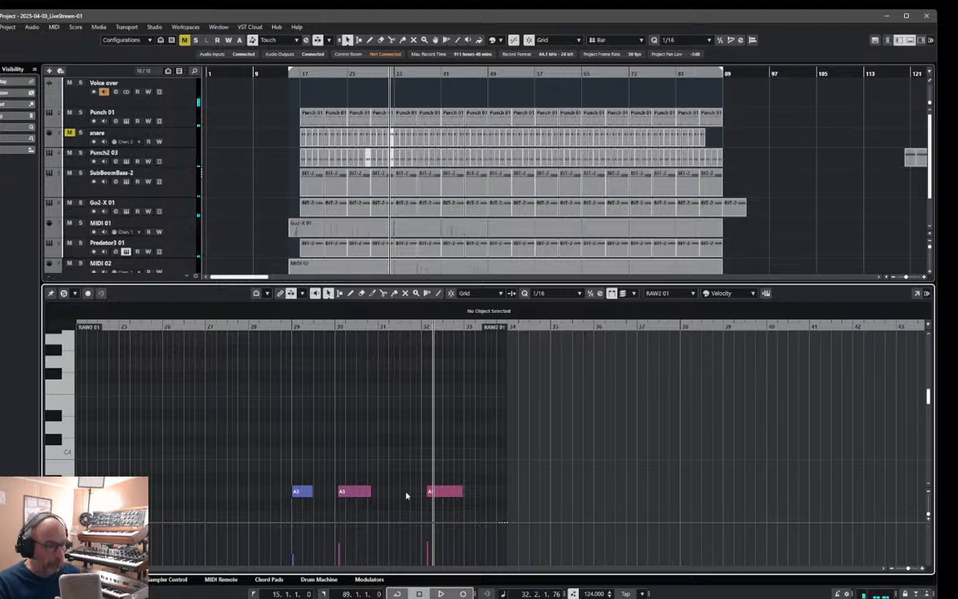
pyautogui.hotkey('ctrl', 'z')
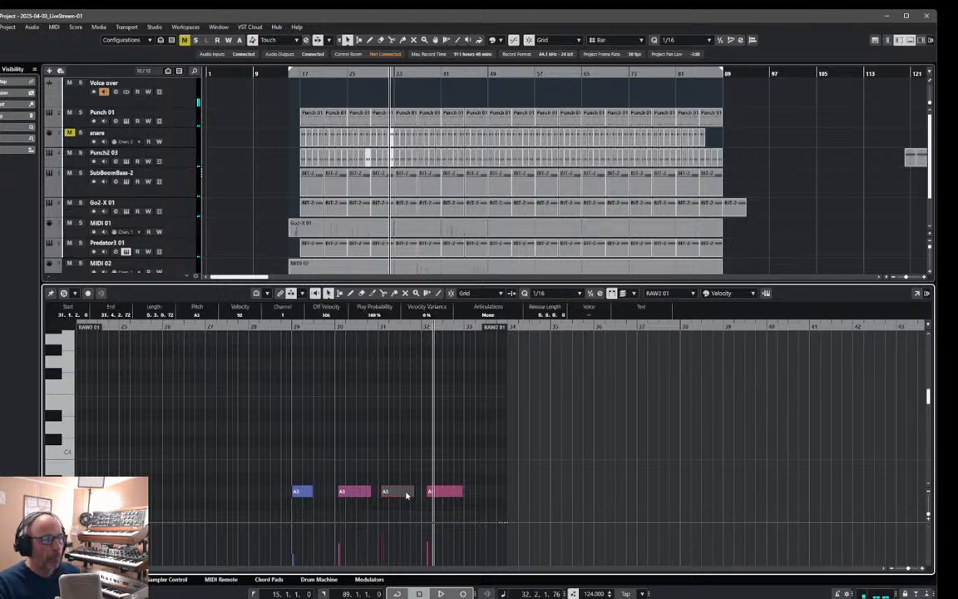
pyautogui.click(911, 43)
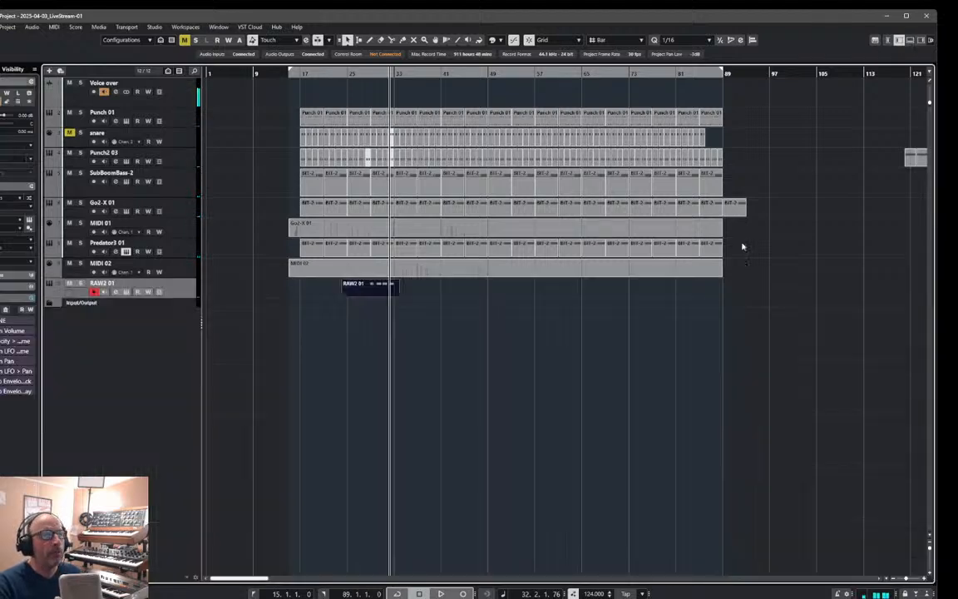
# - Review the RAW2 synth's settings and audition its part from around bar 24, closing the synth editor when done
pyautogui.click(29, 222)
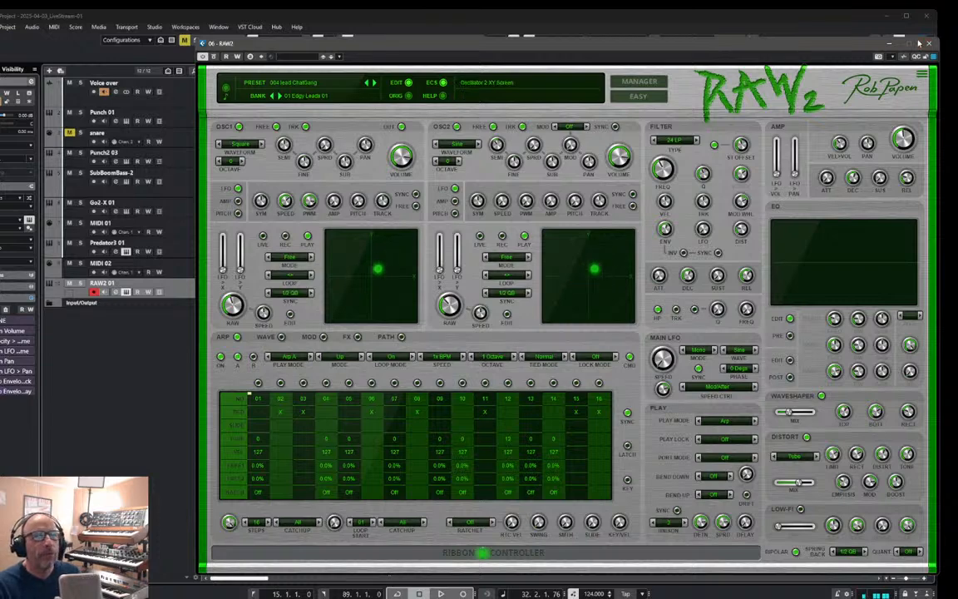
pyautogui.click(889, 44)
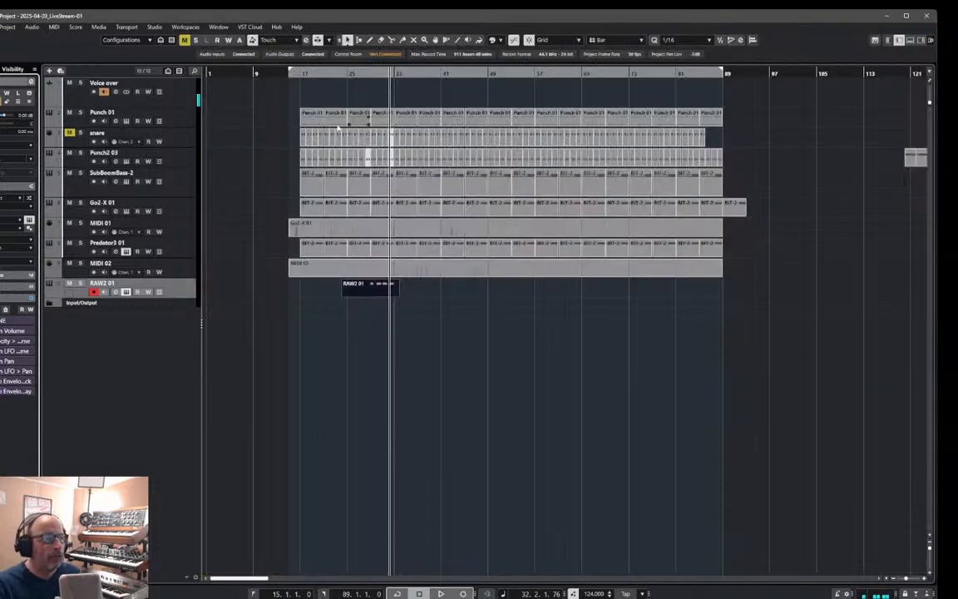
pyautogui.click(349, 74)
pyautogui.press('space')
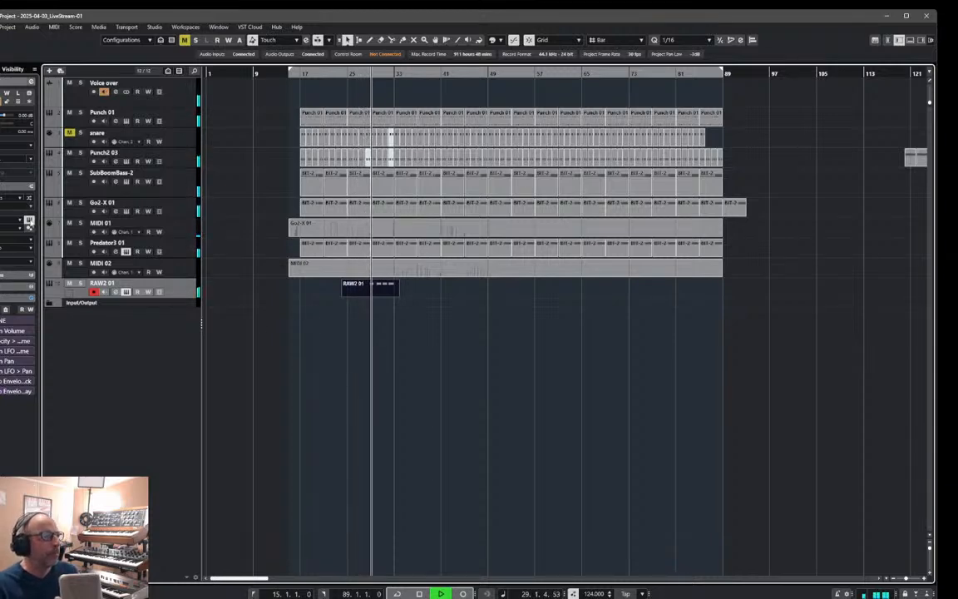
pyautogui.click(29, 219)
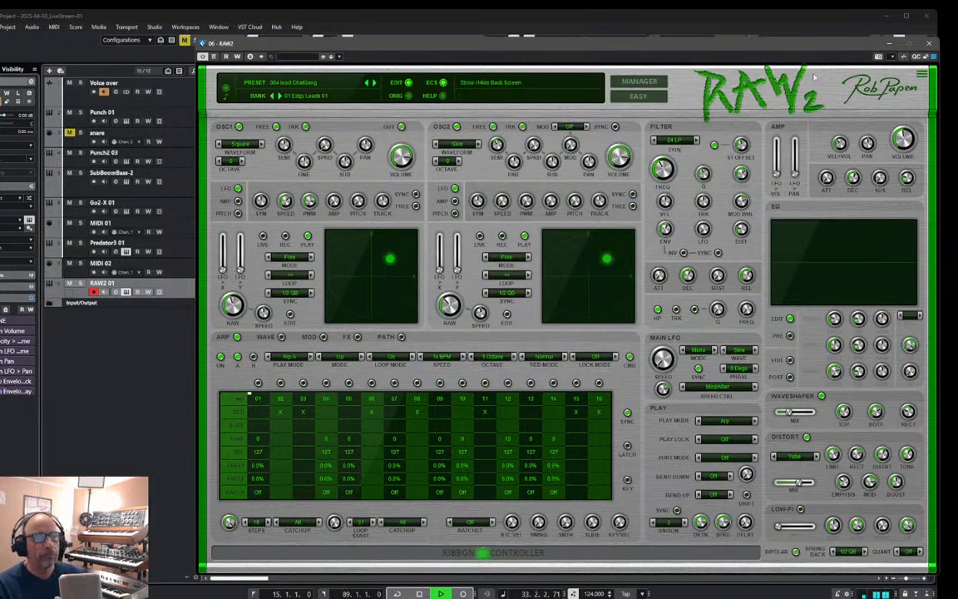
pyautogui.click(930, 44)
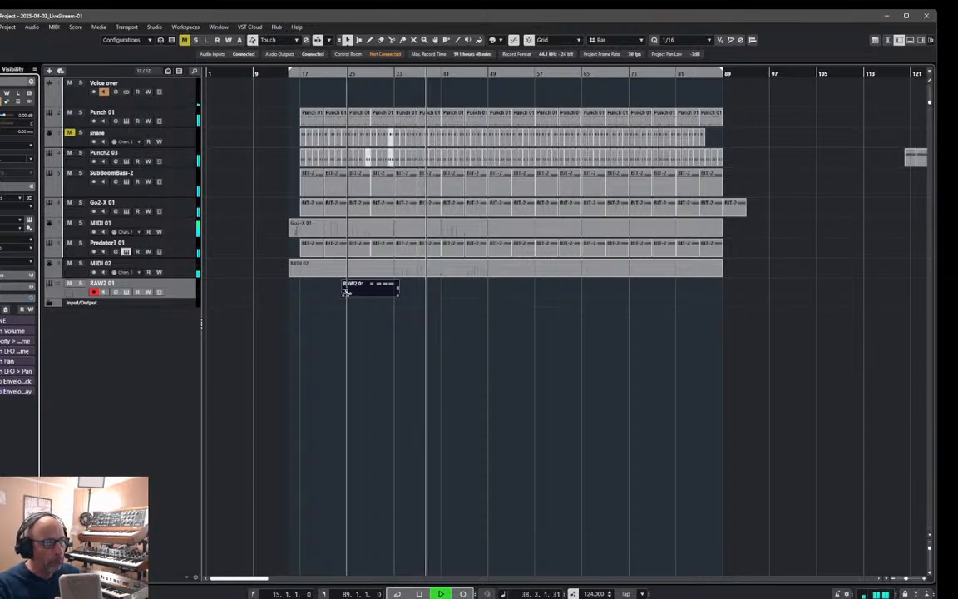
# - Copy the RAW2 part twelve bars later to start at about bar 36, audition it, and play the arrangement from bar 17
pyautogui.moveTo(346, 295); pyautogui.dragTo(432, 299)
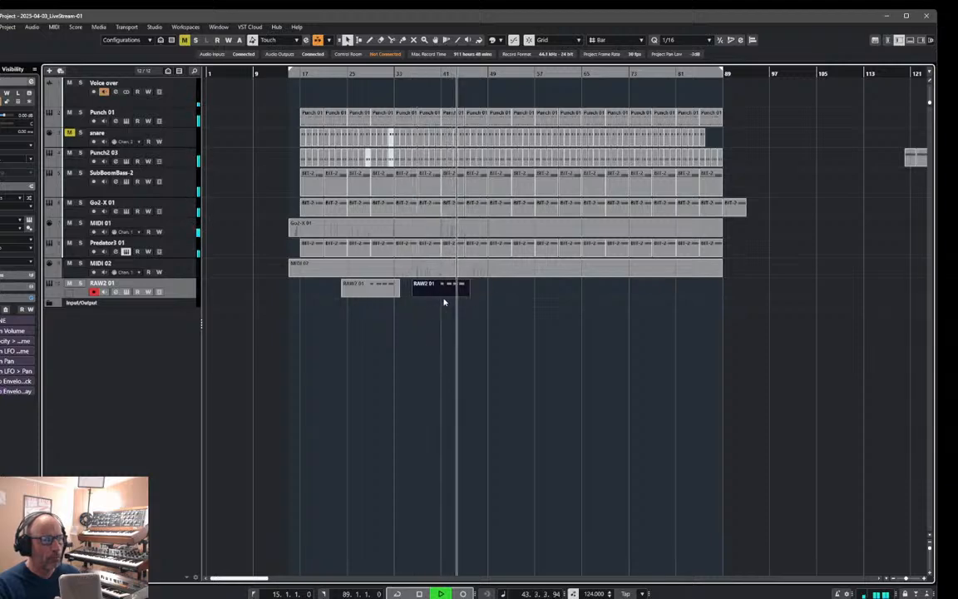
pyautogui.click(435, 74)
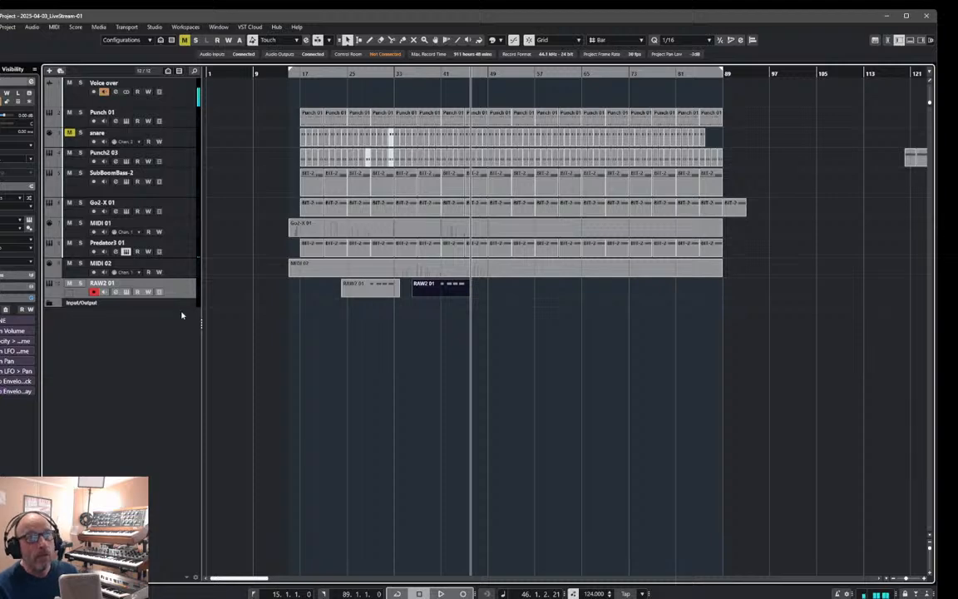
pyautogui.click(298, 72)
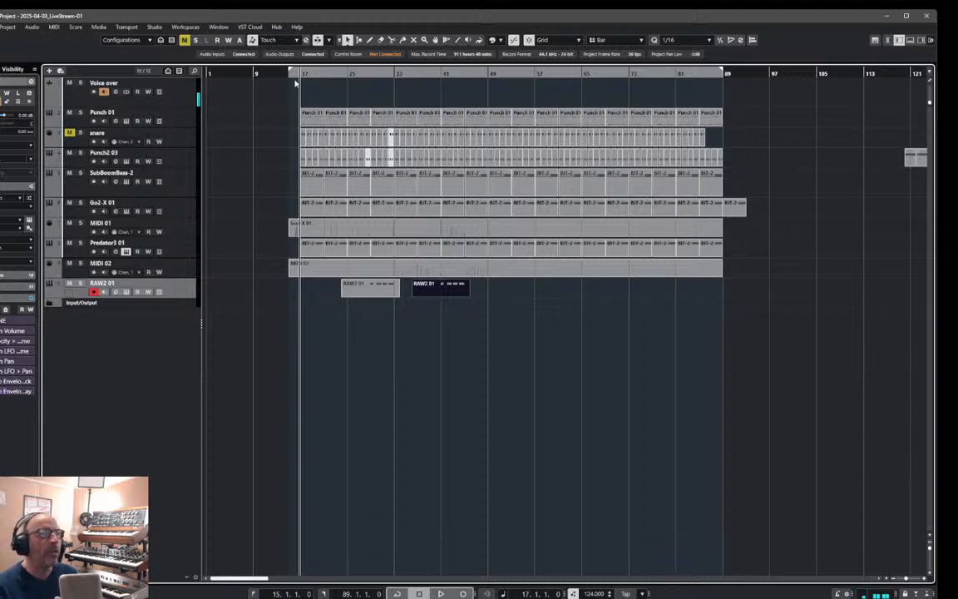
pyautogui.press('space')
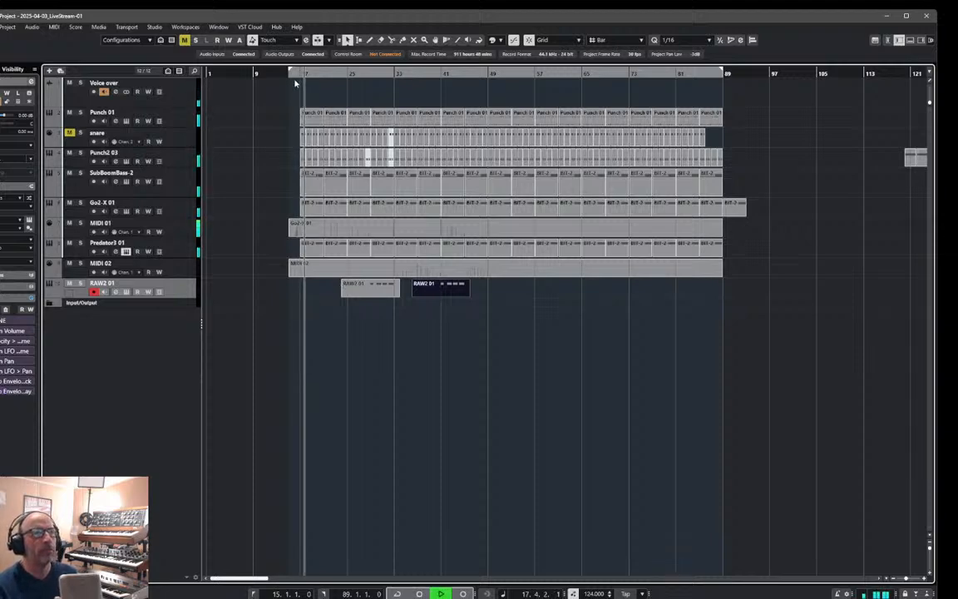
# - Add one instrument track using the Blue3 synth, with all MIDI inputs and the Stereo Out output
pyautogui.rightClick(186, 315)
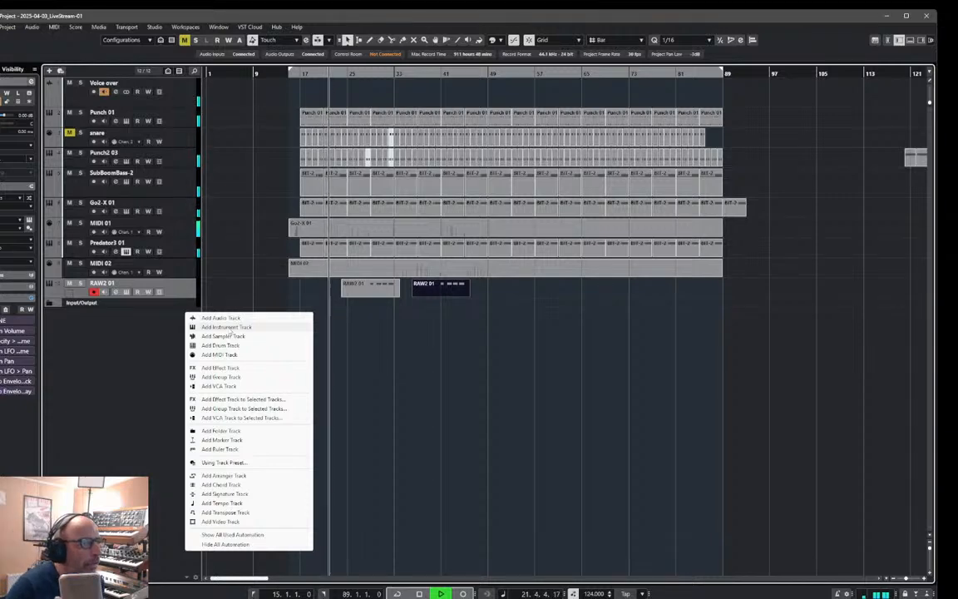
pyautogui.click(226, 327)
pyautogui.click(284, 238)
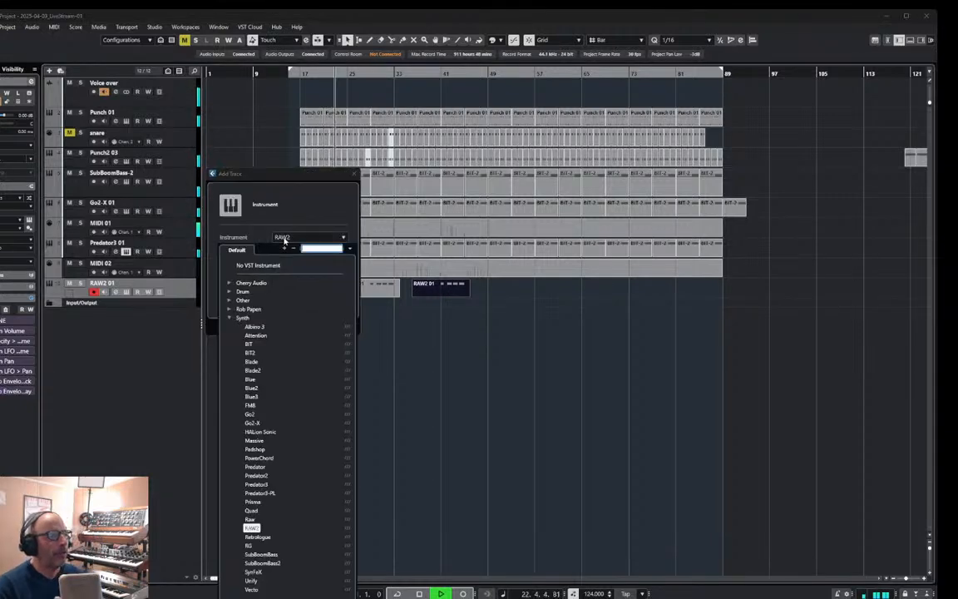
pyautogui.click(251, 396)
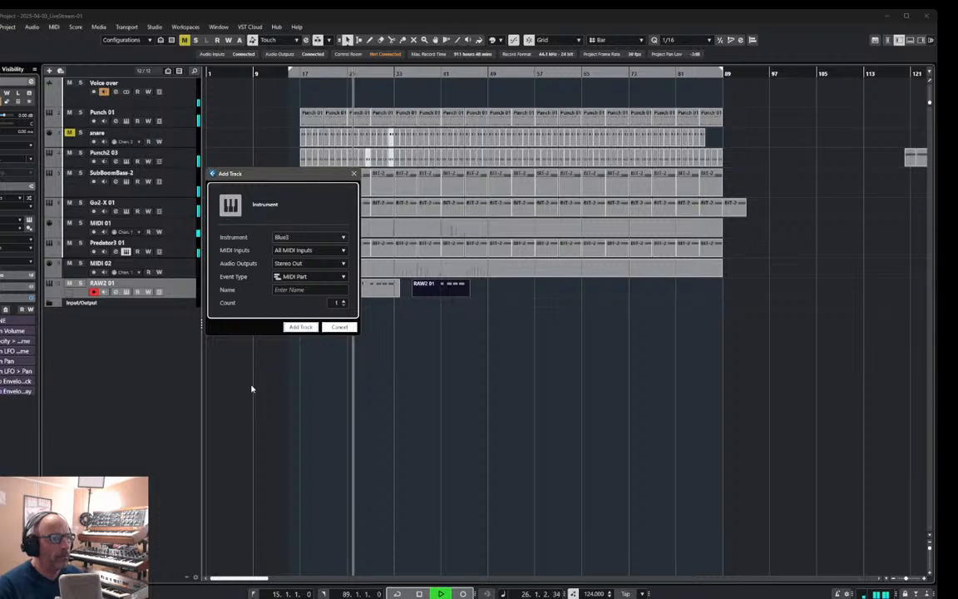
pyautogui.click(300, 327)
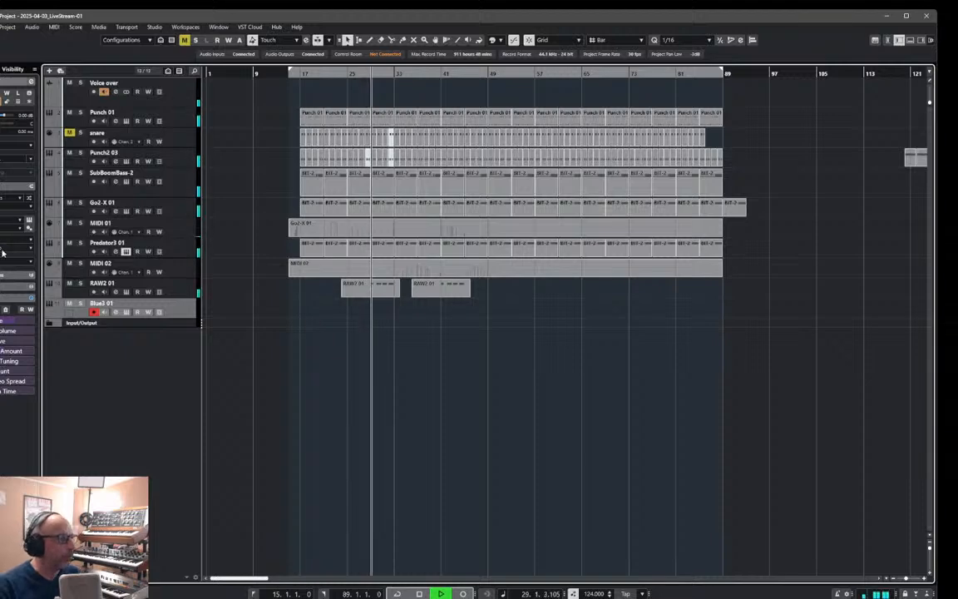
# - Audition pads from Blue3's 02 Pads 04 bank, including CS & Solina Pad, and load preset 006 Cold Alaska Sweep
pyautogui.click(29, 221)
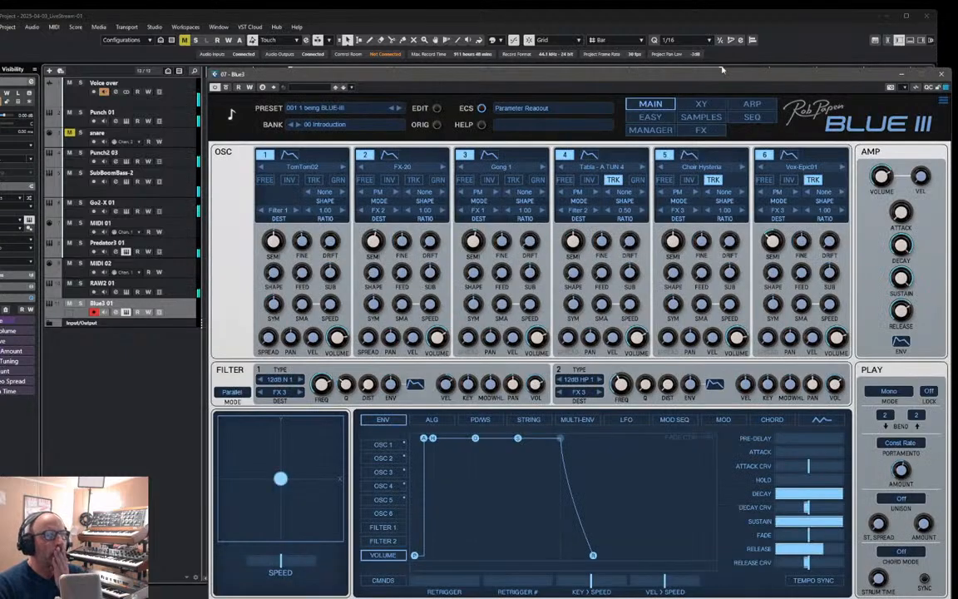
pyautogui.click(657, 130)
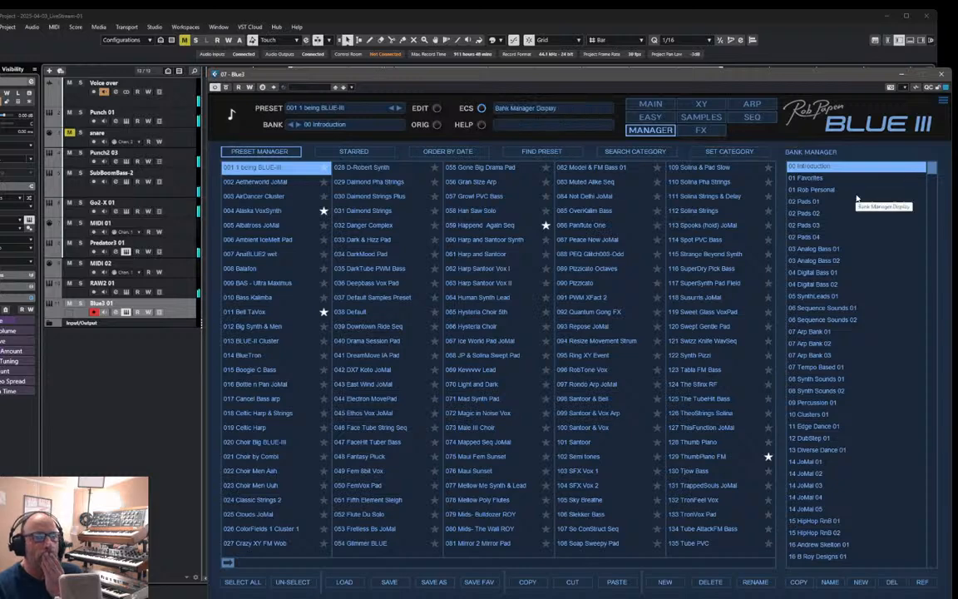
pyautogui.click(806, 237)
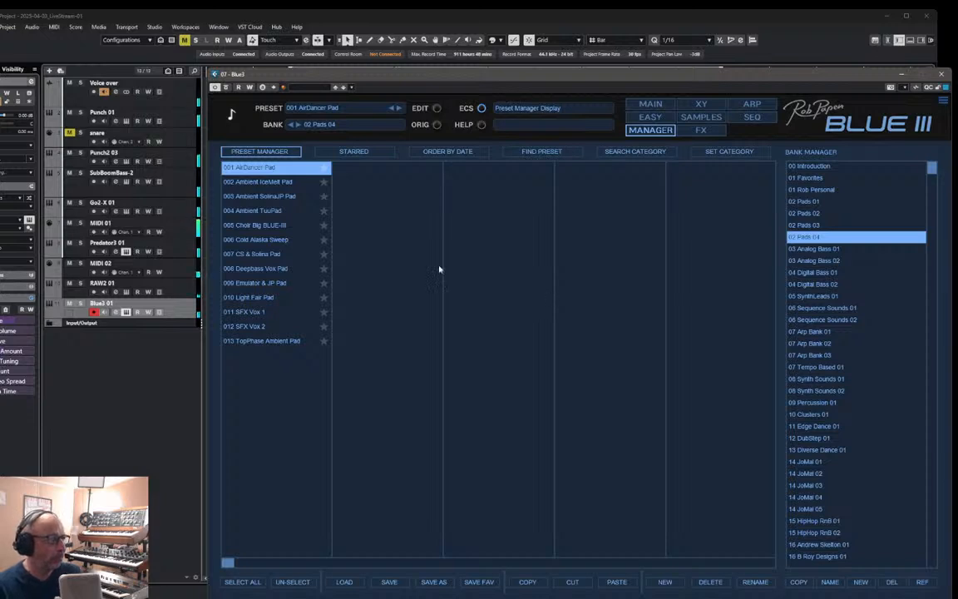
pyautogui.click(272, 255)
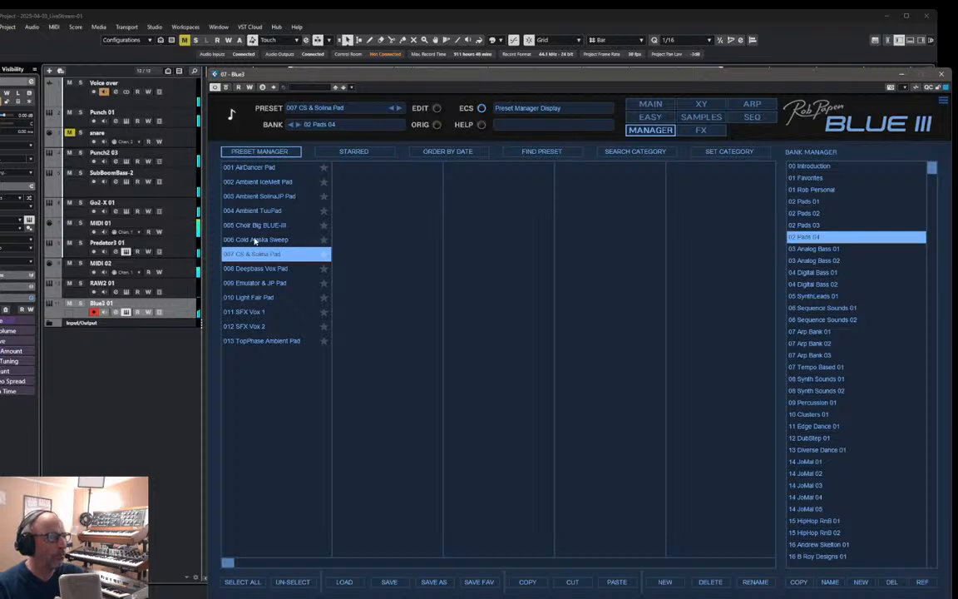
pyautogui.click(255, 239)
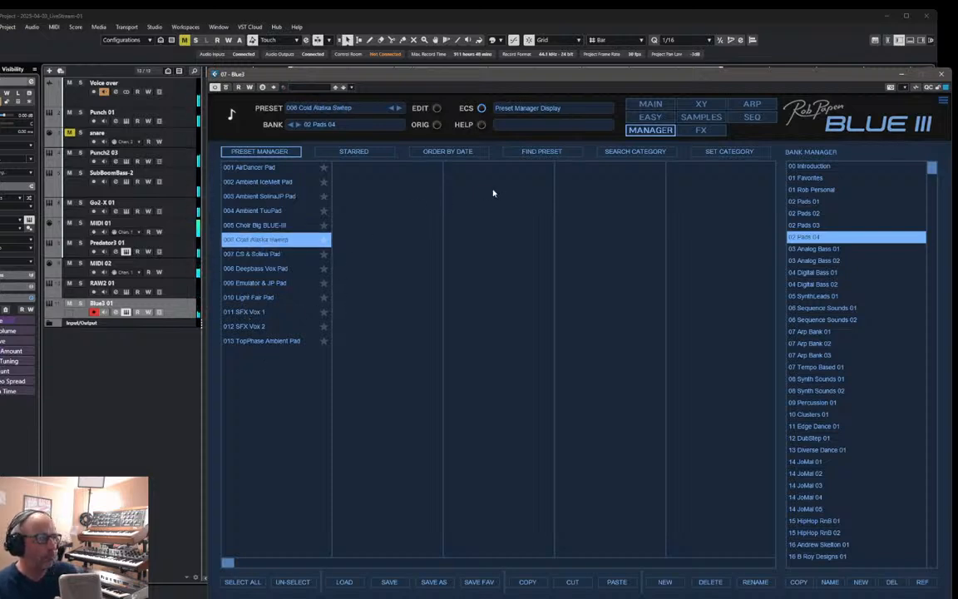
# - Raise Blue3's main volume to -12.2 dB and close the synth editor
pyautogui.click(651, 104)
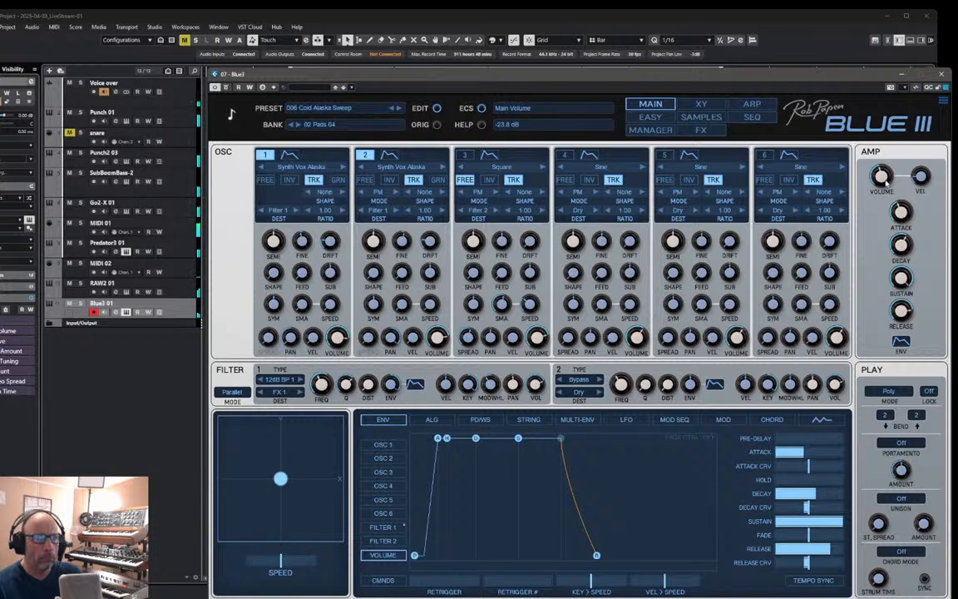
pyautogui.scroll(2, 882, 174)
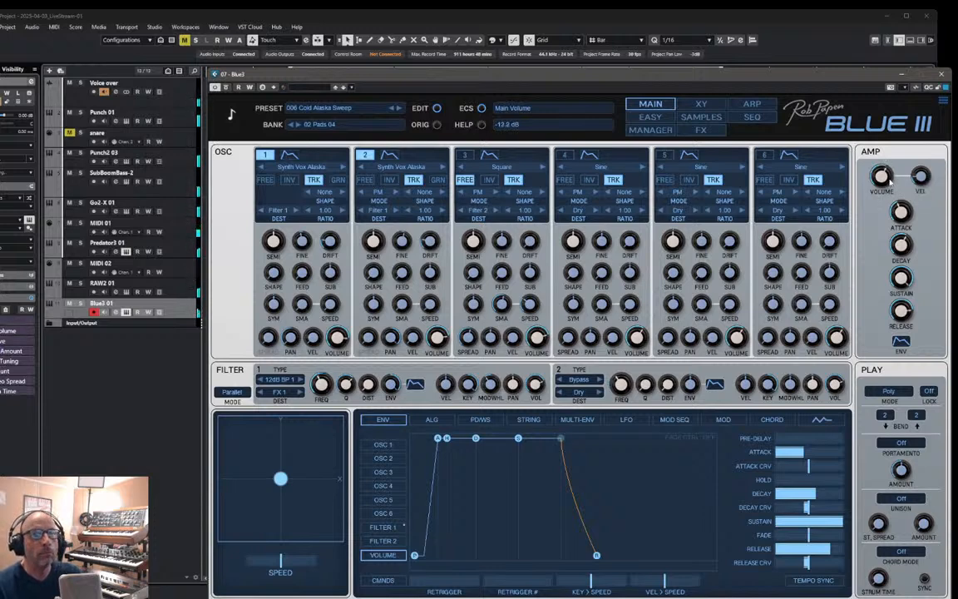
pyautogui.click(941, 74)
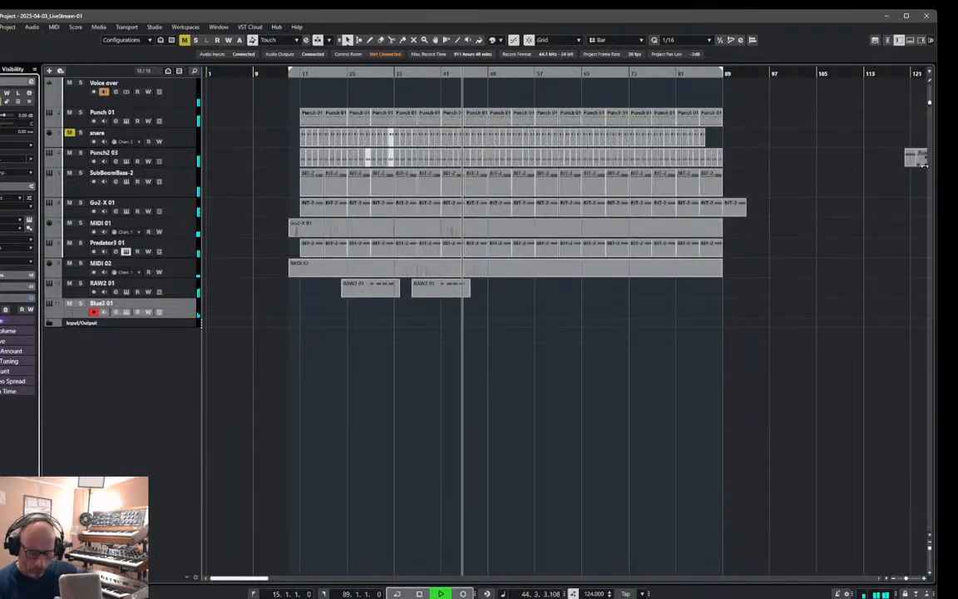
# - Record a Blue3 part from about bar 44 to bar 52 and copy it to start at about bar 28
pyautogui.press('KP_Multiply')
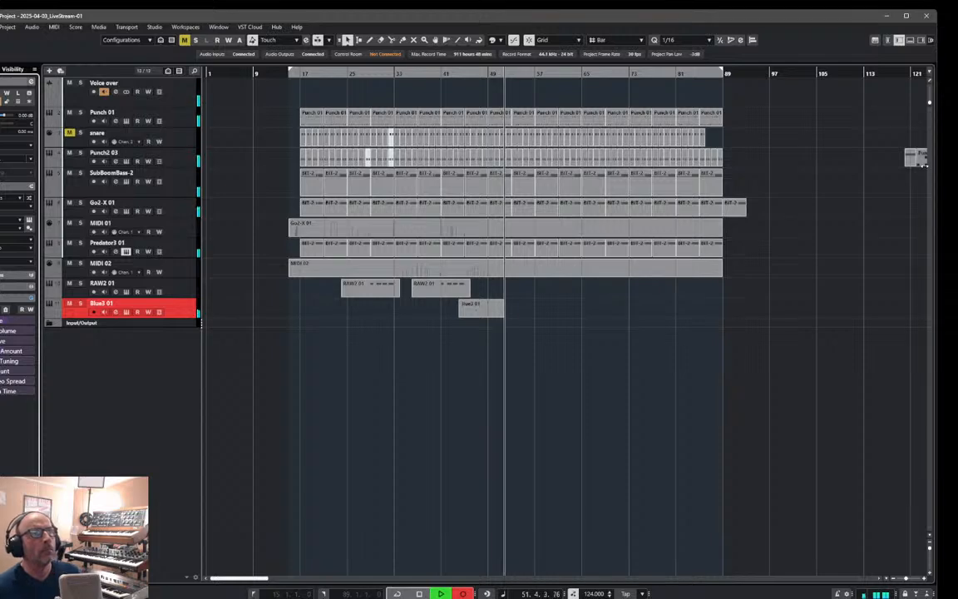
pyautogui.press('space')
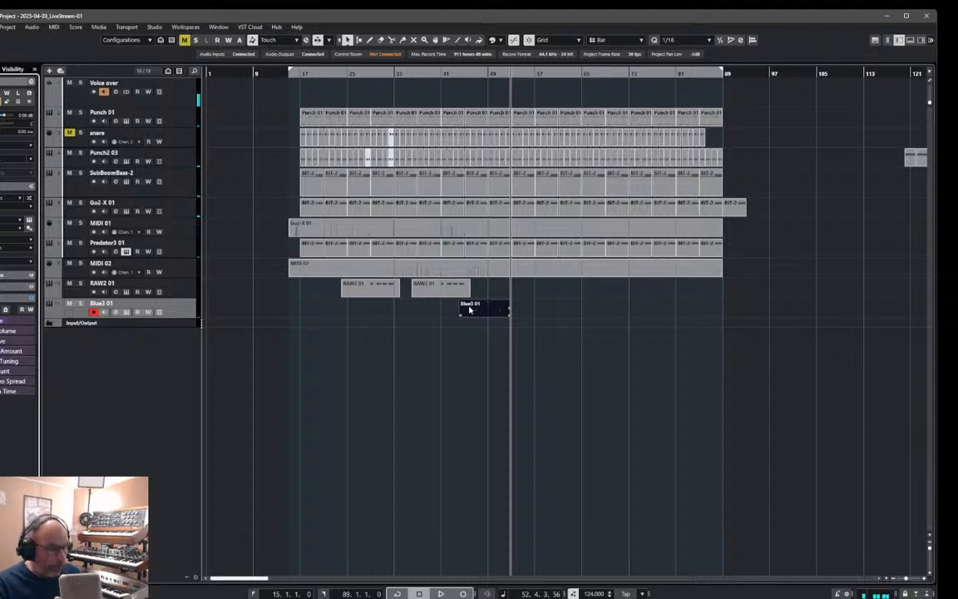
pyautogui.moveTo(470, 311); pyautogui.dragTo(375, 315)
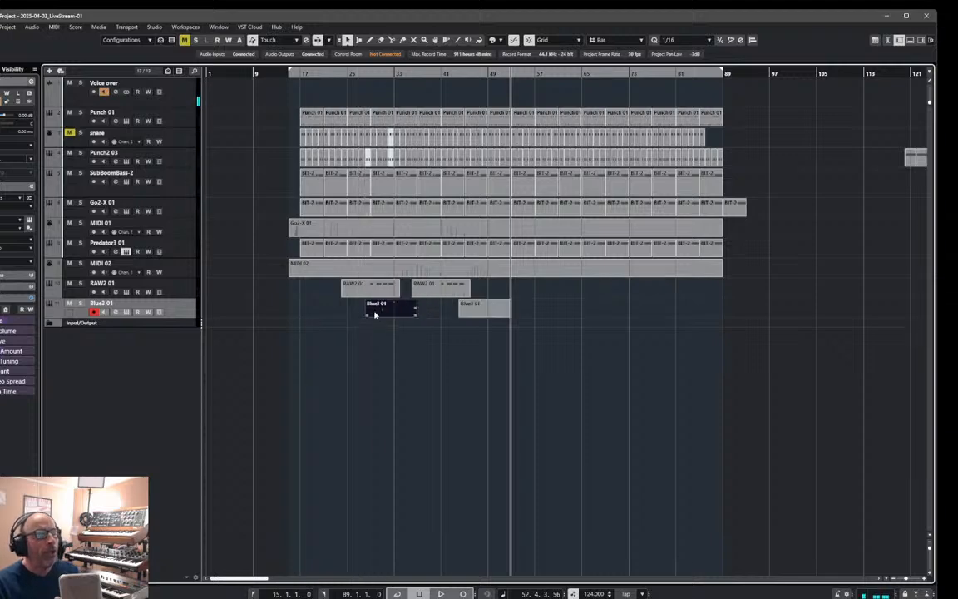
# - Return the playback position to bar 15 and mute the tracks from SubBoomBass-2 down to Blue3 01
pyautogui.click(253, 593)
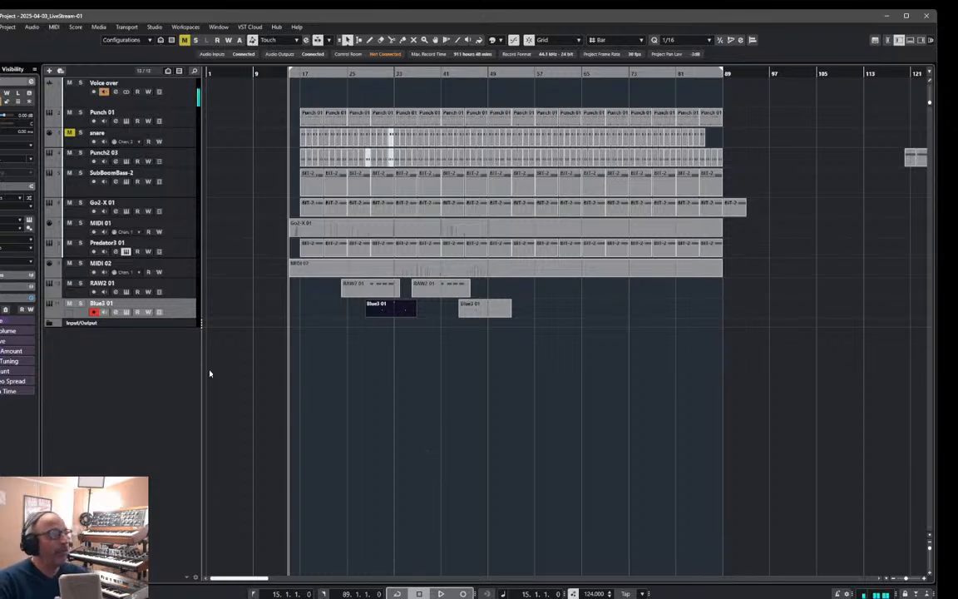
pyautogui.click(69, 303)
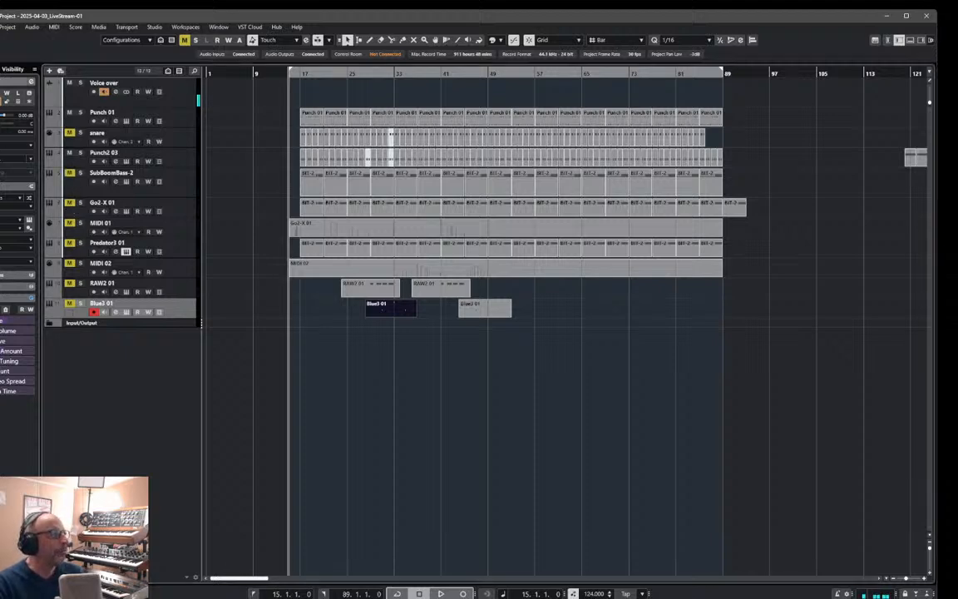
# - Start playback from bar 17 with the drum tracks and bring in SubBoomBass-2 by unmuting it
pyautogui.click(188, 123)
pyautogui.click(301, 75)
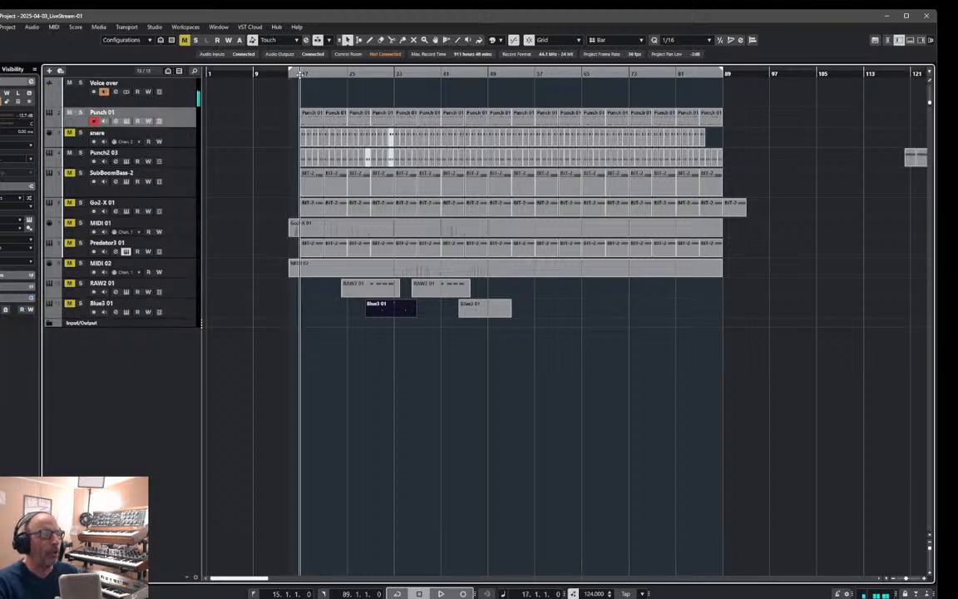
pyautogui.press('space')
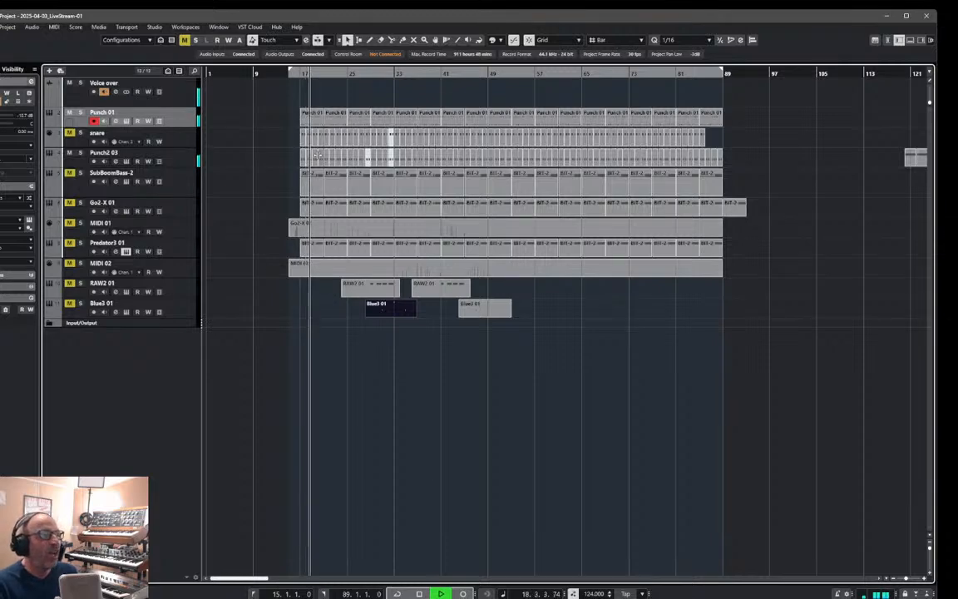
pyautogui.click(188, 160)
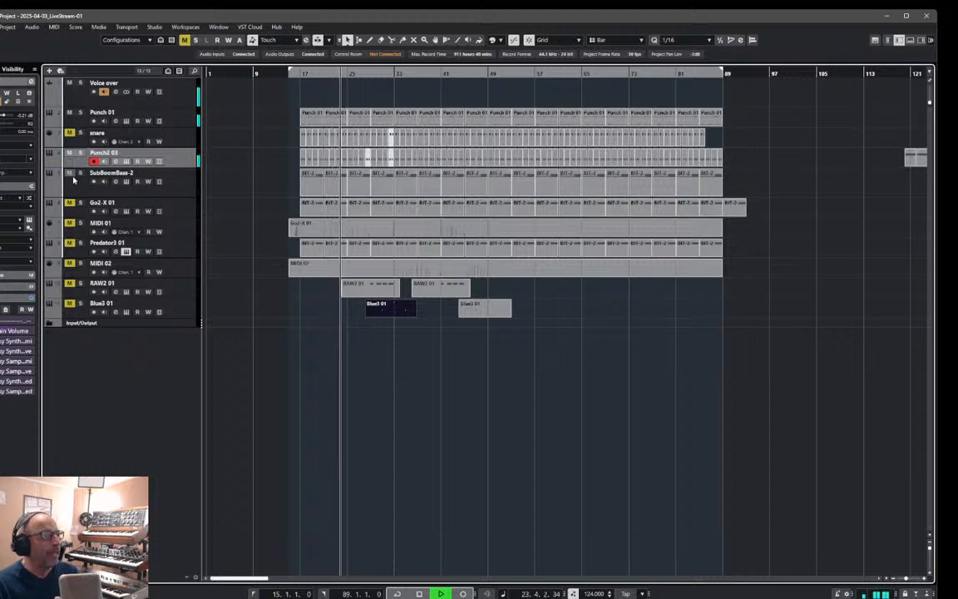
pyautogui.click(183, 184)
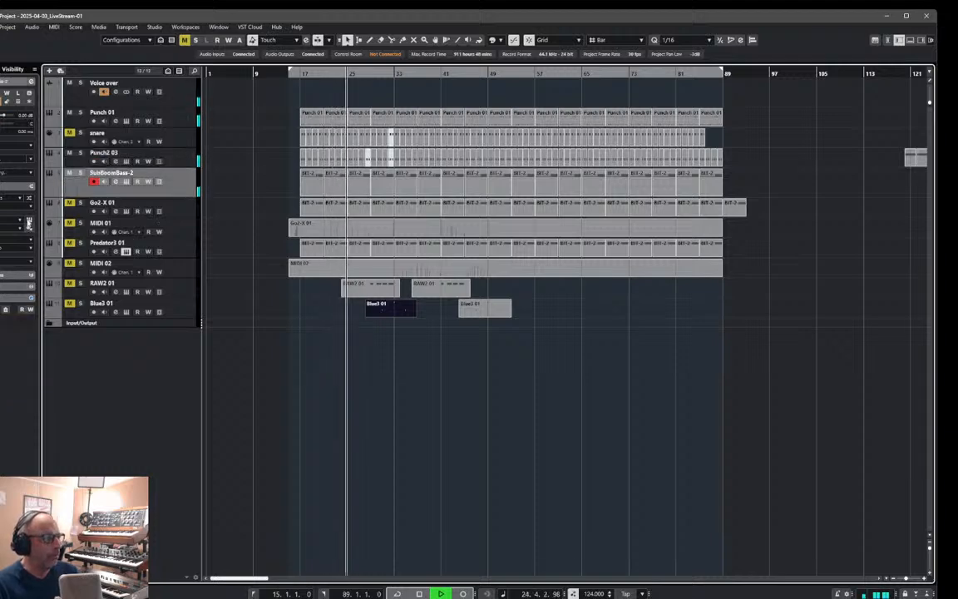
# - Solo SubBoomBass-2 to examine its sequencer and main volume in the synth editor, and end the solo
pyautogui.click(28, 223)
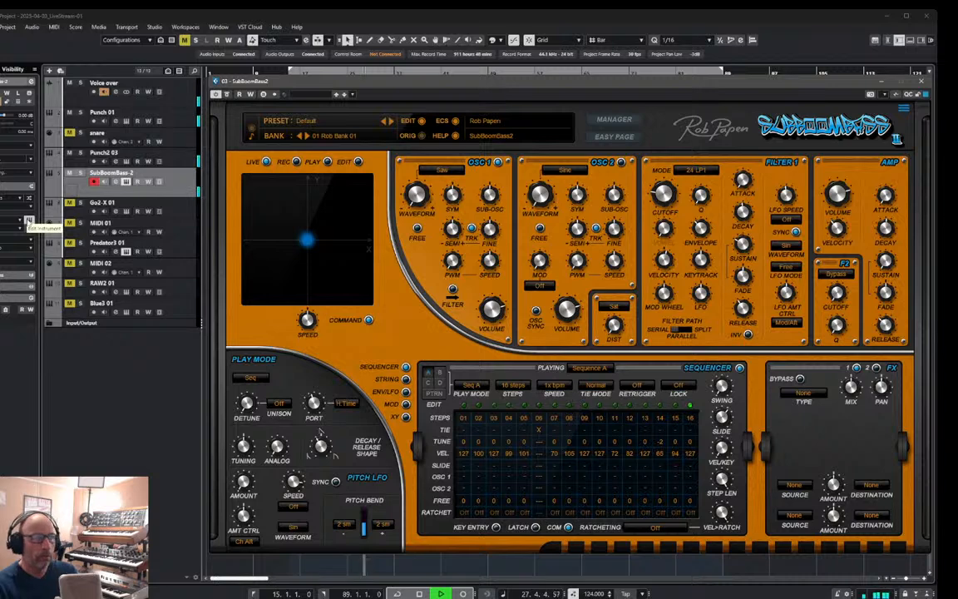
pyautogui.press('s')
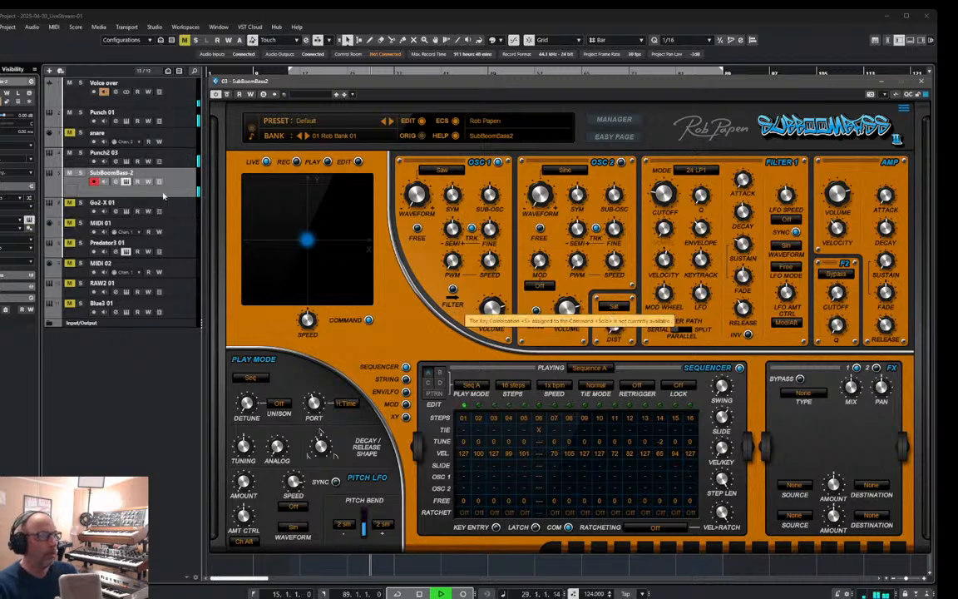
pyautogui.click(174, 195)
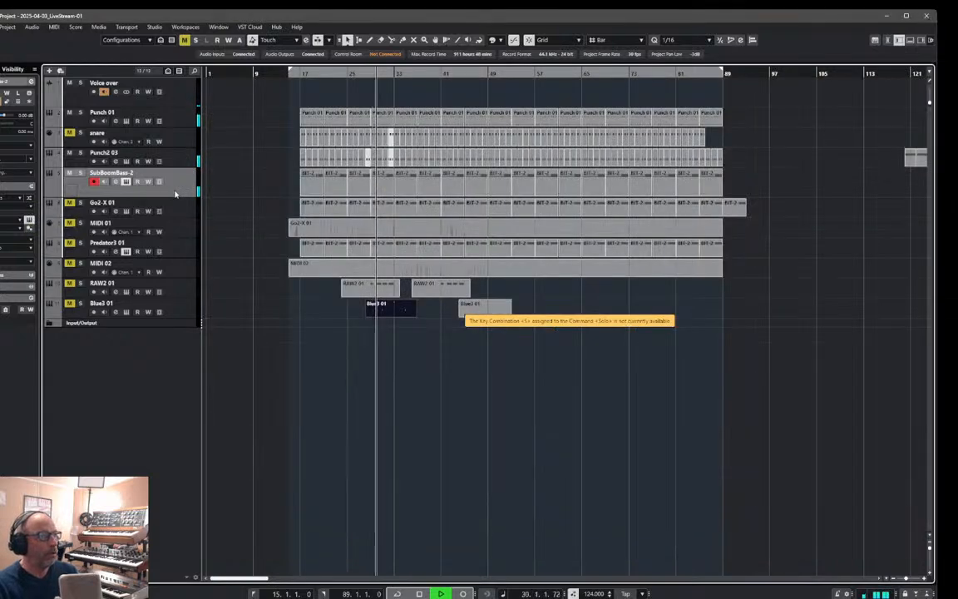
pyautogui.press('s')
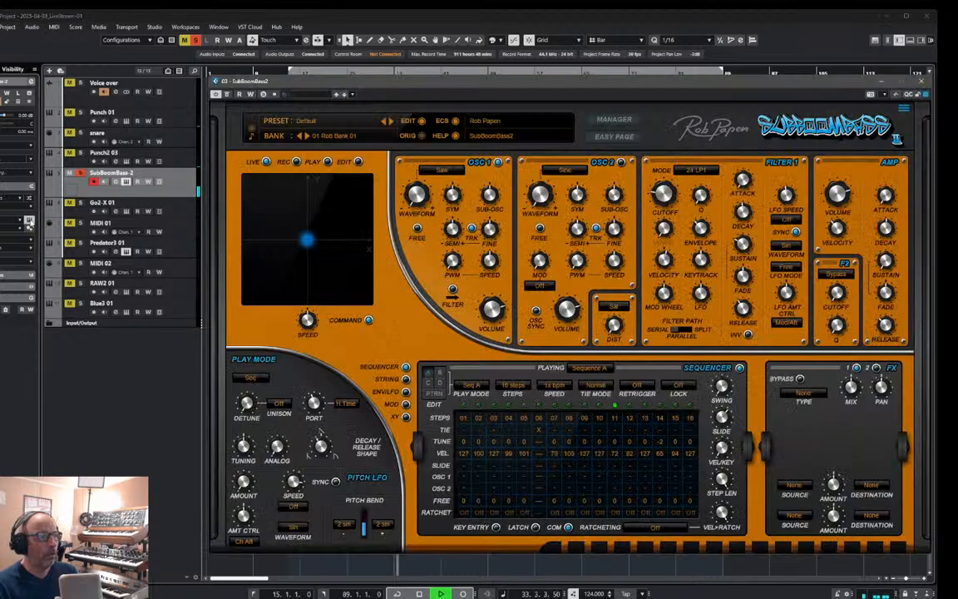
pyautogui.click(29, 221)
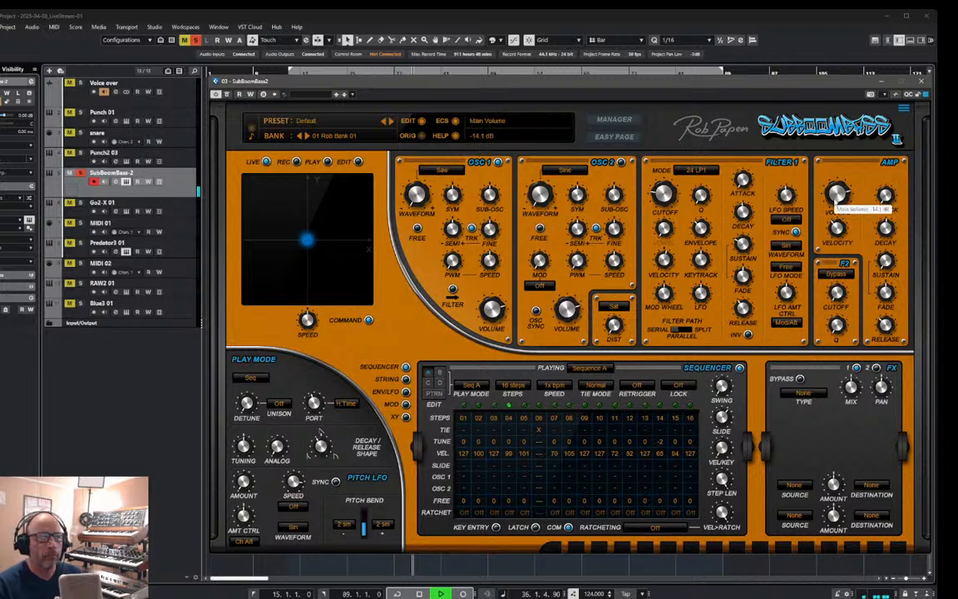
pyautogui.moveTo(671, 180); pyautogui.dragTo(667, 192)
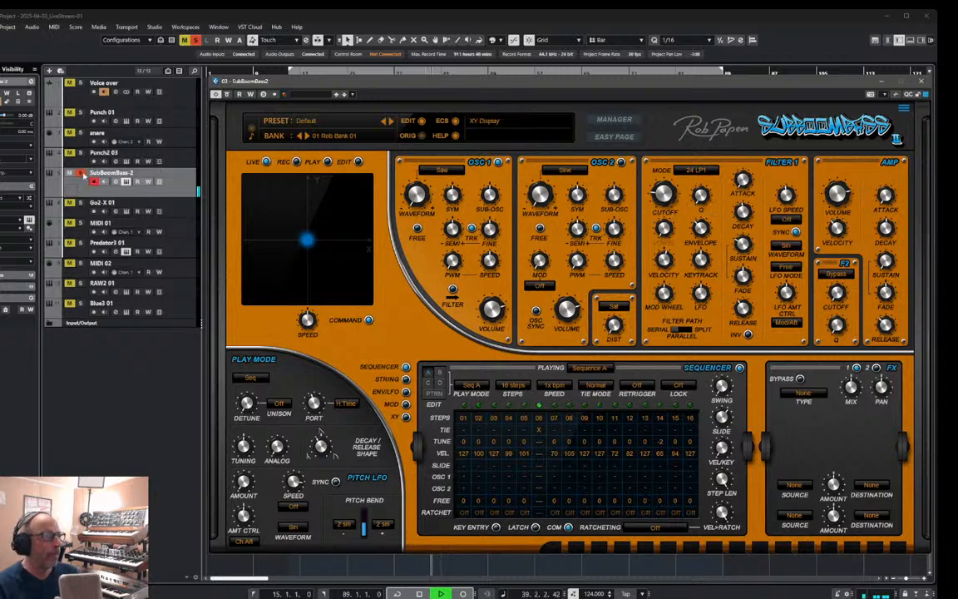
pyautogui.click(80, 173)
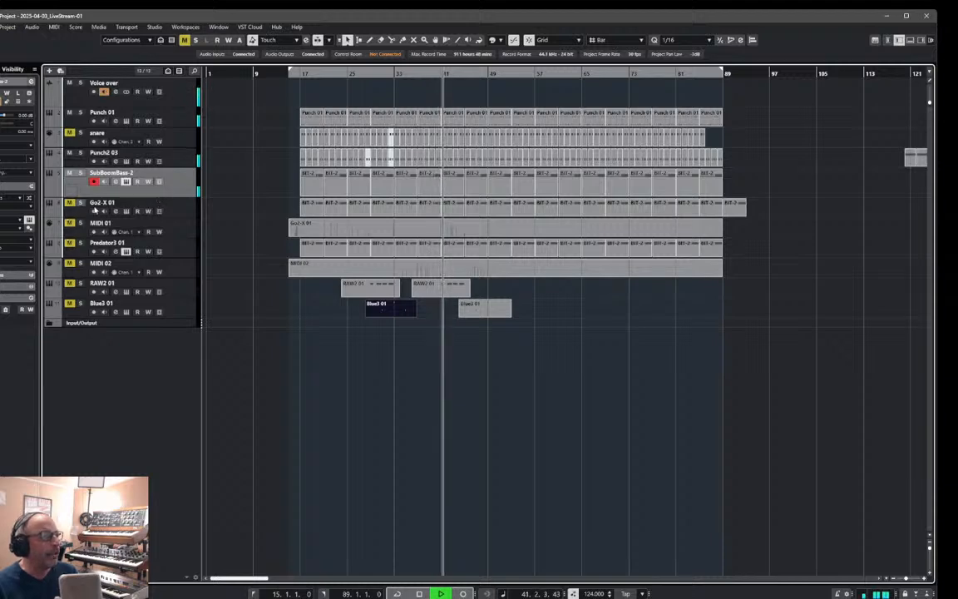
# - Unmute Go2-X 01, inspect its arpeggiator in the synth editor, and replay the arrangement from bar 15
pyautogui.click(170, 208)
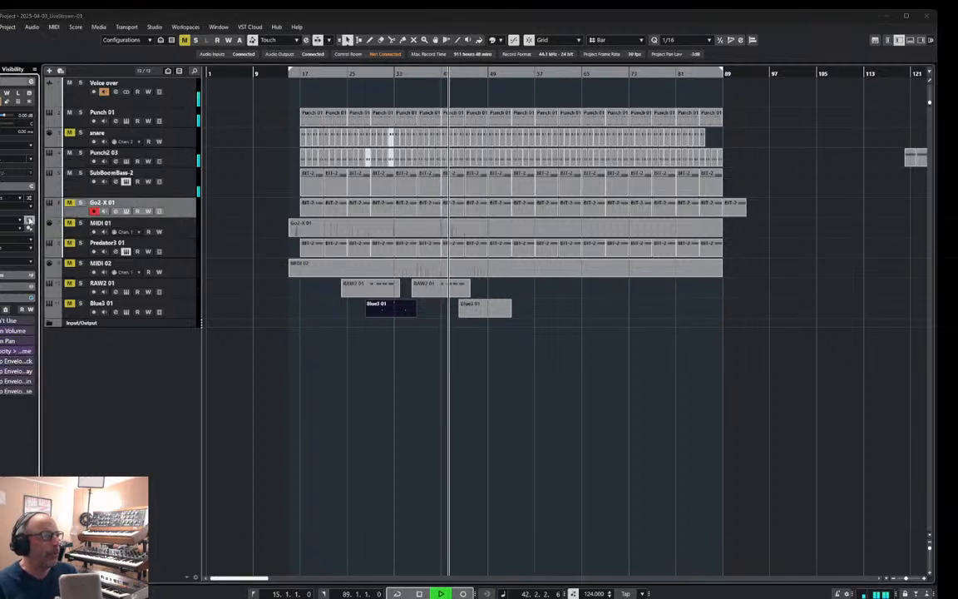
pyautogui.click(28, 221)
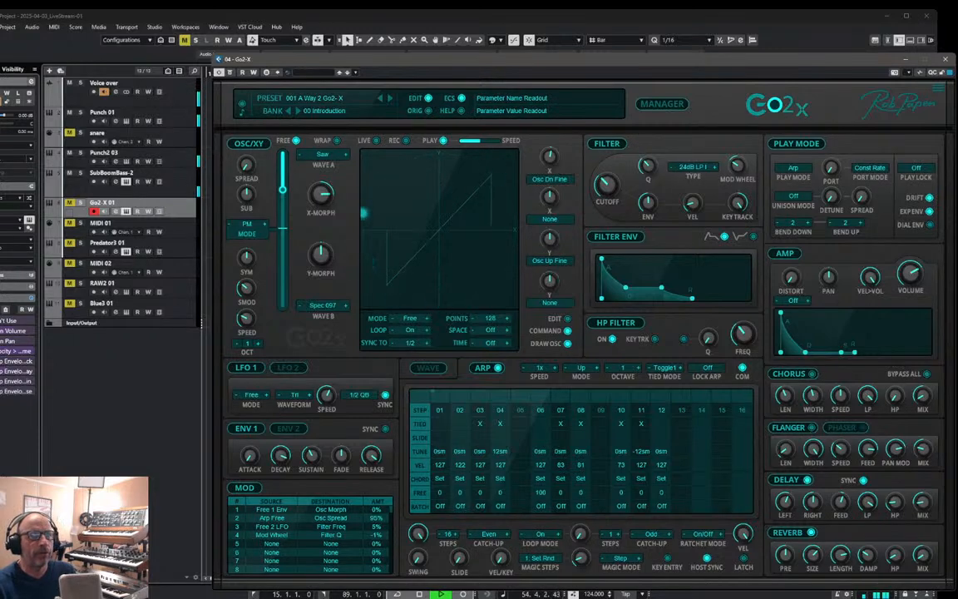
pyautogui.click(946, 59)
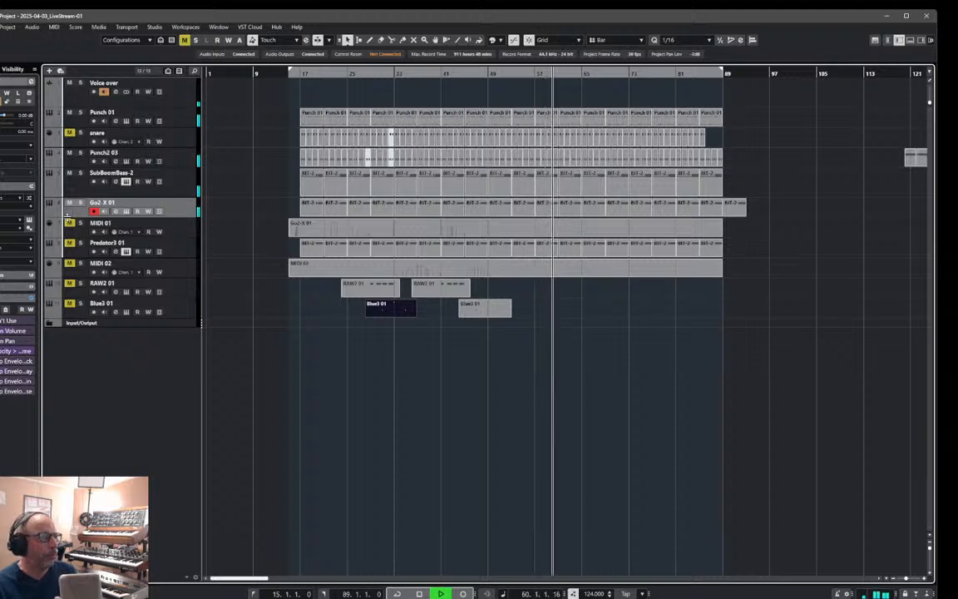
pyautogui.press('space')
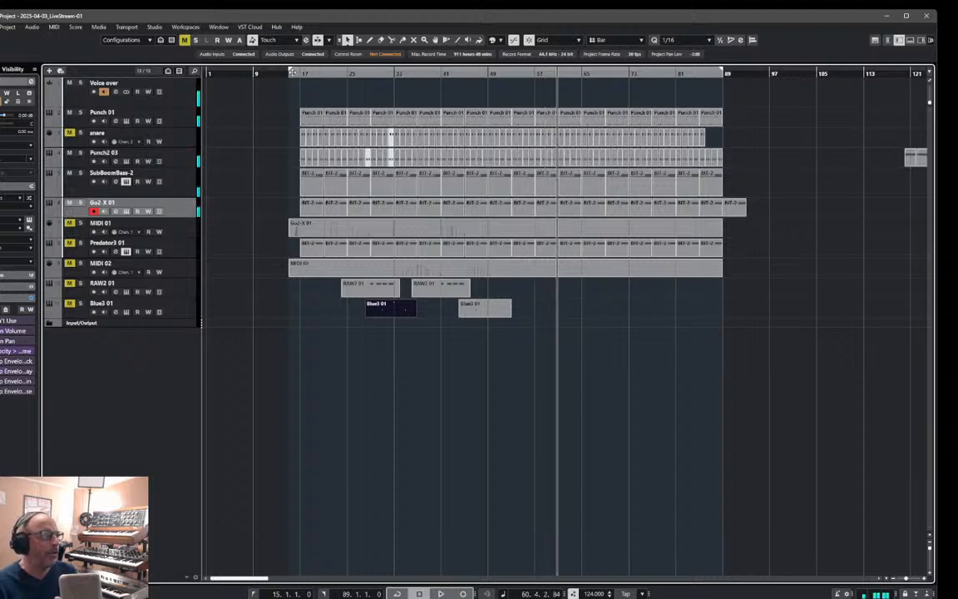
pyautogui.click(286, 77)
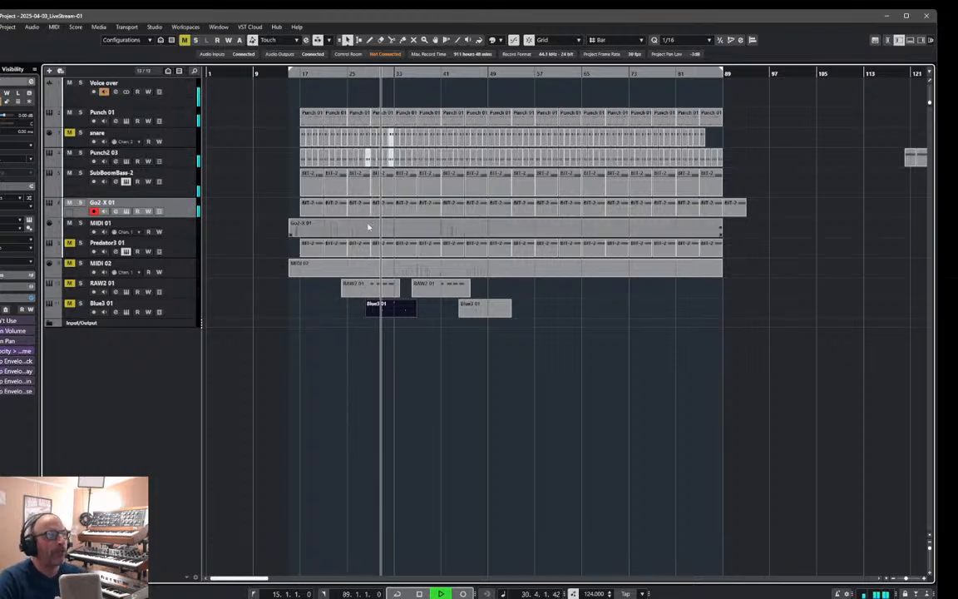
# - Delete the A2 notes at bars 34 and 36 from the Go2-X 01 part starting at bar 33
pyautogui.click(407, 212)
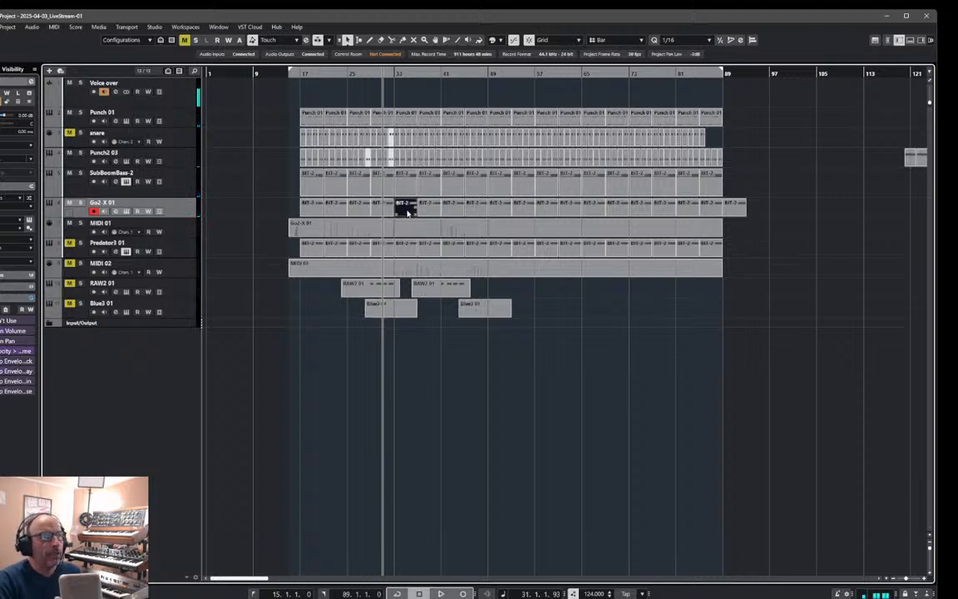
pyautogui.doubleClick(408, 212)
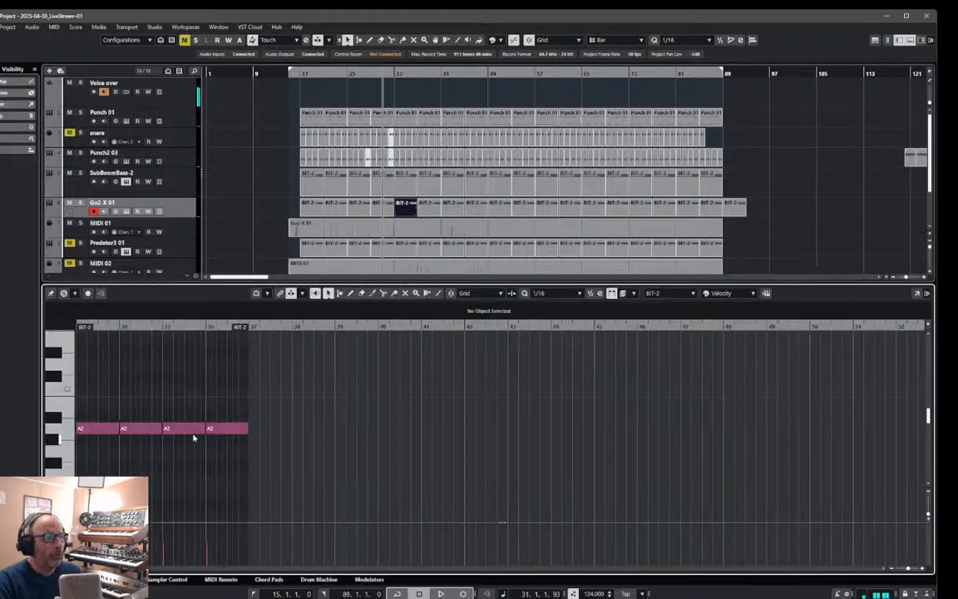
pyautogui.click(143, 428)
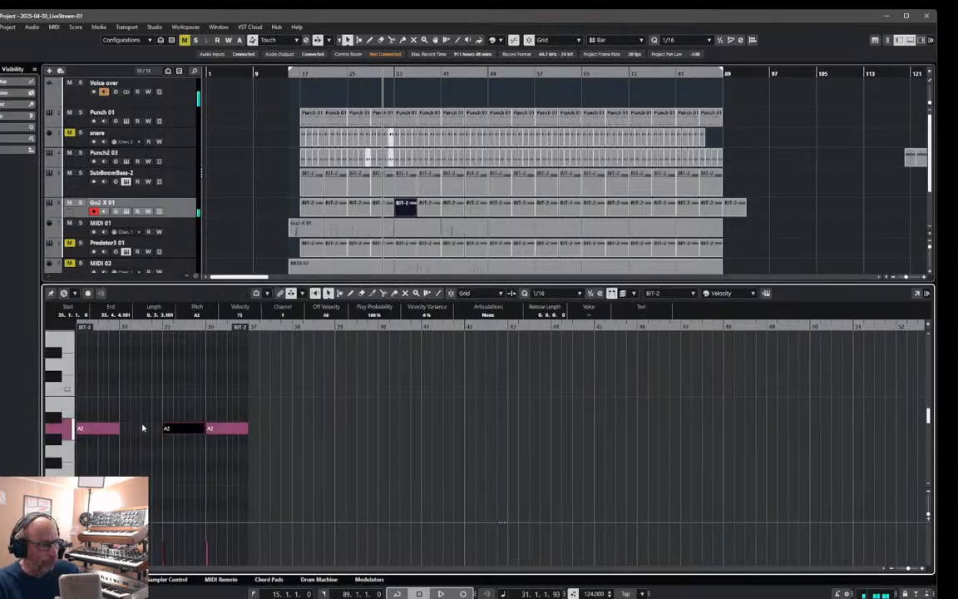
pyautogui.press('Delete')
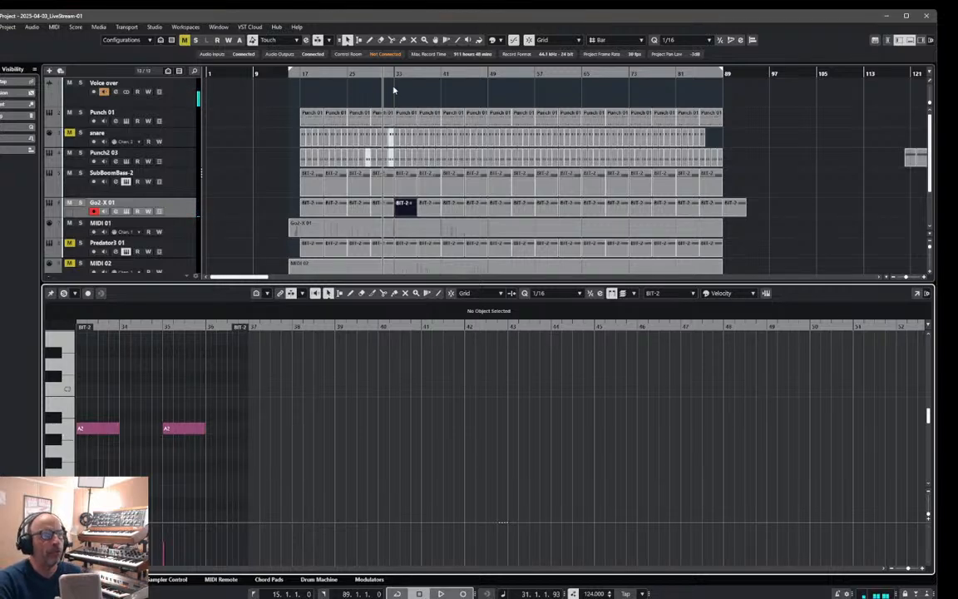
# - Delete the A2 notes at bars 38 and 40 from the Go2-X 01 part starting at bar 37
pyautogui.click(426, 207)
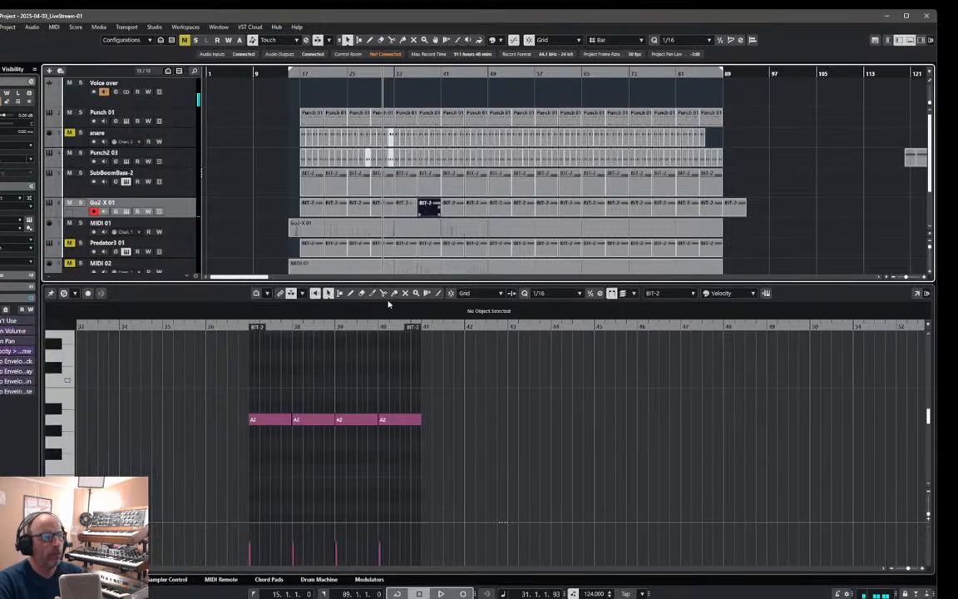
pyautogui.click(312, 420)
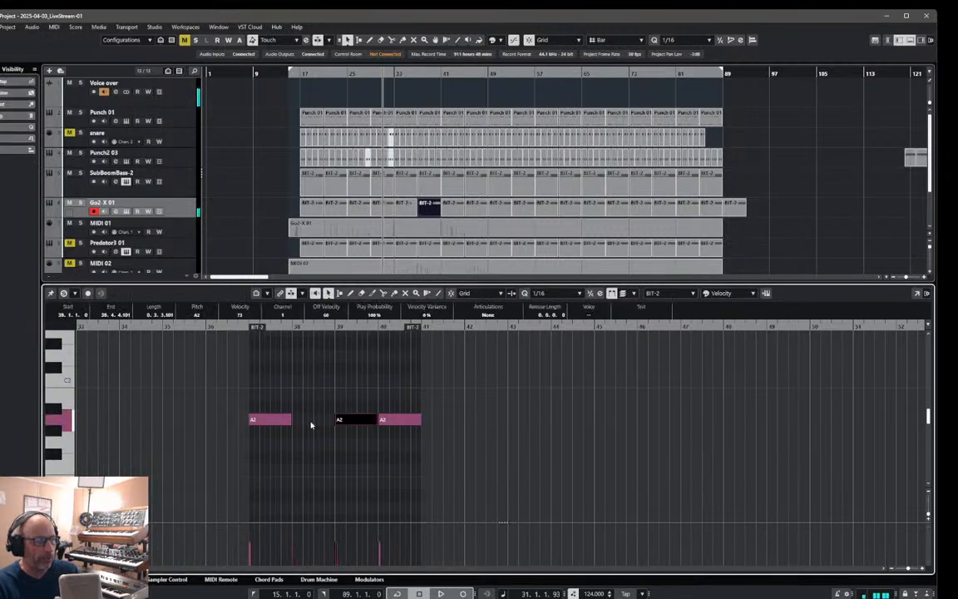
pyautogui.press('Delete')
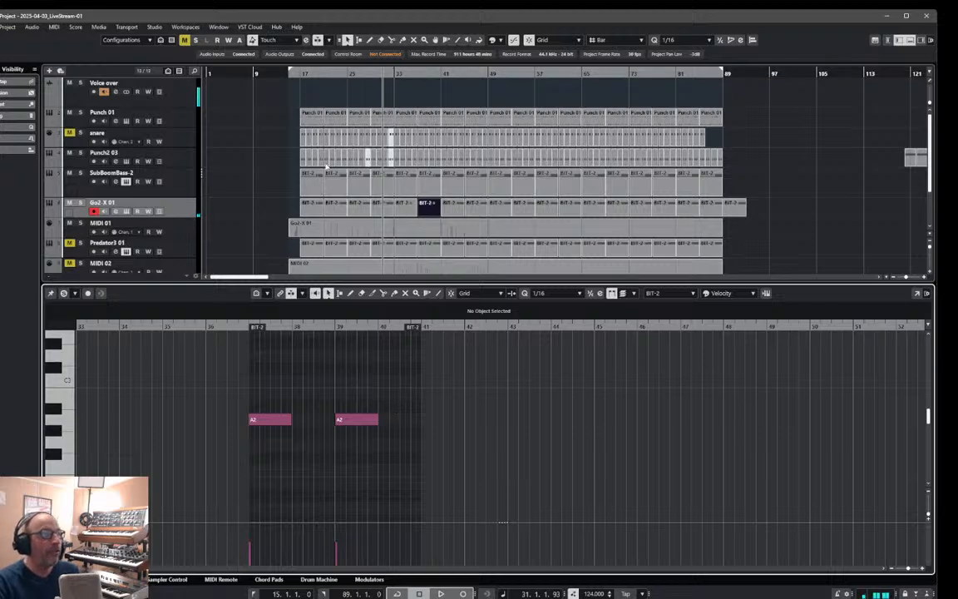
# - Resume playback, close the note editor, unmute MIDI 01 and Predator3 01, and restart from bar 17
pyautogui.press('space')
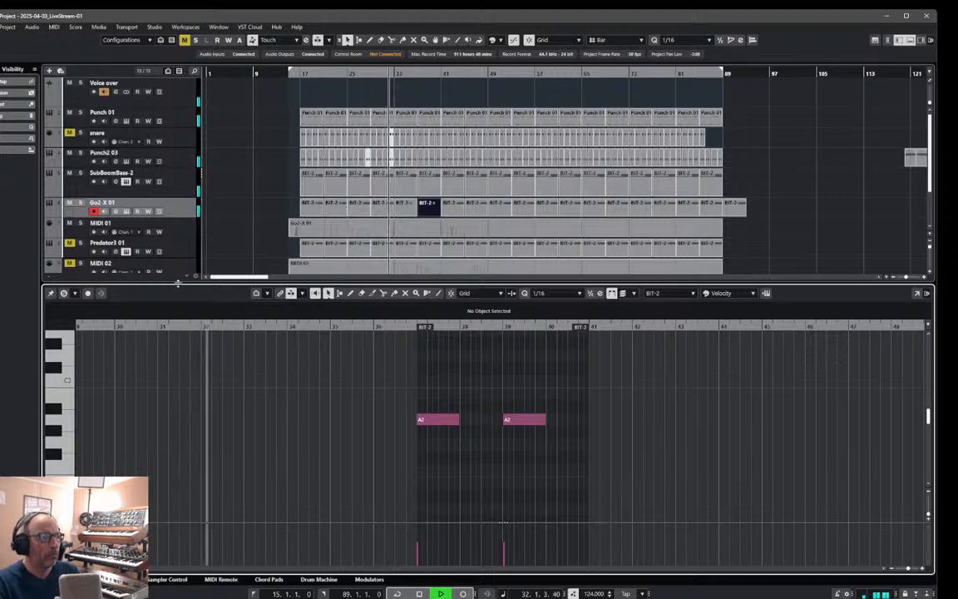
pyautogui.click(910, 40)
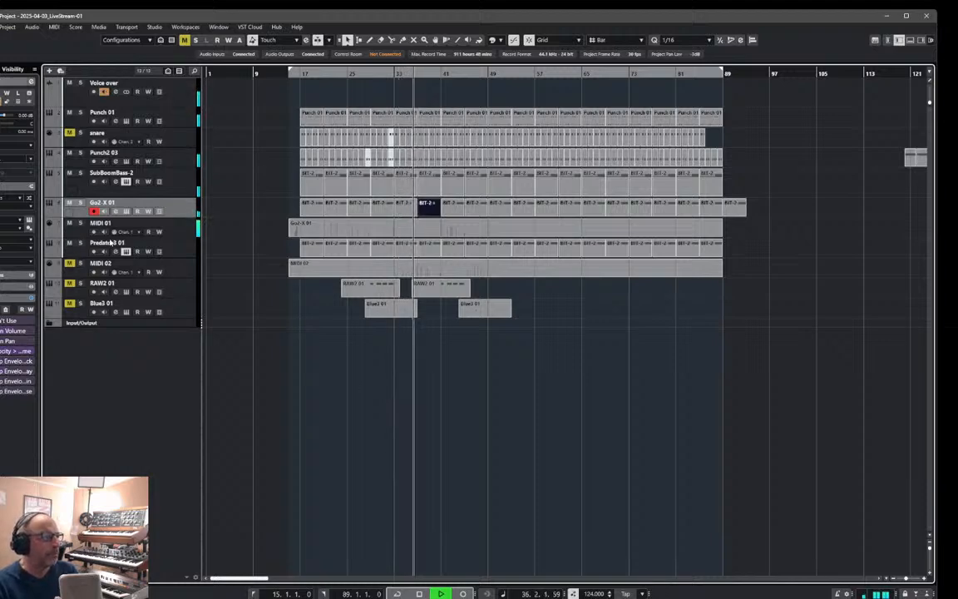
pyautogui.click(302, 74)
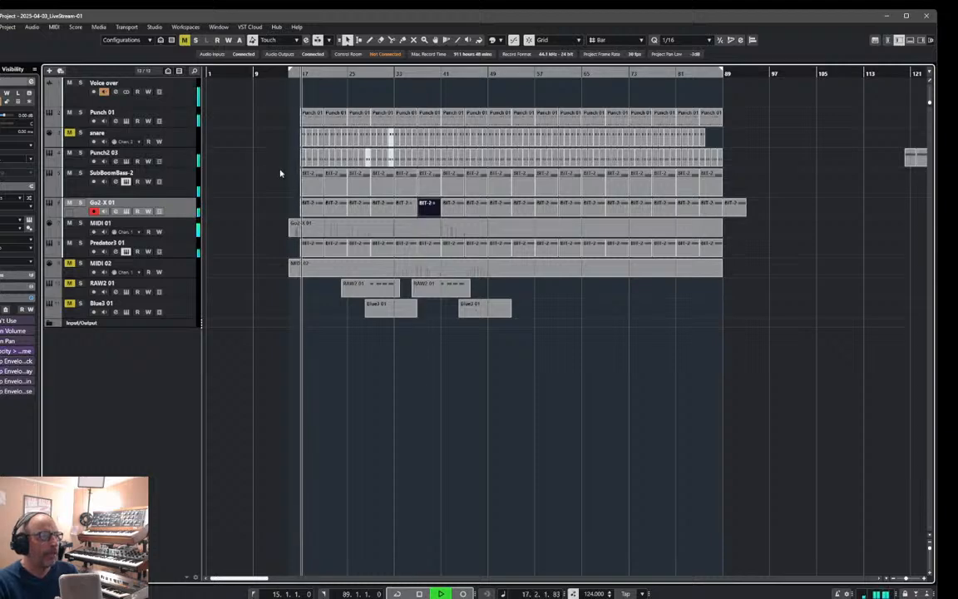
# - Solo Predator3 01 to examine its modulation settings in the synth editor, and end the solo
pyautogui.click(175, 247)
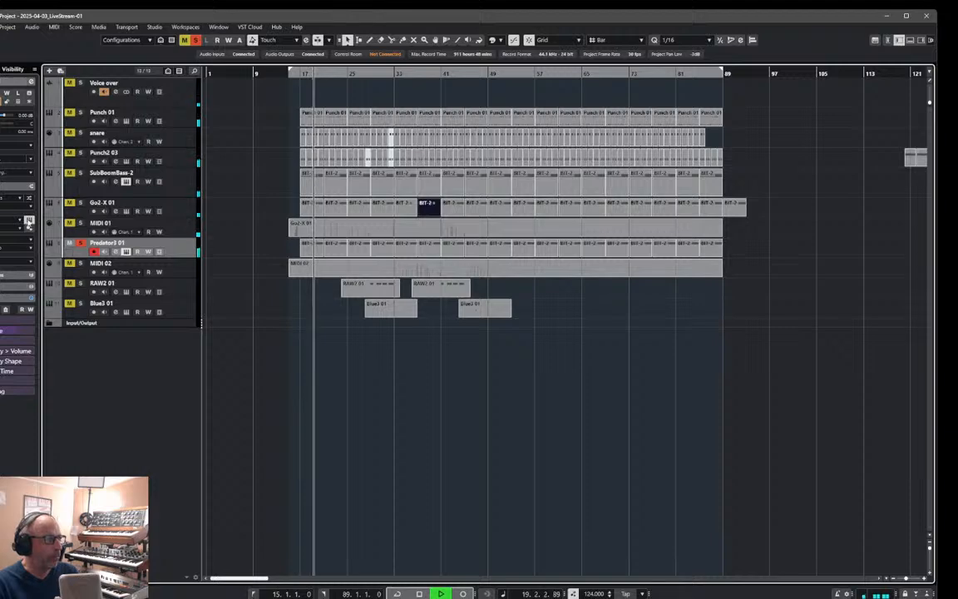
pyautogui.click(30, 220)
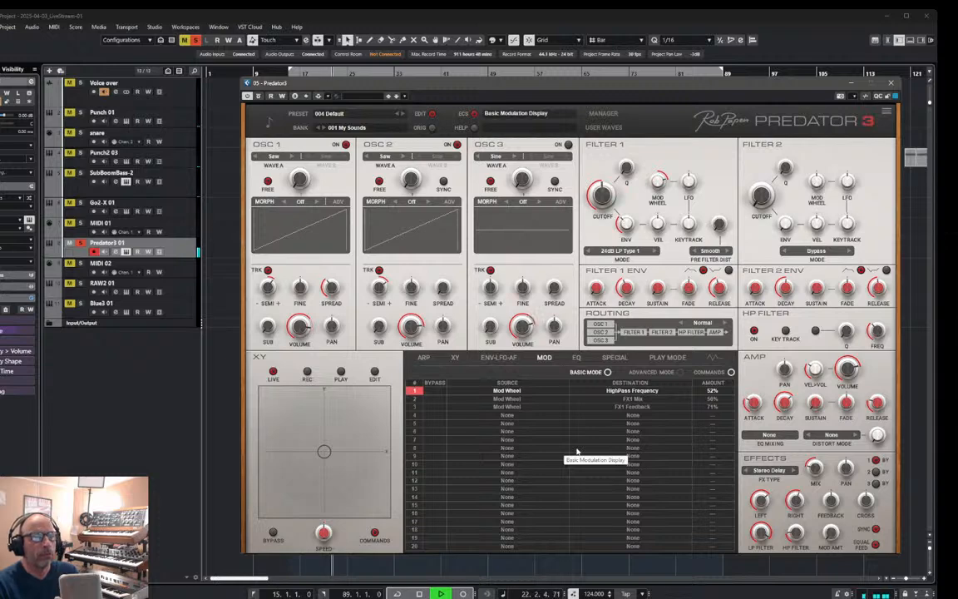
pyautogui.press('s')
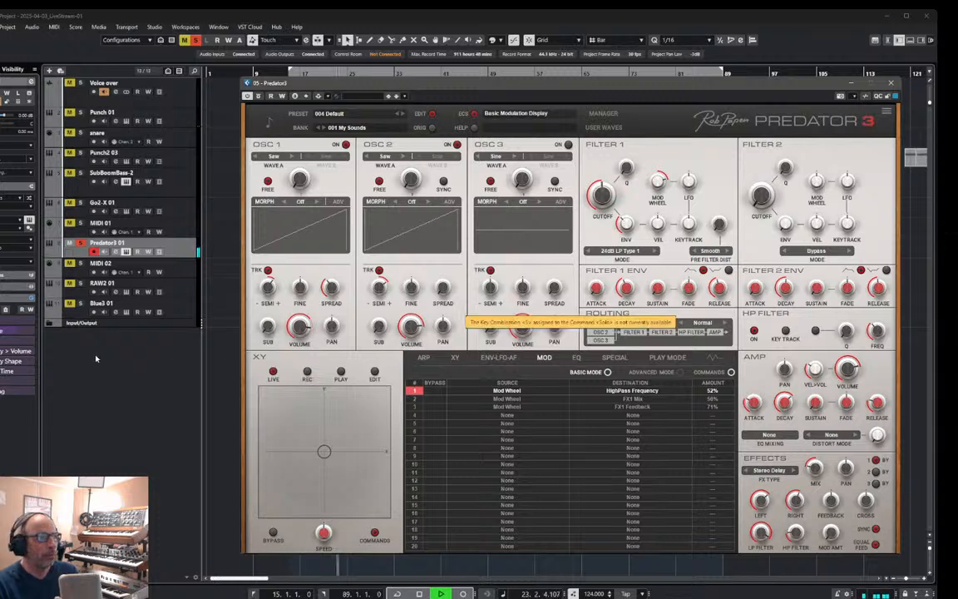
pyautogui.click(78, 244)
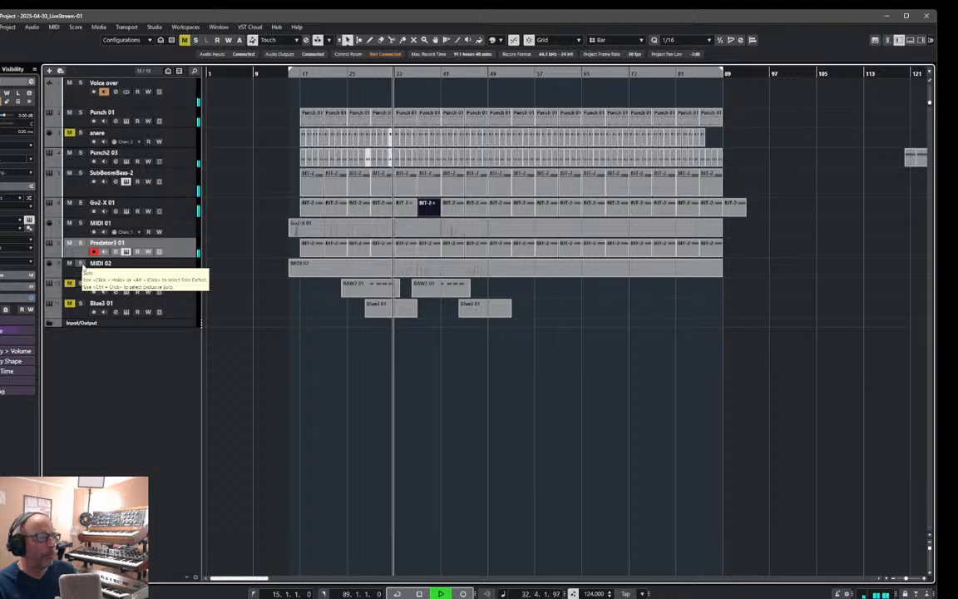
# - Solo MIDI 02, Predator3 01 and Voice over, replay from about bar 33, and show the Predator3 synth editor
pyautogui.click(81, 265)
pyautogui.click(81, 244)
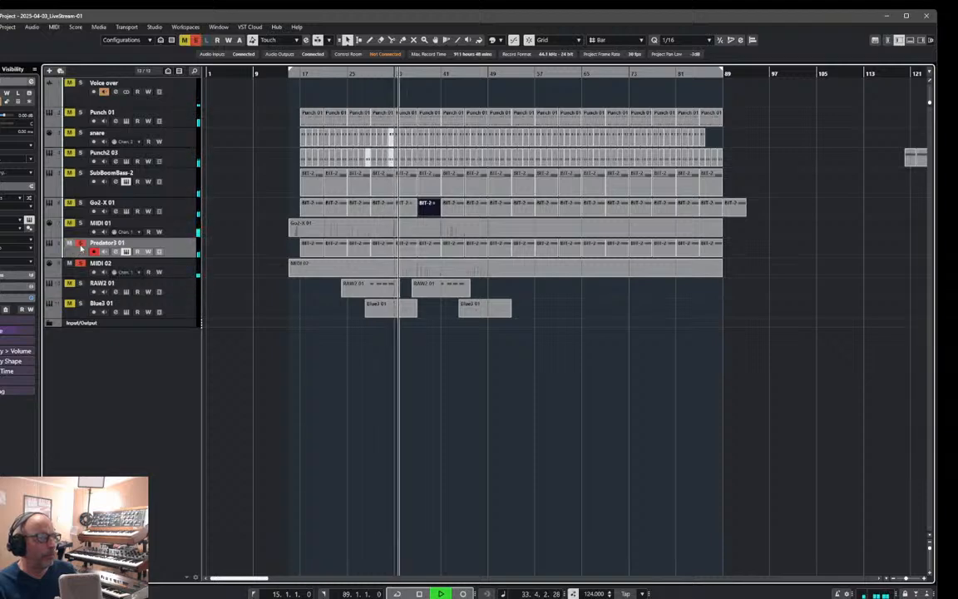
pyautogui.click(392, 75)
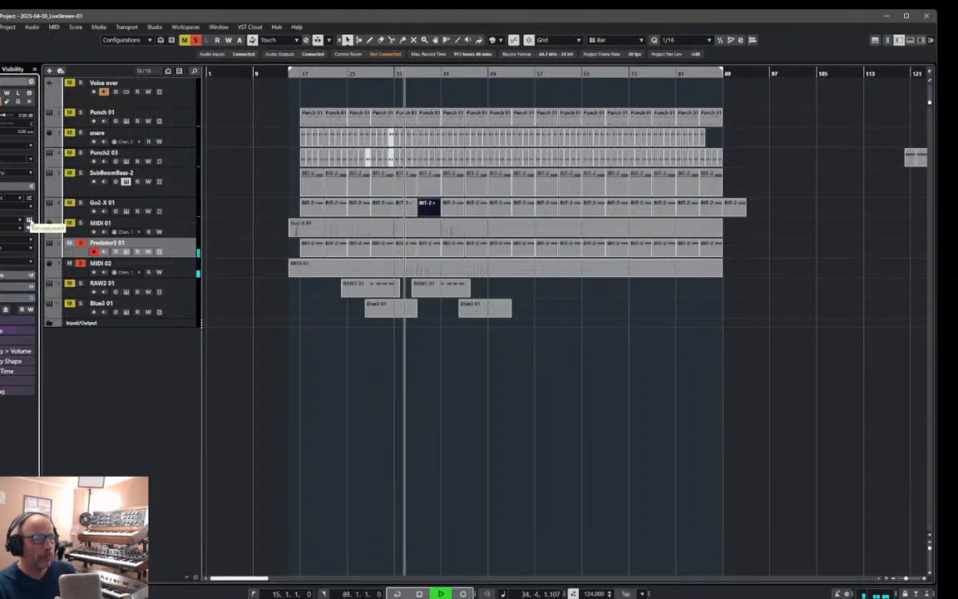
pyautogui.click(29, 221)
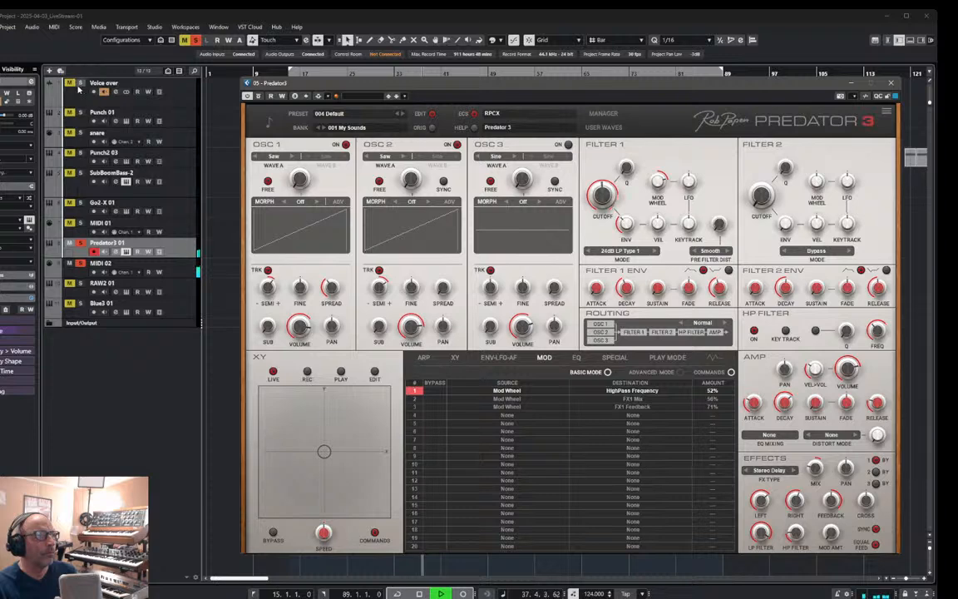
pyautogui.click(80, 84)
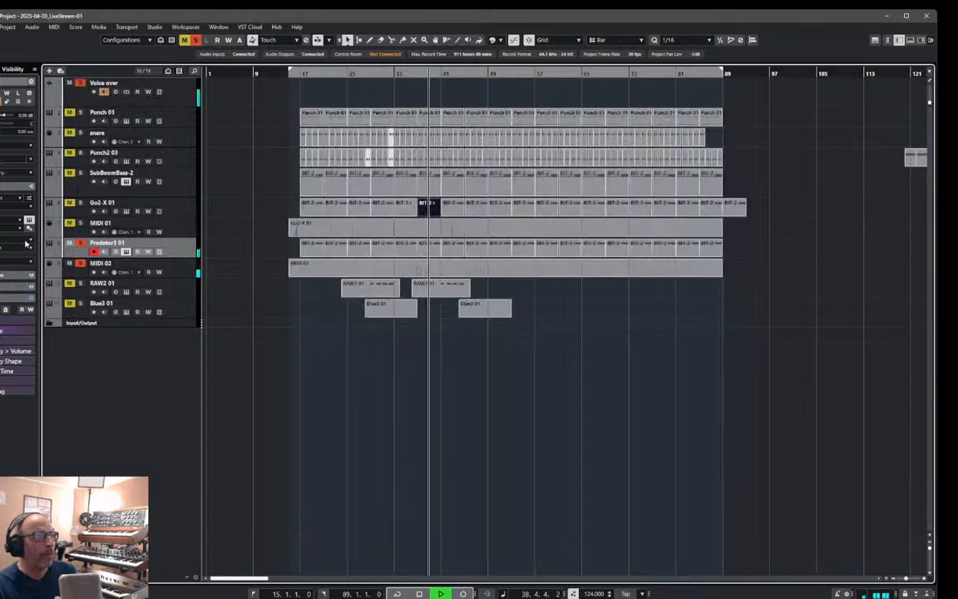
pyautogui.click(29, 221)
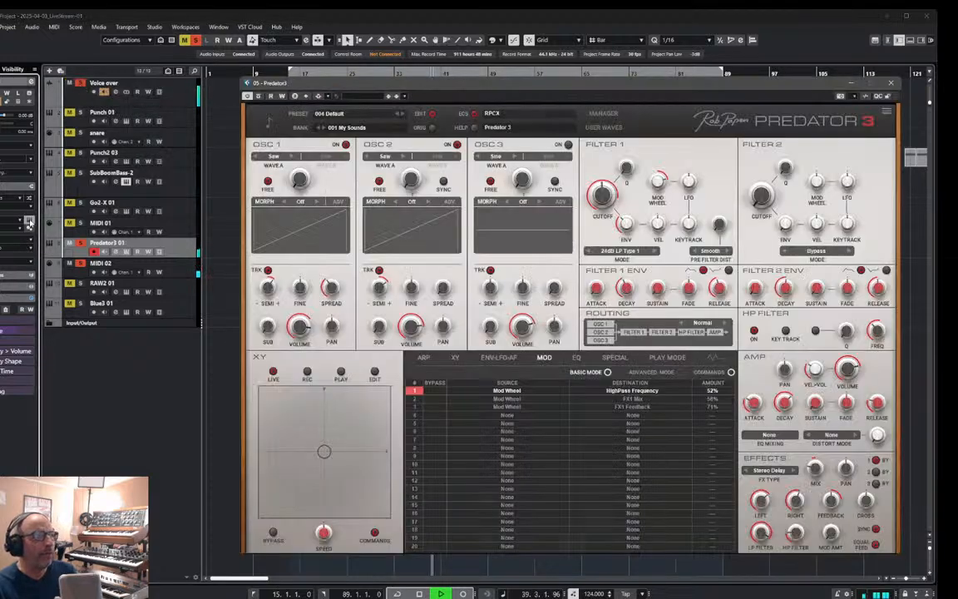
# - Close the Predator3 editor, replay from about bar 15, and audition MIDI 01, Go2-X 01 and SubBoomBass-2 alongside the soloed tracks
pyautogui.click(890, 84)
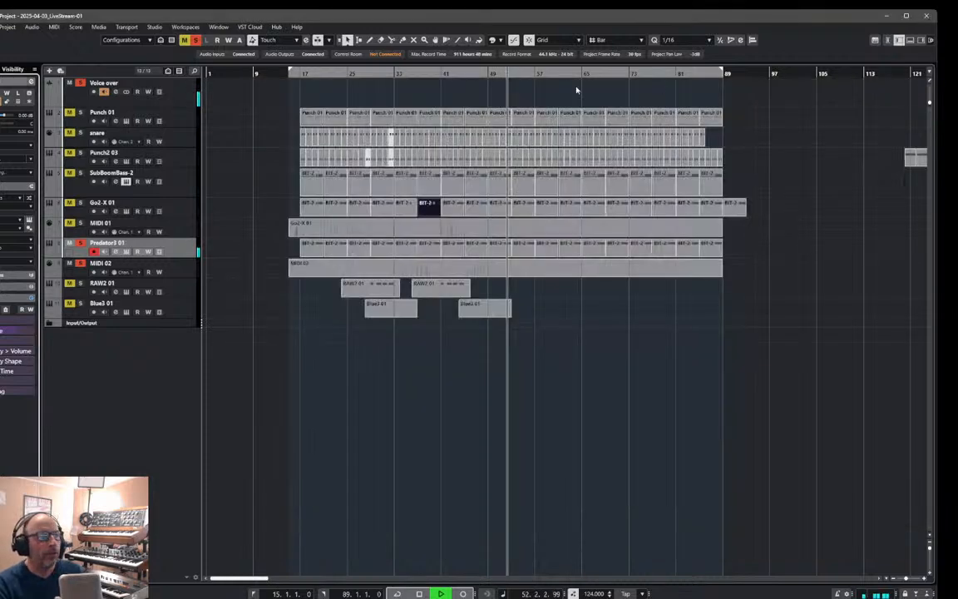
pyautogui.click(297, 73)
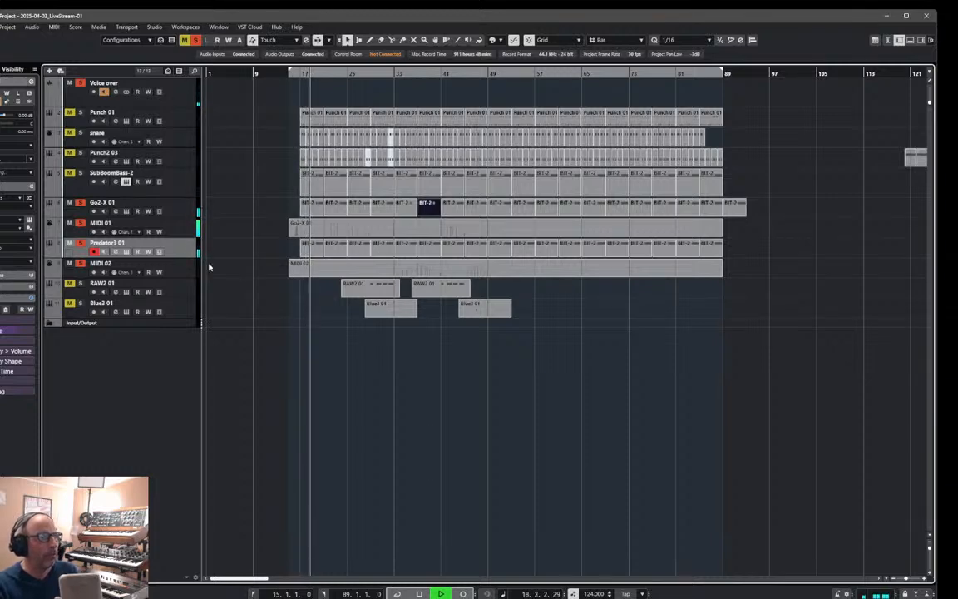
pyautogui.click(69, 173)
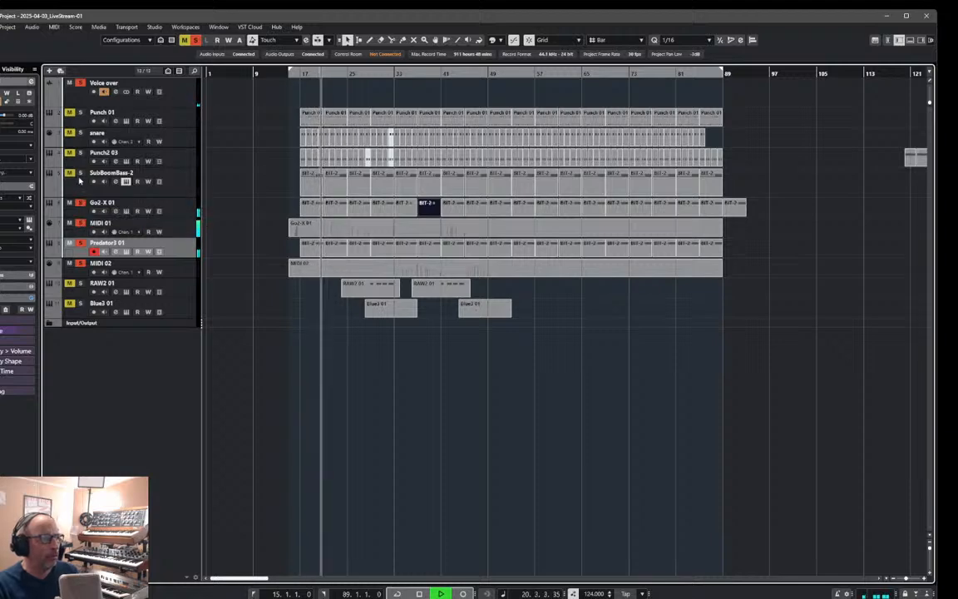
pyautogui.click(80, 173)
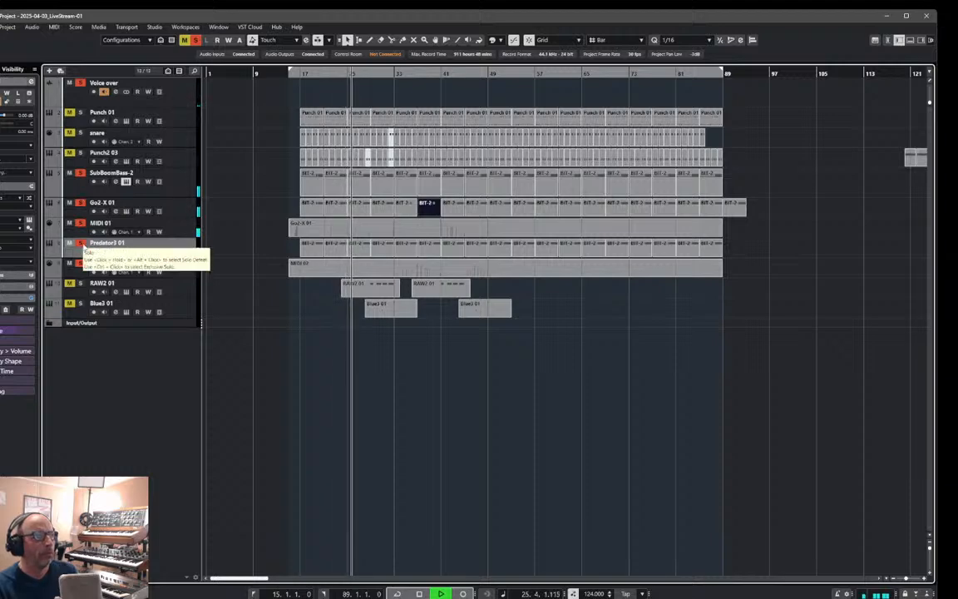
# - End the solos on MIDI 02, Predator3 01, MIDI 01, Go2-X 01 and Voice over to bring back the fuller mix
pyautogui.click(81, 244)
pyautogui.click(80, 263)
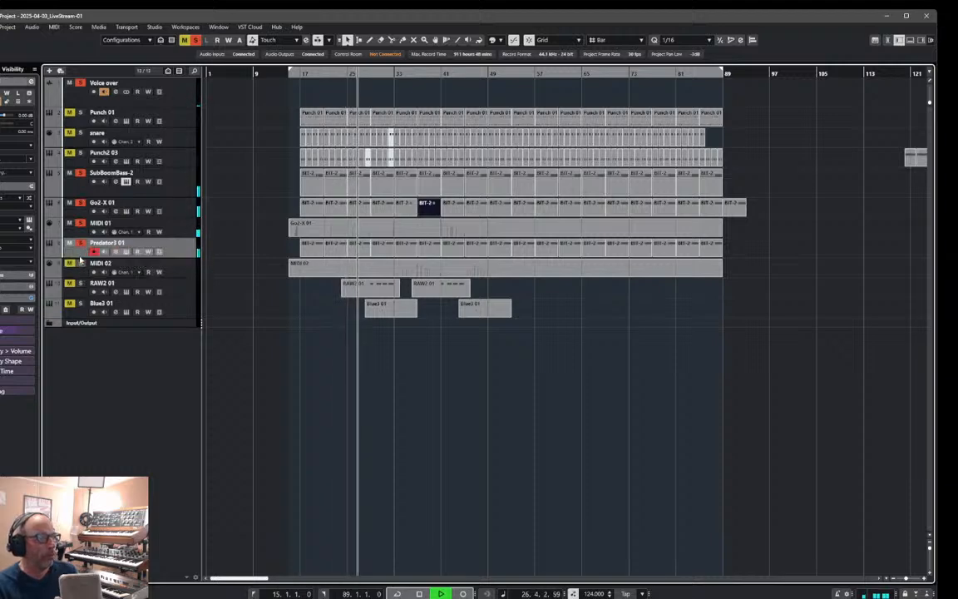
pyautogui.click(80, 244)
pyautogui.click(80, 224)
pyautogui.click(81, 204)
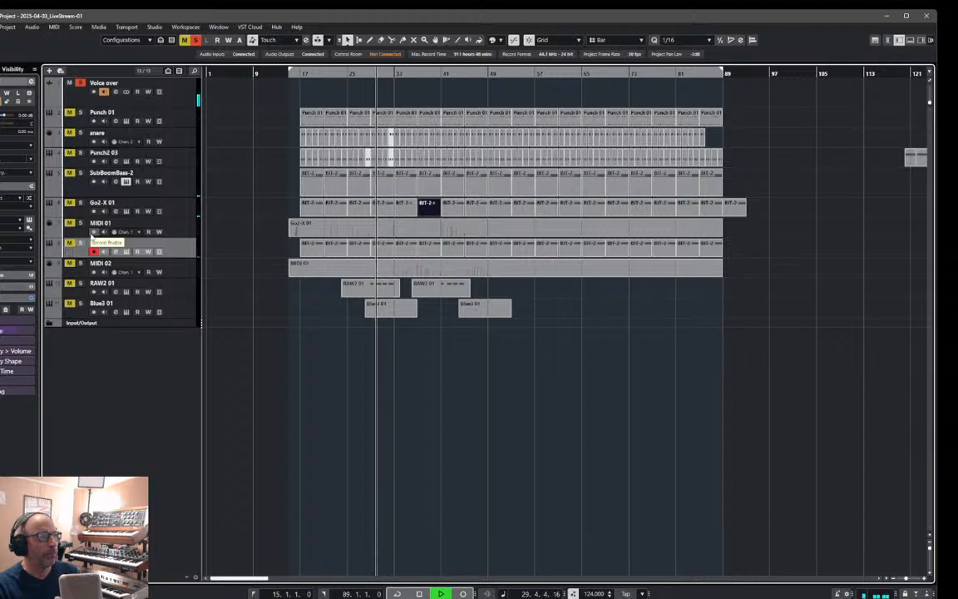
pyautogui.click(80, 83)
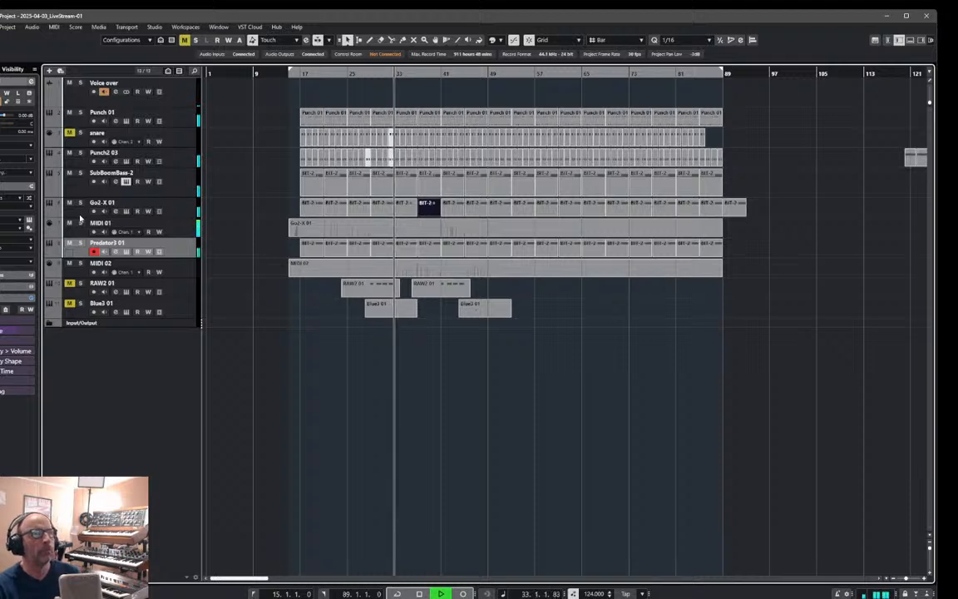
# - Unmute RAW2 01 and Blue3 01, and restart playback from bar 15 with MIDI 02 selected
pyautogui.click(174, 267)
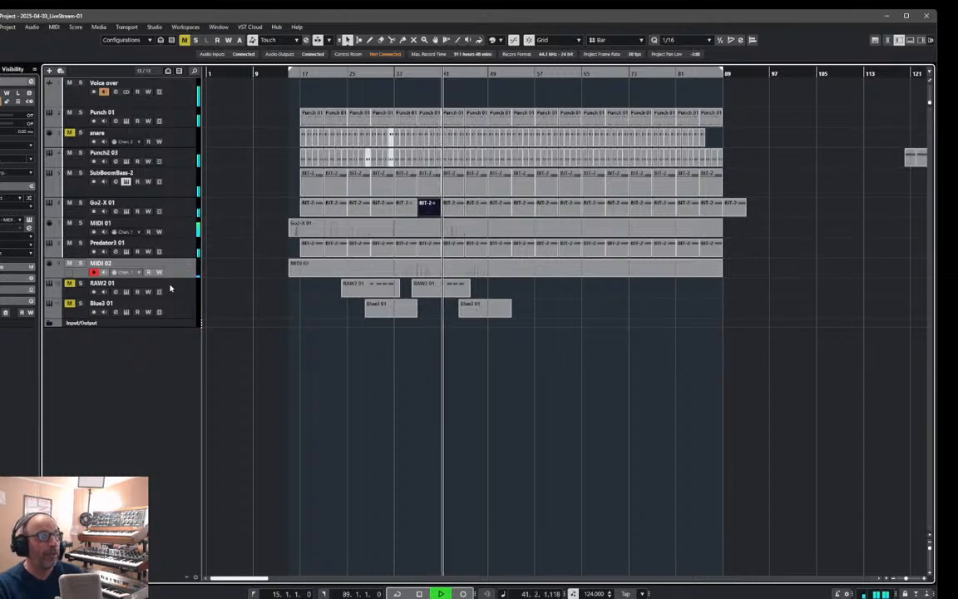
pyautogui.click(69, 284)
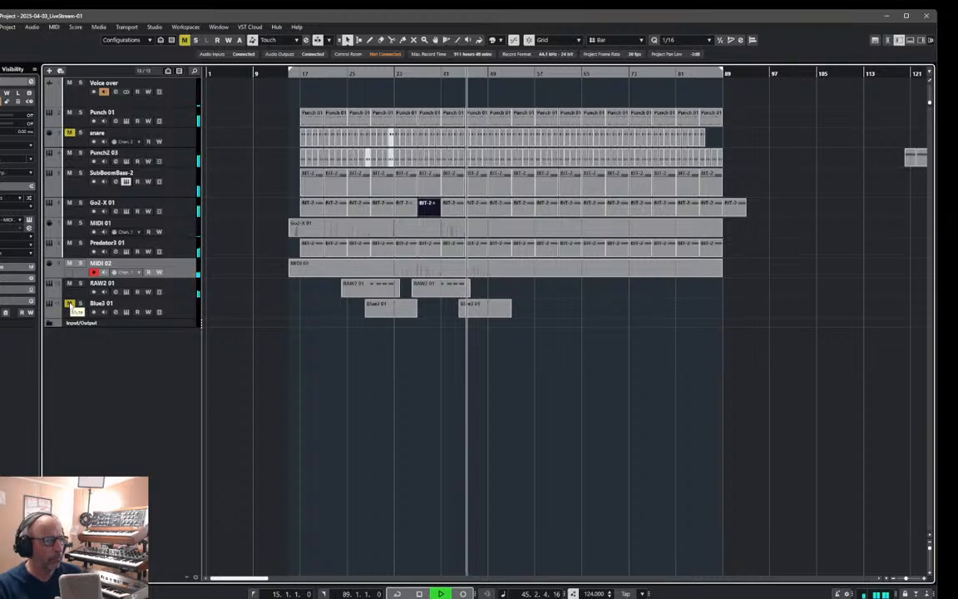
pyautogui.press('space')
pyautogui.click(285, 75)
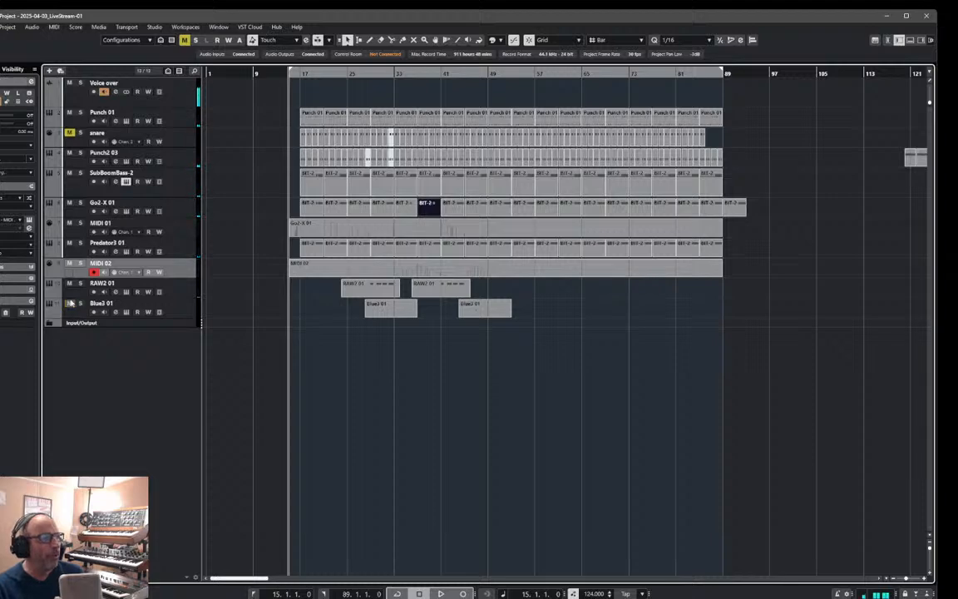
pyautogui.press('space')
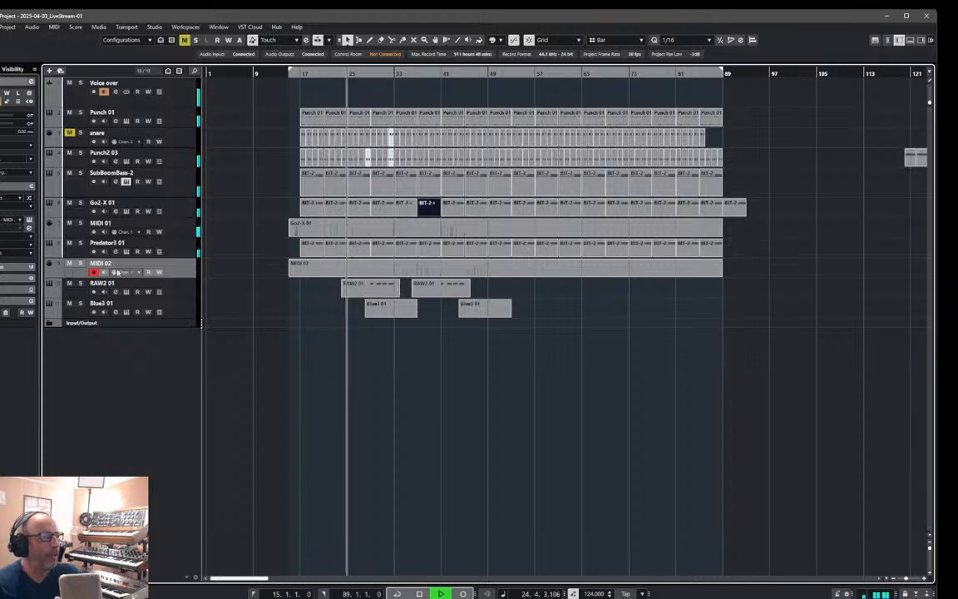
# - Examine the Predator3 synth settings and the RAW2 01 arpeggiator settings in their editors during playback, closing each editor
pyautogui.click(29, 219)
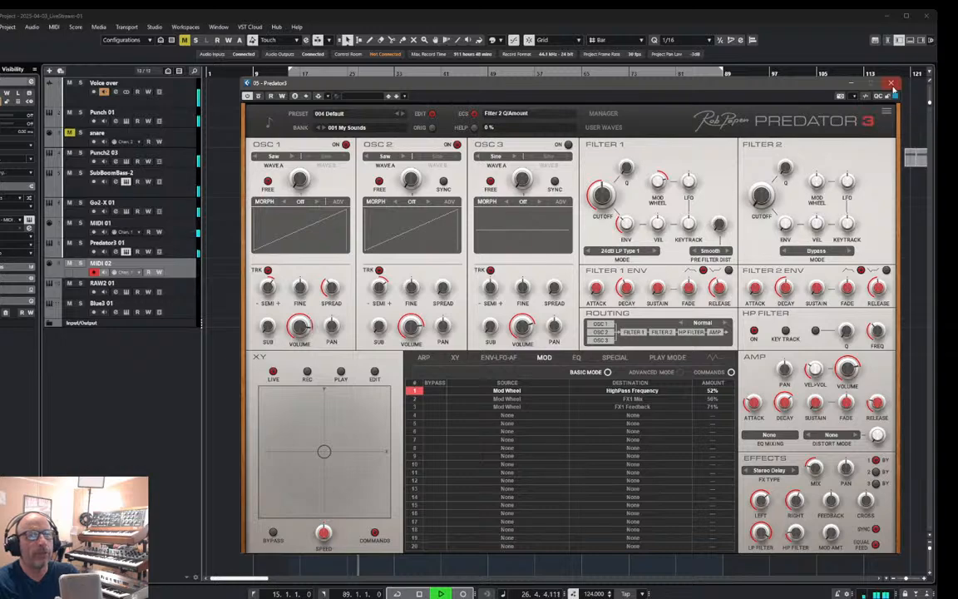
pyautogui.click(891, 83)
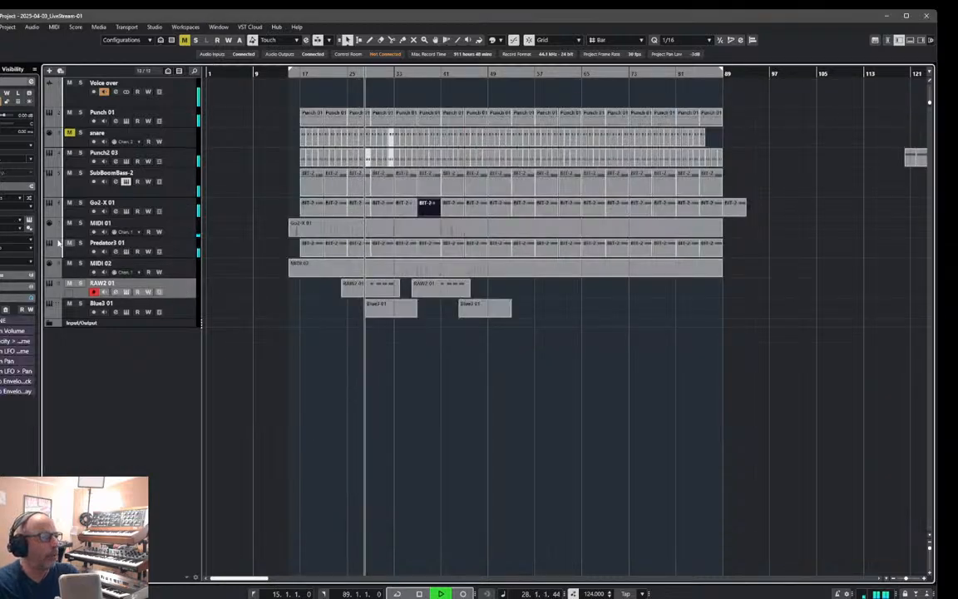
pyautogui.click(29, 220)
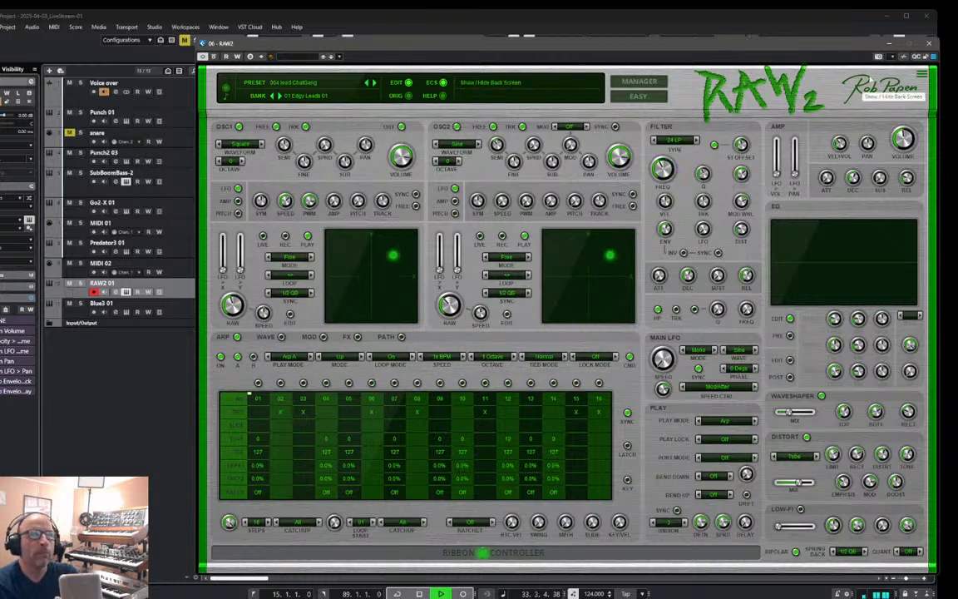
pyautogui.click(929, 43)
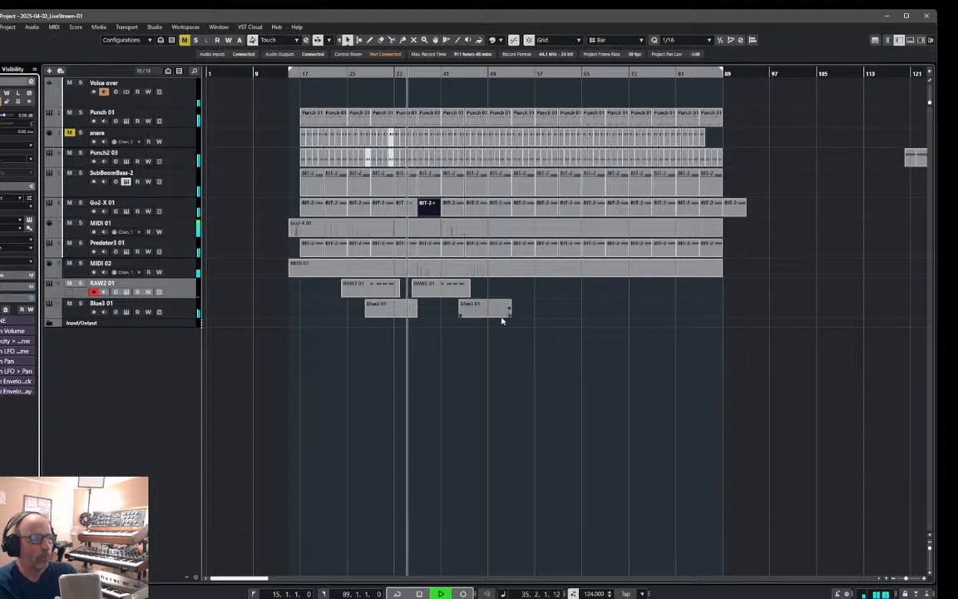
# - Compare the mix with RAW2 01 muted and unmuted, and stop playback at about bar 52
pyautogui.click(70, 284)
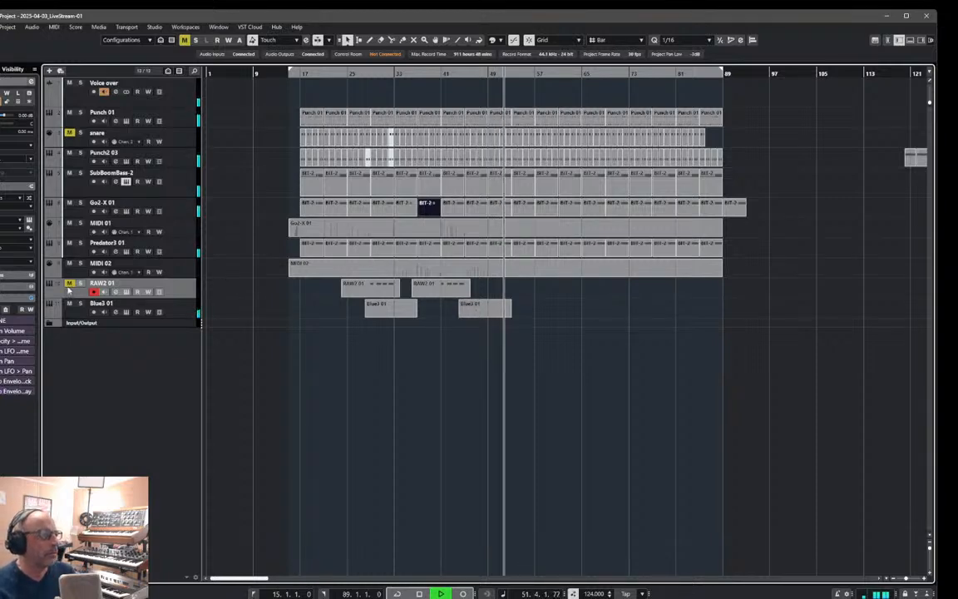
pyautogui.press('space')
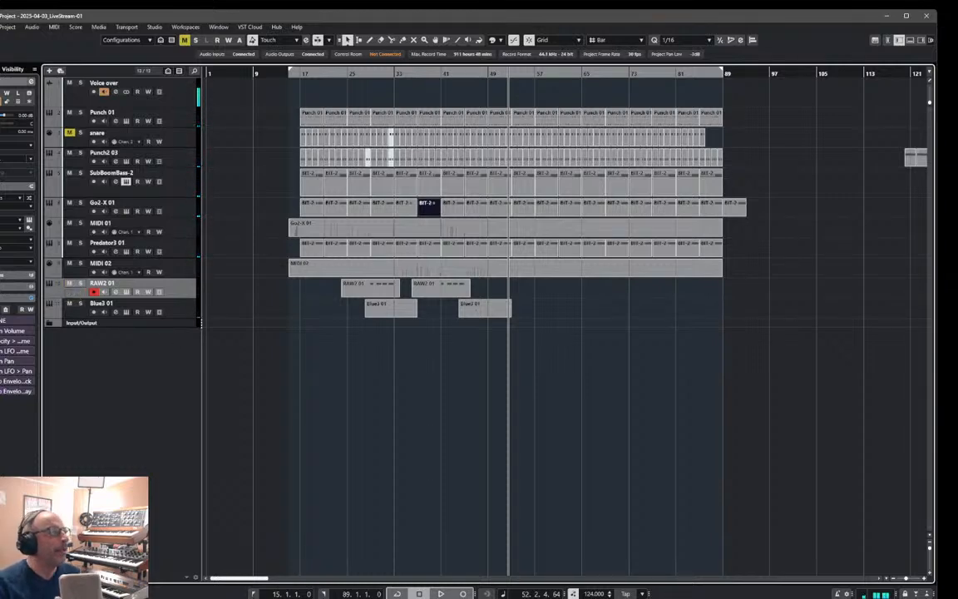
pyautogui.click(0, 27)
pyautogui.click(2, 89)
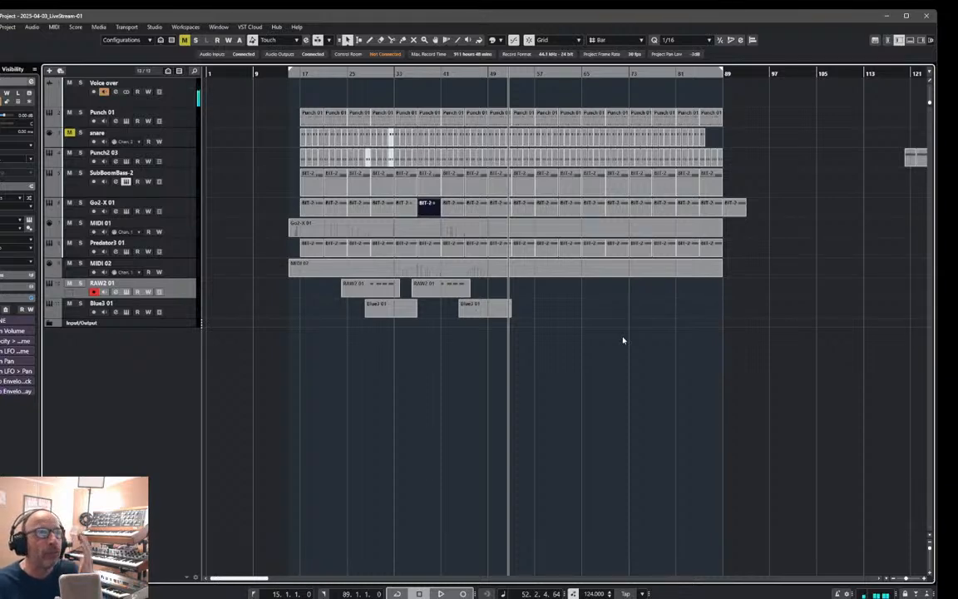
# - Add one Blue3 instrument track below RAW2 01, routed to Stereo Out with all MIDI inputs
pyautogui.rightClick(163, 338)
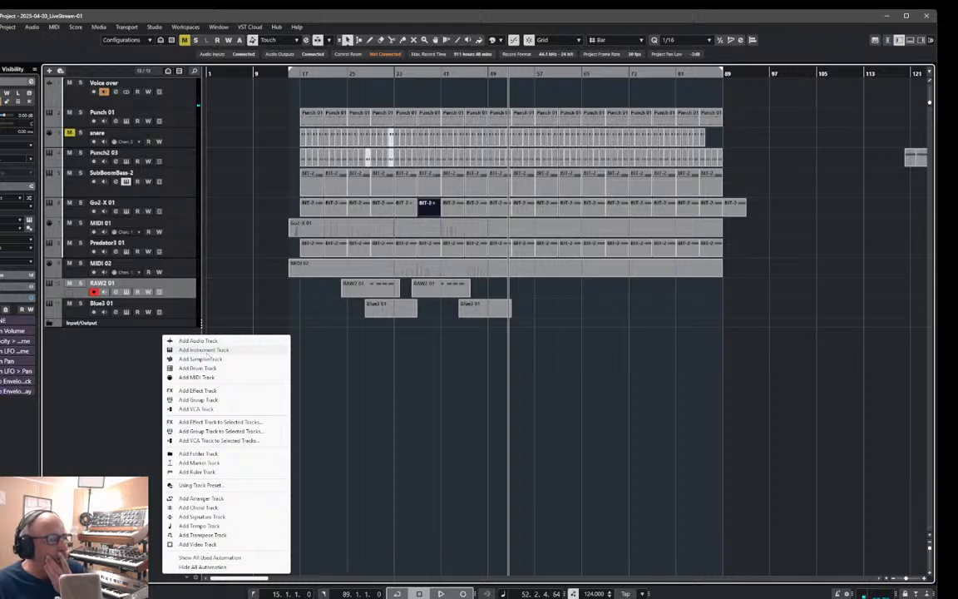
pyautogui.click(208, 352)
pyautogui.click(290, 238)
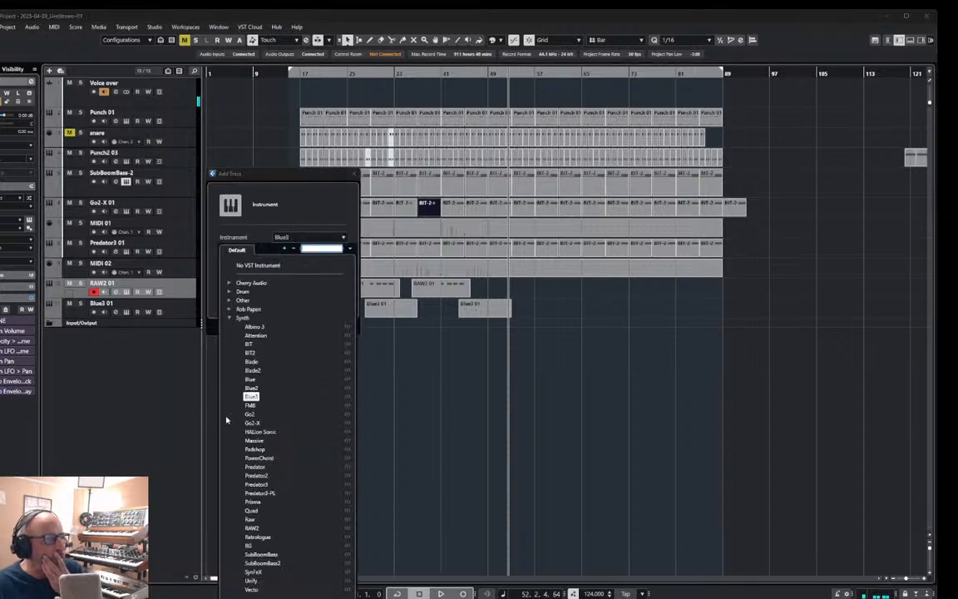
pyautogui.click(249, 397)
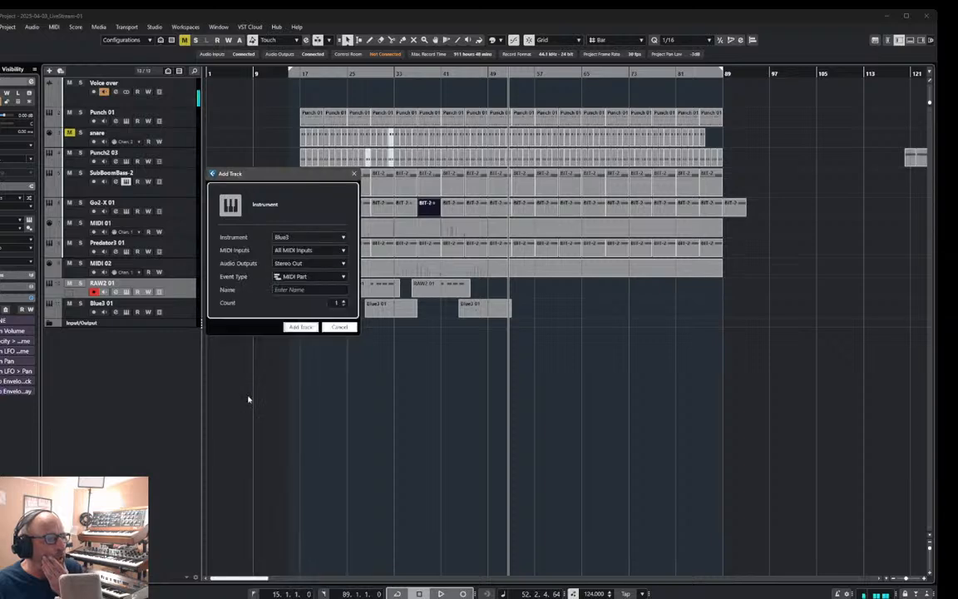
pyautogui.click(299, 327)
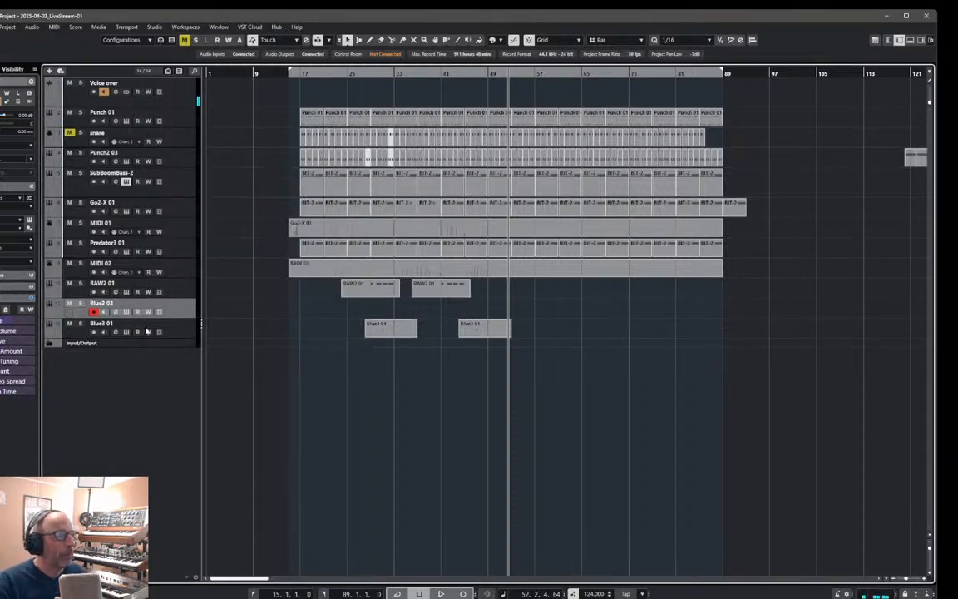
# - Open Blue3 02's preset bank 02 Pads 03, audition 084 Solina & Pad, and load 103 Thin Swept Pad to view its main settings
pyautogui.click(29, 222)
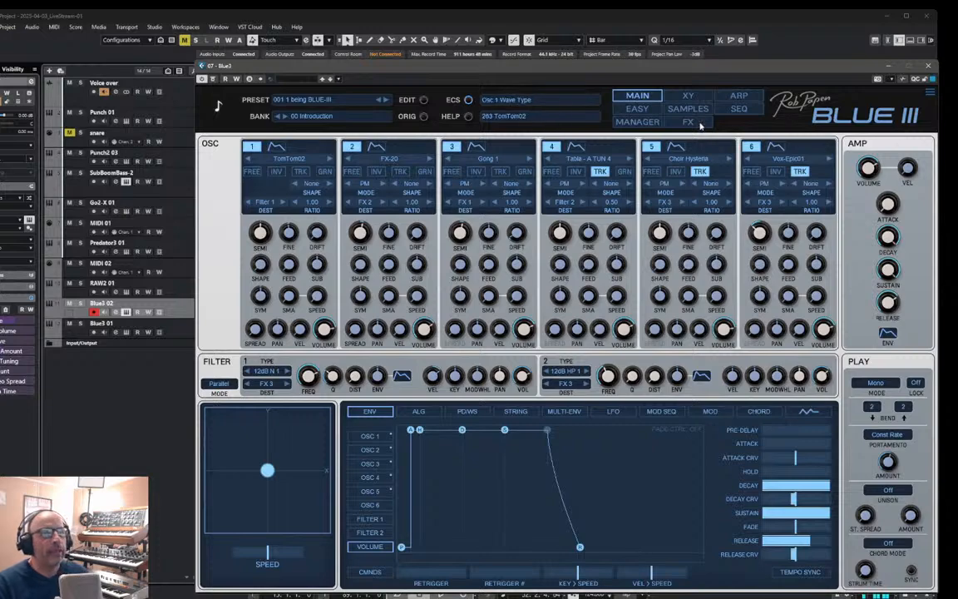
pyautogui.click(637, 123)
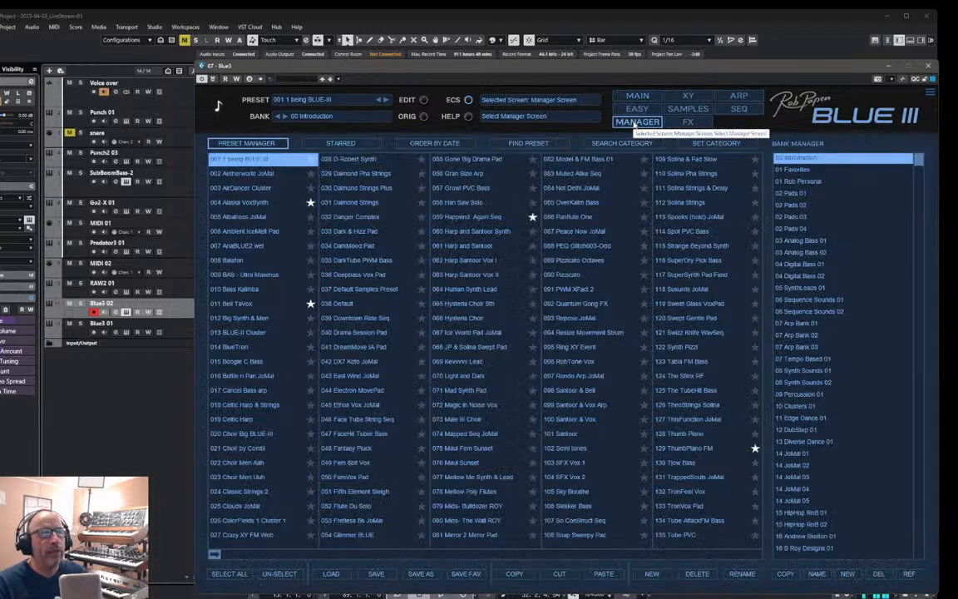
pyautogui.click(790, 216)
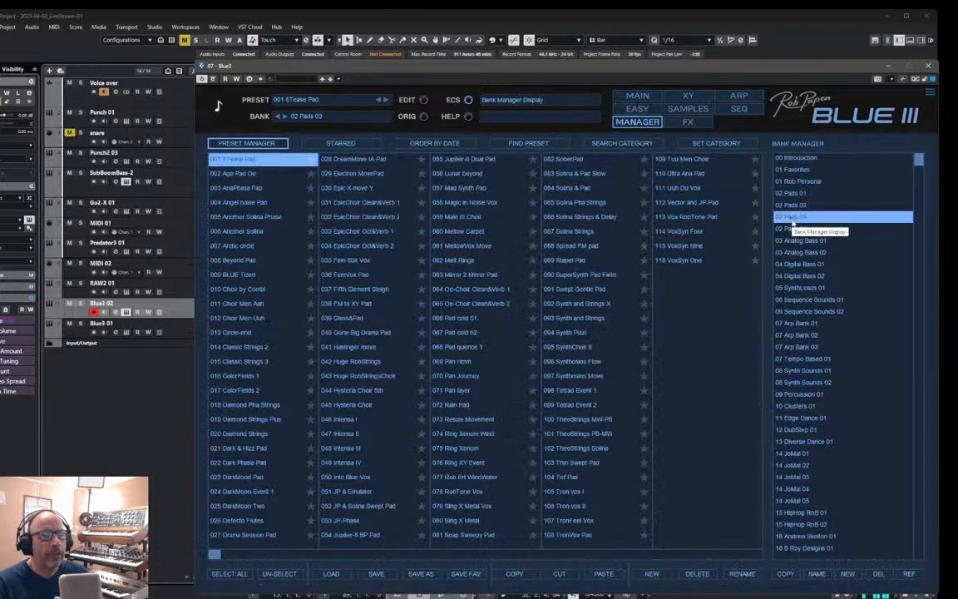
pyautogui.click(574, 277)
pyautogui.click(572, 192)
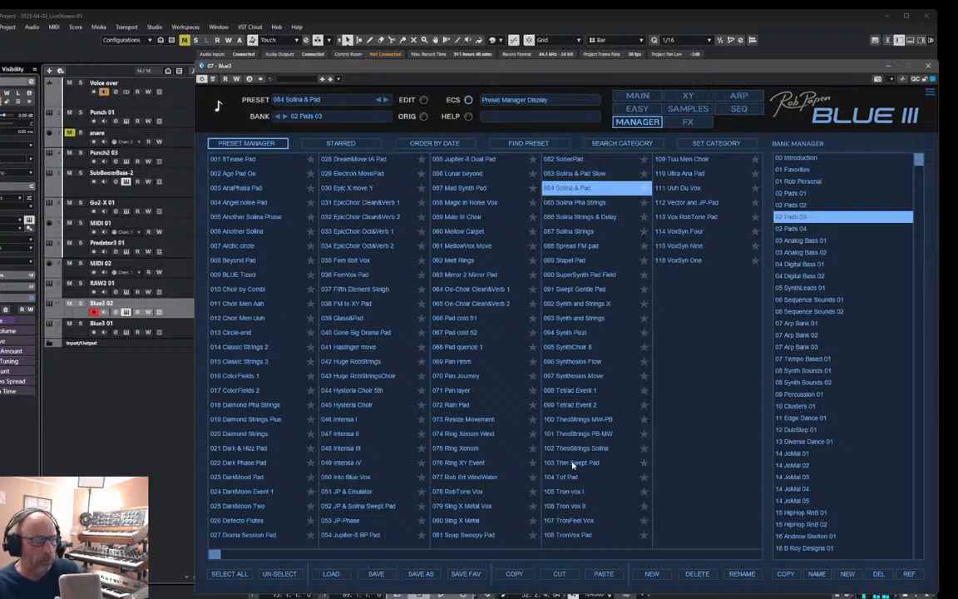
pyautogui.click(572, 464)
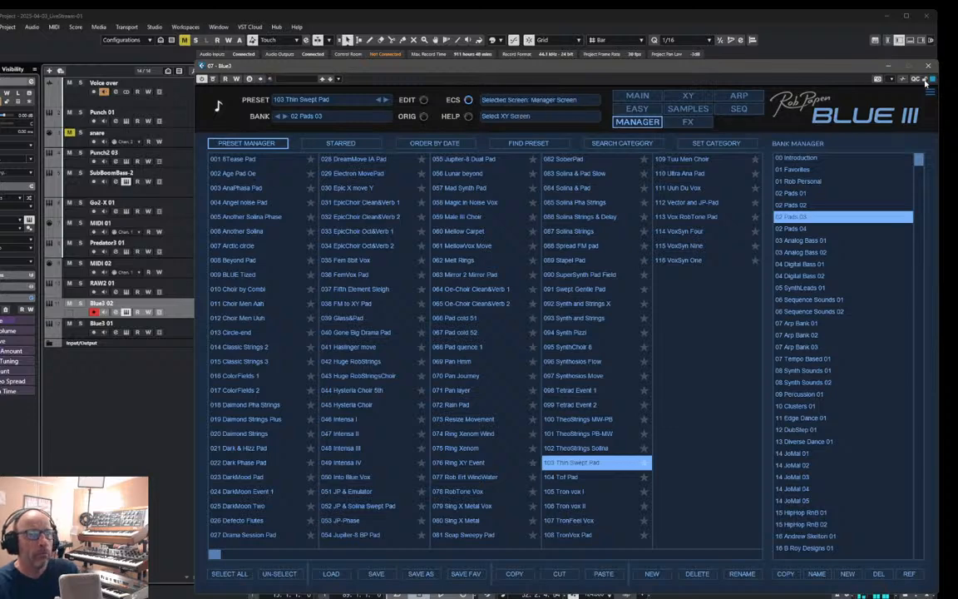
pyautogui.click(845, 121)
pyautogui.click(845, 121)
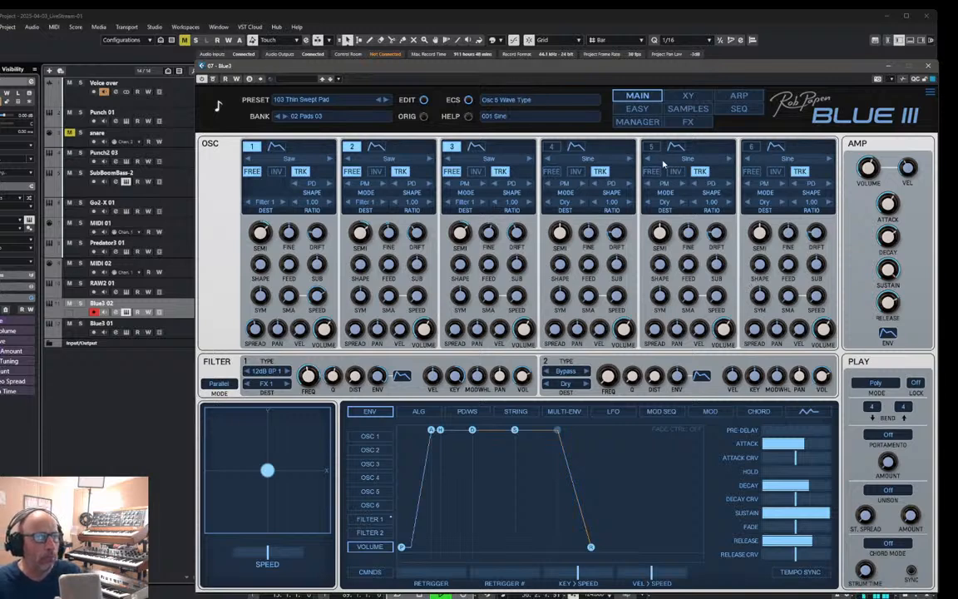
# - Audition 072 Rain Pad from the 02 Pads 03 bank and load preset 083 Solina & Pad Slow on Blue3 02
pyautogui.click(626, 122)
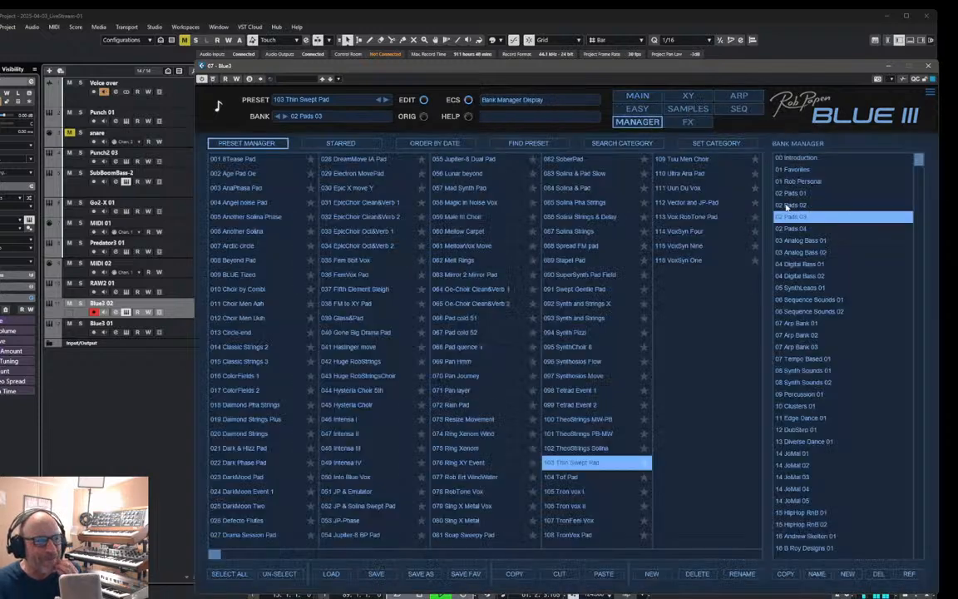
pyautogui.click(449, 405)
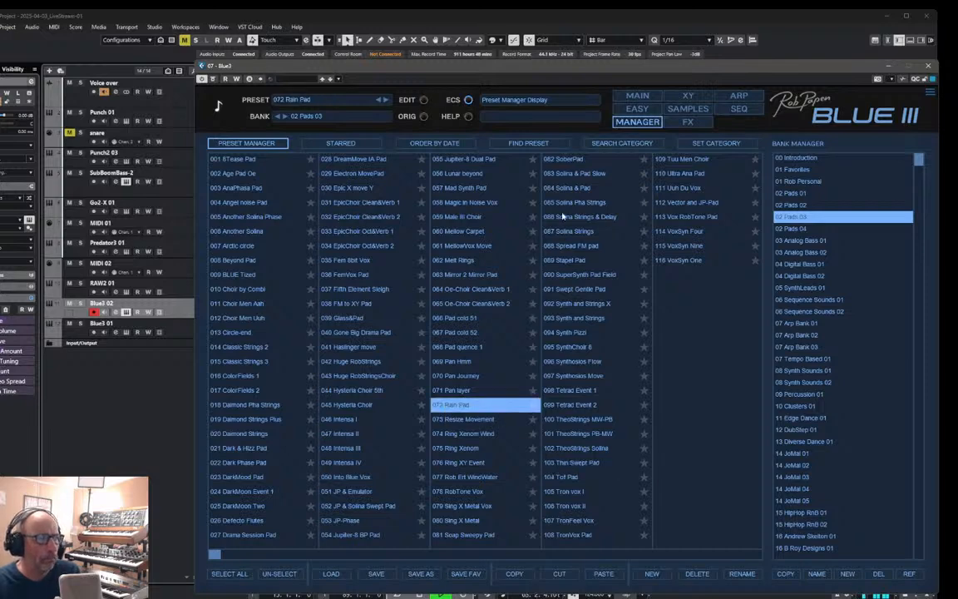
pyautogui.click(561, 175)
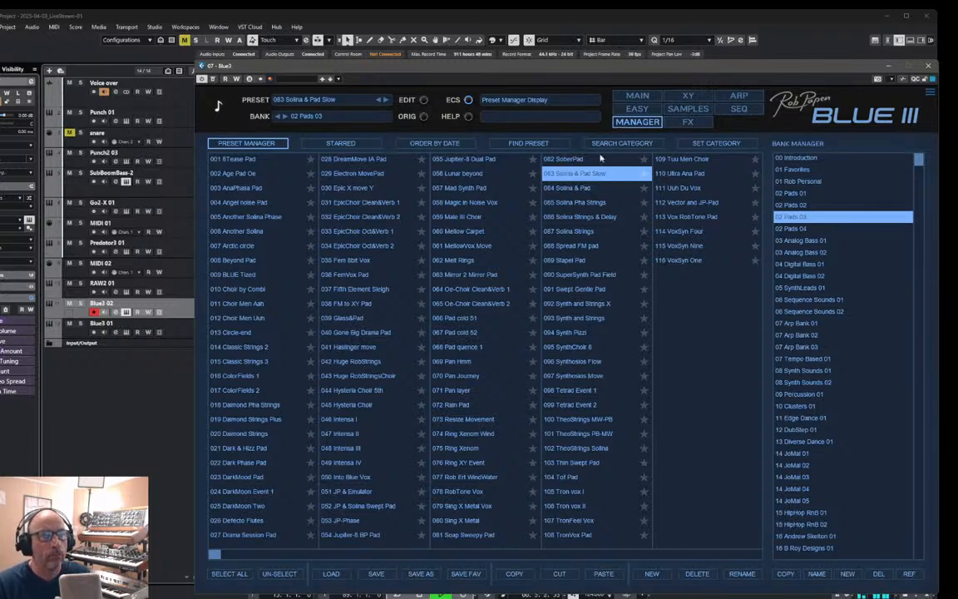
# - Return to Blue3 02's main synth settings and set the downward pitch bend range to 1 octave
pyautogui.click(832, 117)
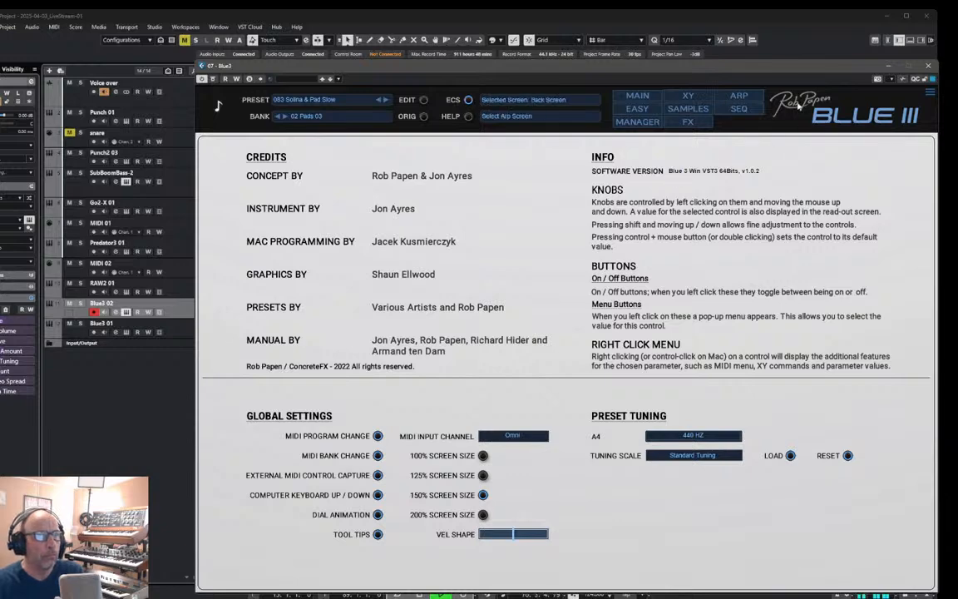
pyautogui.click(799, 106)
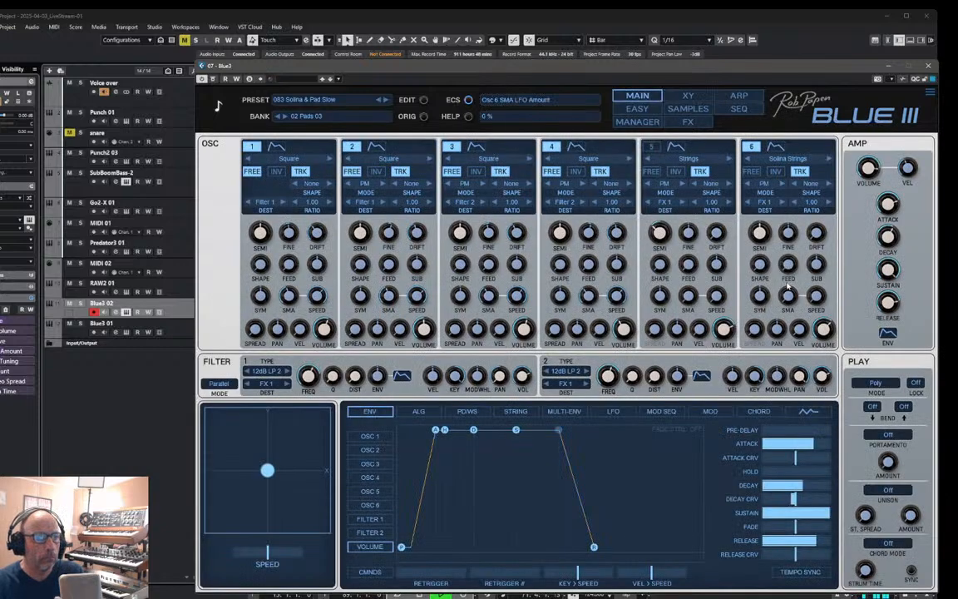
pyautogui.click(872, 408)
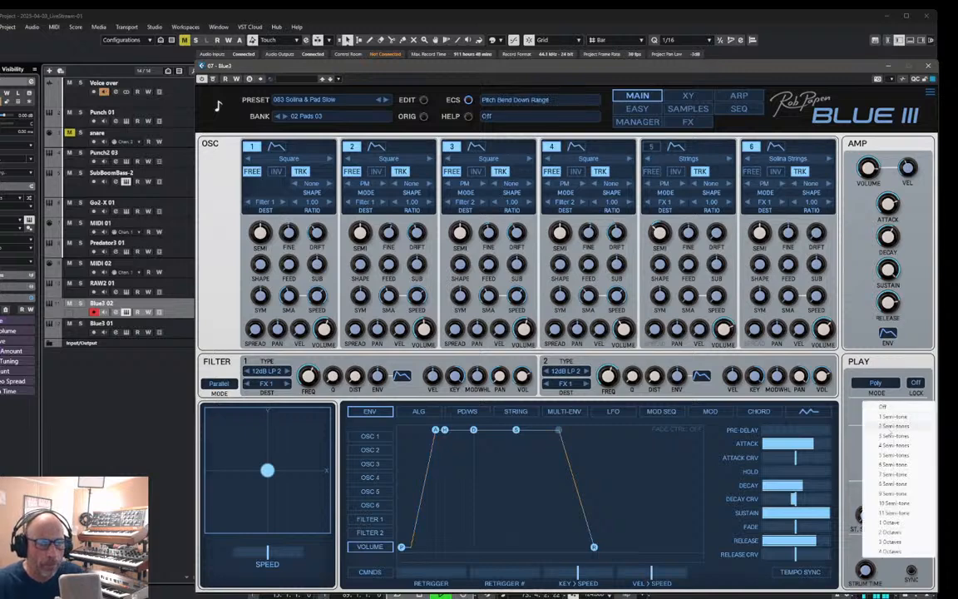
pyautogui.click(894, 522)
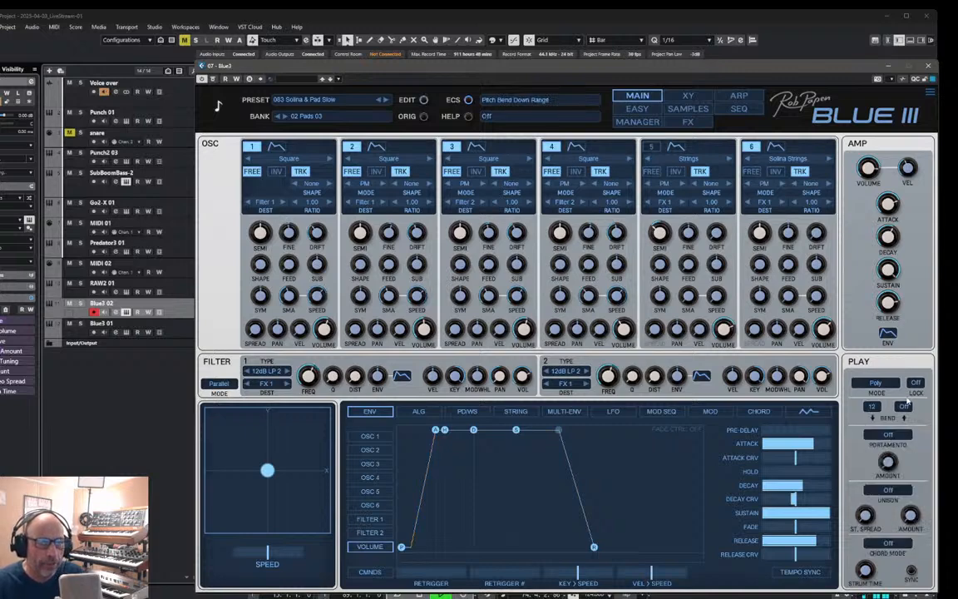
# - Set Blue3 02's upward pitch bend range to 1 octave and close the synth window
pyautogui.click(905, 408)
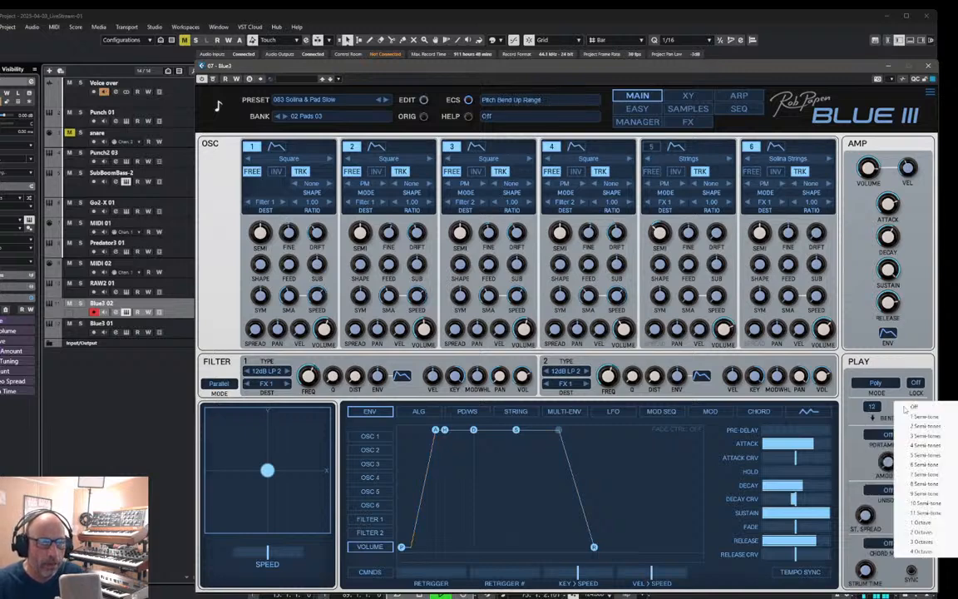
pyautogui.click(929, 523)
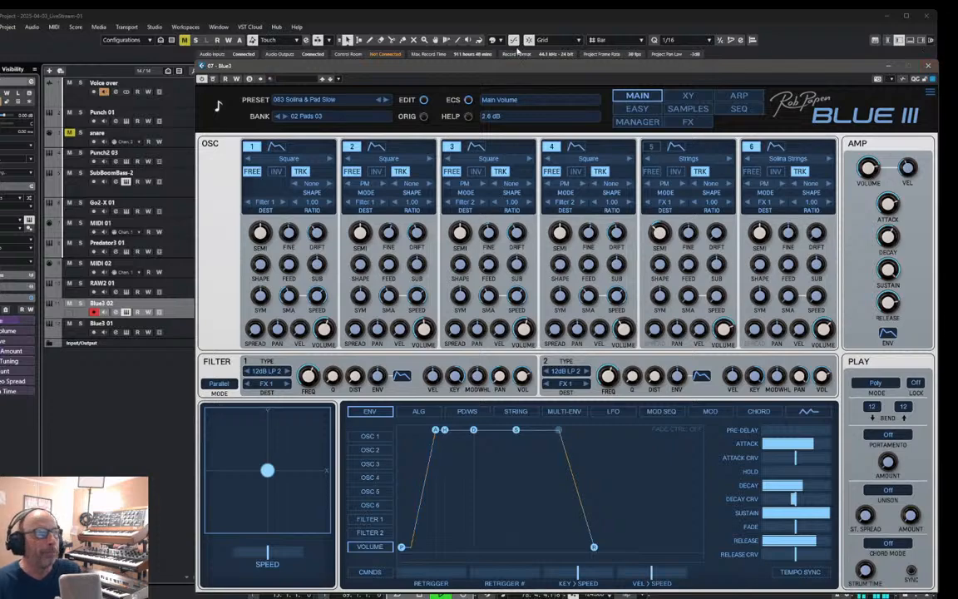
pyautogui.click(929, 66)
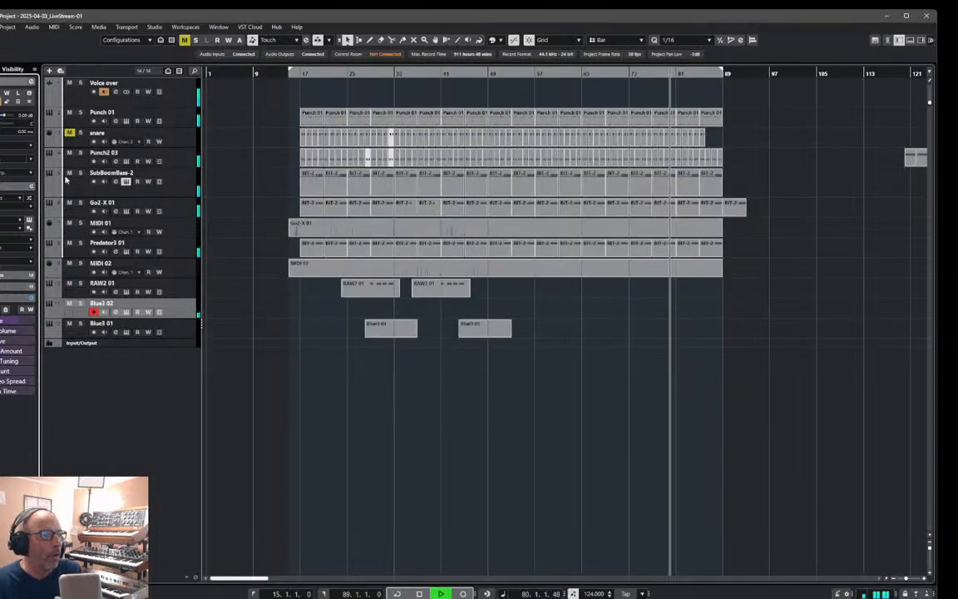
# - Restart playback near the beginning of the arrangement and record a Blue3 02 pad part from about bar 19 to bar 52
pyautogui.click(298, 73)
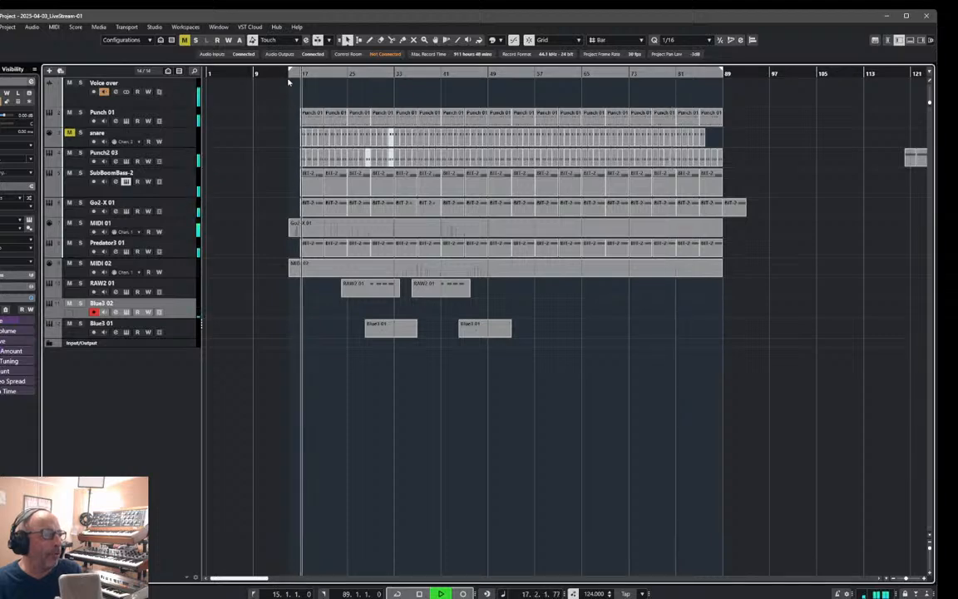
pyautogui.click(291, 74)
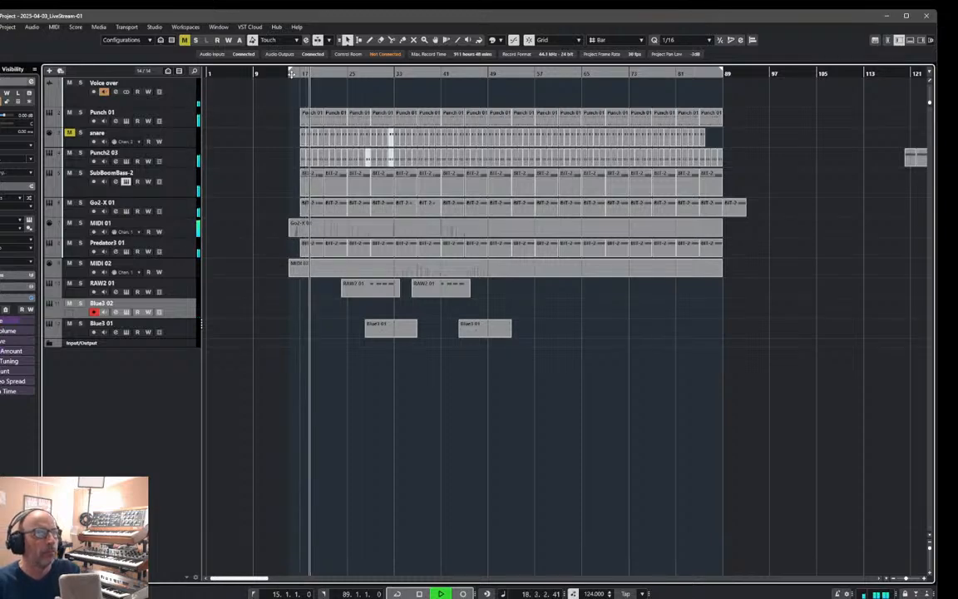
pyautogui.press('KP_Multiply')
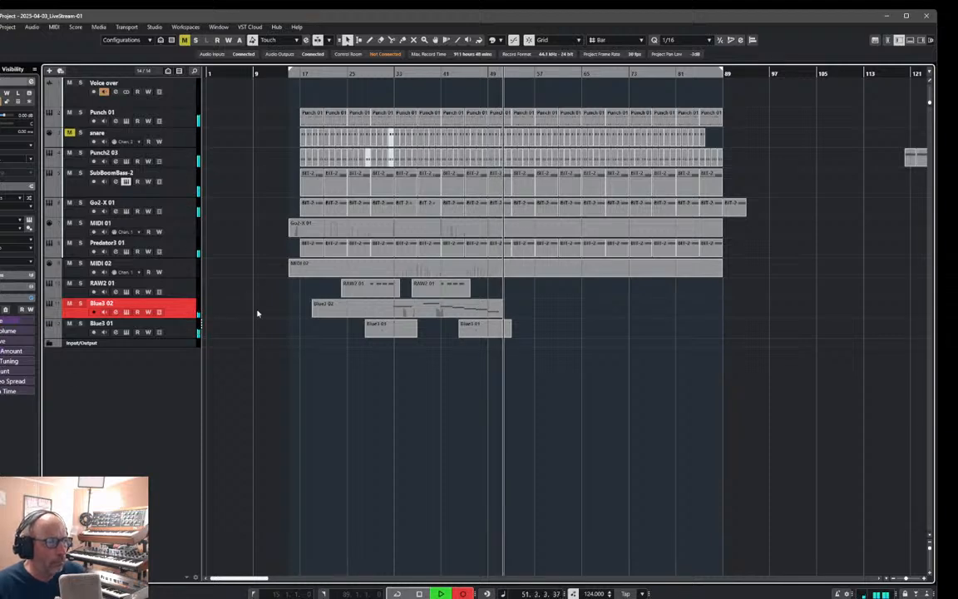
pyautogui.press('space')
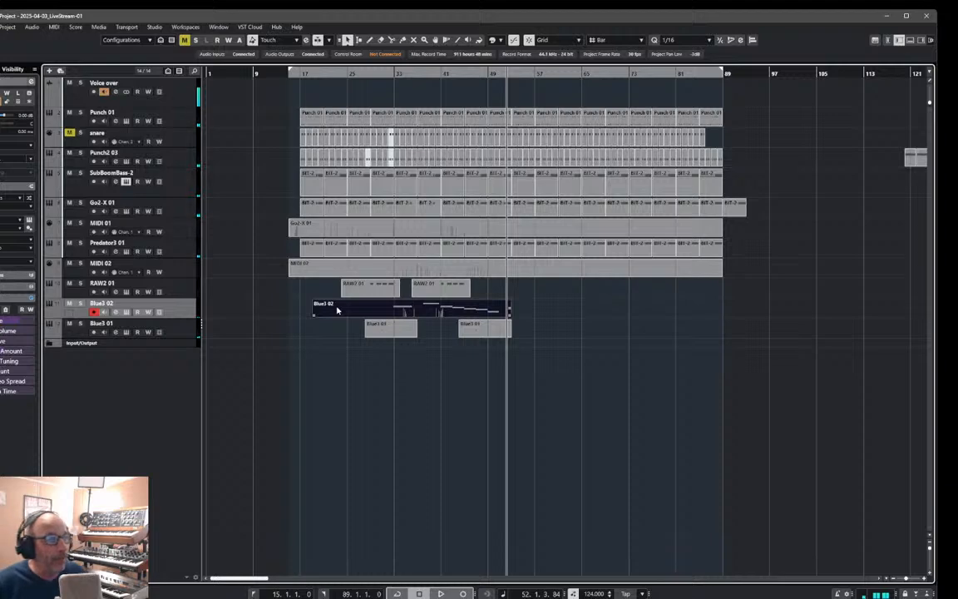
# - Delete the long A4 note at about bars 33 to 36 from the recorded Blue3 02 part and close the note editor
pyautogui.doubleClick(375, 317)
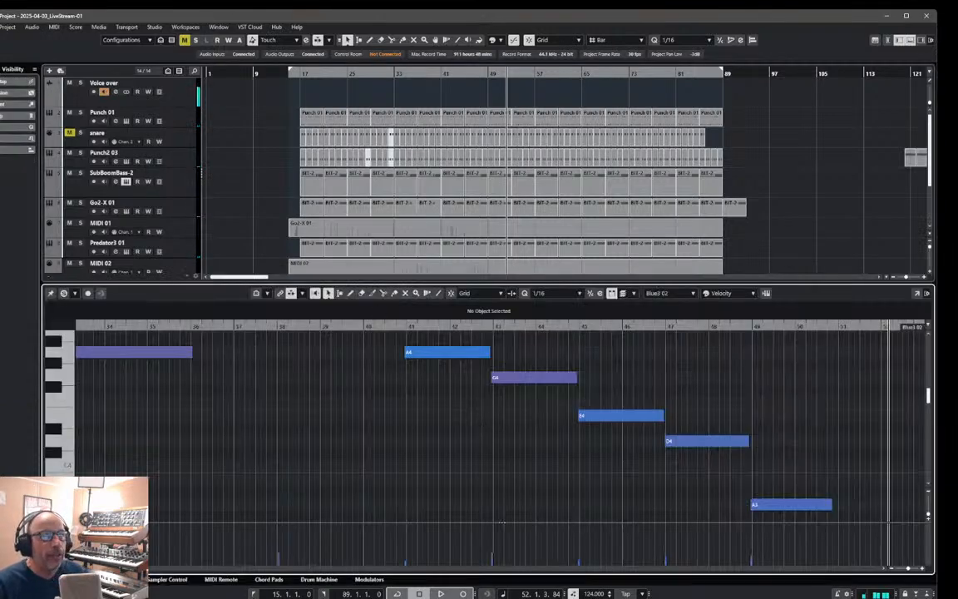
pyautogui.click(170, 353)
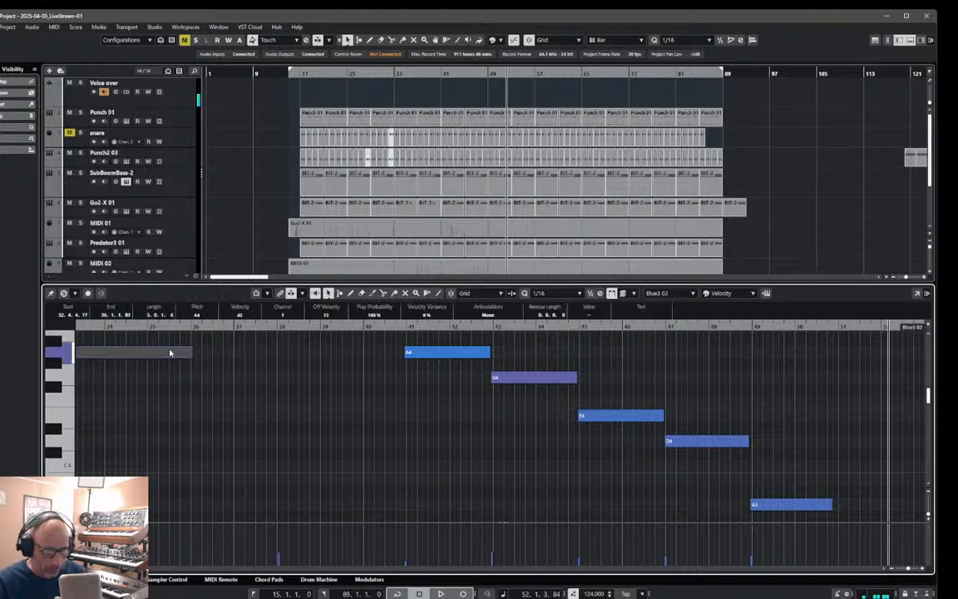
pyautogui.press('Delete')
pyautogui.click(445, 352)
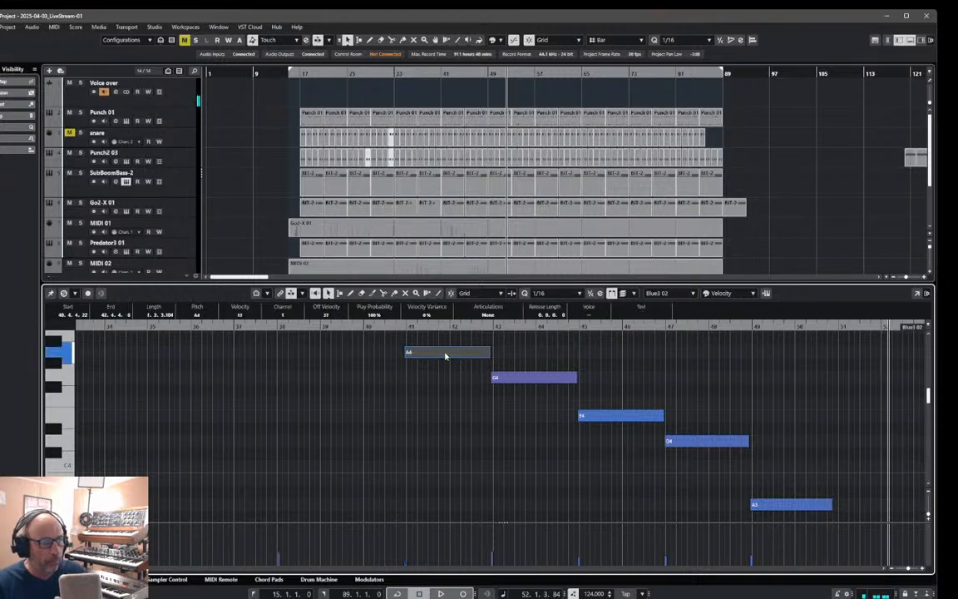
pyautogui.click(911, 42)
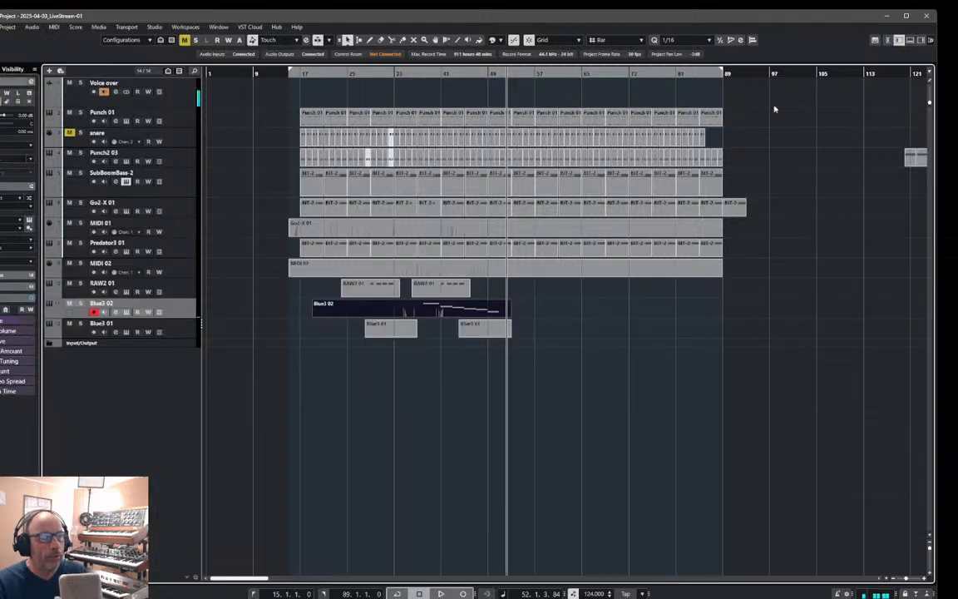
# - Play back the edited Blue3 02 part in the mix from about bar 37
pyautogui.click(420, 83)
pyautogui.press('space')
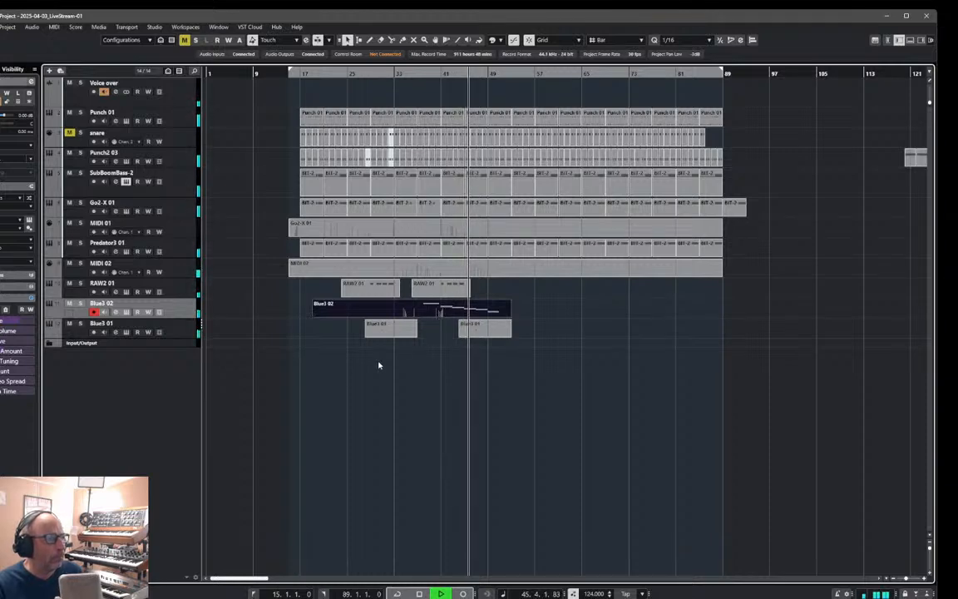
pyautogui.press('space')
# - Show the Blue3 02 part in the List Editor and delete the block of pitchbend events at bars 34 to 36
pyautogui.doubleClick(399, 314)
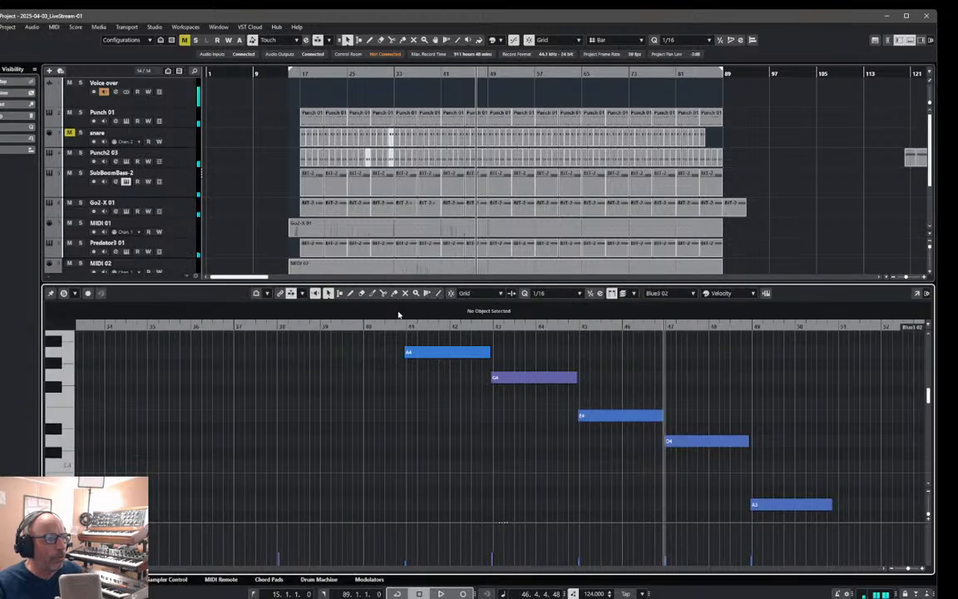
pyautogui.click(55, 27)
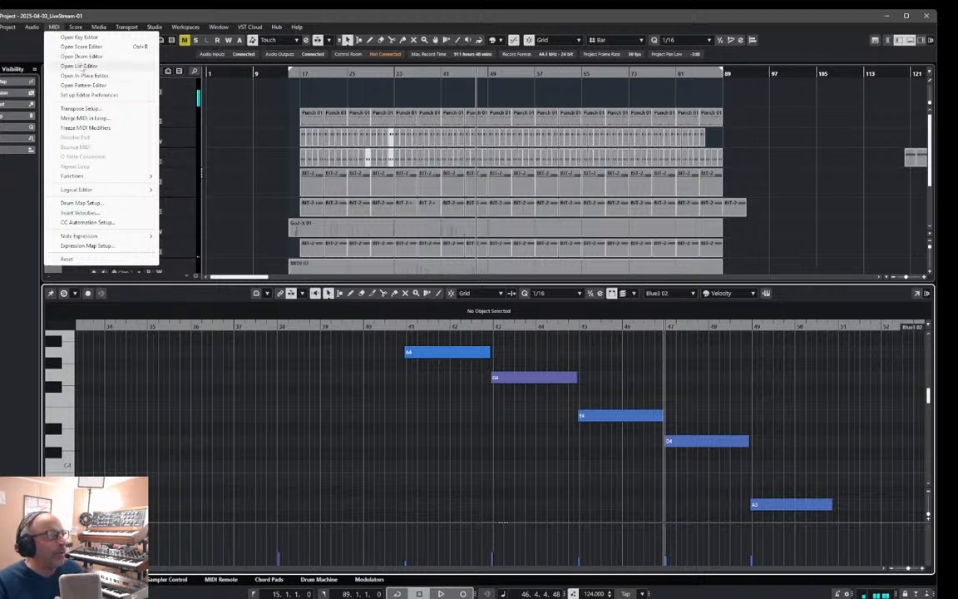
pyautogui.click(81, 66)
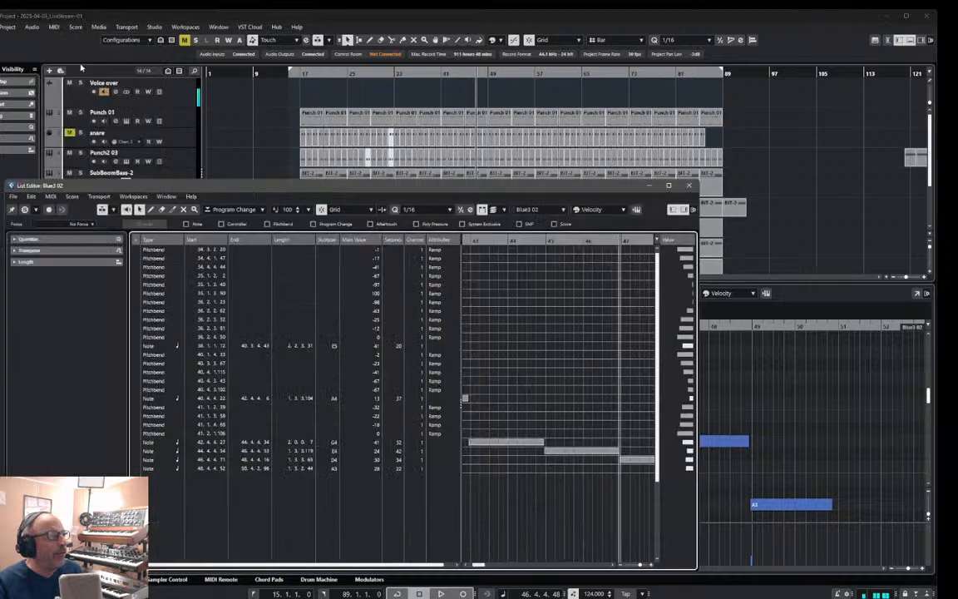
pyautogui.click(154, 251)
pyautogui.keyDown('shift'); pyautogui.click(155, 336); pyautogui.keyUp('shift')
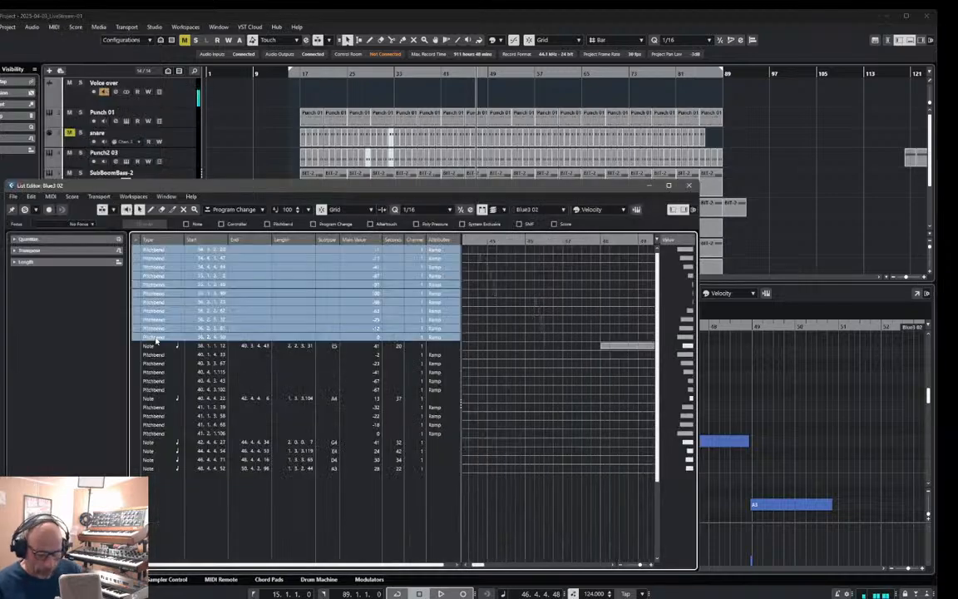
pyautogui.press('Delete')
# - Delete the remaining pitchbend events around the A4 note at bars 40 and 41 and close the List Editor
pyautogui.click(157, 259)
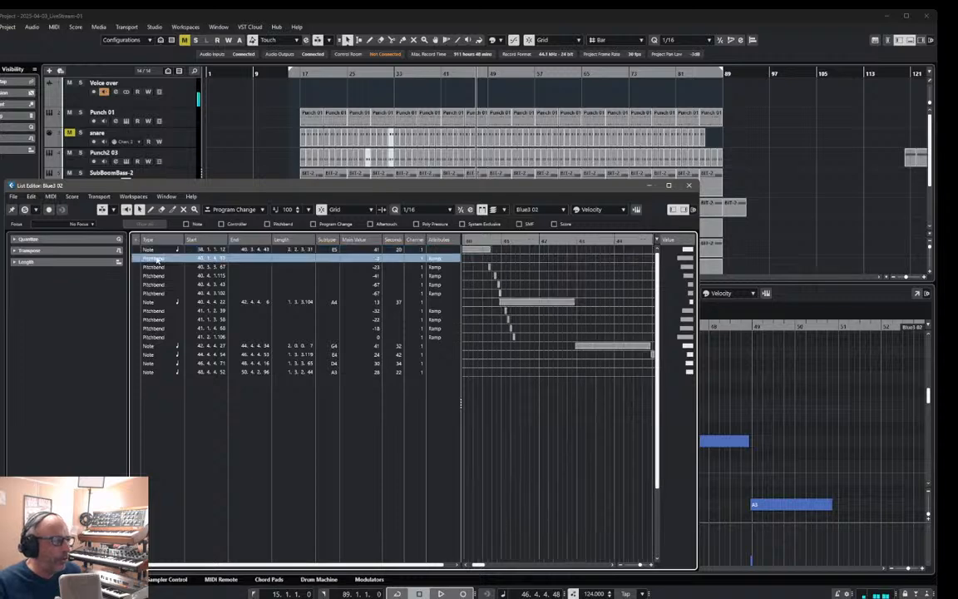
pyautogui.keyDown('shift'); pyautogui.click(160, 294); pyautogui.keyUp('shift')
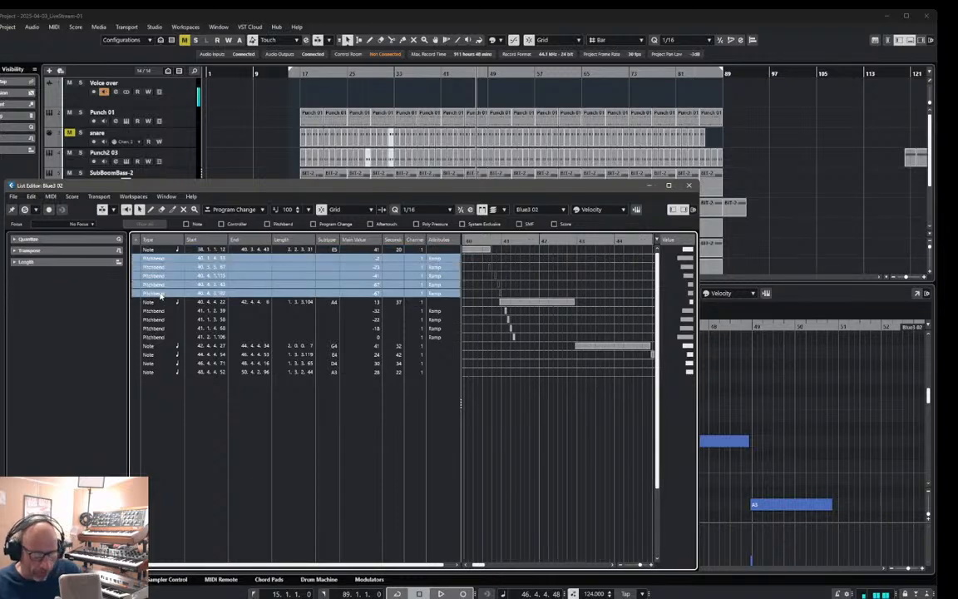
pyautogui.press('Delete')
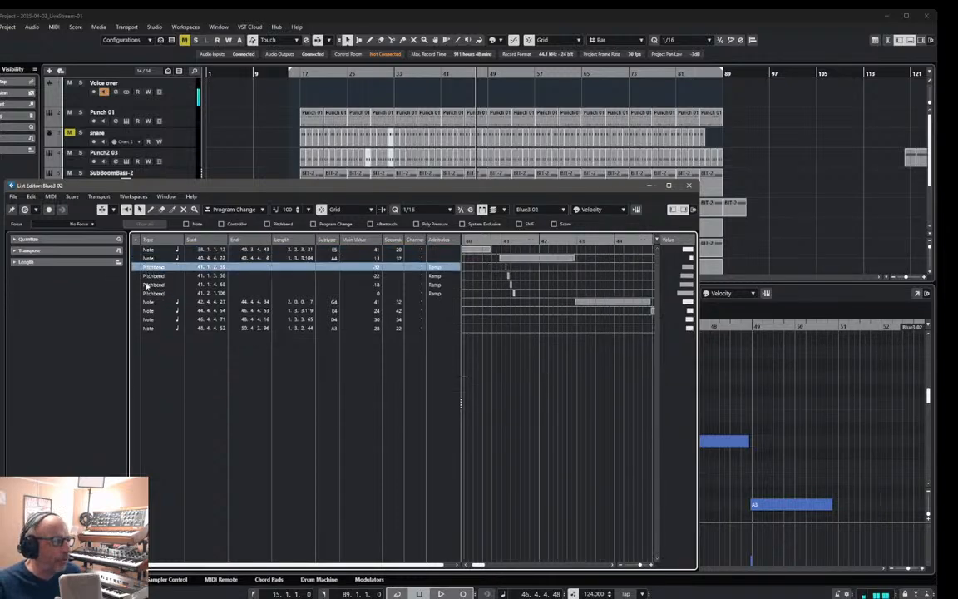
pyautogui.moveTo(146, 269); pyautogui.dragTo(146, 296)
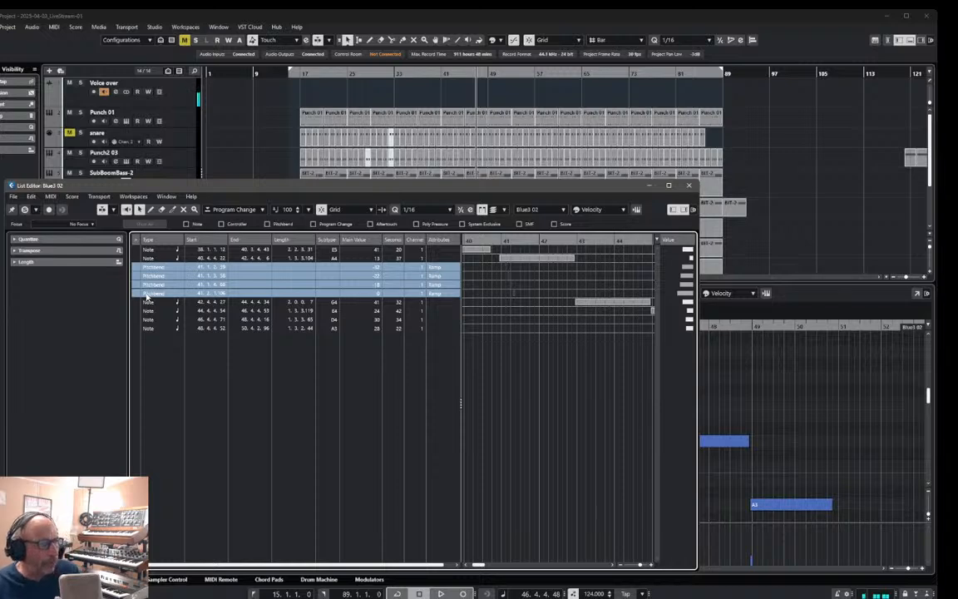
pyautogui.press('Delete')
pyautogui.click(688, 185)
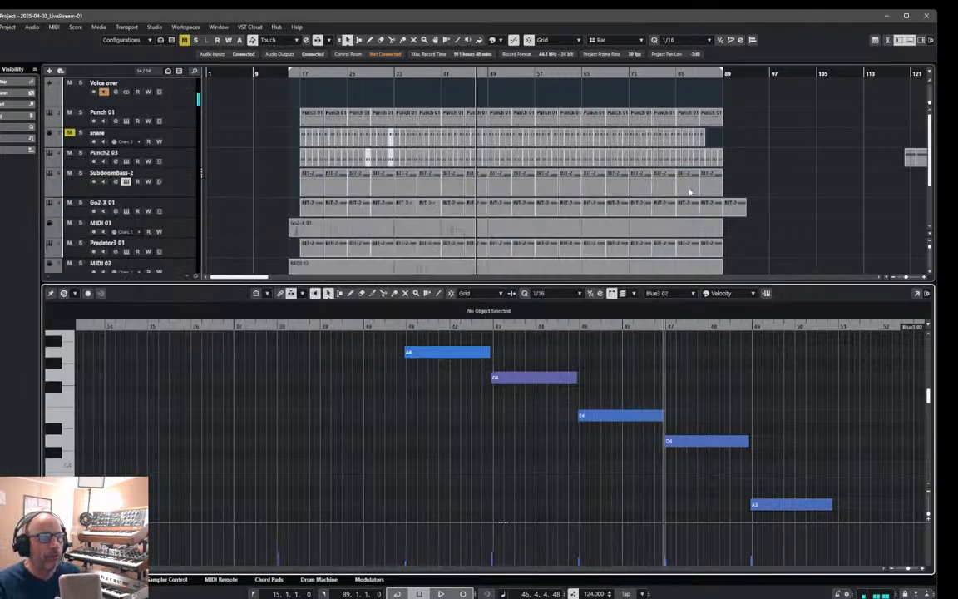
# - Close the note editor and play the arrangement from about bar 35 to check the cleaned Blue3 02 part
pyautogui.click(445, 354)
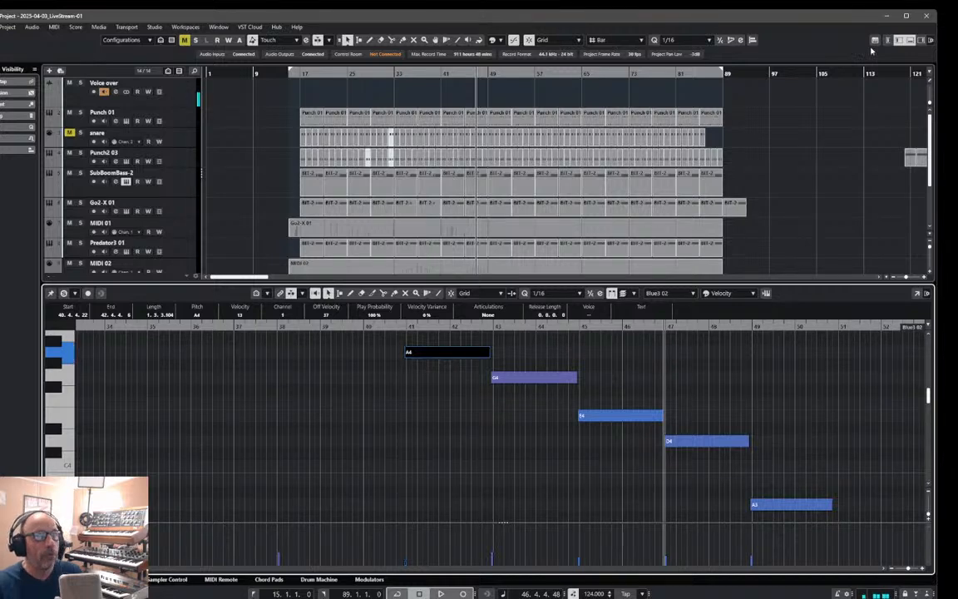
pyautogui.click(910, 40)
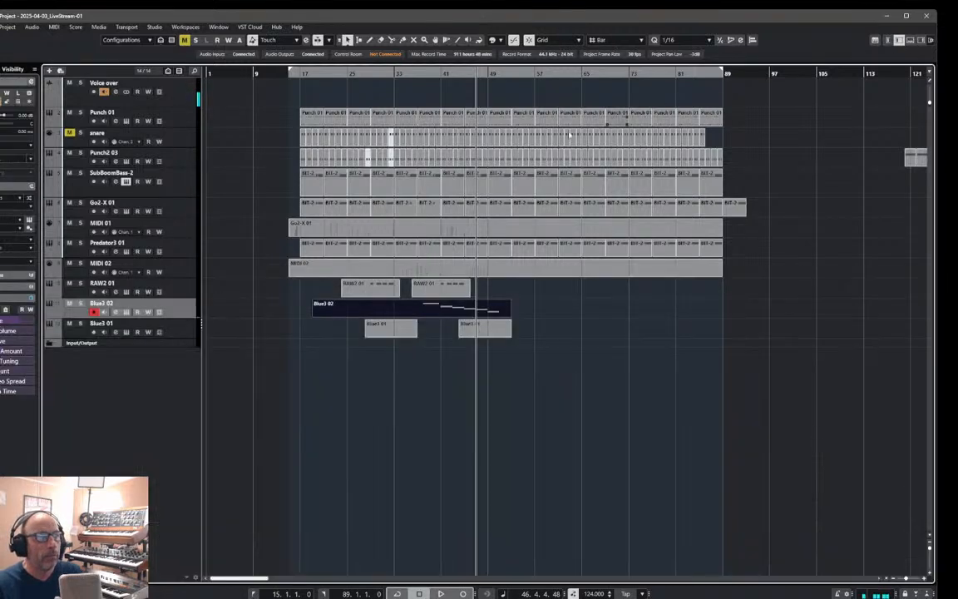
pyautogui.doubleClick(406, 73)
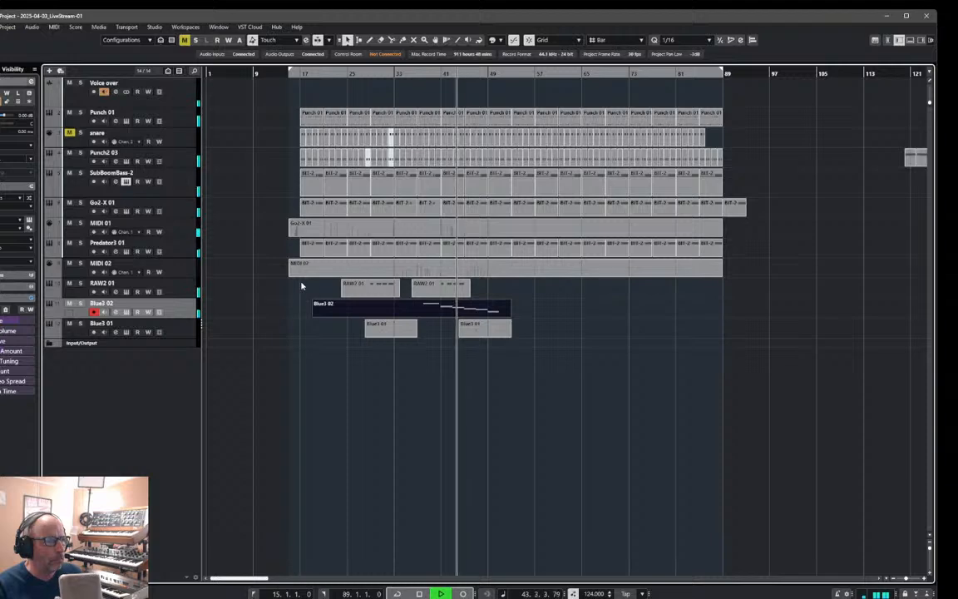
# - Mute both RAW2 01 parts with the Mute tool and return to the Object Selection tool
pyautogui.click(253, 294)
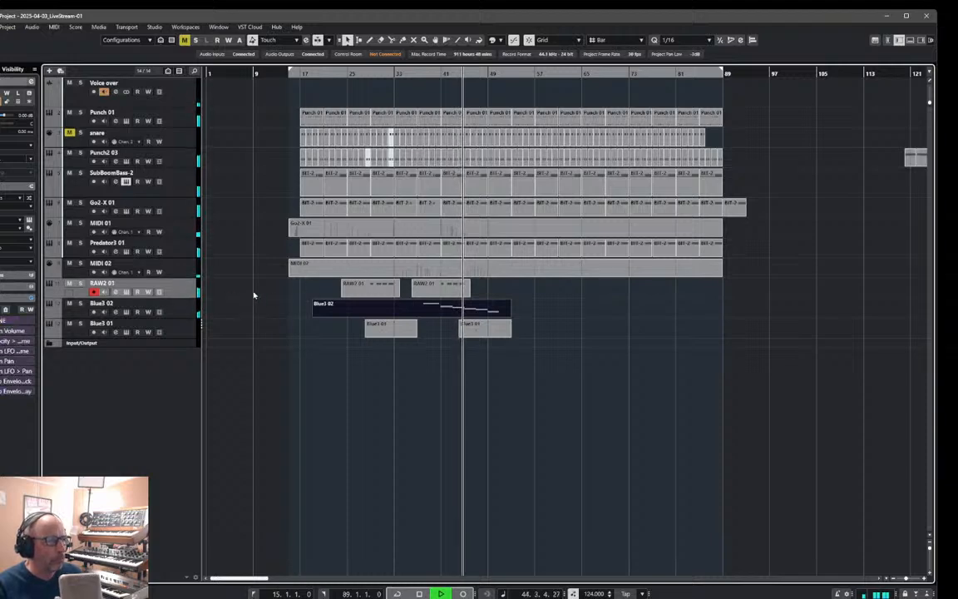
pyautogui.rightClick(282, 288)
pyautogui.click(361, 287)
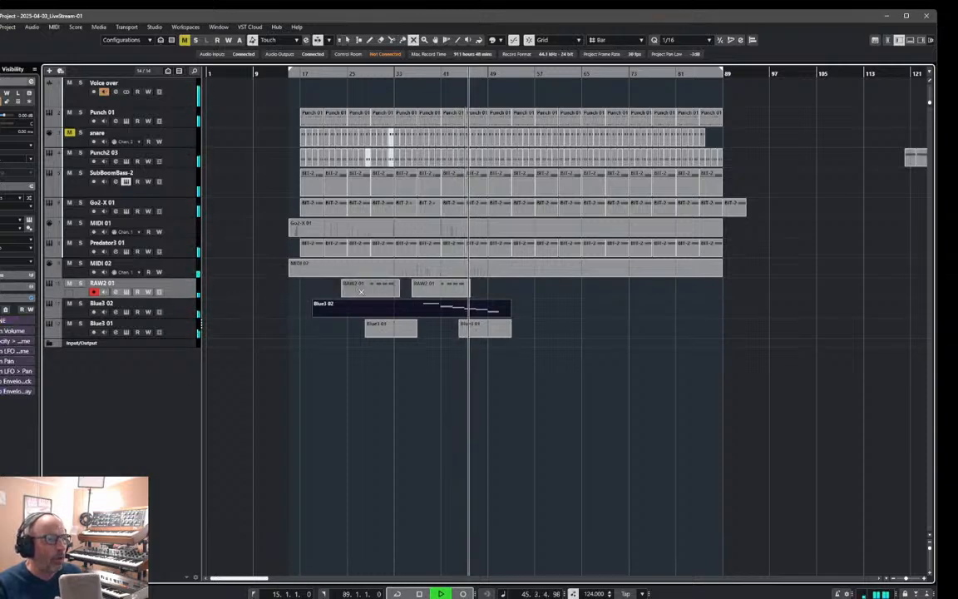
pyautogui.click(361, 292)
pyautogui.click(422, 289)
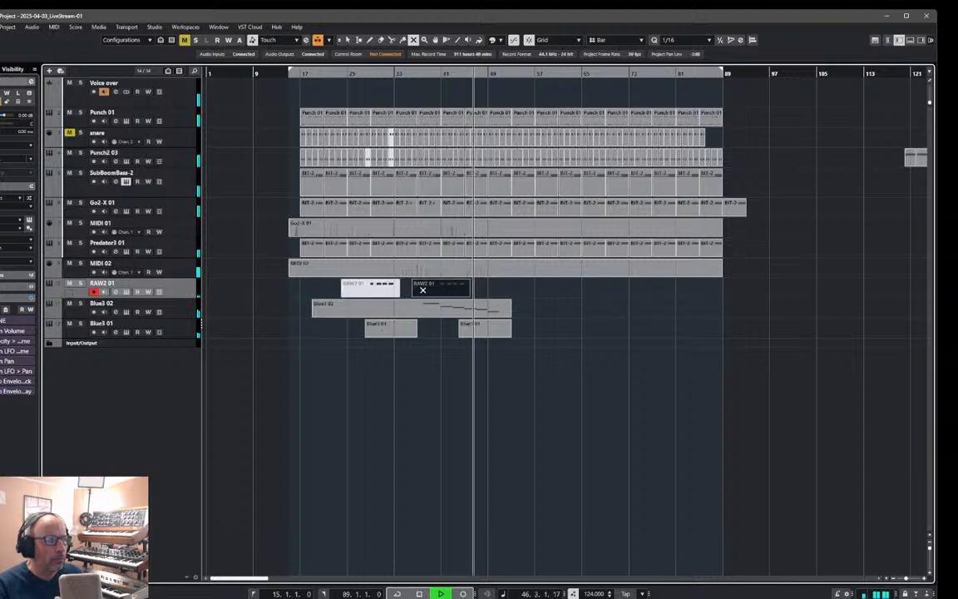
pyautogui.rightClick(267, 330)
pyautogui.click(277, 334)
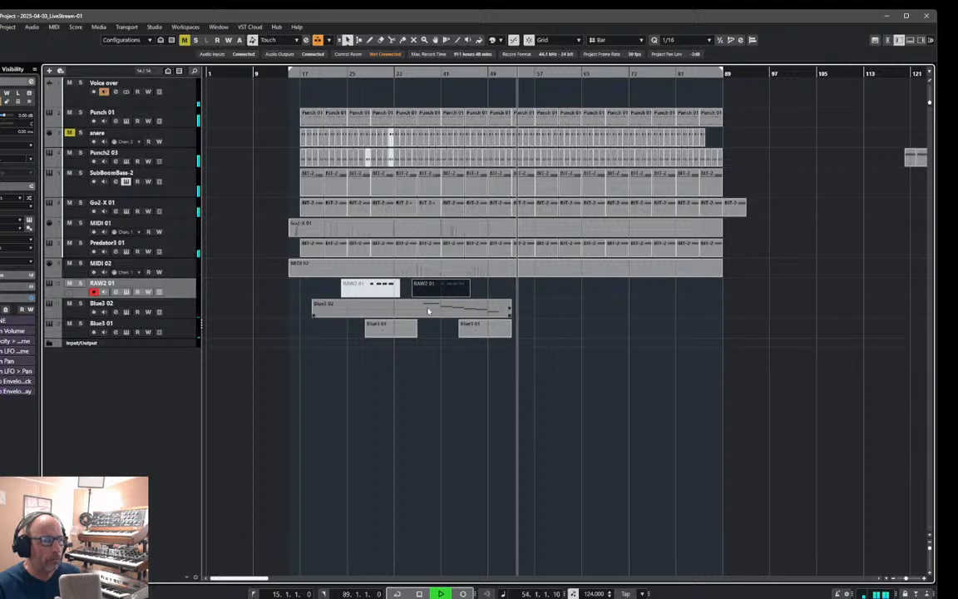
# - Stop playback and copy the Blue3 02 part along its own track to start at about bar 32
pyautogui.click(428, 311)
pyautogui.press('space')
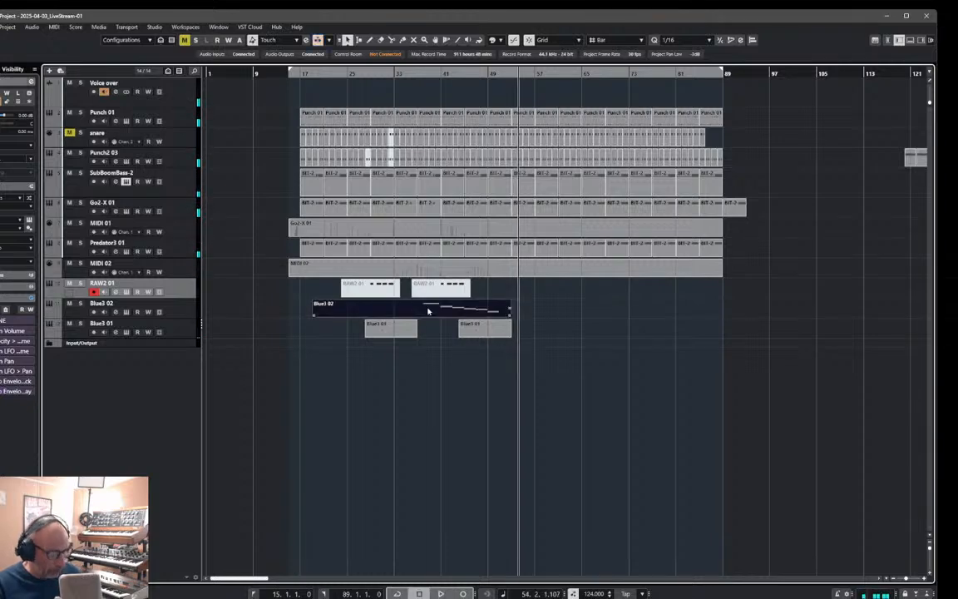
pyautogui.moveTo(429, 311)
pyautogui.mouseDown()
pyautogui.moveTo(539, 319)
pyautogui.moveTo(504, 318)
pyautogui.mouseUp()
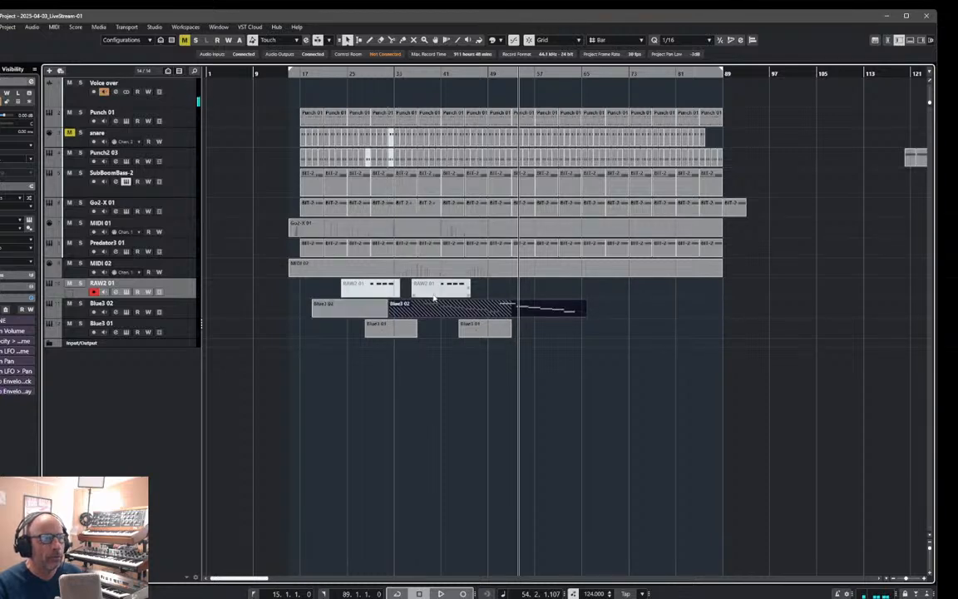
# - Play the arrangement from about bar 41 to hear the copied Blue3 02 part, and stop playback
pyautogui.doubleClick(444, 75)
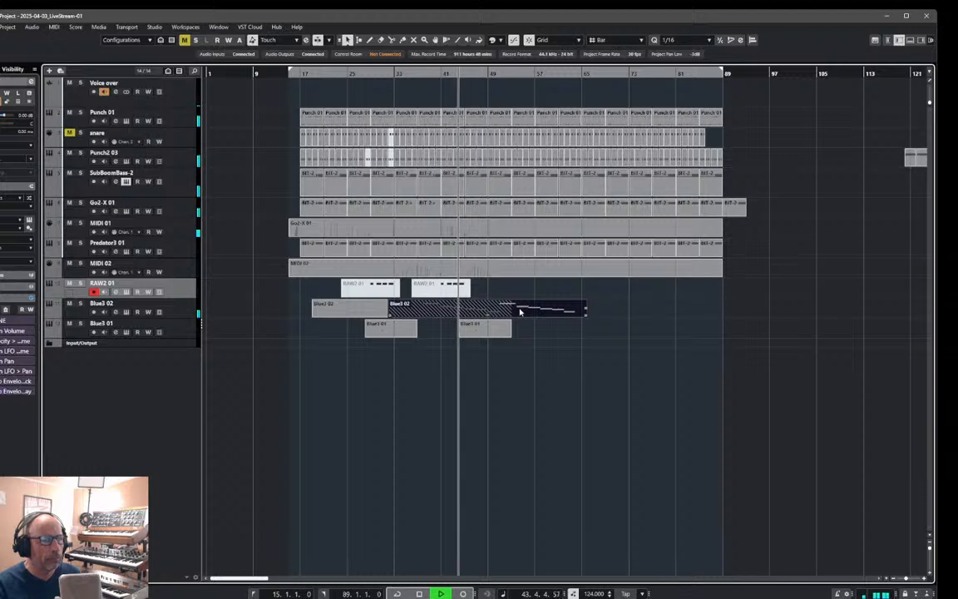
pyautogui.rightClick(191, 359)
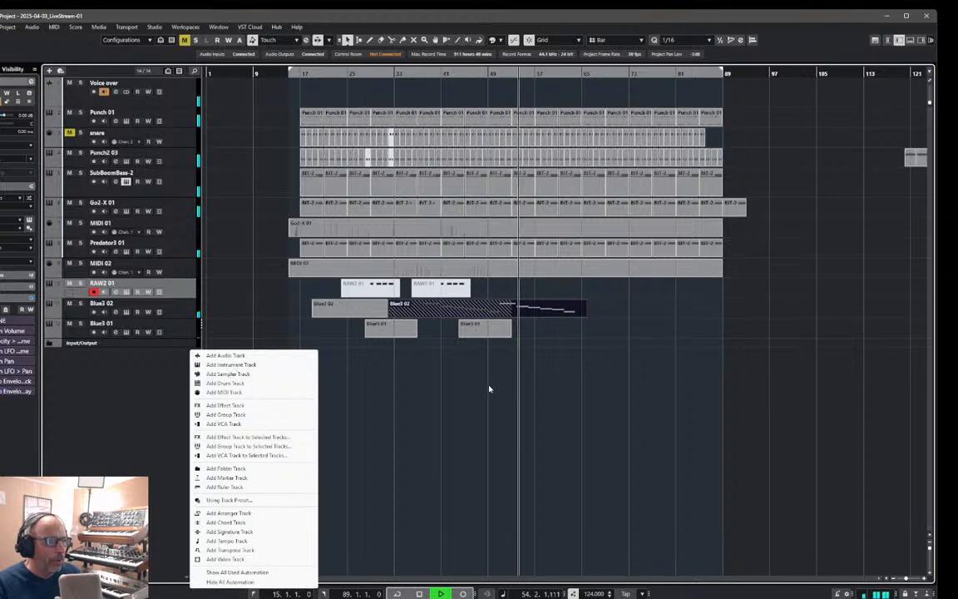
pyautogui.click(445, 367)
pyautogui.press('space')
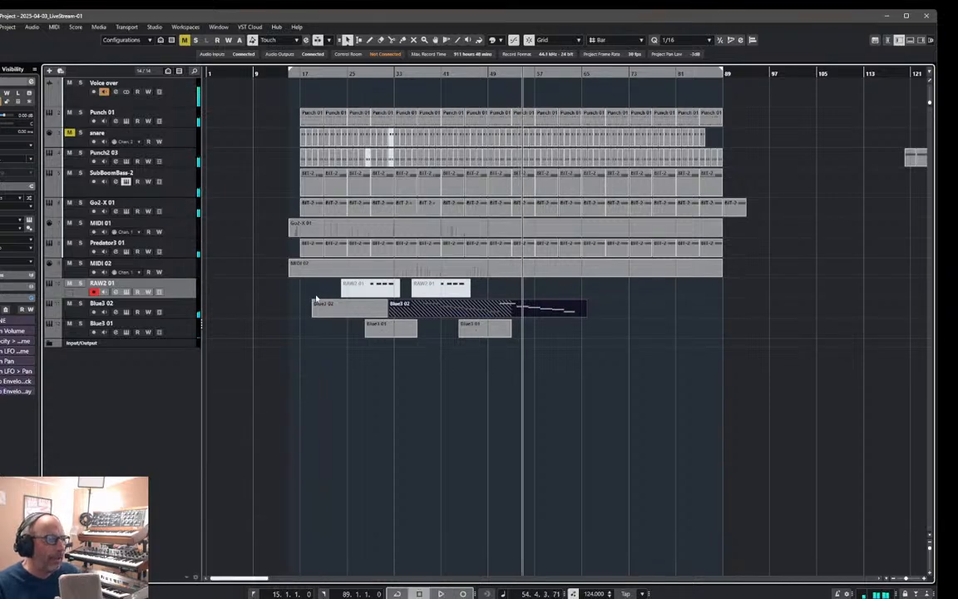
# - Add a new instrument track using the RAW2 synth, with all MIDI inputs and Stereo Out
pyautogui.rightClick(189, 357)
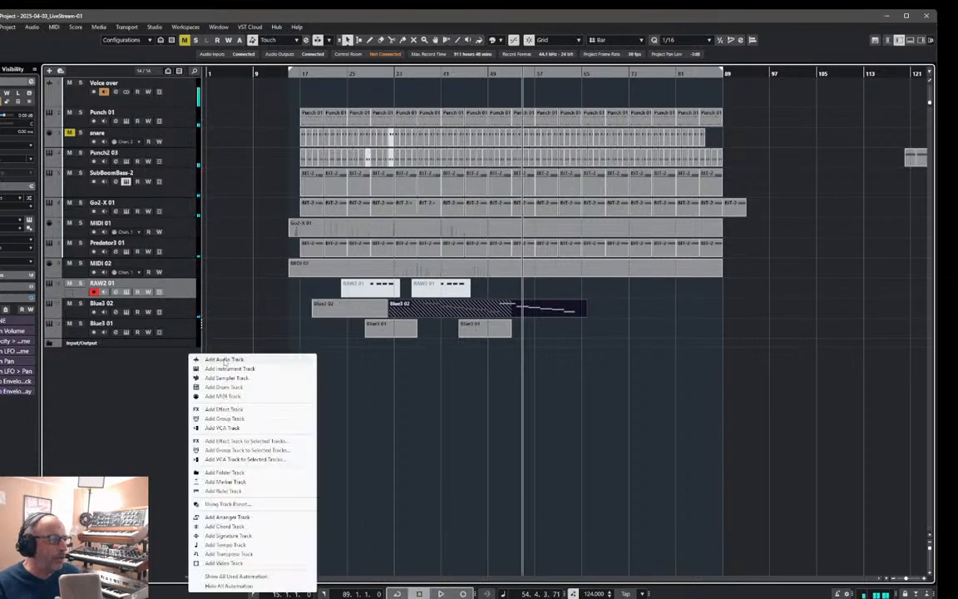
pyautogui.click(237, 370)
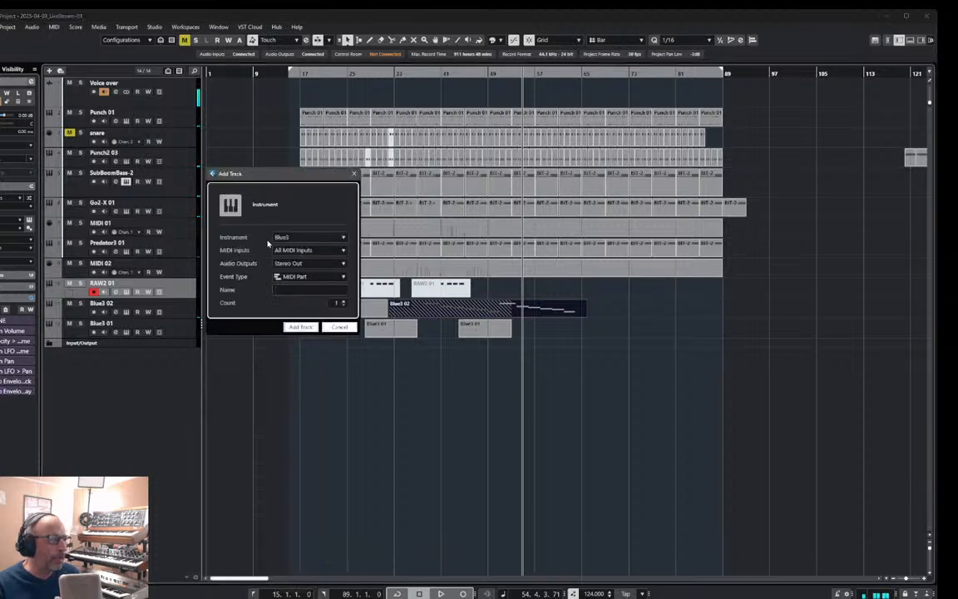
pyautogui.click(299, 239)
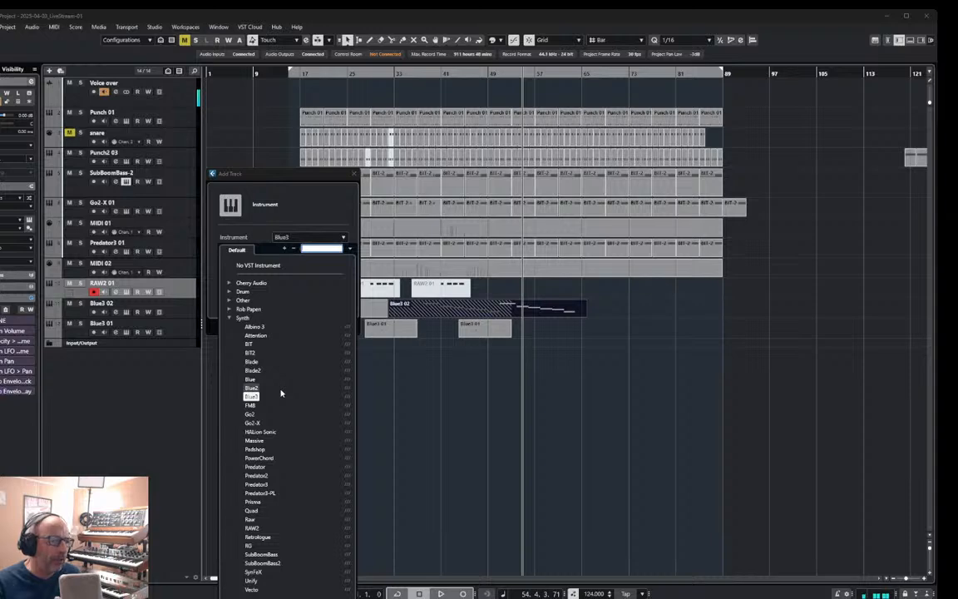
pyautogui.click(263, 529)
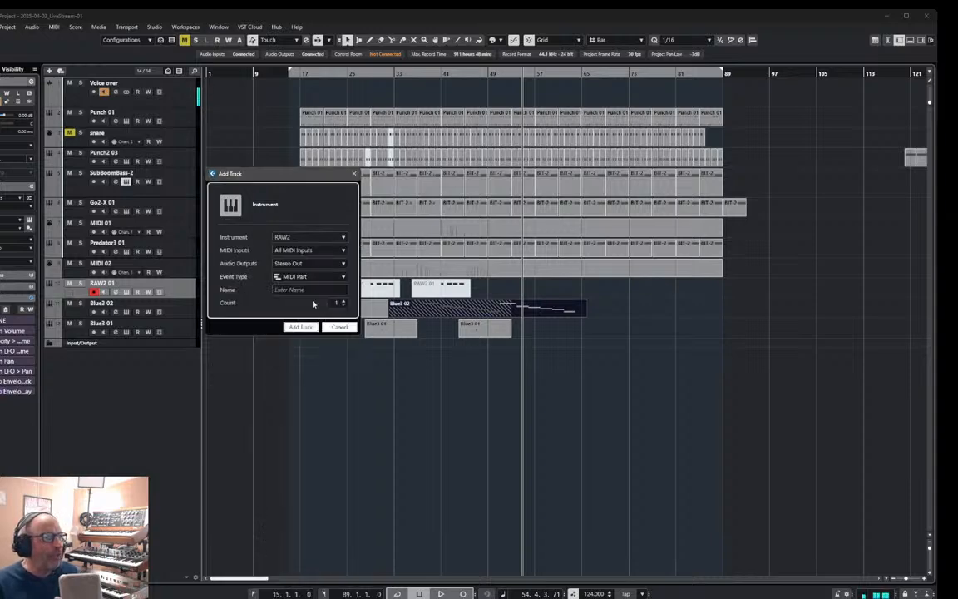
pyautogui.click(301, 327)
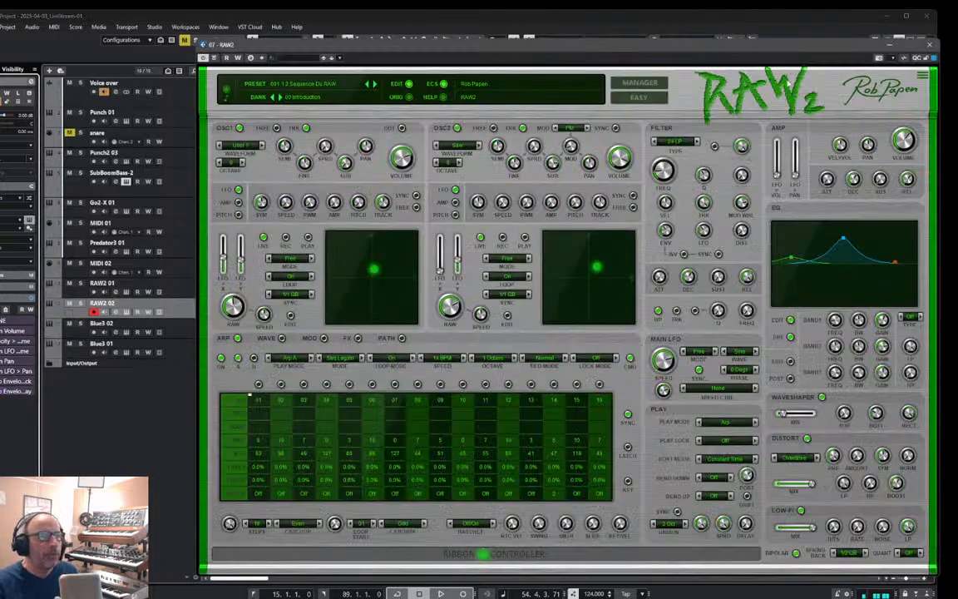
# - Order the Edgy Leads 01 bank by date, audition lead Tone Gee Tar, load lead Vir Gee Tar, and close the RAW2 window
pyautogui.click(642, 84)
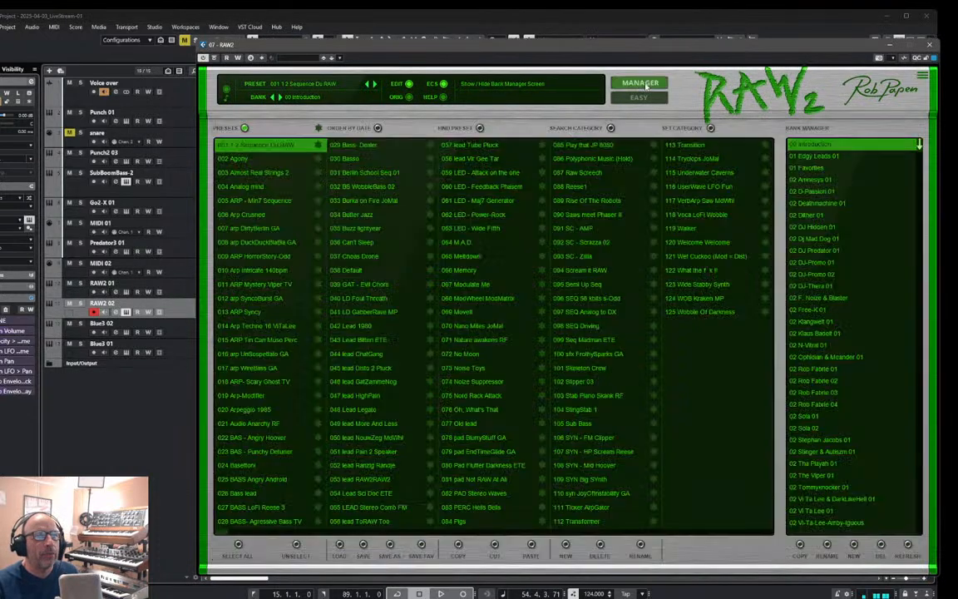
pyautogui.click(819, 158)
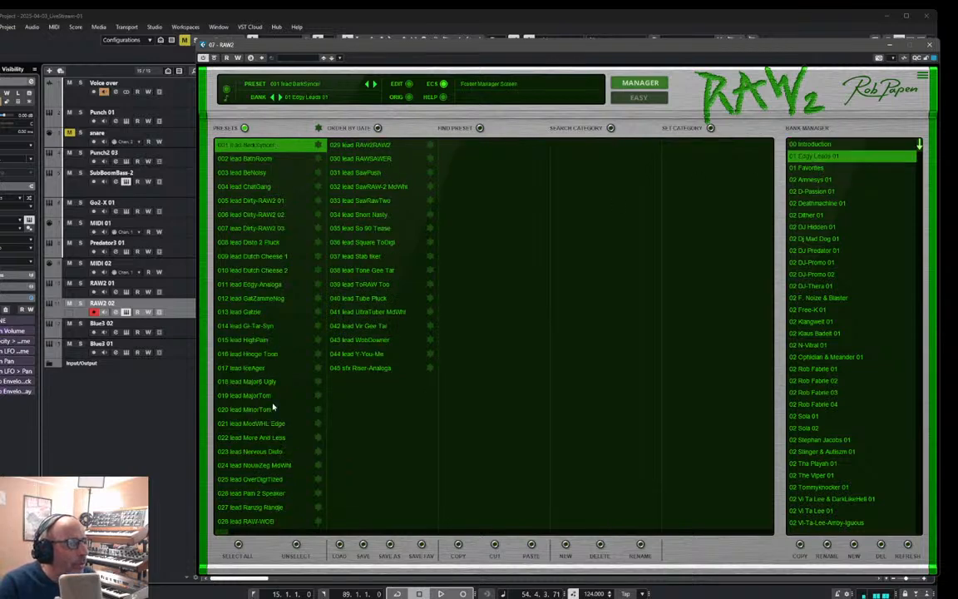
pyautogui.click(377, 128)
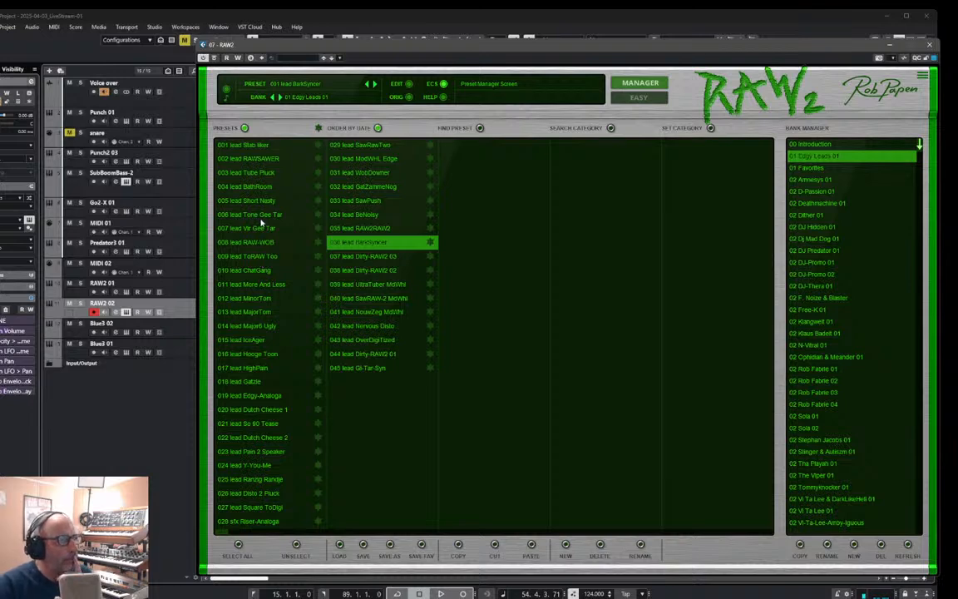
pyautogui.click(261, 216)
pyautogui.click(262, 231)
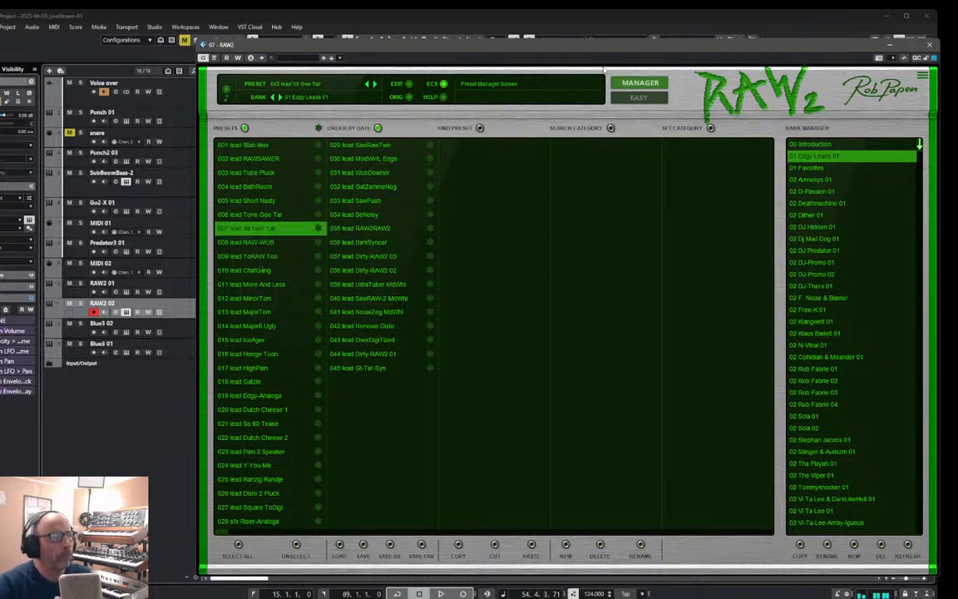
pyautogui.click(637, 82)
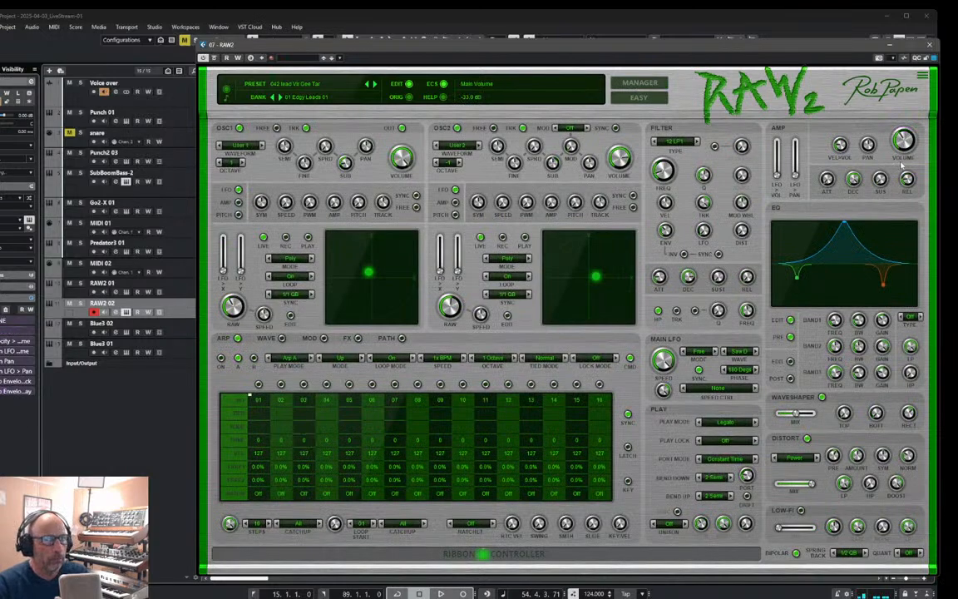
pyautogui.click(928, 45)
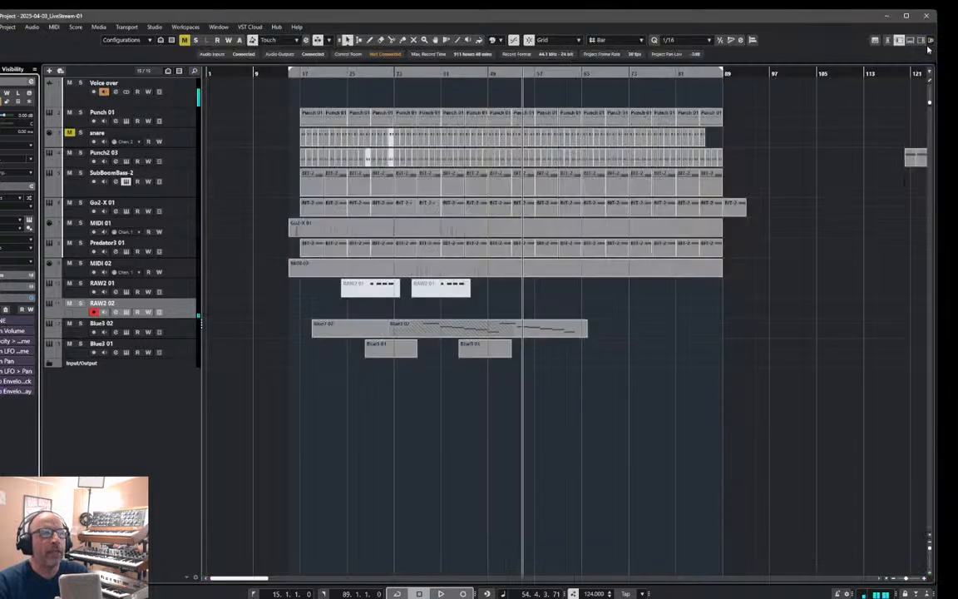
# - Play from about bar 15 and record a lead performance on the RAW2 02 track from about bar 18 to bar 66
pyautogui.click(300, 74)
pyautogui.click(292, 74)
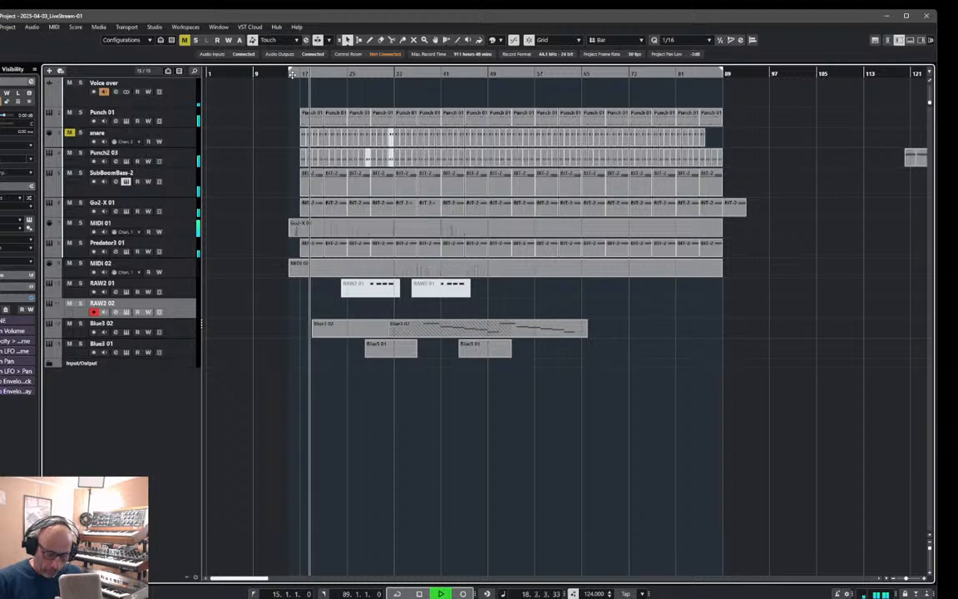
pyautogui.press('KP_Multiply')
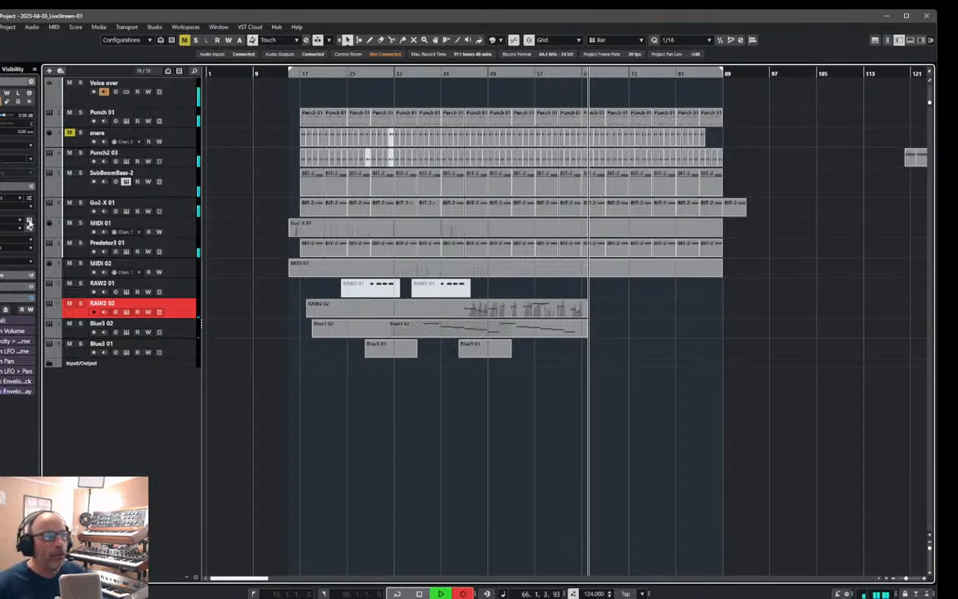
pyautogui.press('space')
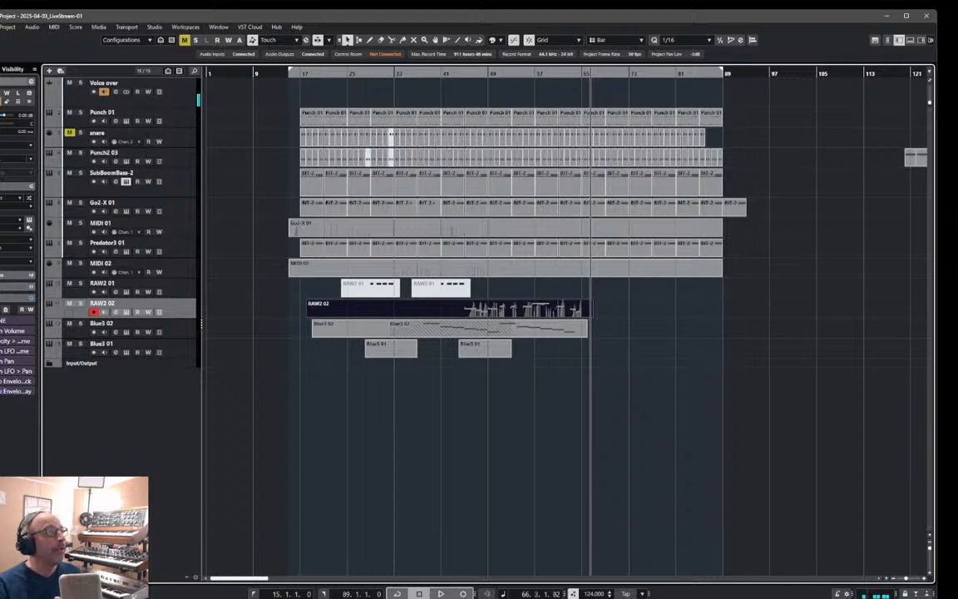
# - Save the project under its current name
pyautogui.click(0, 27)
pyautogui.moveTo(2, 141)
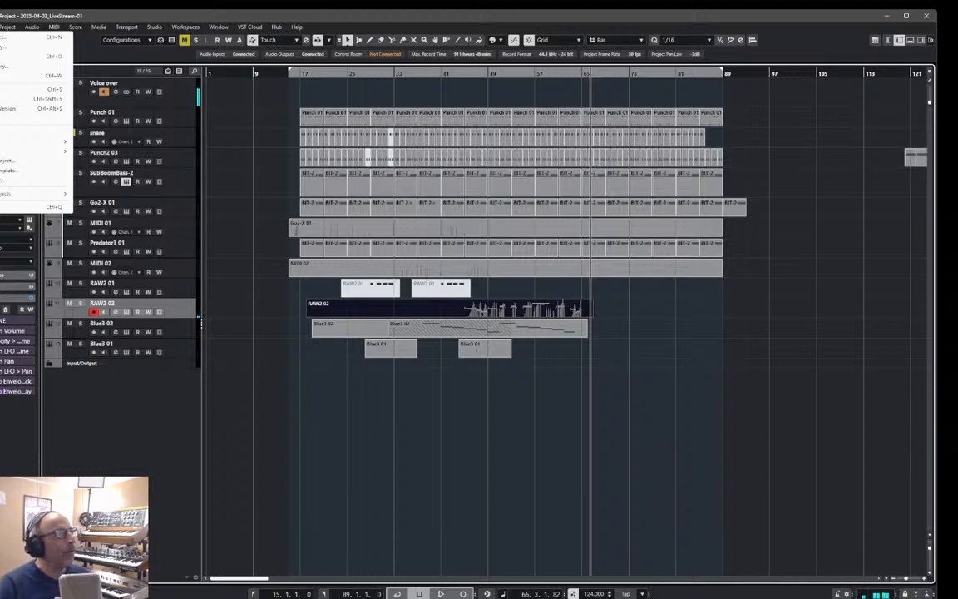
pyautogui.click(4, 89)
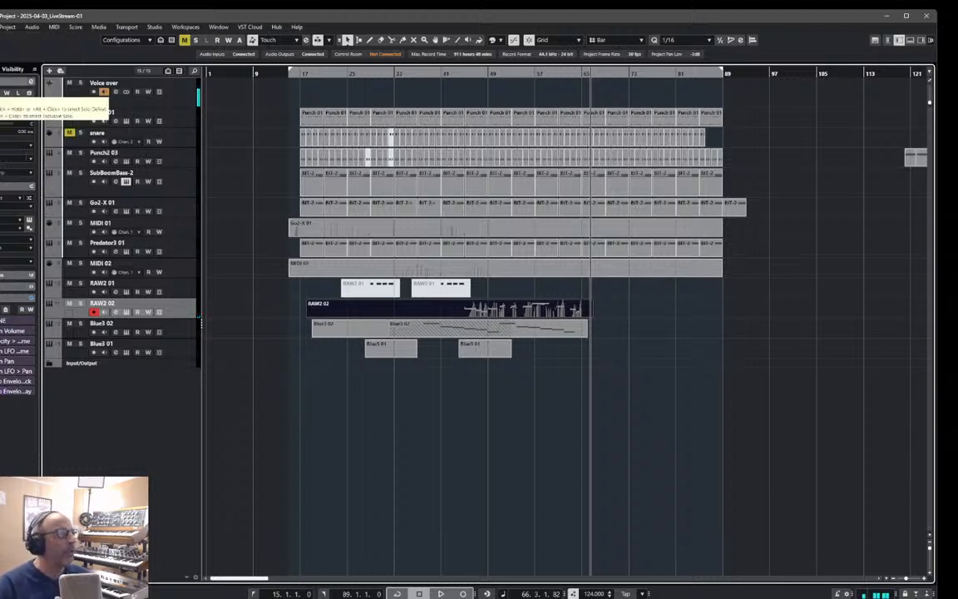